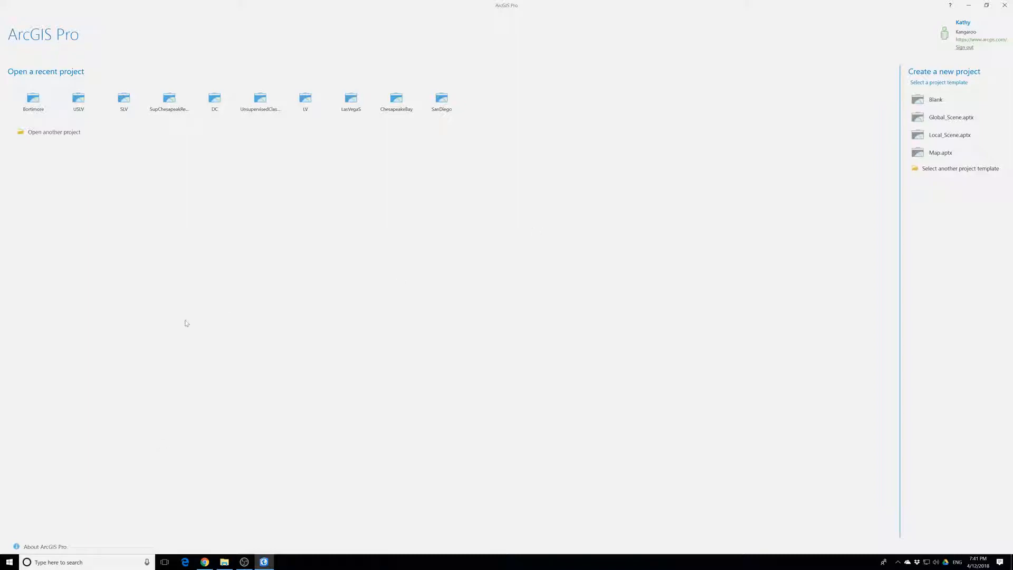
# Start a new blank project and set its location to the MakingSpatialDecision folder inside EsriPress\bookdata\GIST1Pro on the Desktop.
pyautogui.click(924, 100)
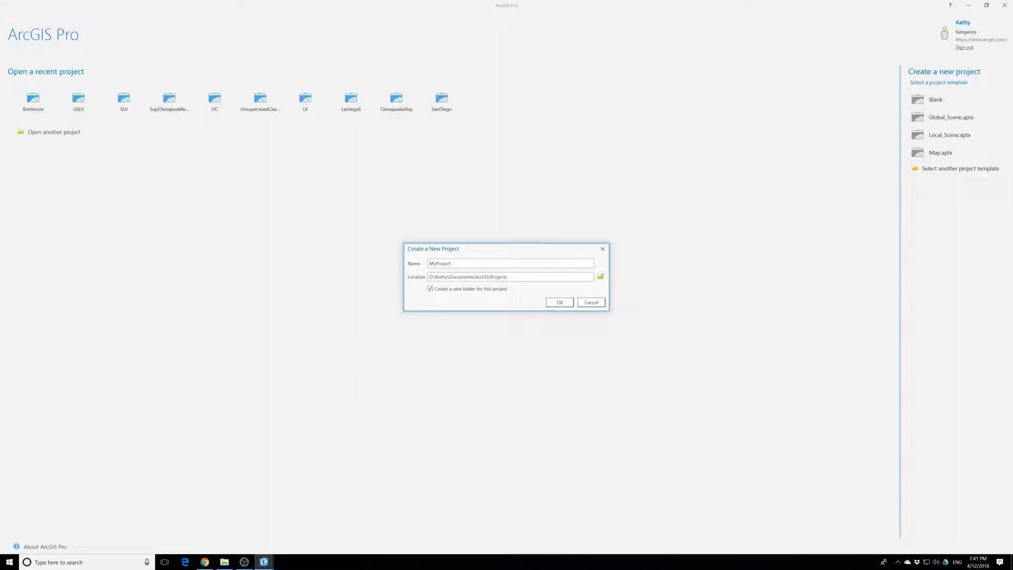
pyautogui.click(601, 277)
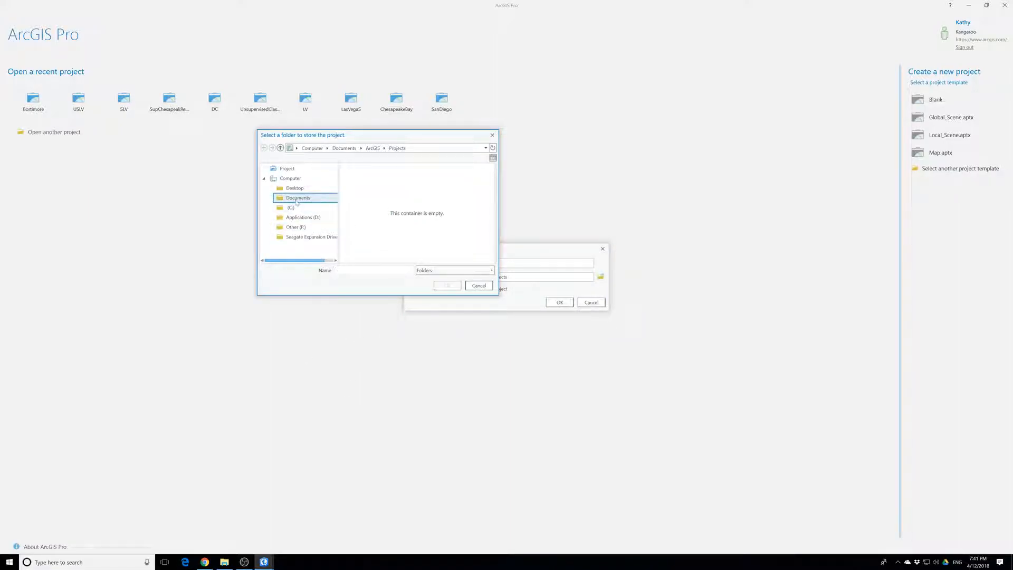
pyautogui.click(294, 187)
pyautogui.click(358, 194)
pyautogui.doubleClick(358, 194)
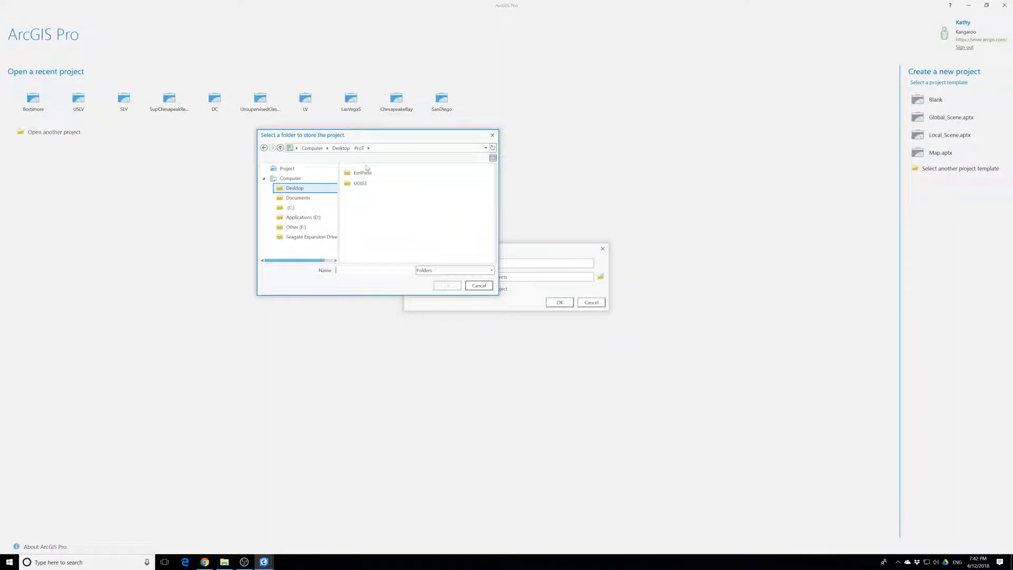
pyautogui.doubleClick(360, 173)
pyautogui.doubleClick(360, 173)
pyautogui.doubleClick(360, 173)
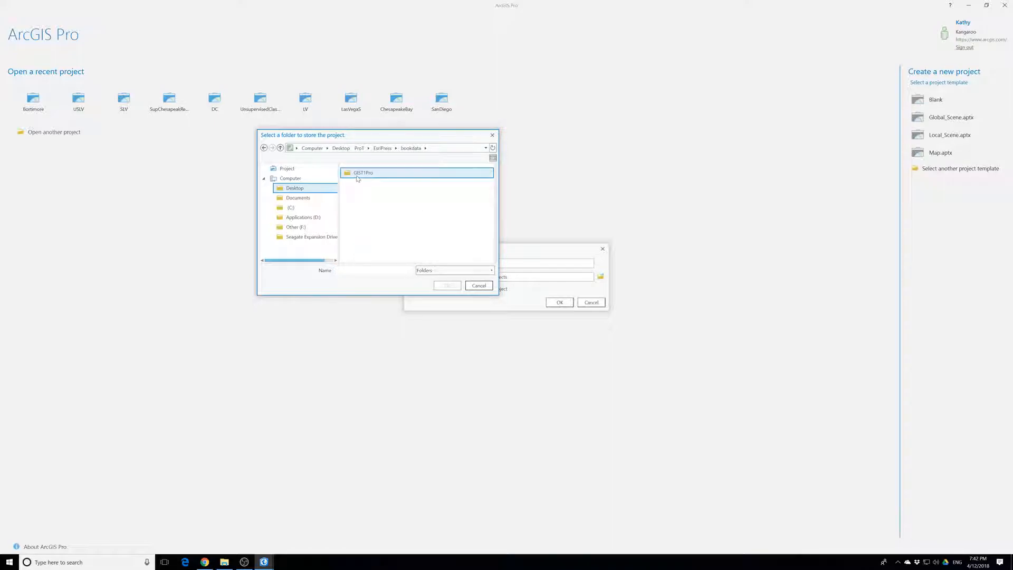
pyautogui.scroll(-3, 369, 253)
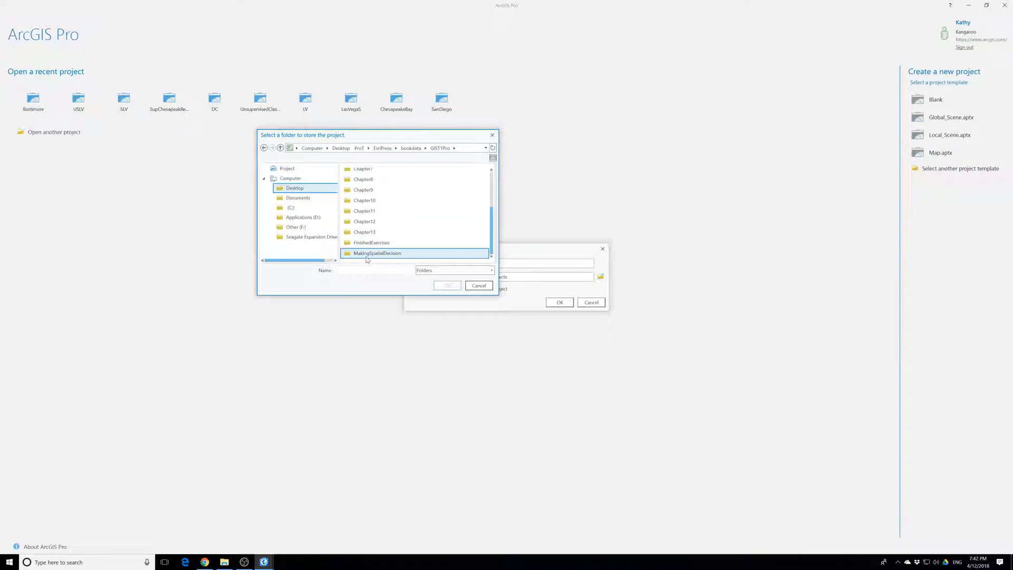
pyautogui.doubleClick(369, 254)
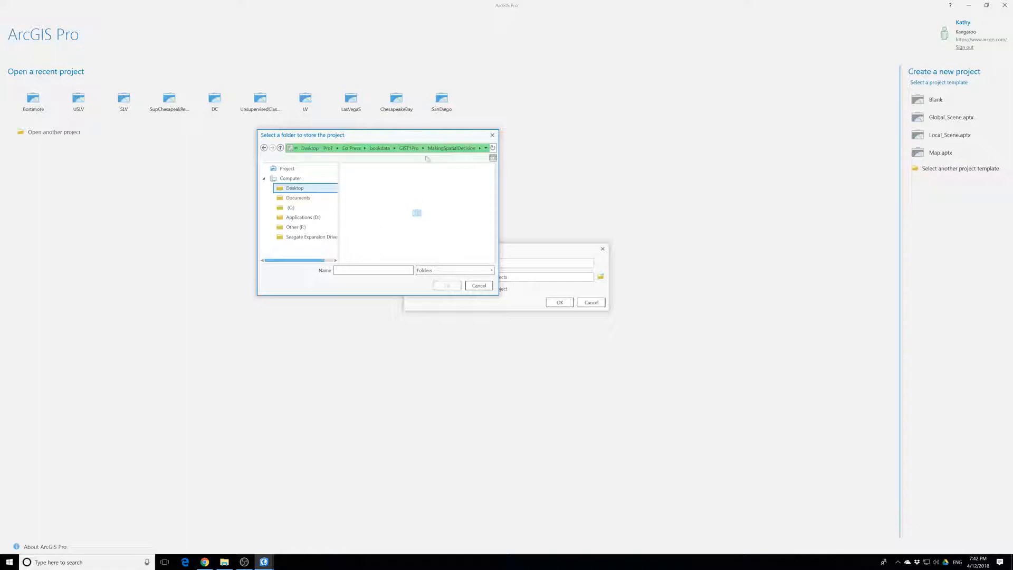
pyautogui.click(410, 148)
pyautogui.click(377, 253)
pyautogui.click(447, 286)
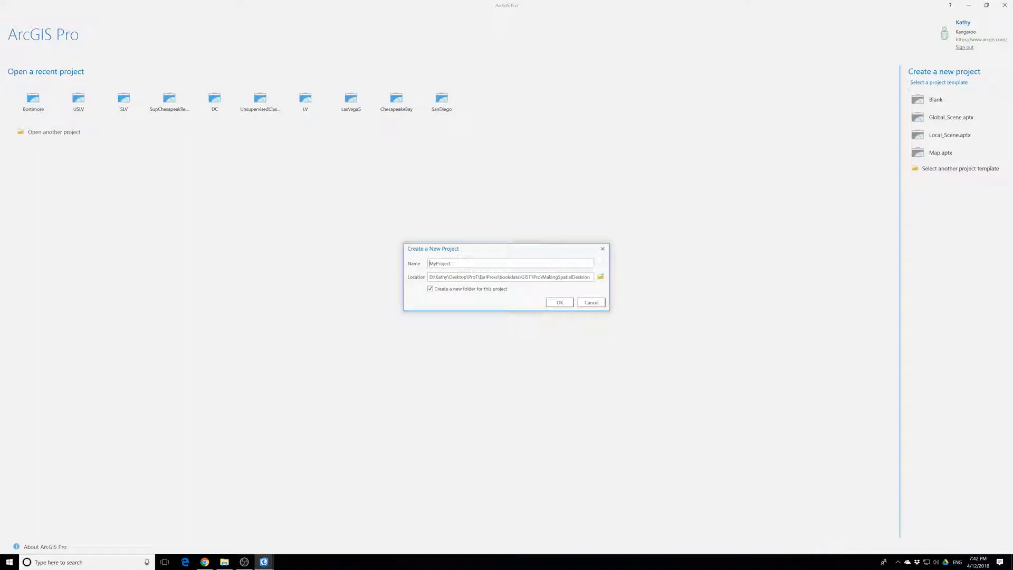
# Create the project with the name SF and add a new map to it.
pyautogui.moveTo(449, 263); pyautogui.dragTo(397, 265)
pyautogui.press('BackSpace')
pyautogui.write('SF')
pyautogui.click(560, 305)
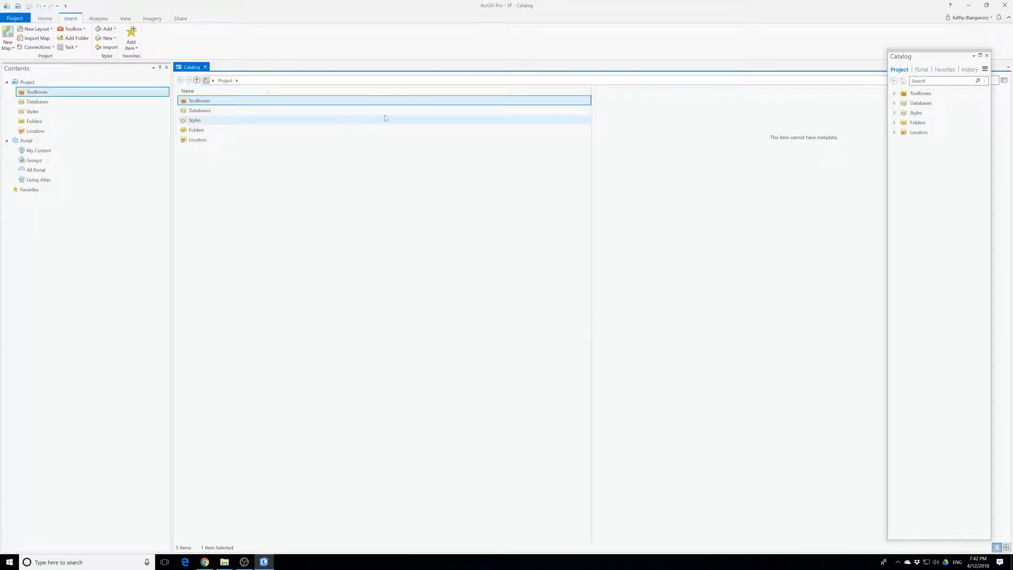
pyautogui.click(7, 36)
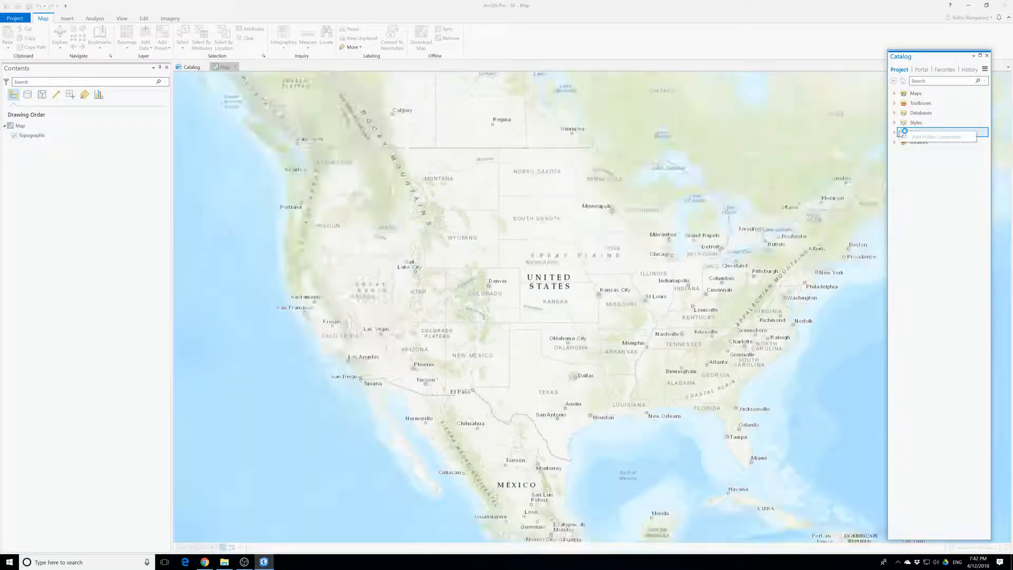
# Add a folder connection to the MakingSpatialDecision folder inside EsriPress\bookdata\GIST1Pro on the Desktop.
pyautogui.rightClick(898, 134)
pyautogui.click(913, 140)
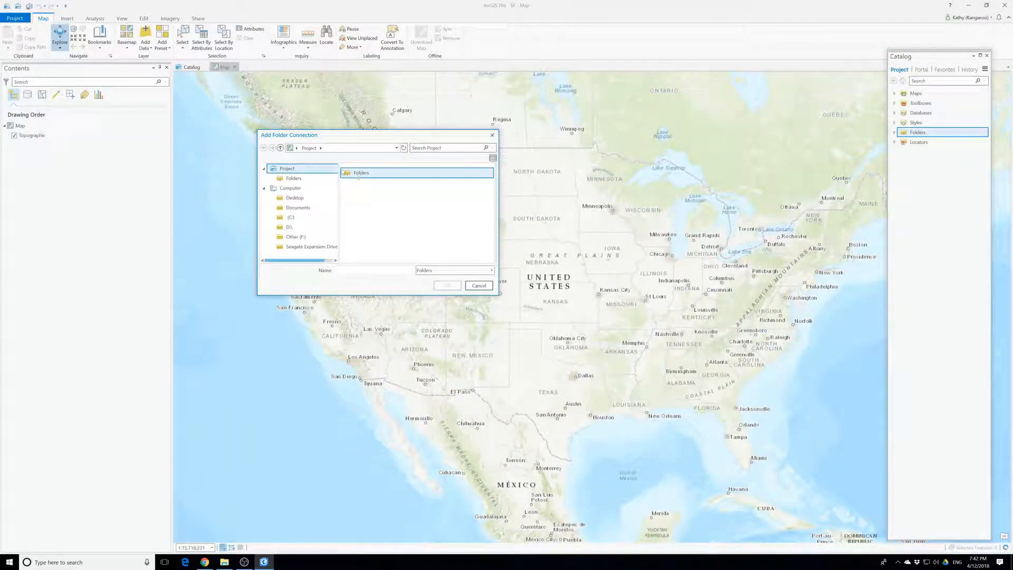
pyautogui.click(294, 197)
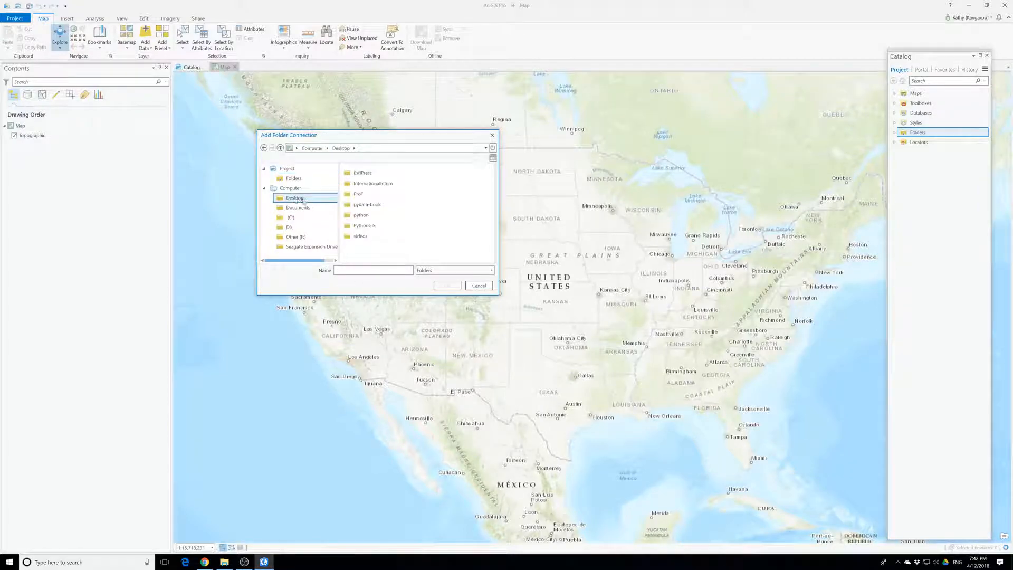
pyautogui.doubleClick(358, 195)
pyautogui.doubleClick(362, 173)
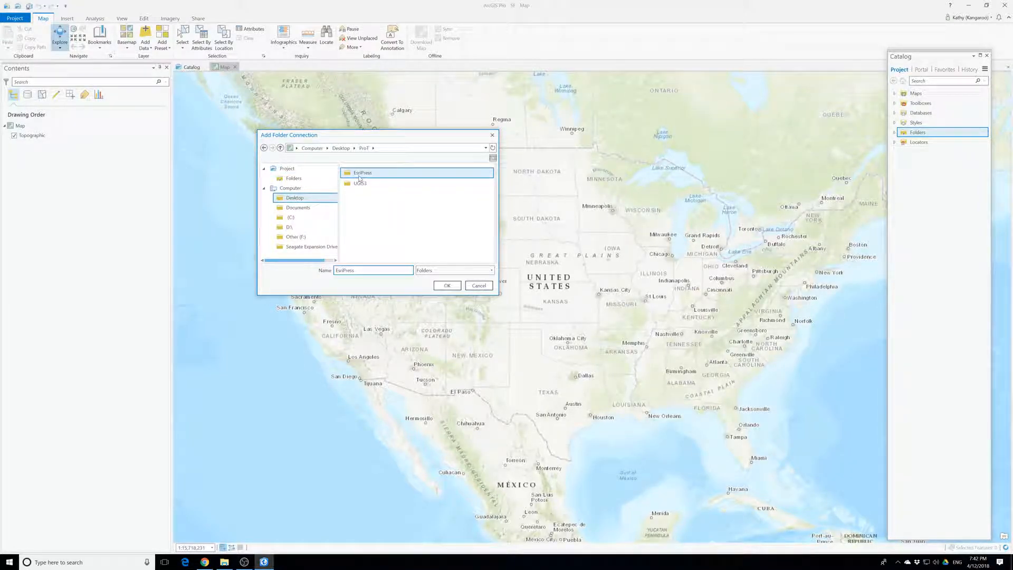
pyautogui.doubleClick(362, 174)
pyautogui.doubleClick(364, 174)
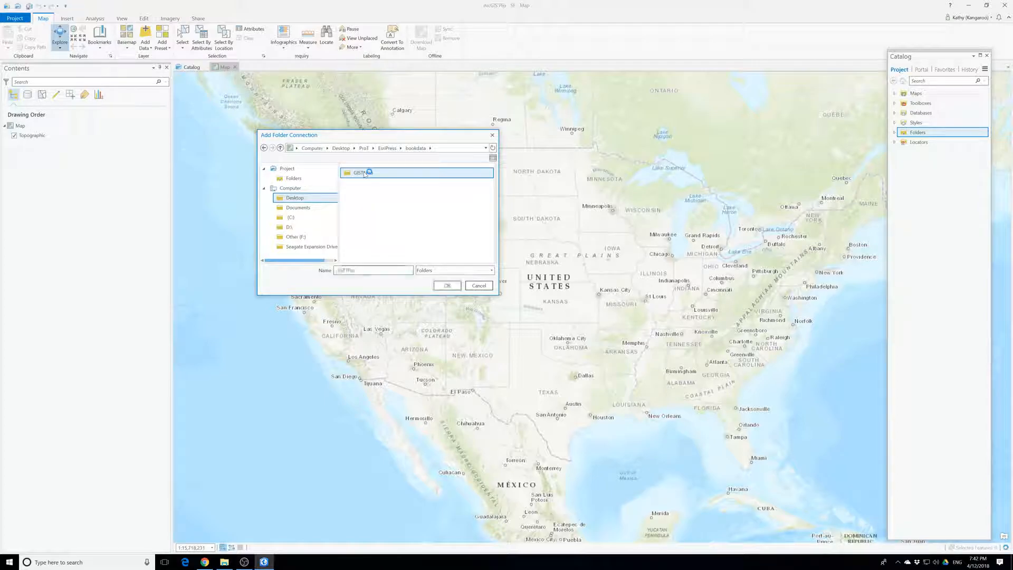
pyautogui.click(377, 253)
pyautogui.click(447, 286)
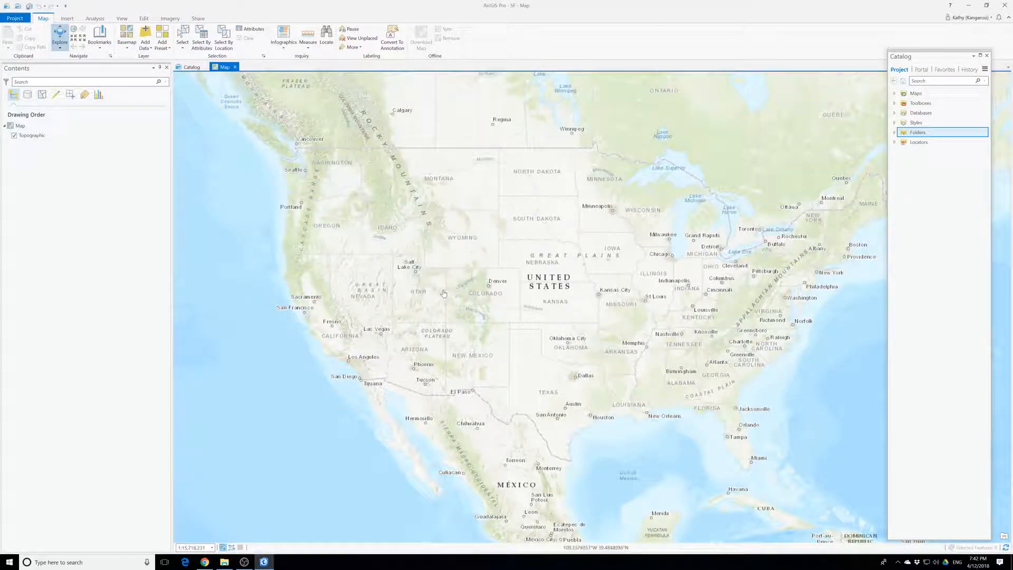
# Expand the project's folder connections to list the contents of the SF and MakingSpatialDecision folders.
pyautogui.click(895, 132)
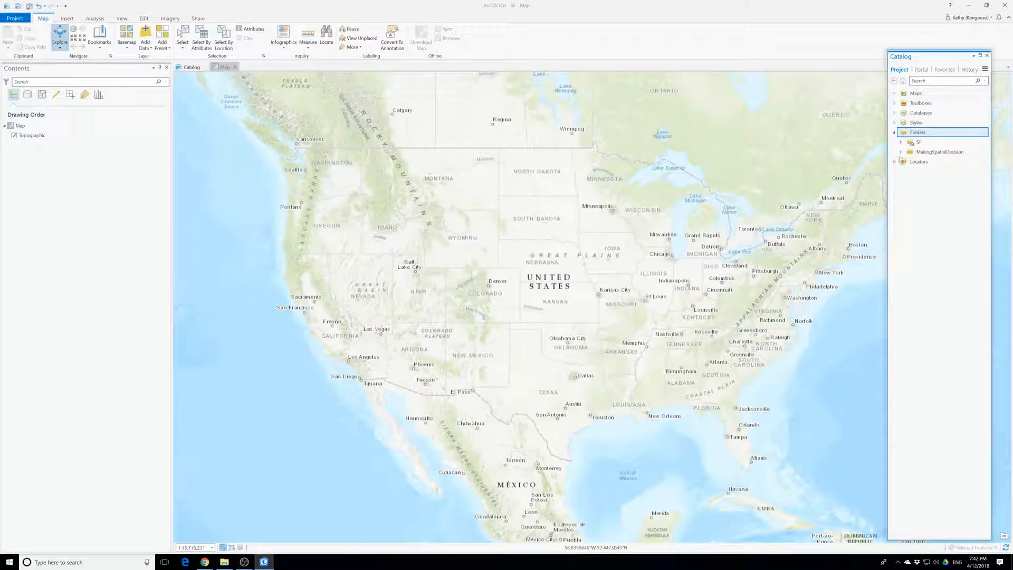
pyautogui.click(901, 142)
pyautogui.doubleClick(934, 181)
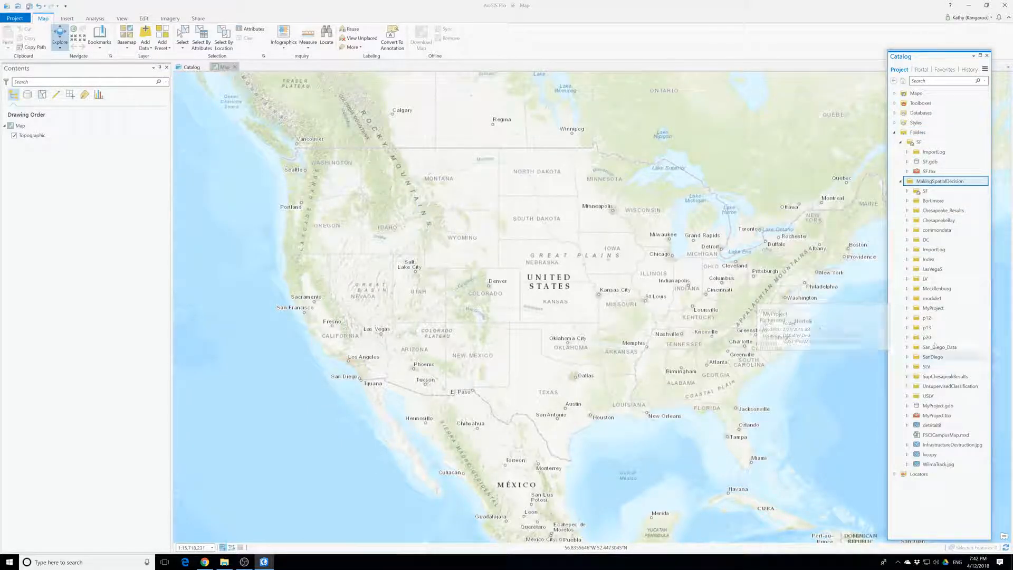
# Search the geoprocessing tools for Extract Package and open that tool.
pyautogui.click(95, 19)
pyautogui.click(104, 35)
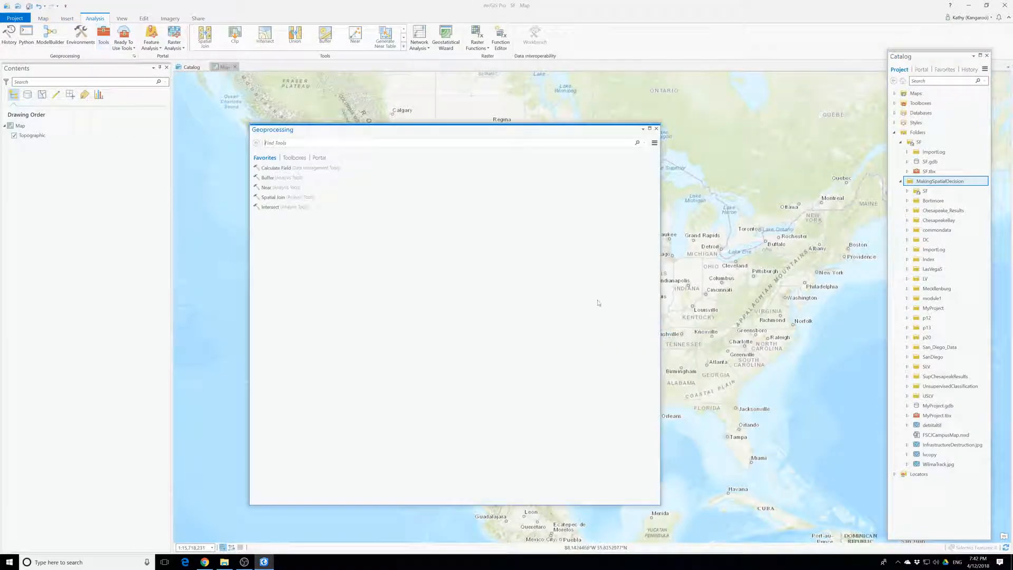
pyautogui.click(300, 147)
pyautogui.write('extra')
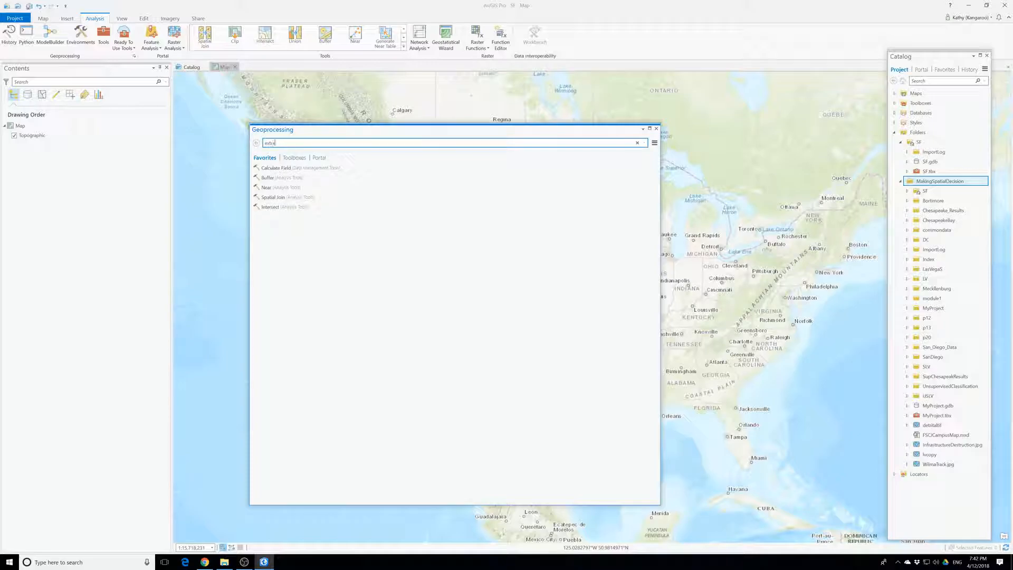
pyautogui.write('ct puckage')
pyautogui.click(270, 164)
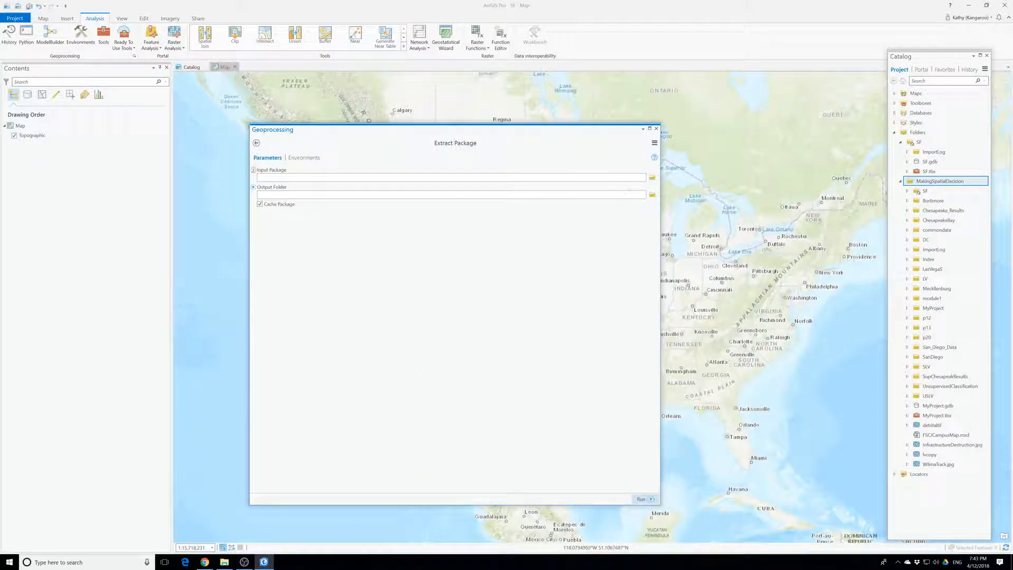
# Set the input package to San_Francisco_Data.ppkx from the Downloads folder.
pyautogui.click(652, 179)
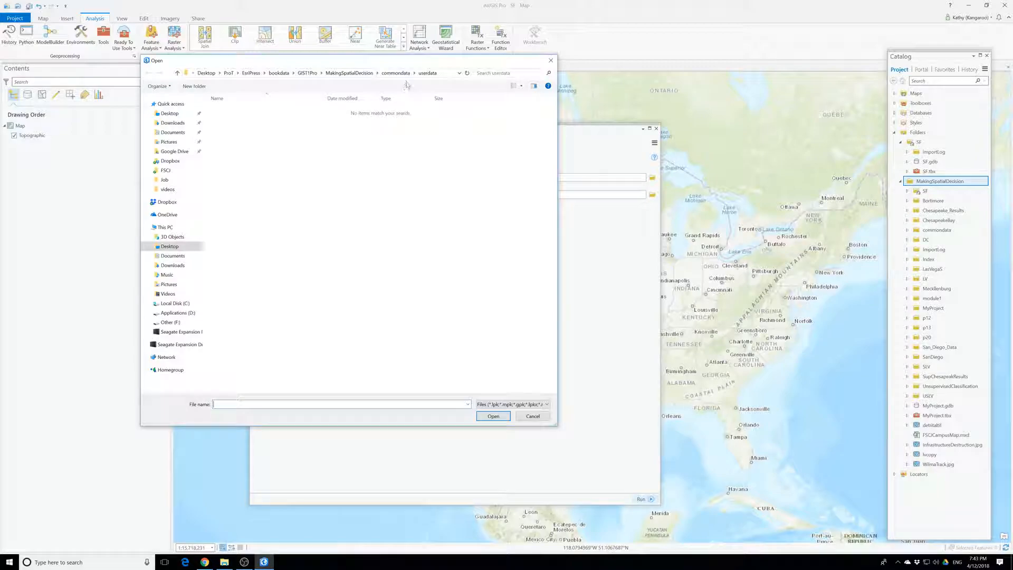
pyautogui.click(307, 73)
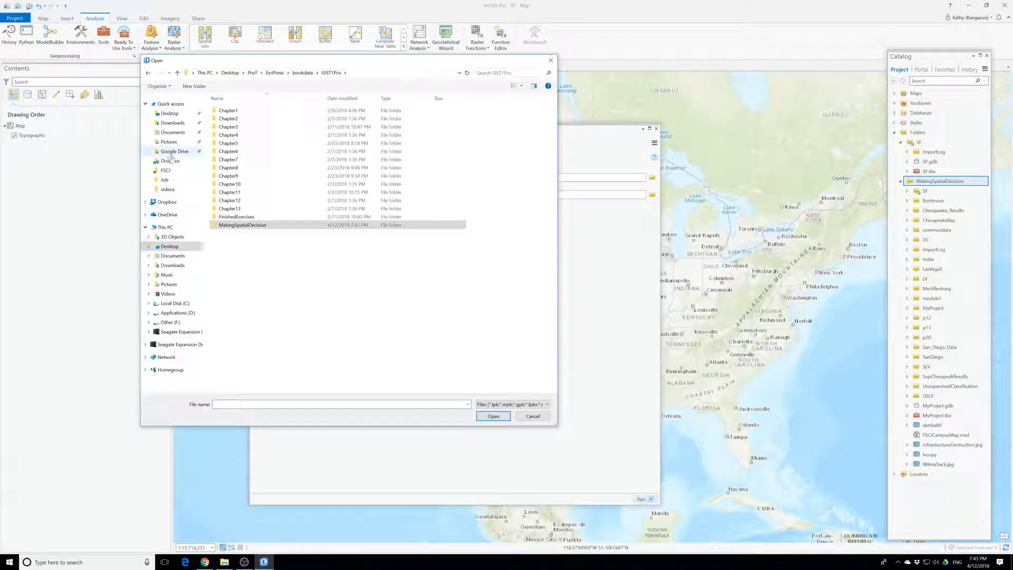
pyautogui.click(173, 122)
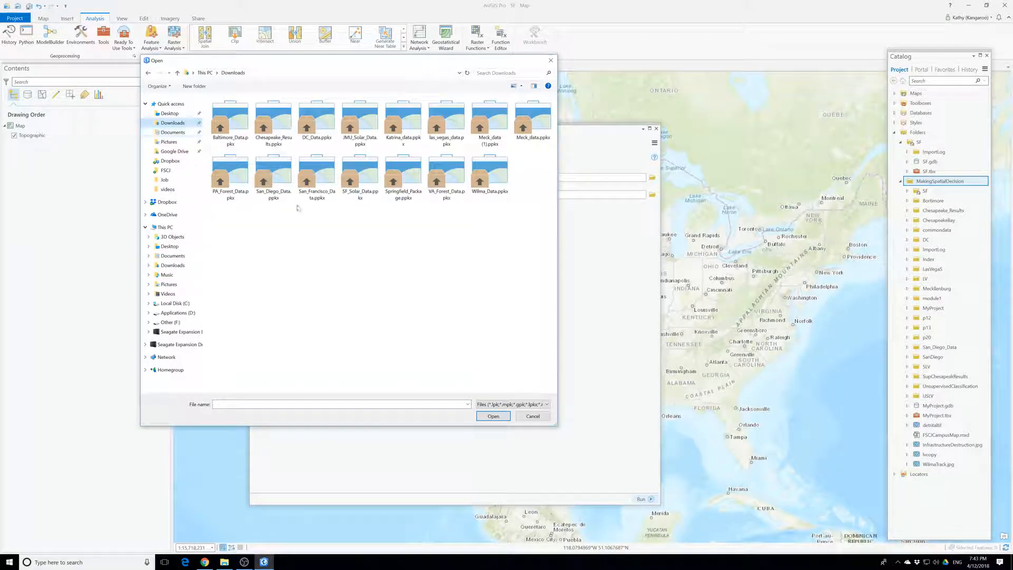
pyautogui.click(316, 177)
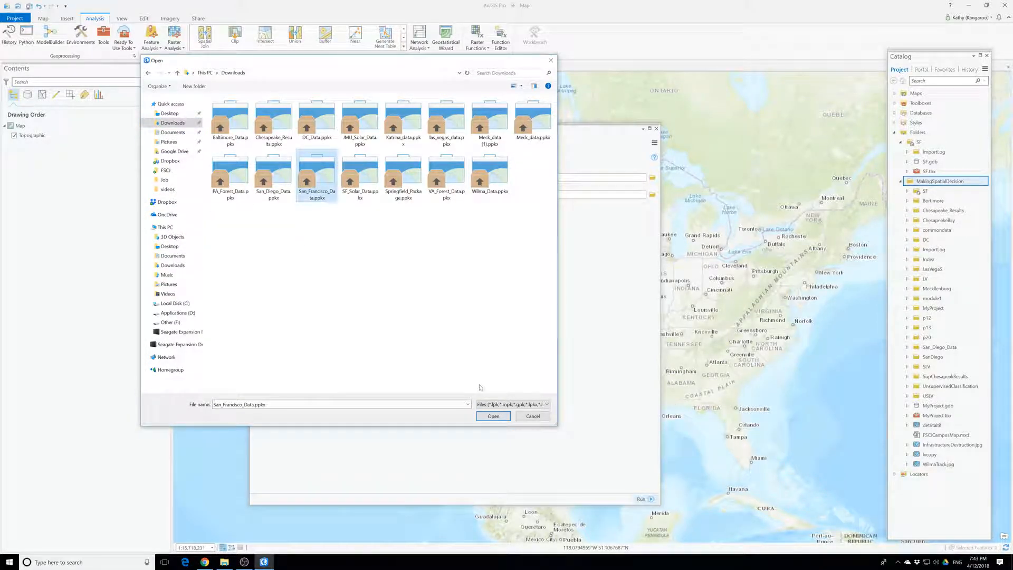
pyautogui.click(500, 415)
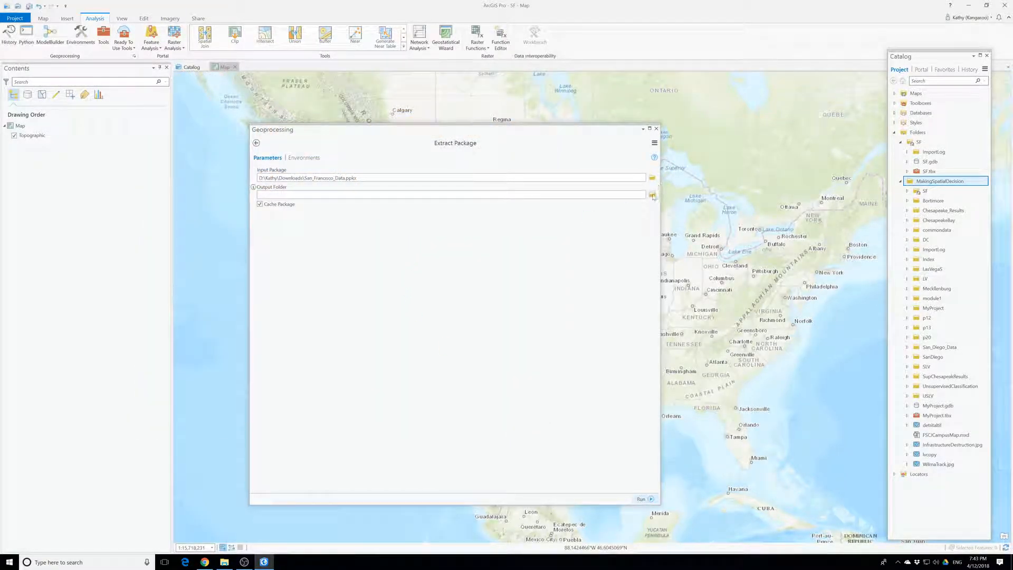
# Set the output folder to MakingSpatialDecision in EsriPress\bookdata\GIST1Pro on the Desktop and run Extract Package.
pyautogui.click(652, 195)
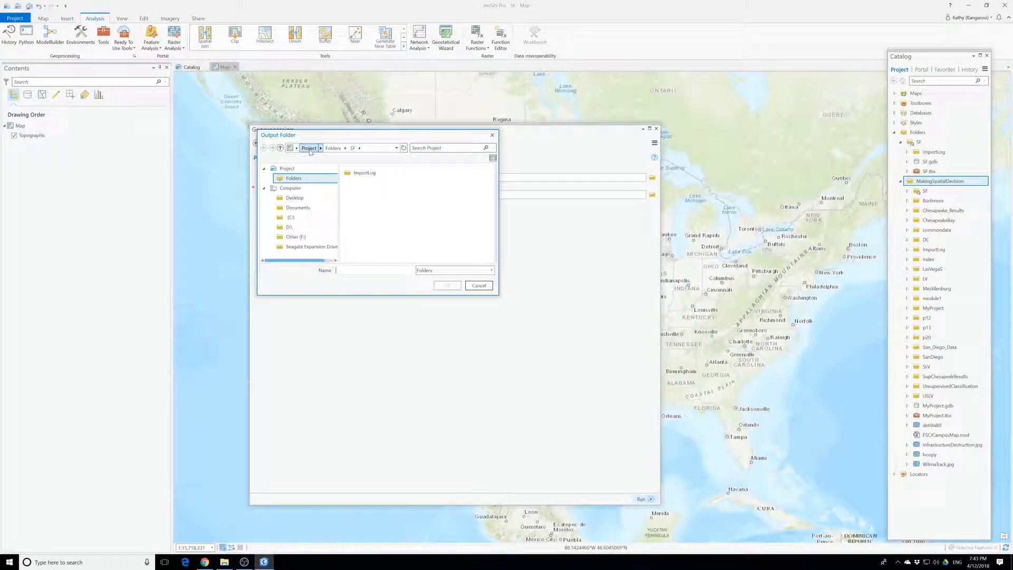
pyautogui.click(294, 198)
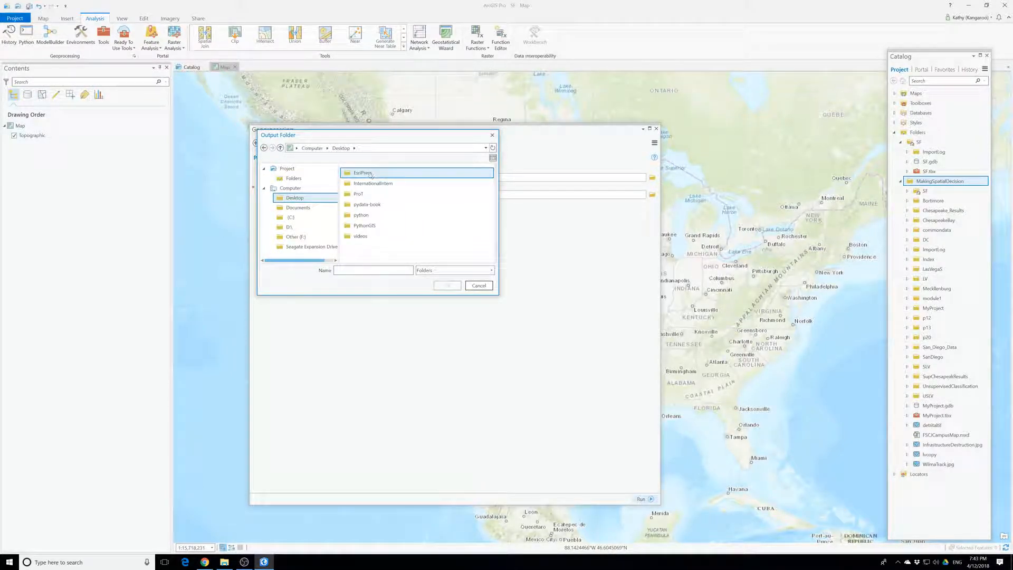
pyautogui.doubleClick(358, 194)
pyautogui.doubleClick(361, 174)
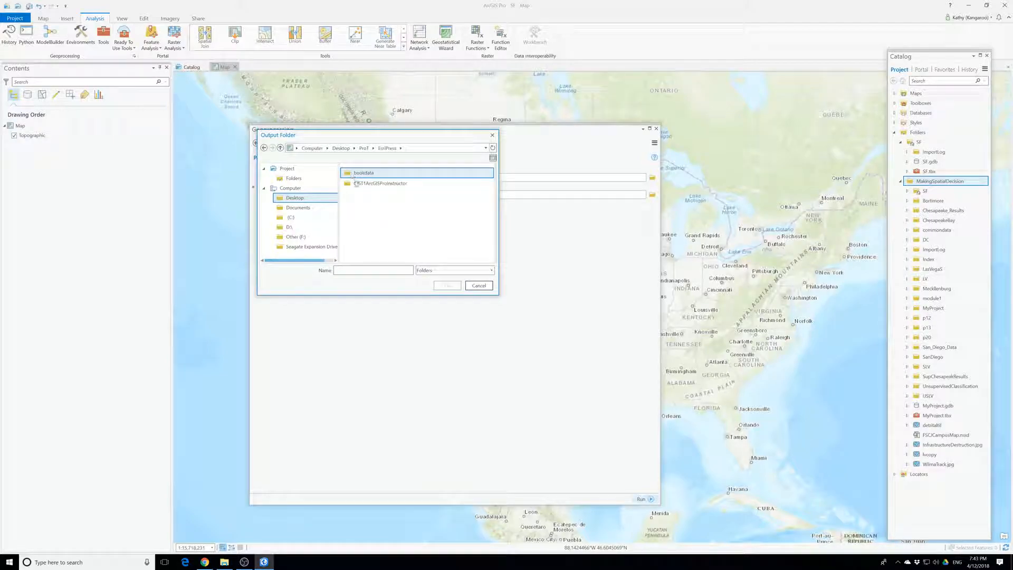
pyautogui.doubleClick(362, 173)
pyautogui.doubleClick(367, 177)
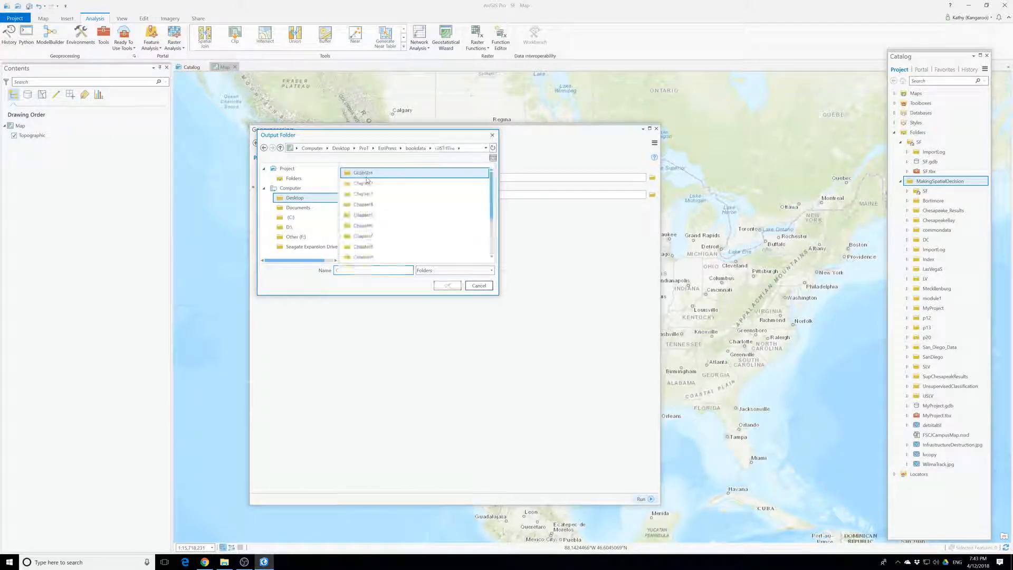
pyautogui.scroll(-3, 370, 222)
pyautogui.click(377, 254)
pyautogui.click(446, 286)
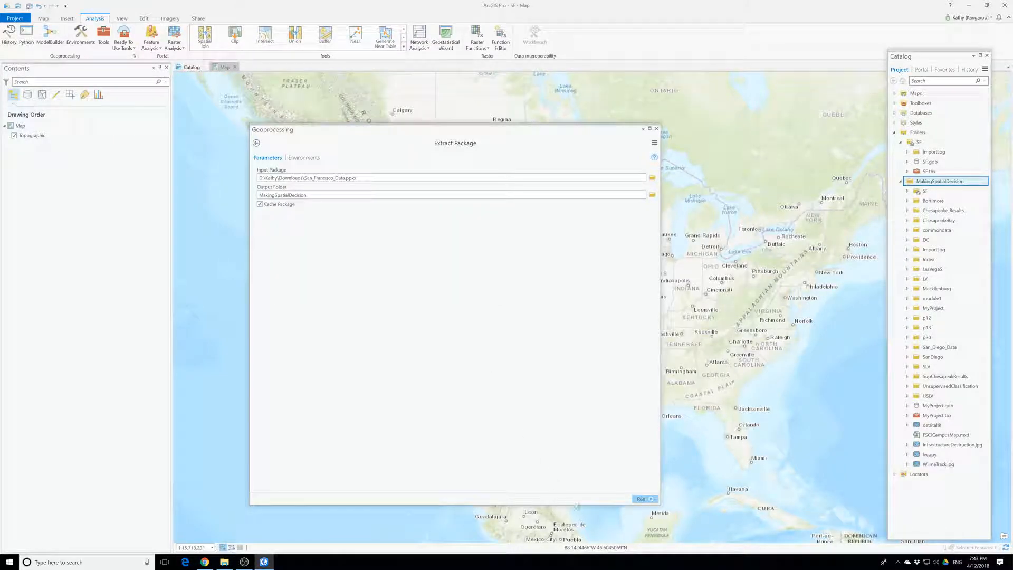
pyautogui.click(641, 499)
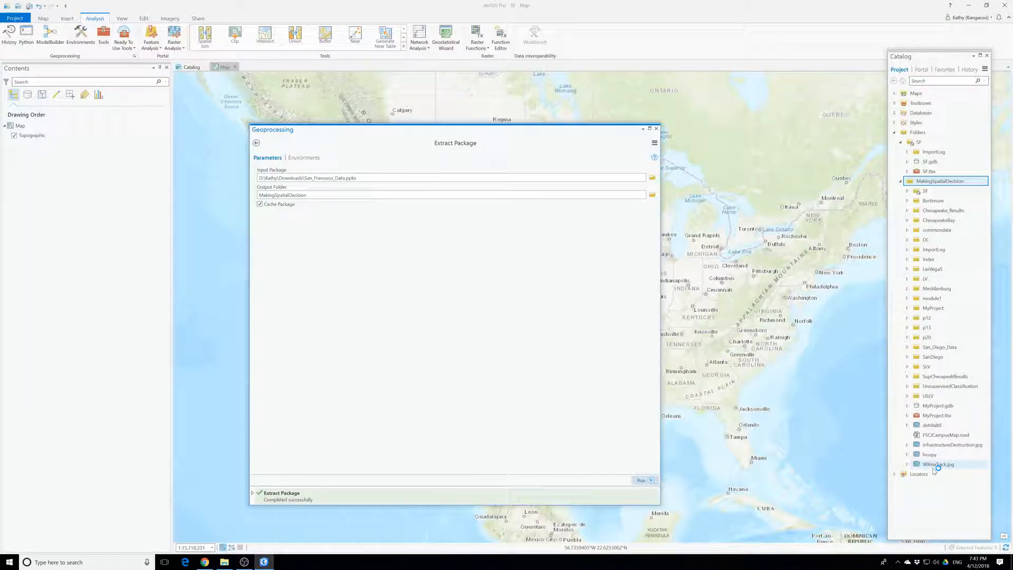
# Expand the p13 and p20 folders under MakingSpatialDecision and locate San_Francisco_Data.gdb in p13.
pyautogui.moveTo(935, 429)
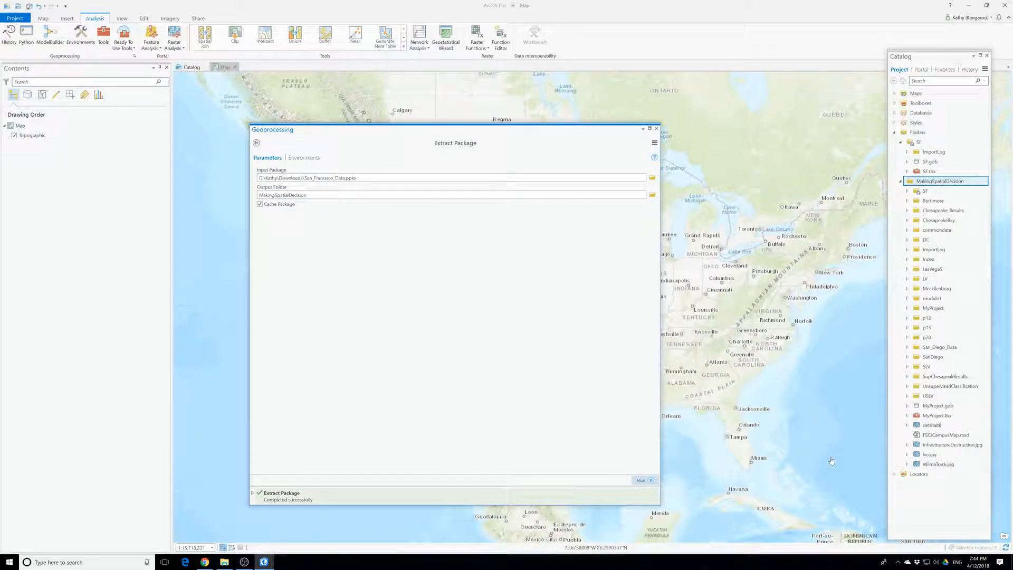
pyautogui.click(916, 337)
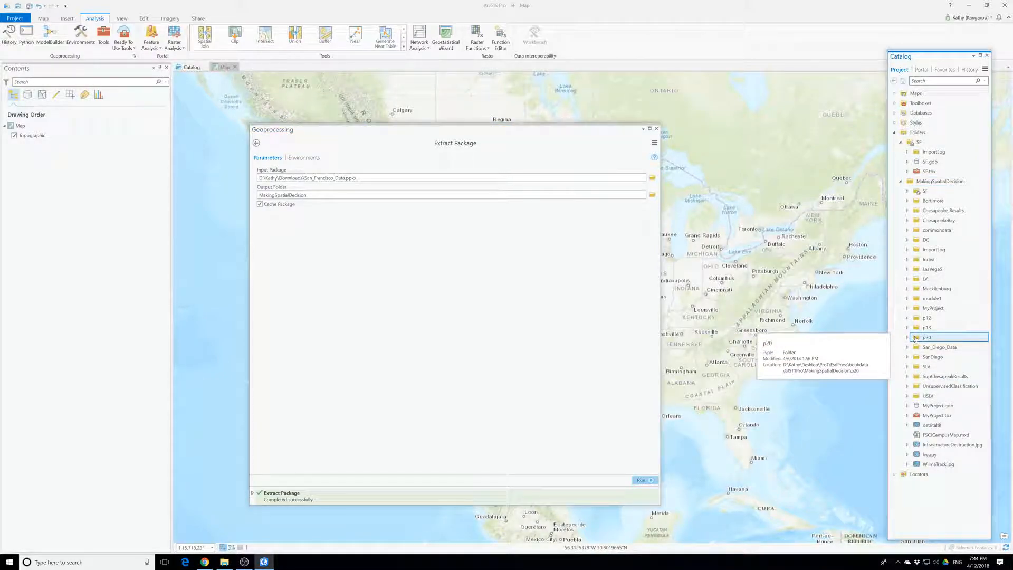
pyautogui.click(907, 337)
pyautogui.scroll(-3, 921, 423)
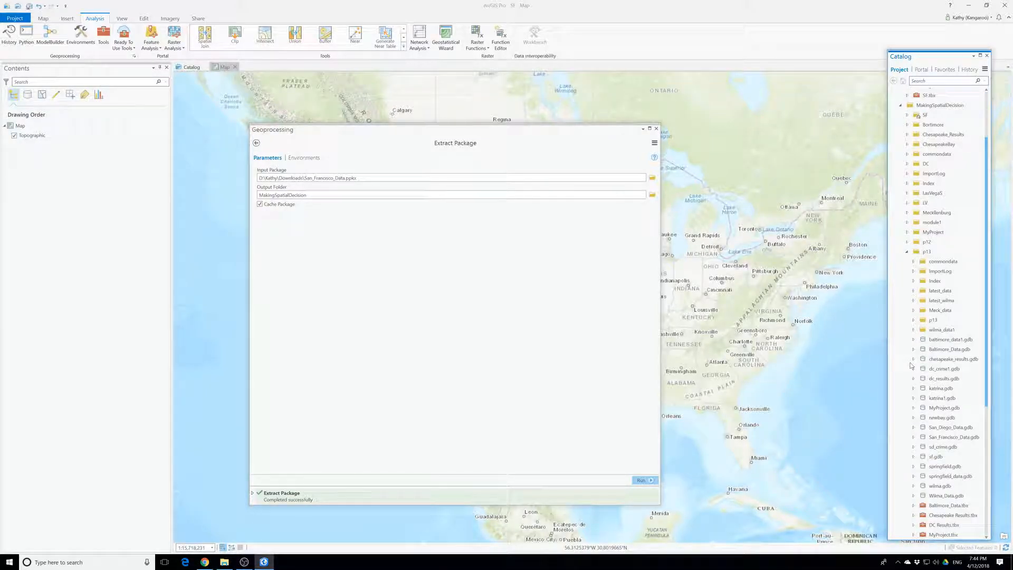
pyautogui.click(923, 438)
pyautogui.scroll(-3, 923, 437)
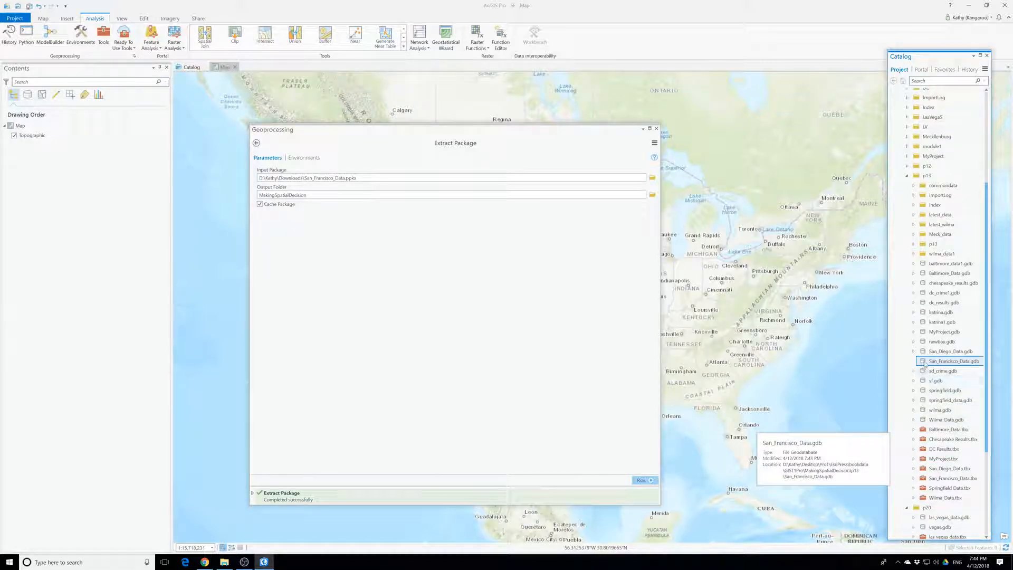
pyautogui.click(914, 371)
pyautogui.click(927, 362)
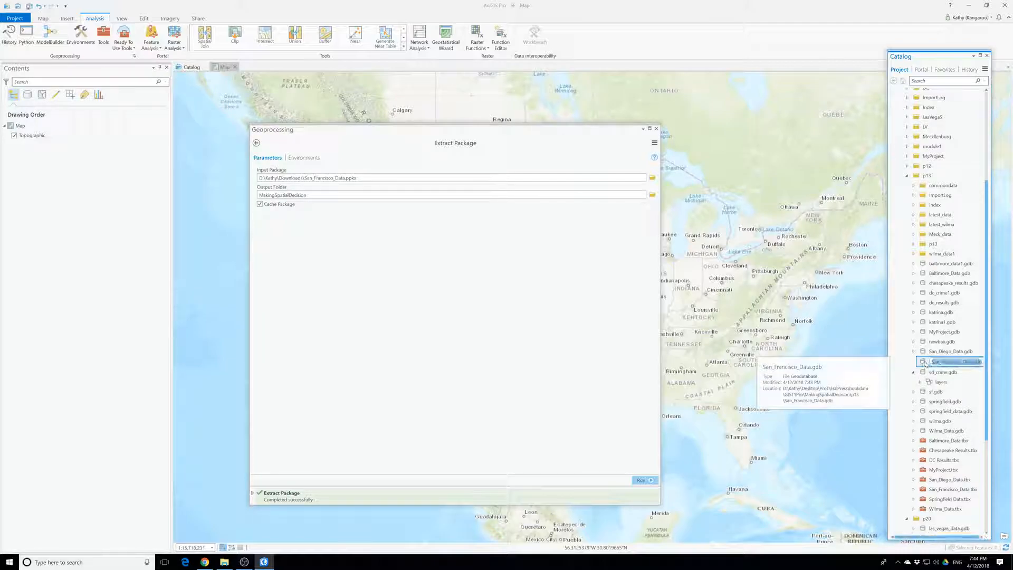
pyautogui.press('Escape')
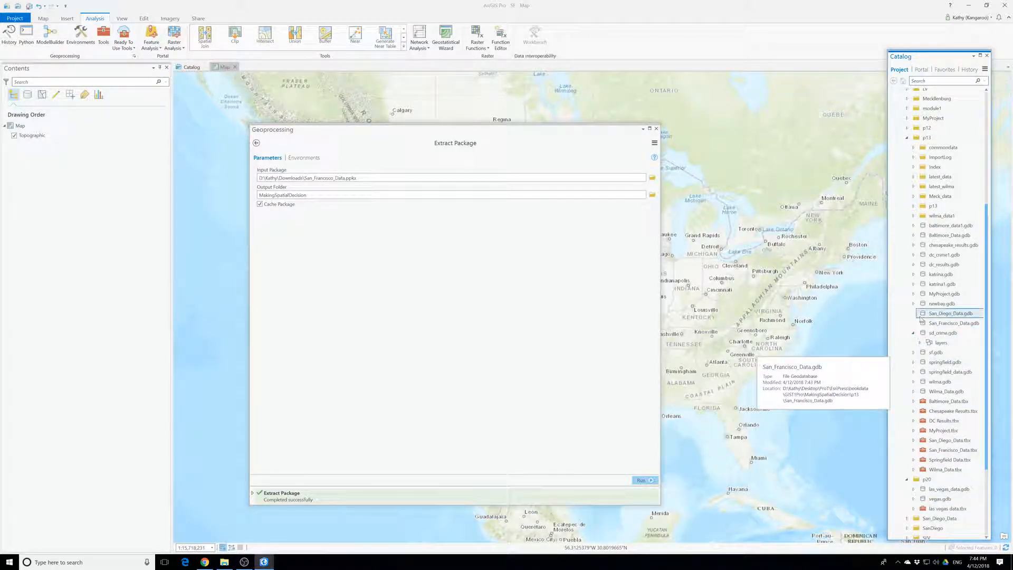
# Check the San Diego and San Francisco geodatabases and the San_Francisco_Data.tbx toolbox in the p13 folder for contents.
pyautogui.scroll(-2, 923, 319)
pyautogui.scroll(-1, 923, 317)
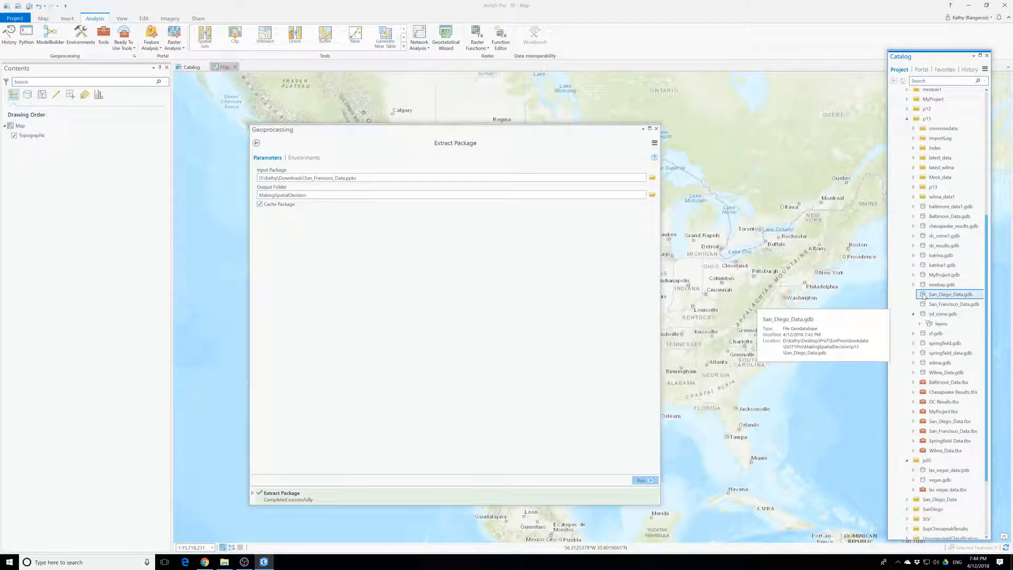
pyautogui.click(924, 295)
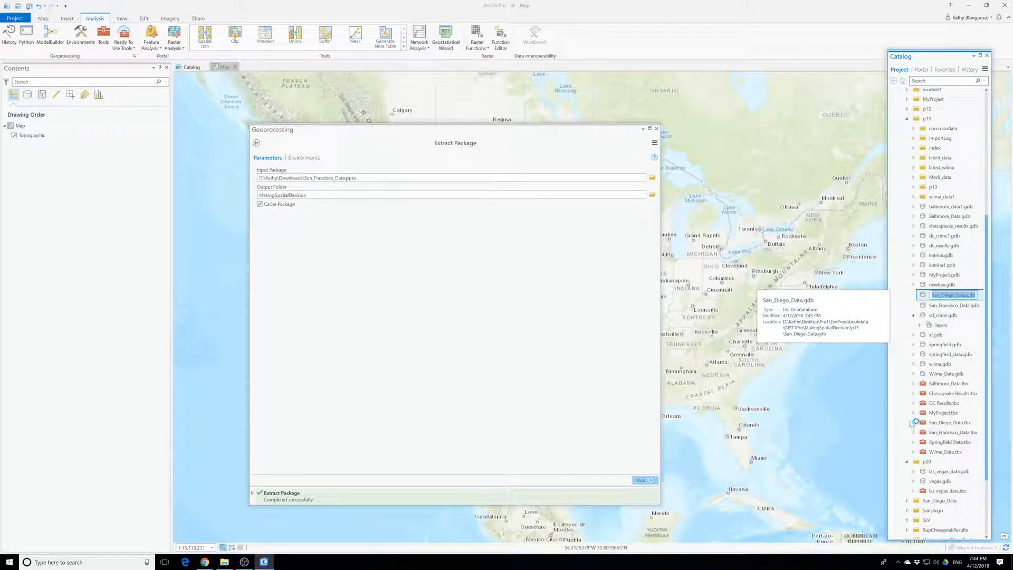
pyautogui.click(927, 306)
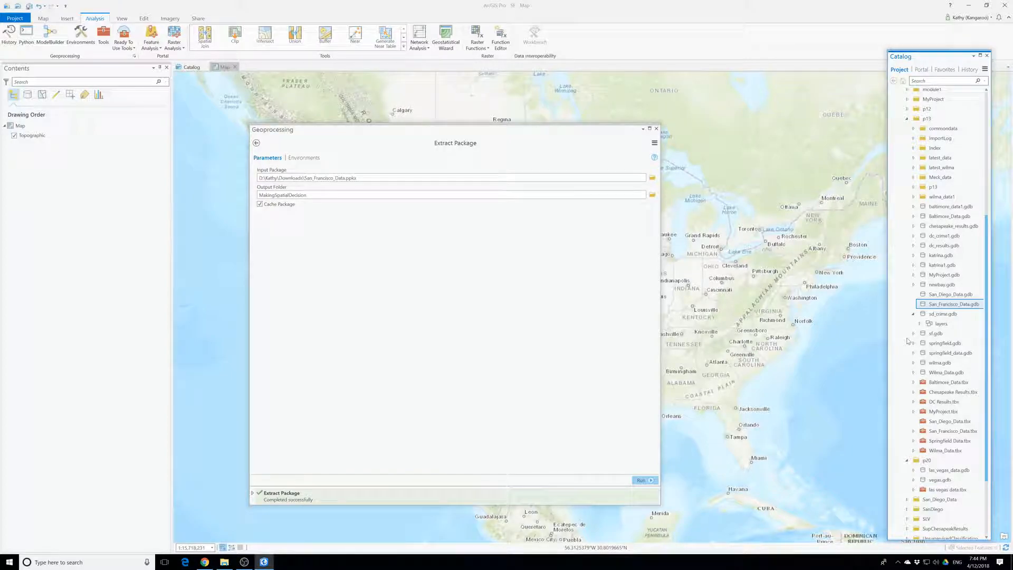
pyautogui.scroll(-1, 914, 353)
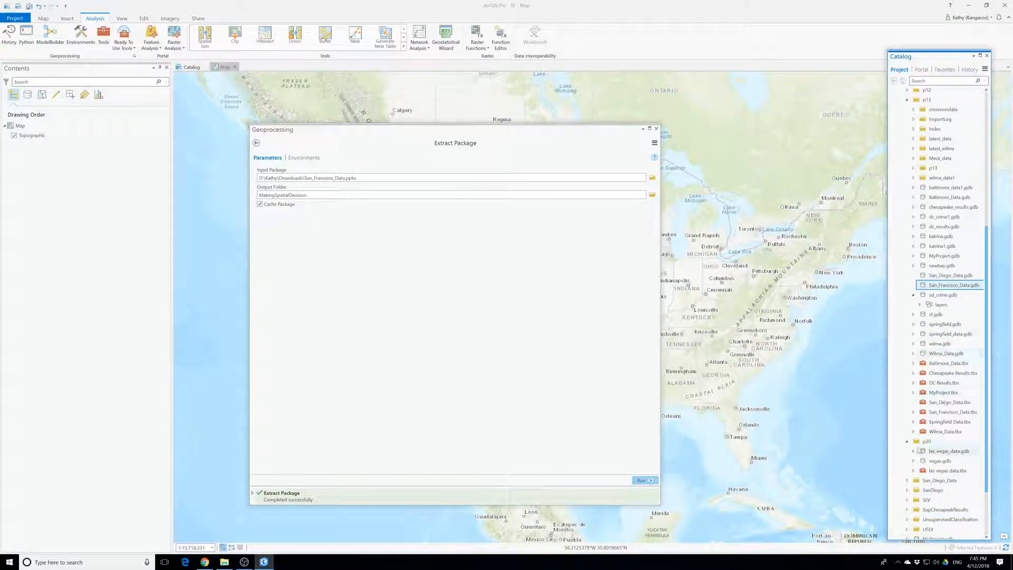
pyautogui.click(919, 417)
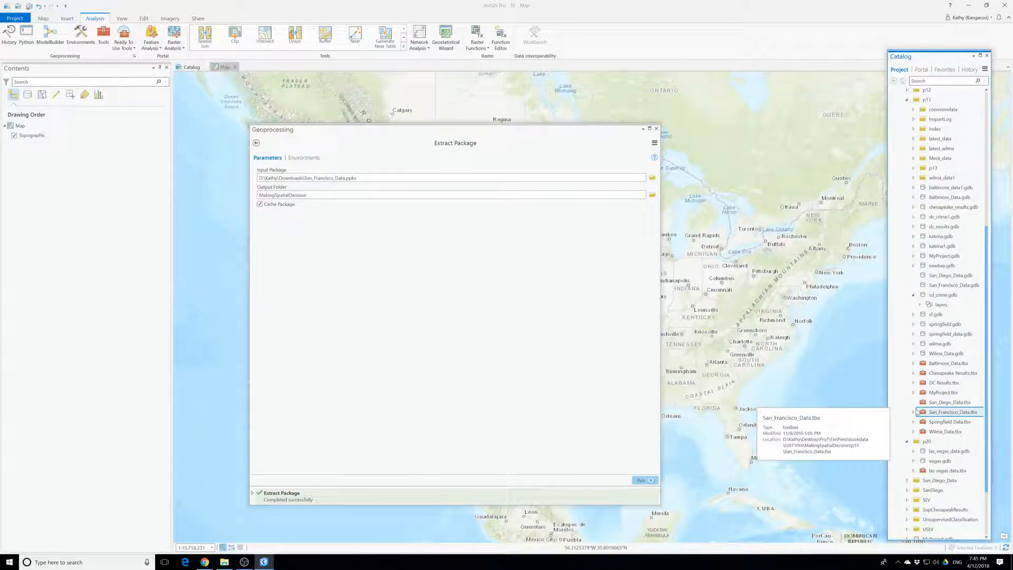
pyautogui.scroll(-2, 919, 380)
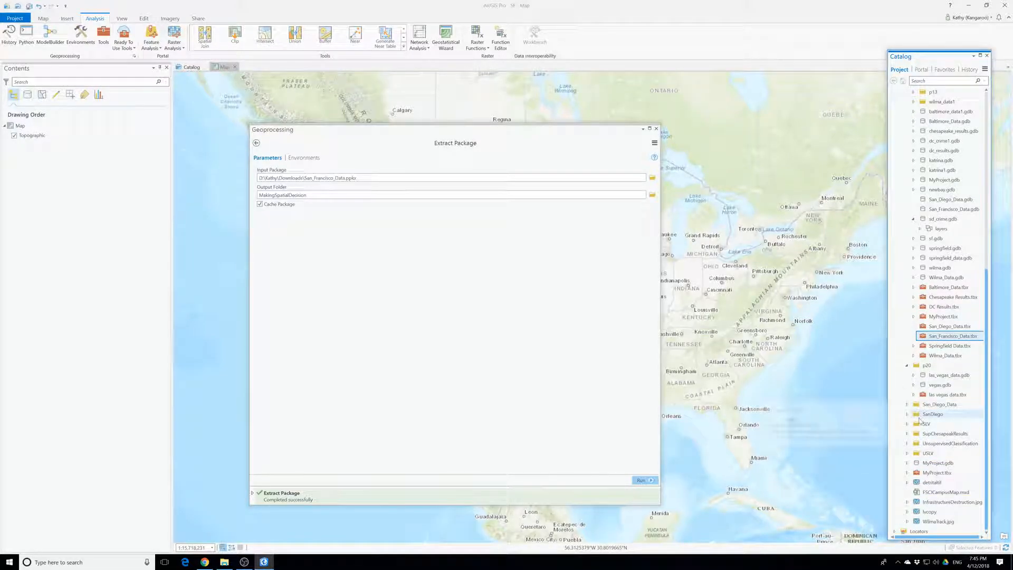
pyautogui.scroll(4, 923, 422)
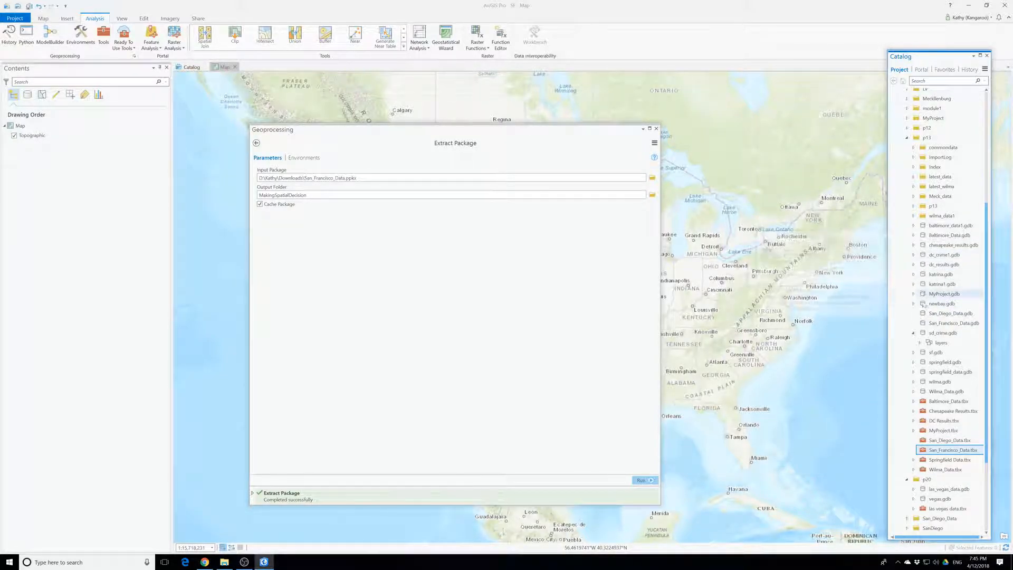
# Try to refresh San_Francisco_Data.gdb in the p13 folder.
pyautogui.click(923, 315)
pyautogui.click(925, 323)
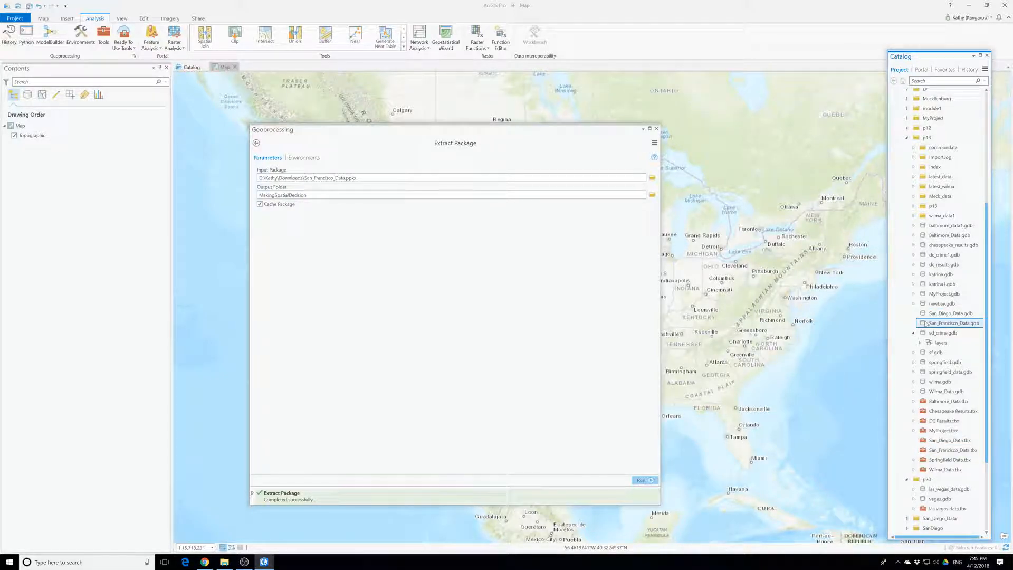
pyautogui.click(913, 334)
pyautogui.rightClick(925, 323)
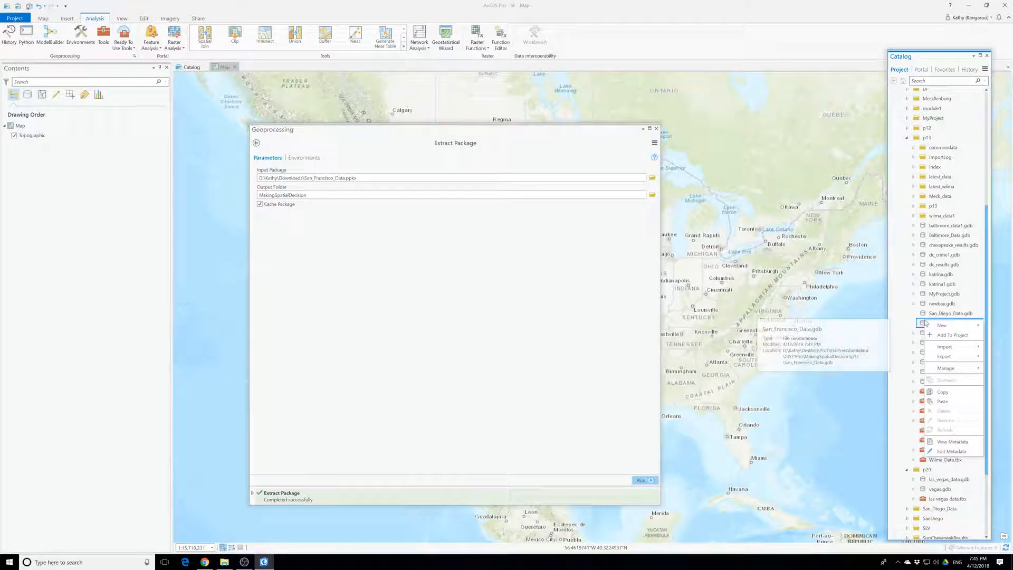
pyautogui.click(942, 430)
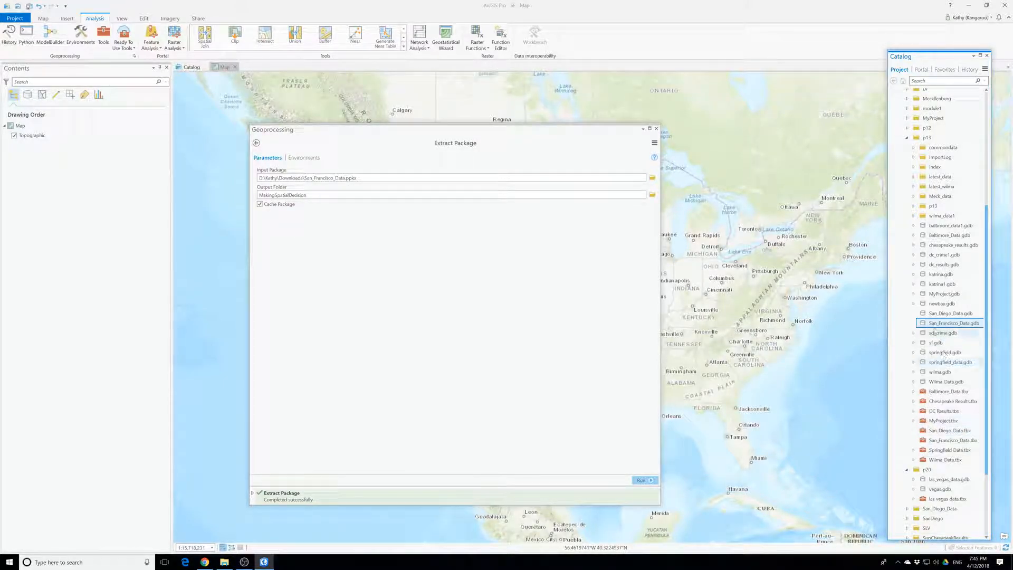
pyautogui.click(914, 333)
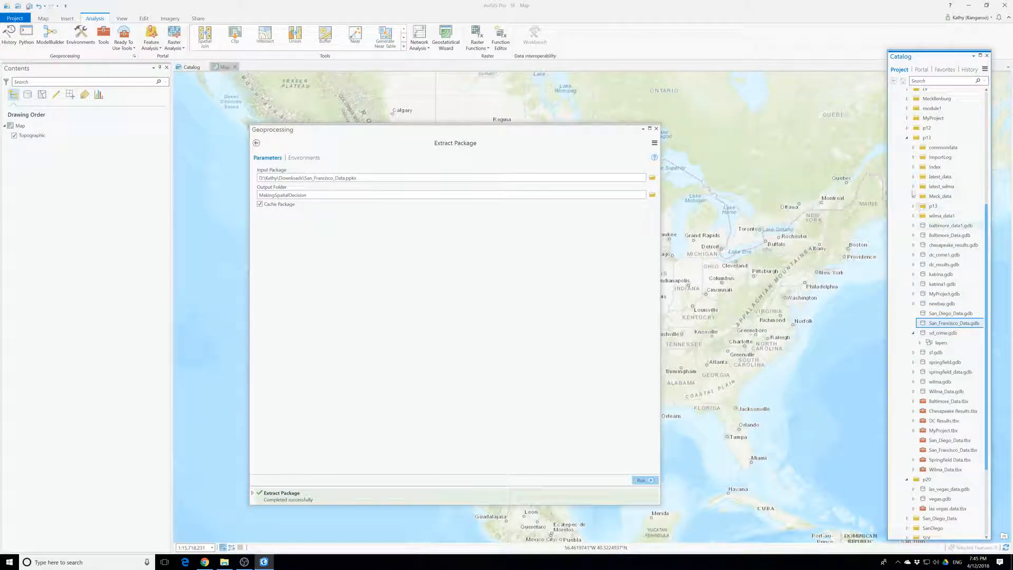
# Expand the commondata and userdata folders inside p13 and select usa_streets.lyr.
pyautogui.click(914, 147)
pyautogui.click(920, 157)
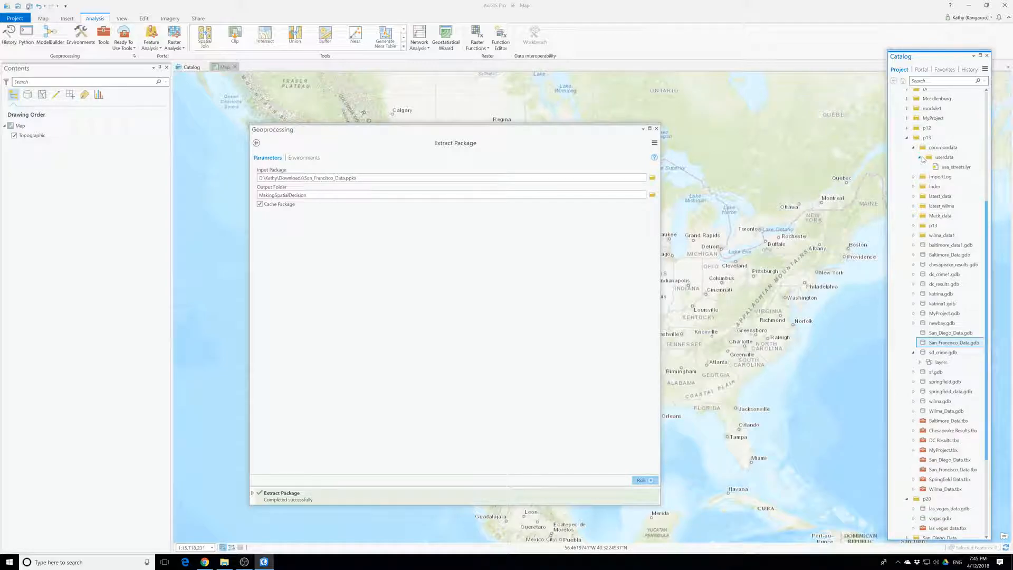
pyautogui.click(938, 167)
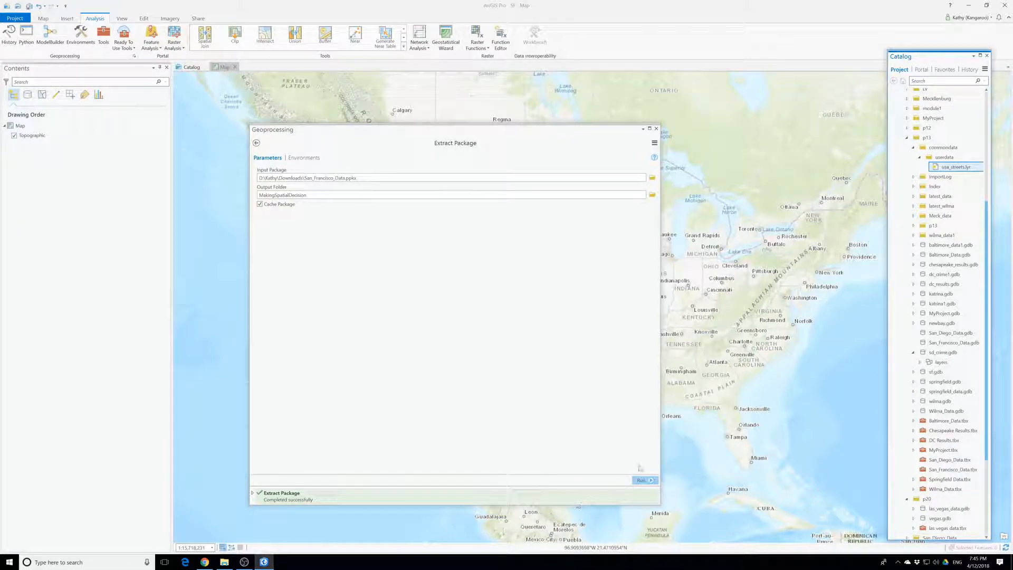
# Close the Extract Package tool and refresh the MakingSpatialDecision folder connection.
pyautogui.click(640, 494)
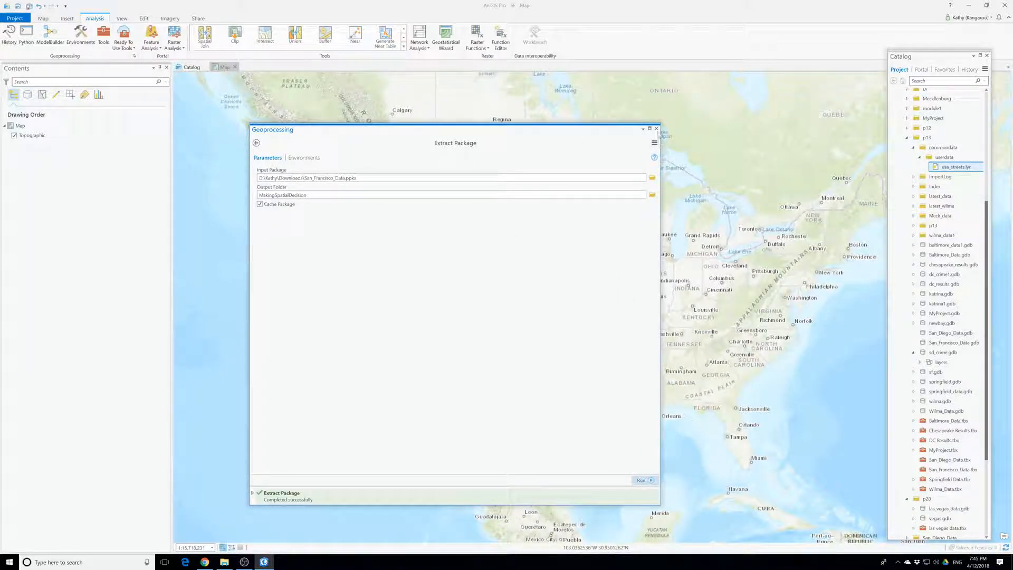
pyautogui.click(656, 128)
pyautogui.scroll(5, 929, 116)
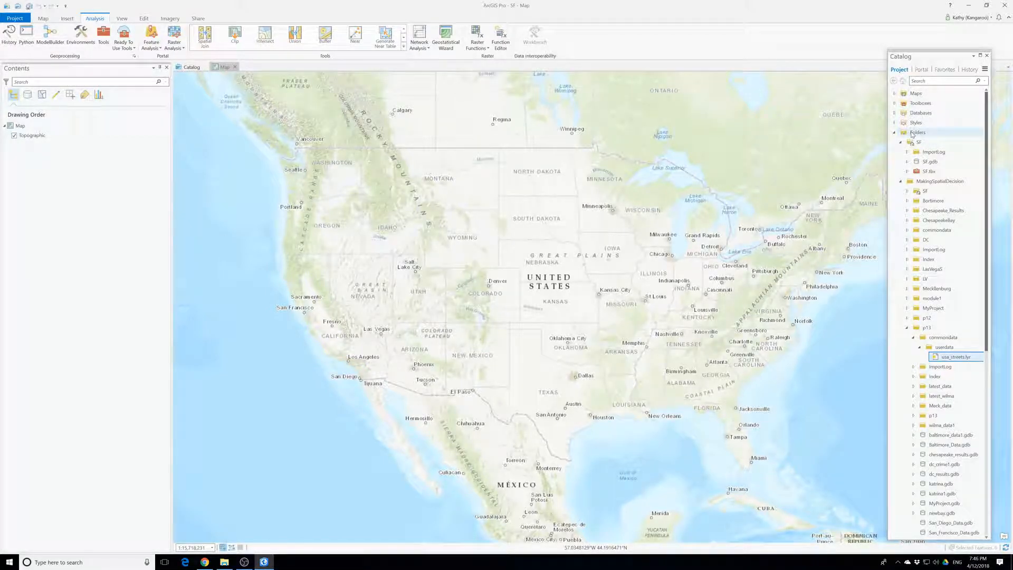
pyautogui.click(912, 134)
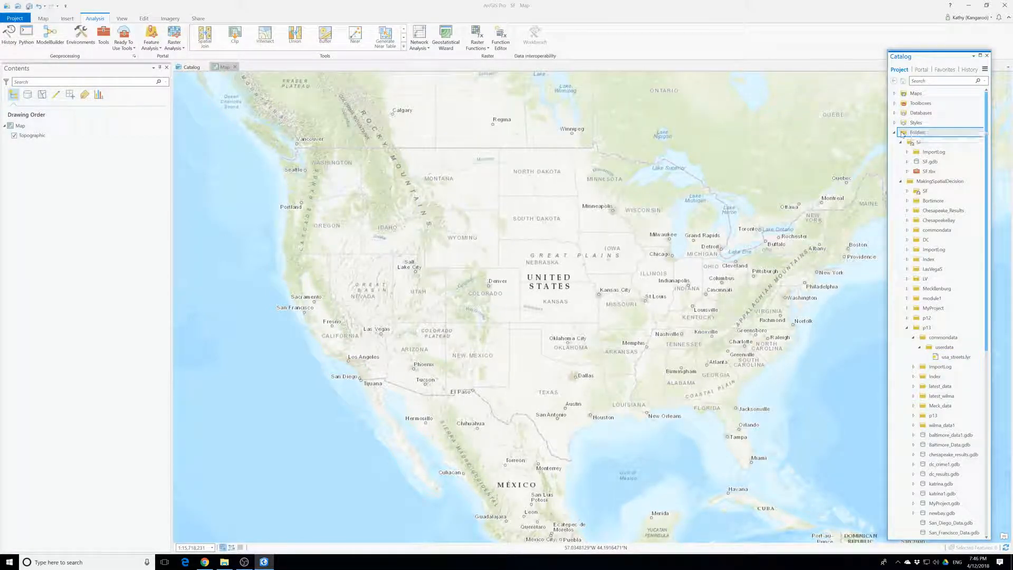
pyautogui.scroll(-10, 911, 115)
pyautogui.scroll(10, 907, 117)
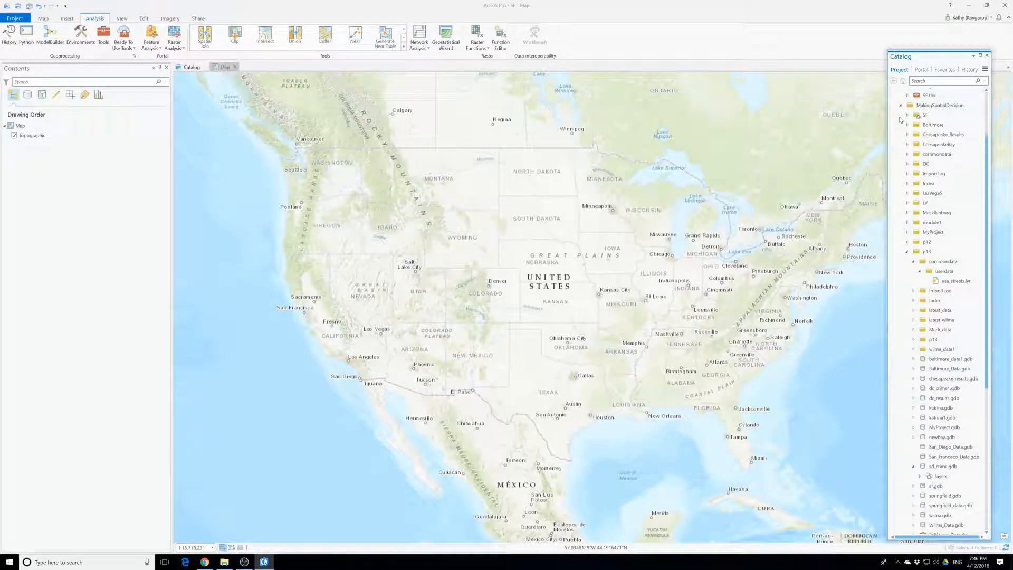
pyautogui.rightClick(930, 182)
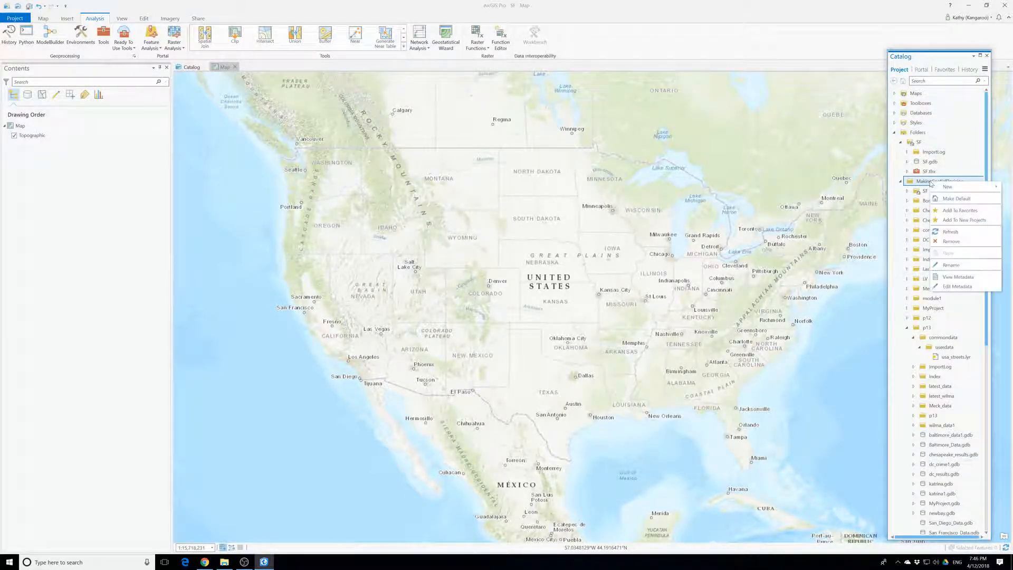
pyautogui.click(952, 233)
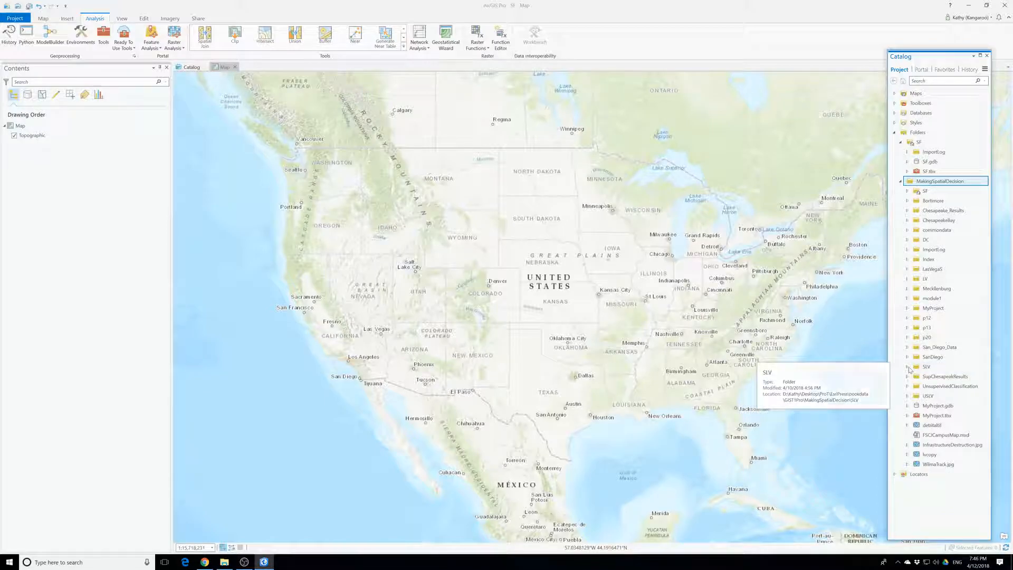
# Expand the p20 and p13 folders again and check the San Diego and San Francisco geodatabases in p13.
pyautogui.click(907, 338)
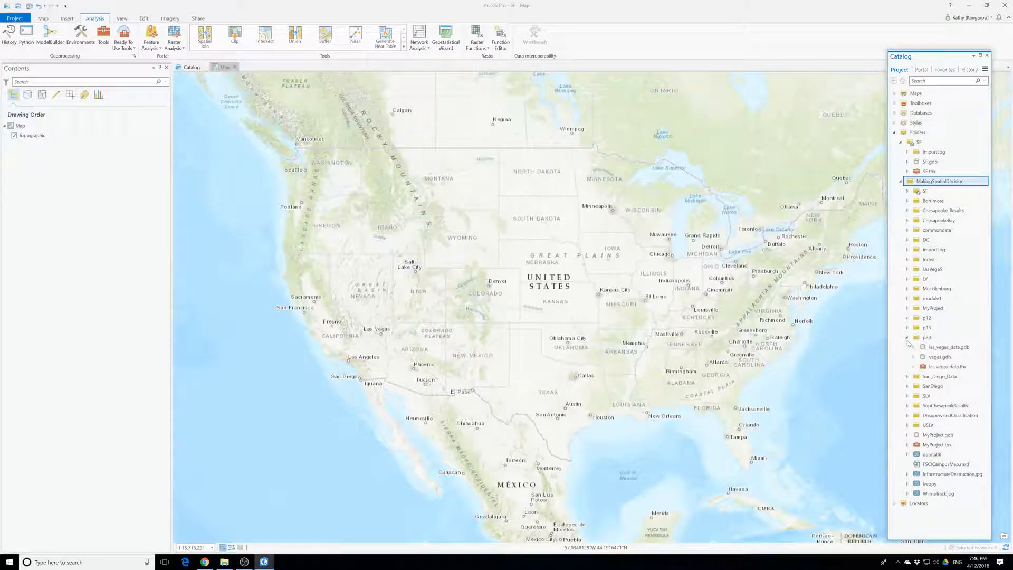
pyautogui.click(907, 328)
pyautogui.scroll(-1, 917, 422)
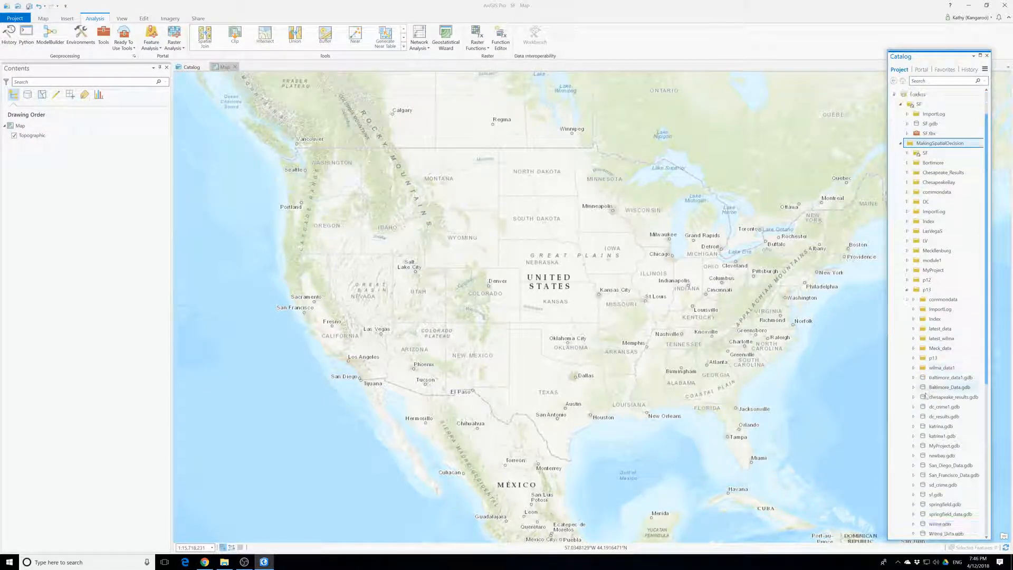
pyautogui.click(921, 466)
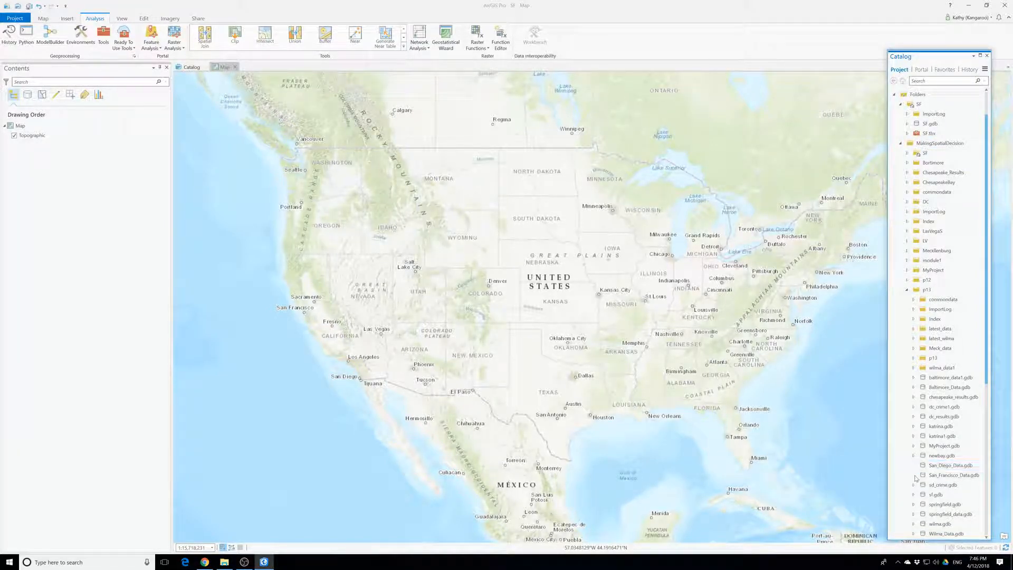
pyautogui.scroll(-2, 917, 473)
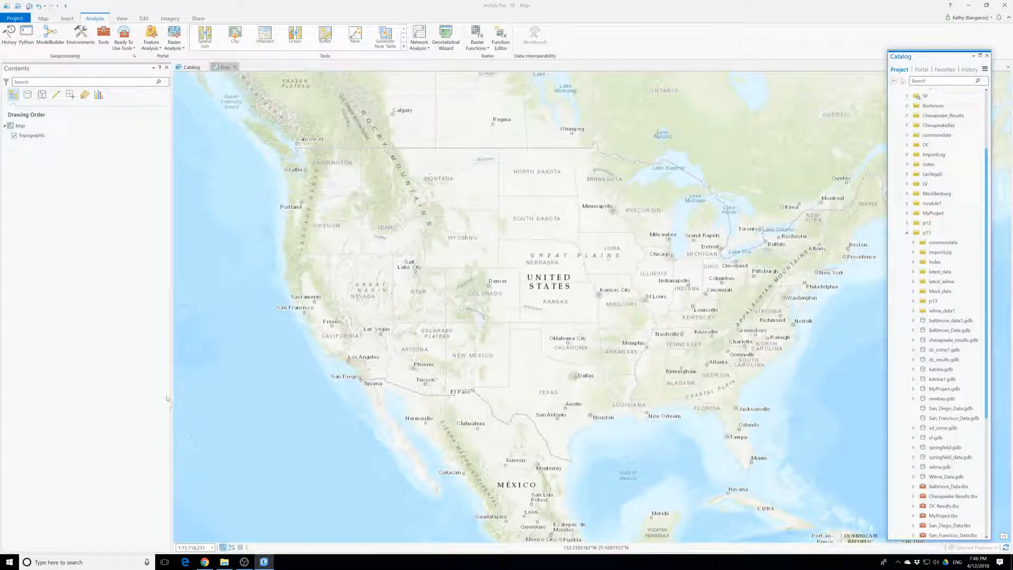
# Switch to File Explorer and extract San_Francisco_Data.ppkx in Downloads with 7-Zip into a San_Francisco_Data subfolder.
pyautogui.click(224, 563)
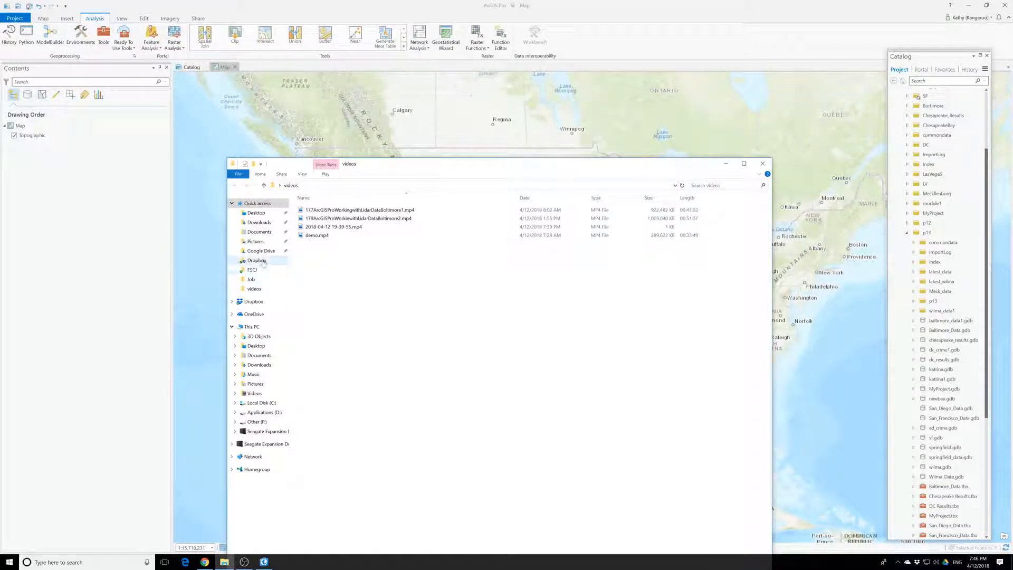
pyautogui.click(265, 224)
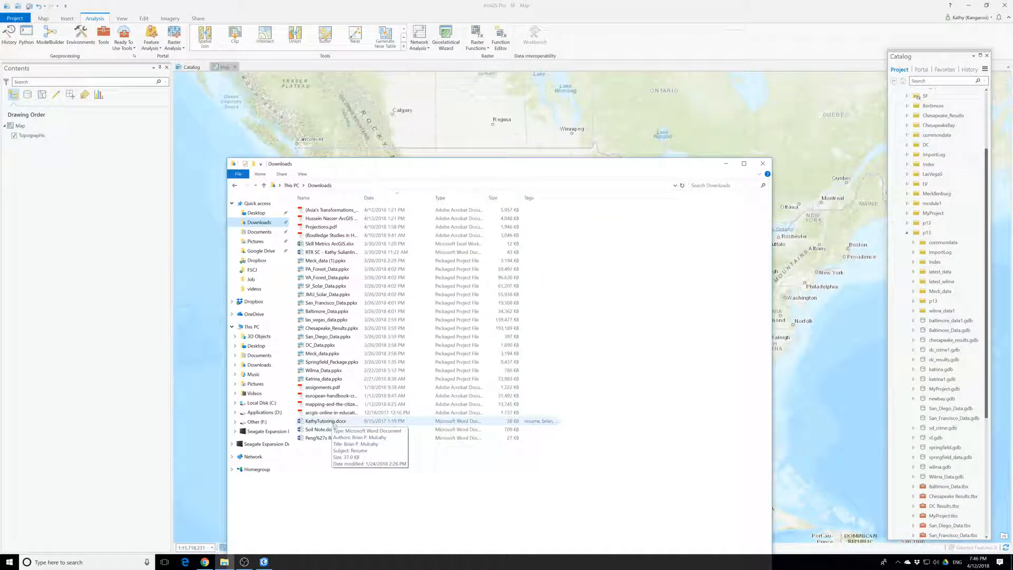
pyautogui.rightClick(326, 305)
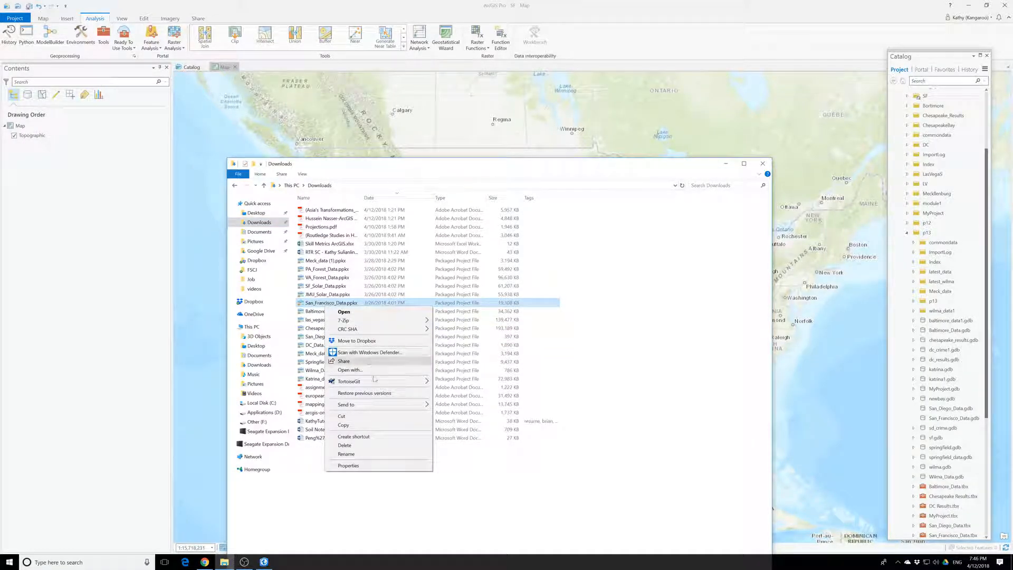
pyautogui.moveTo(414, 321)
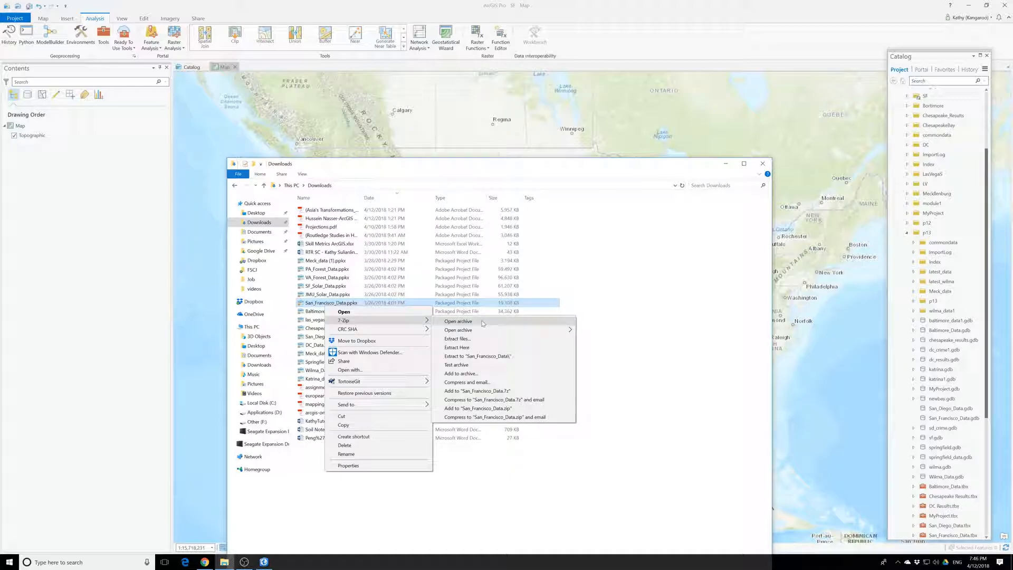
pyautogui.click(477, 340)
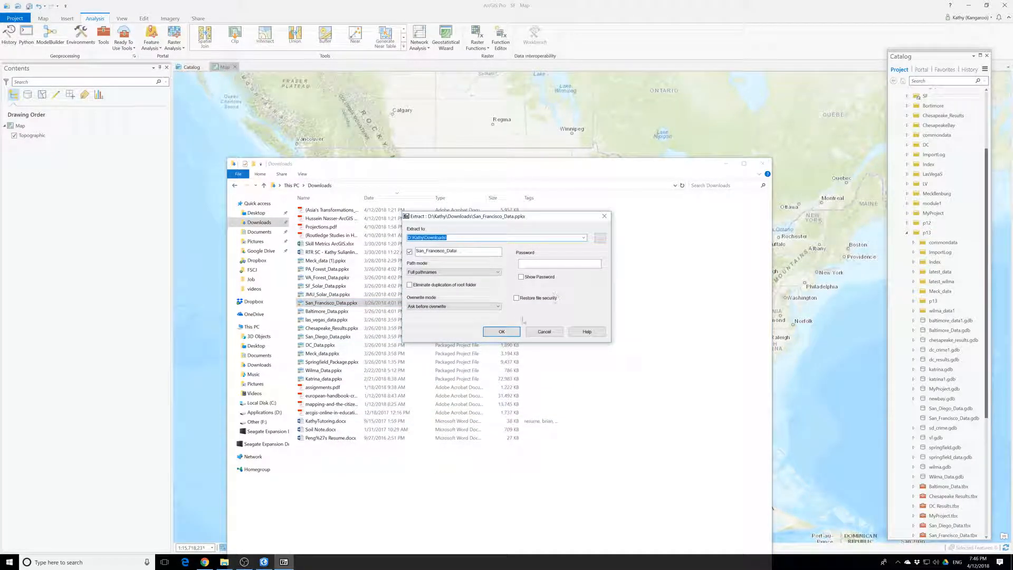
pyautogui.click(502, 331)
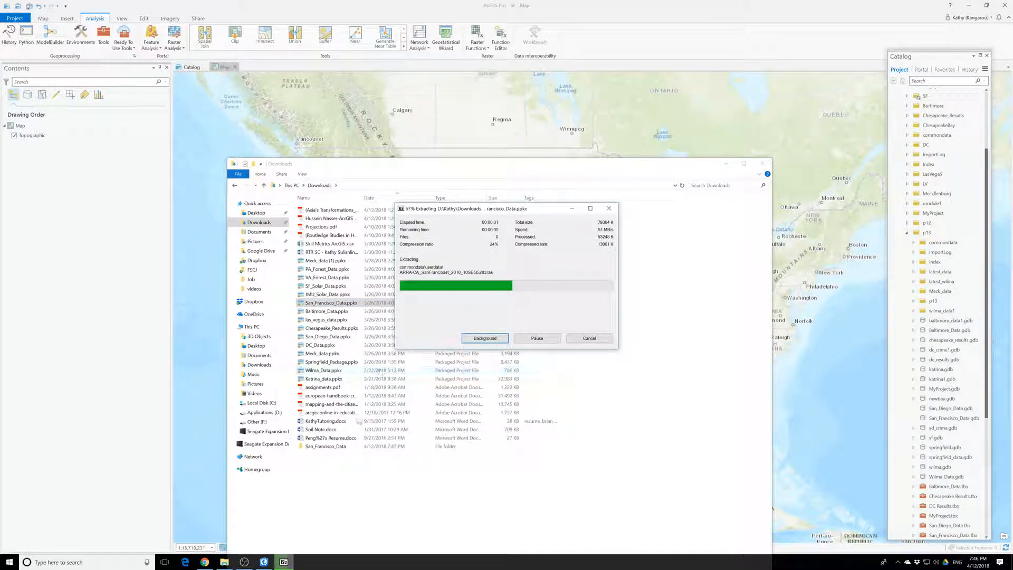
# Move the San_Francisco_Data folder from Downloads into Desktop\ProT\EsriPress\bookdata\GIST1Pro\MakingSpatialDecision.
pyautogui.rightClick(322, 447)
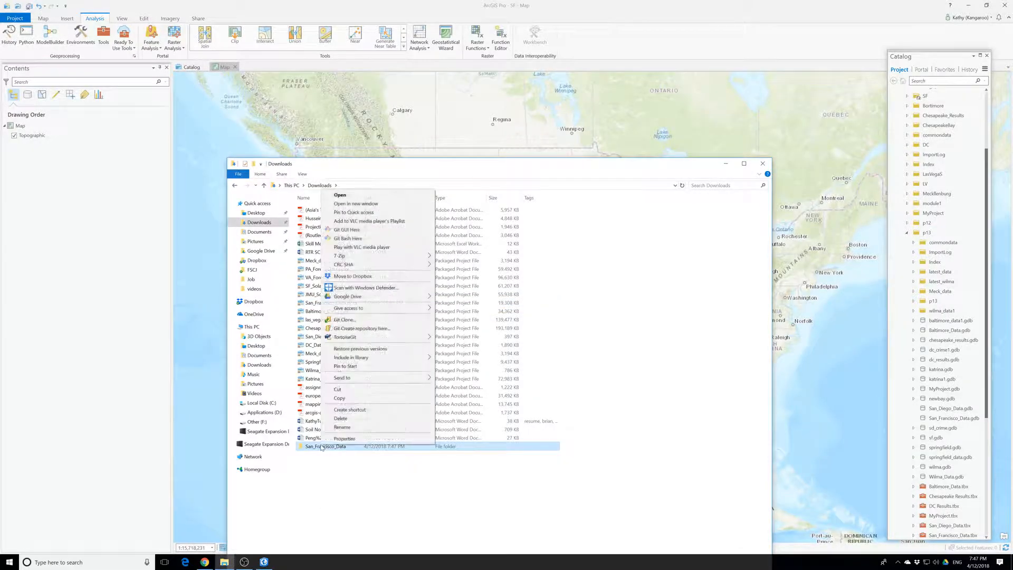
pyautogui.click(336, 389)
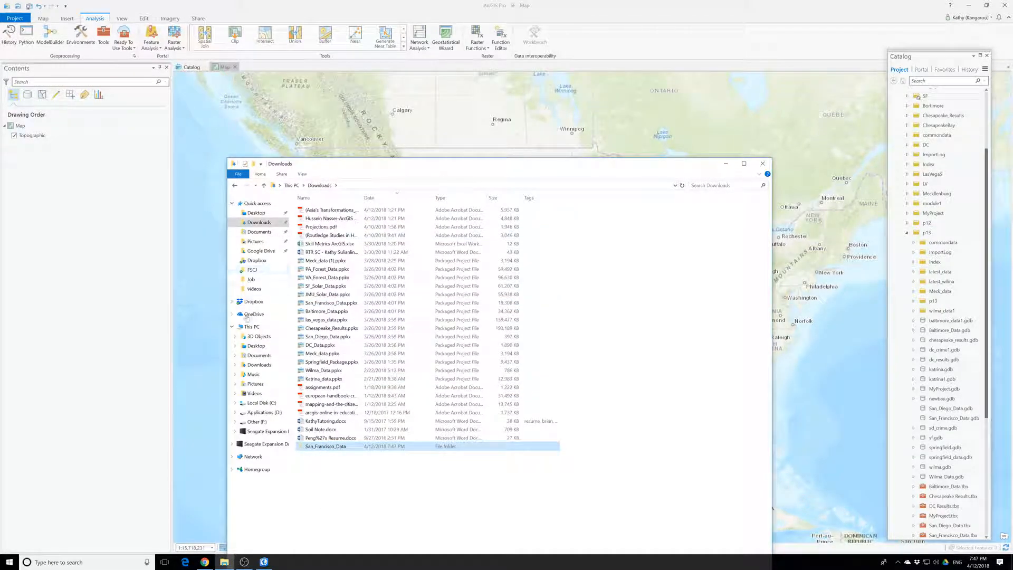
pyautogui.click(256, 213)
pyautogui.doubleClick(319, 228)
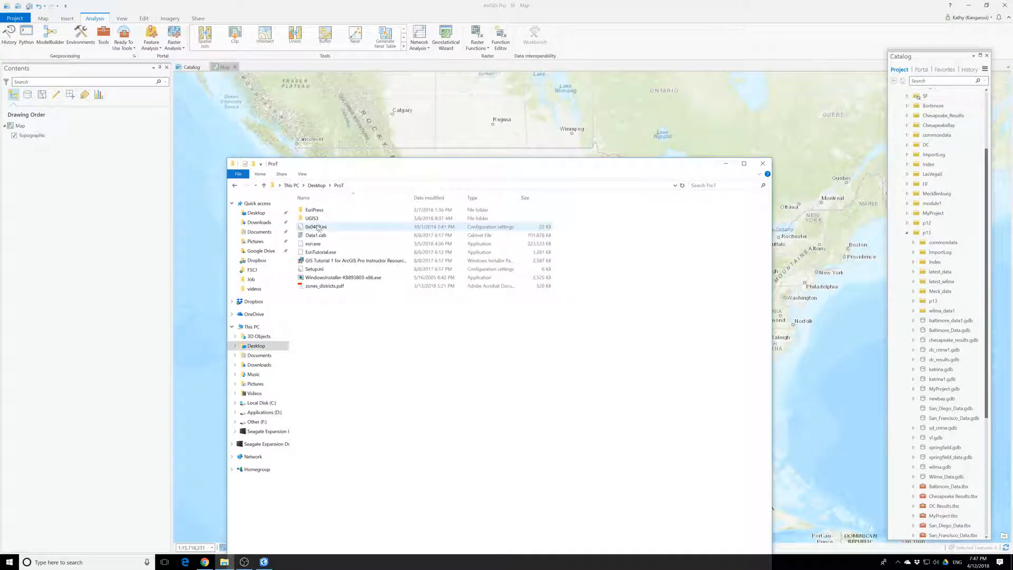
pyautogui.doubleClick(315, 210)
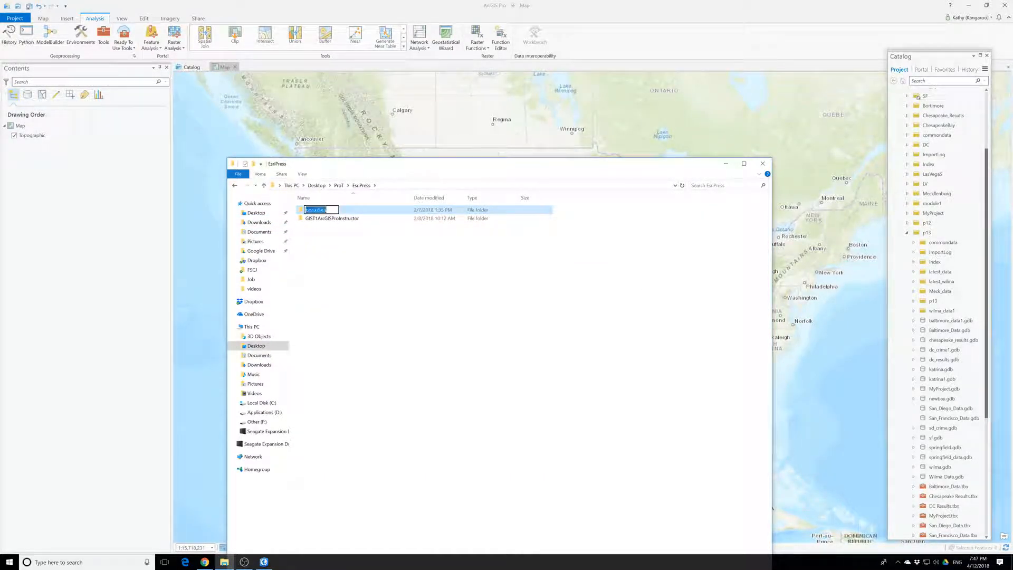
pyautogui.doubleClick(319, 210)
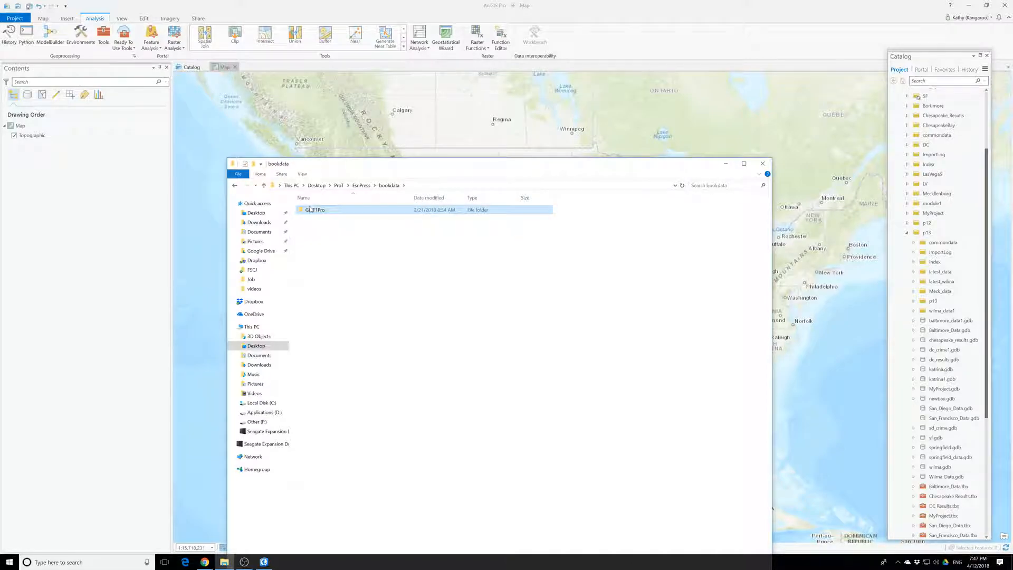
pyautogui.doubleClick(315, 210)
pyautogui.doubleClick(328, 328)
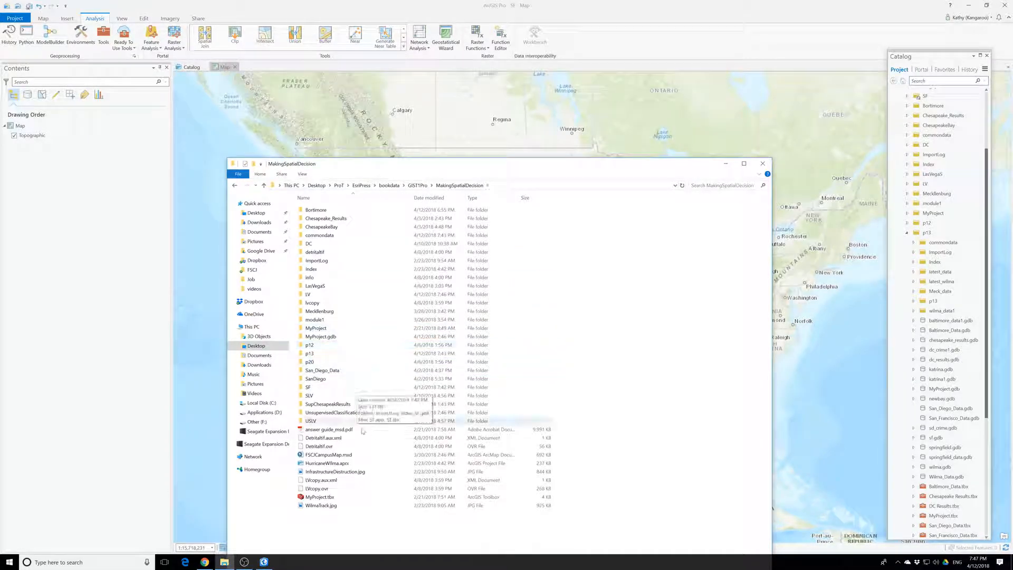
pyautogui.rightClick(331, 347)
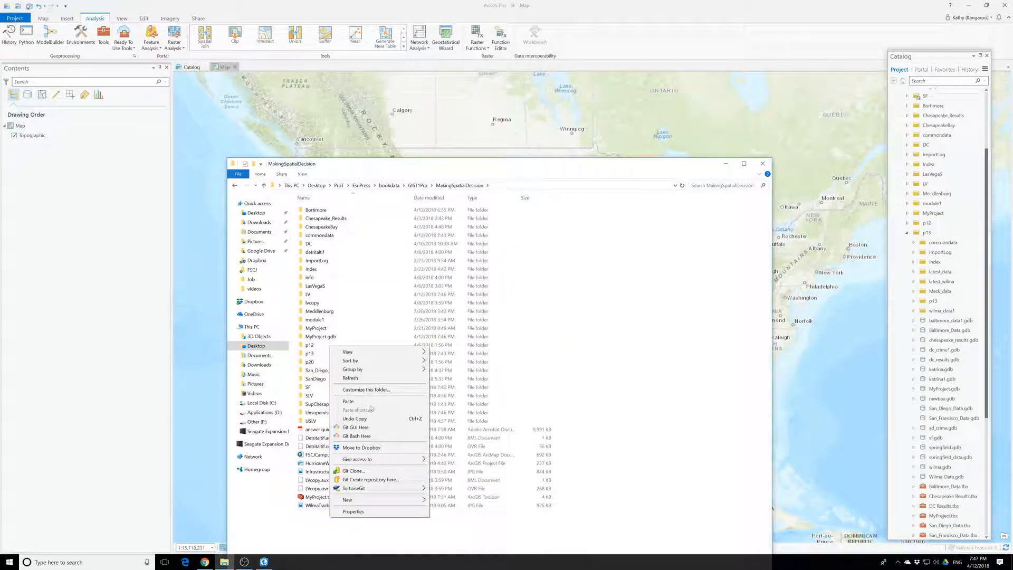
pyautogui.click(348, 402)
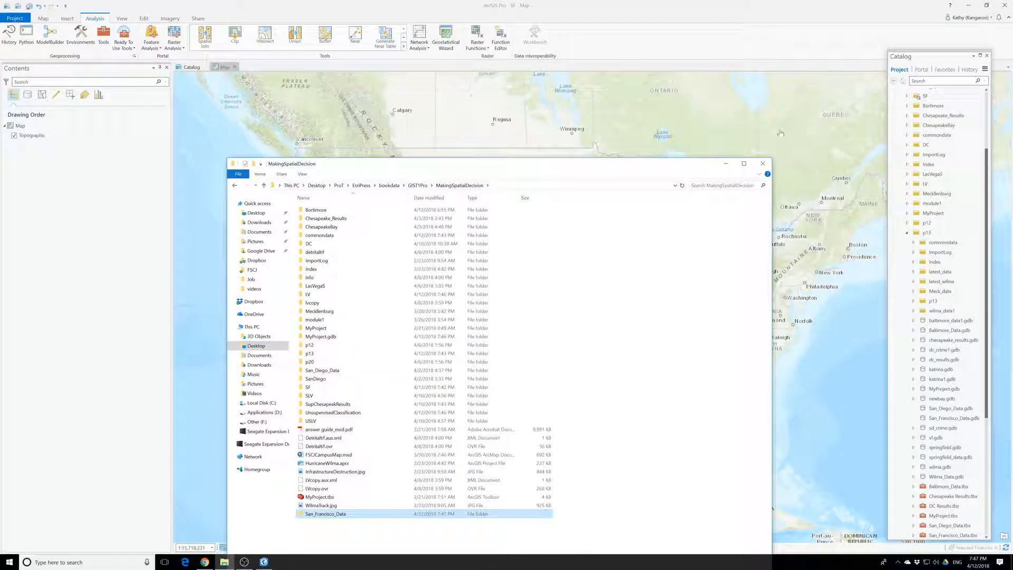
# Return to ArcGIS Pro and refresh the MakingSpatialDecision folder connection.
pyautogui.click(726, 164)
pyautogui.scroll(3, 929, 222)
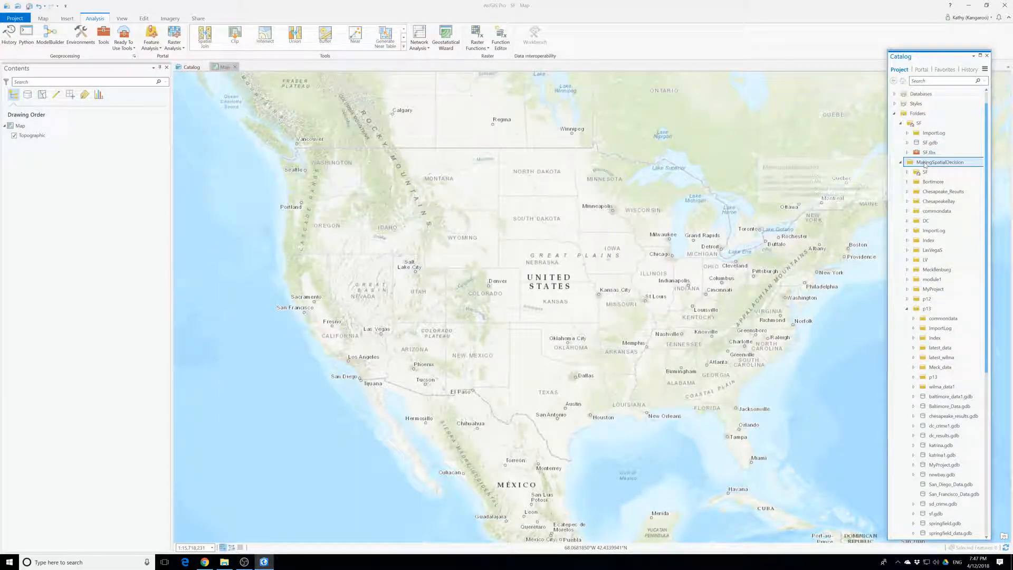
pyautogui.rightClick(927, 162)
pyautogui.click(932, 215)
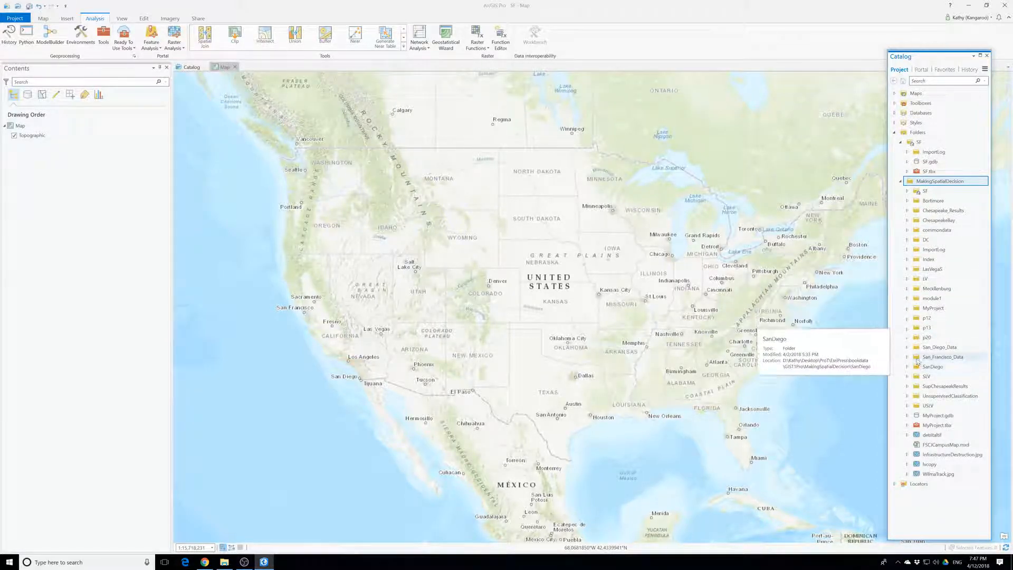
# Add the layers feature dataset from sf.gdb, inside San_Francisco_Data's p13 folder, to the current map.
pyautogui.click(912, 359)
pyautogui.click(907, 357)
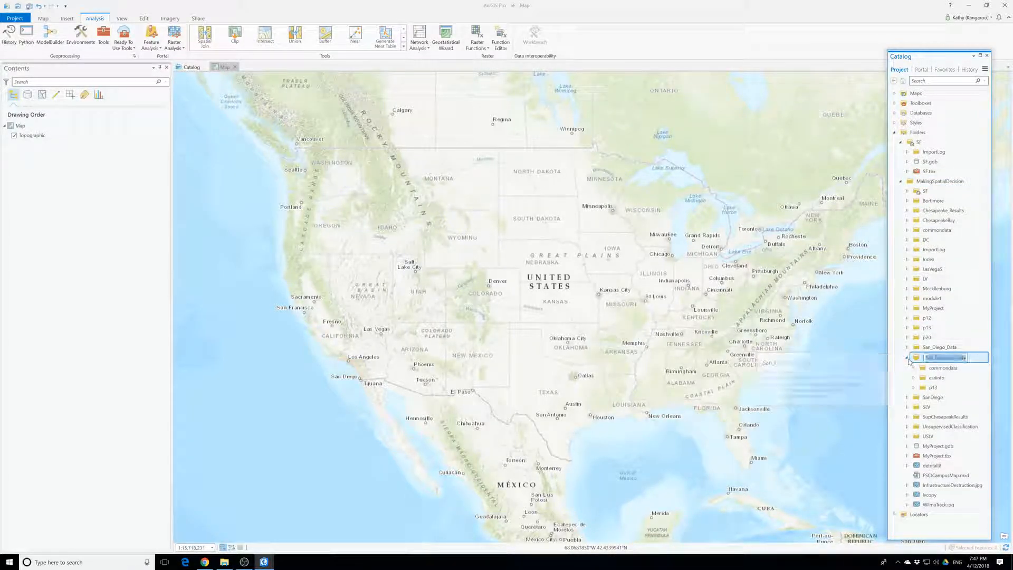
pyautogui.click(913, 388)
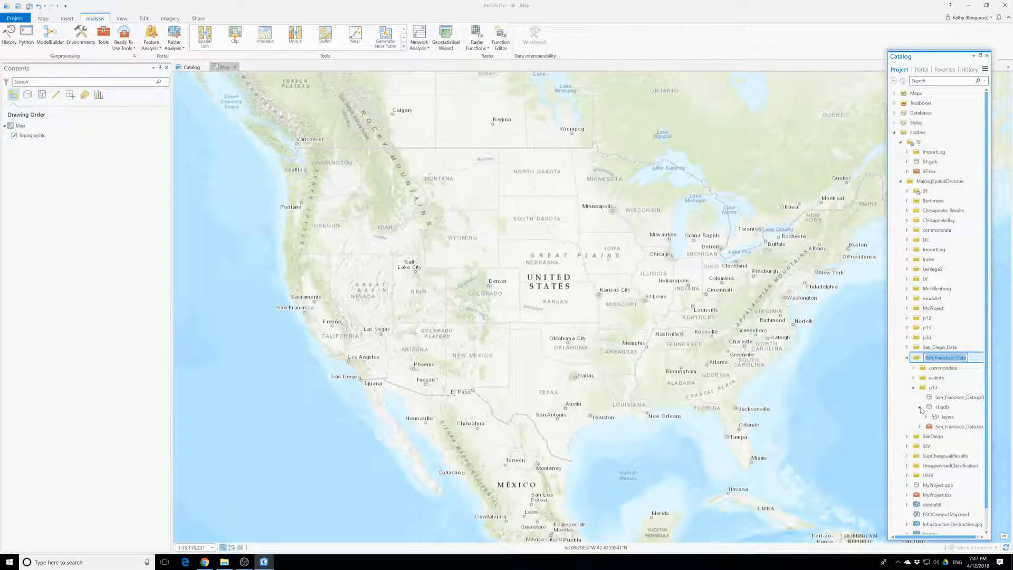
pyautogui.click(920, 407)
pyautogui.scroll(-1, 926, 395)
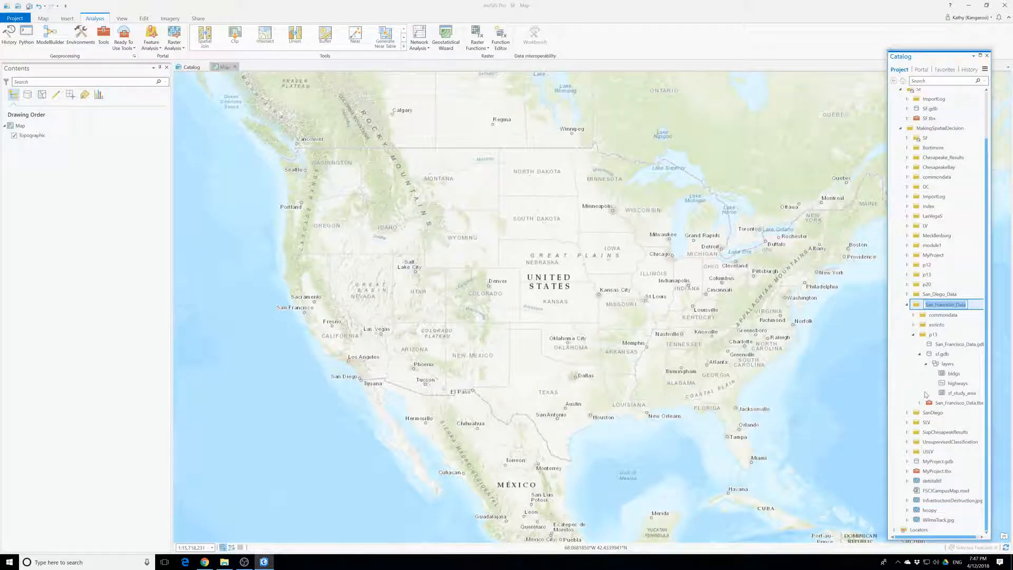
pyautogui.rightClick(937, 363)
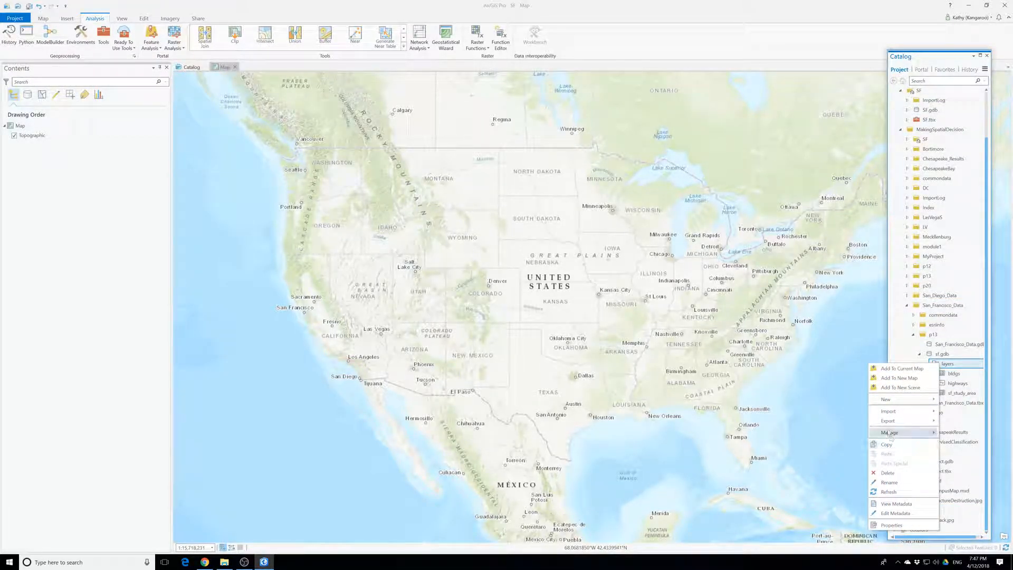
pyautogui.click(902, 369)
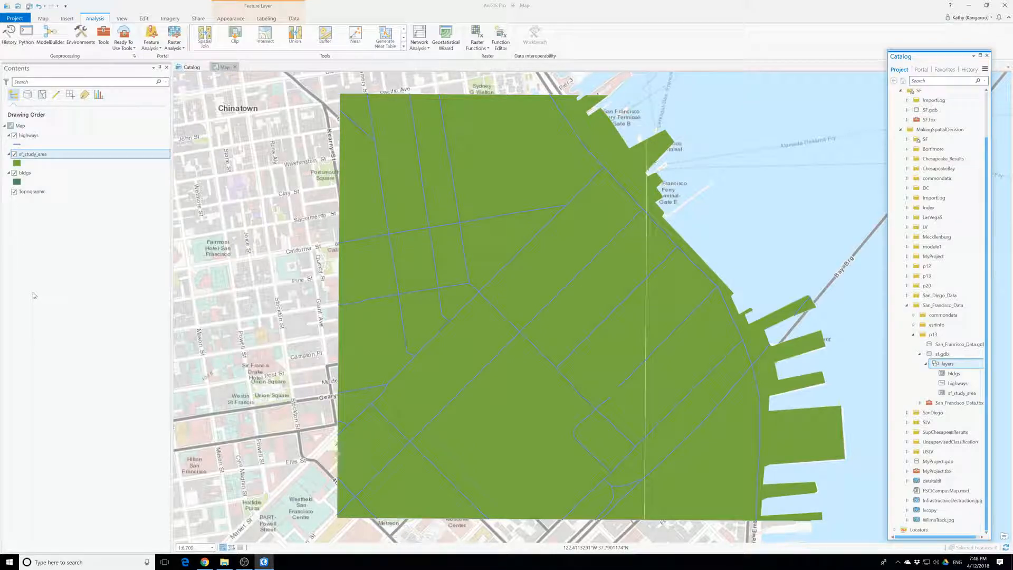
# Check the data source and spatial reference in the highways layer's properties.
pyautogui.click(26, 138)
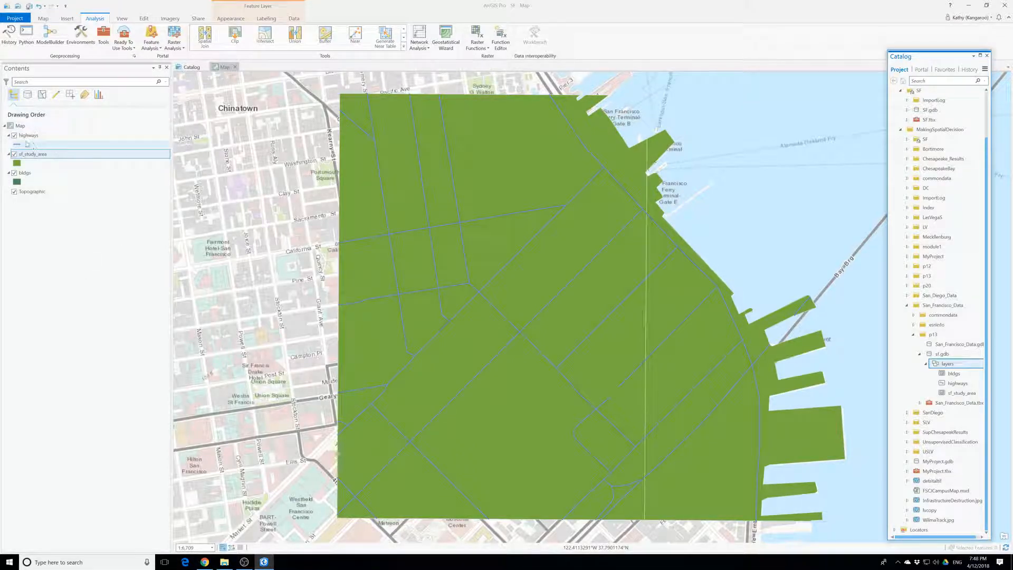
pyautogui.rightClick(26, 140)
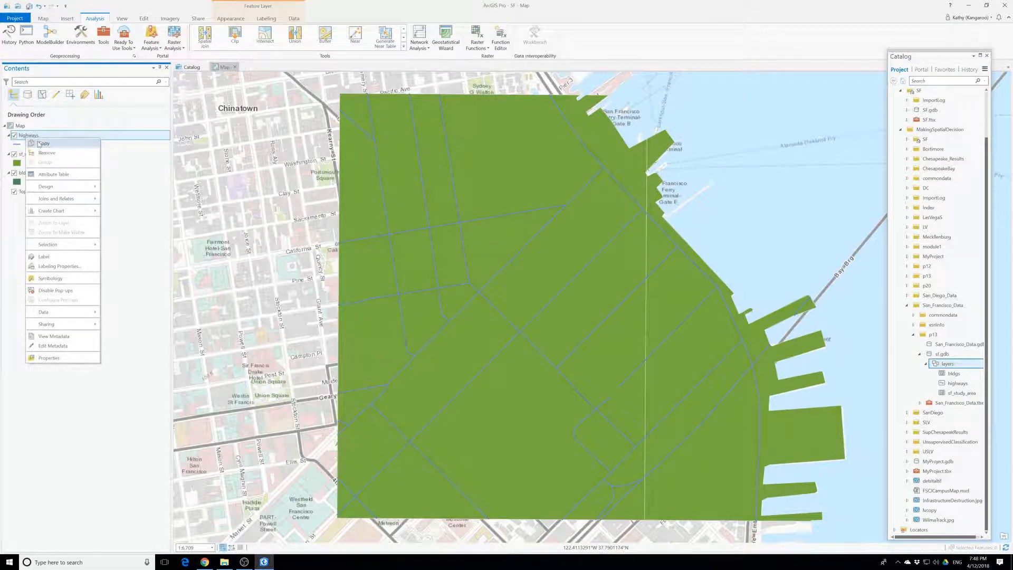
pyautogui.click(69, 363)
pyautogui.click(396, 235)
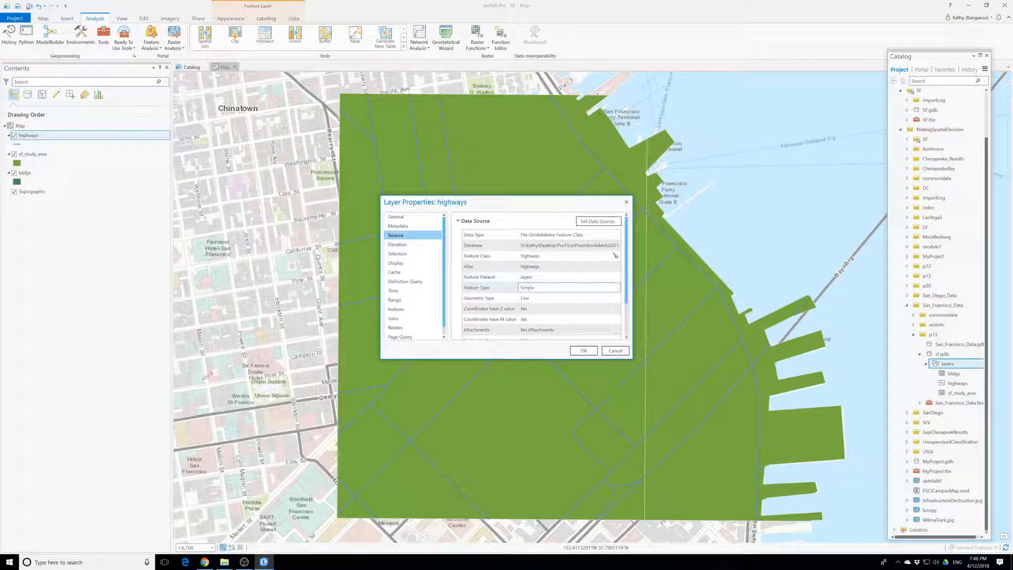
pyautogui.scroll(-2, 513, 307)
pyautogui.click(482, 320)
pyautogui.scroll(-3, 517, 264)
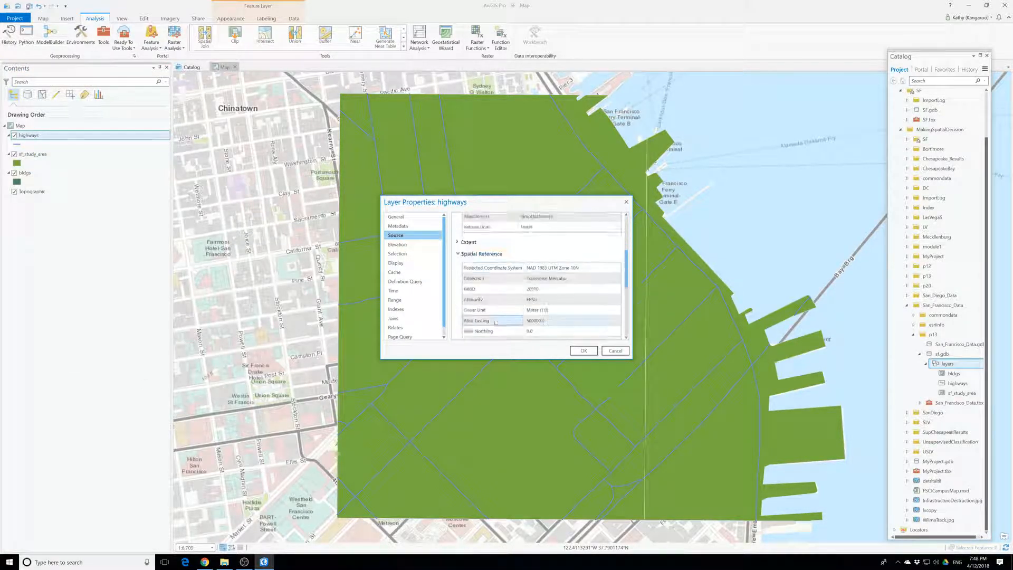
pyautogui.scroll(2, 517, 265)
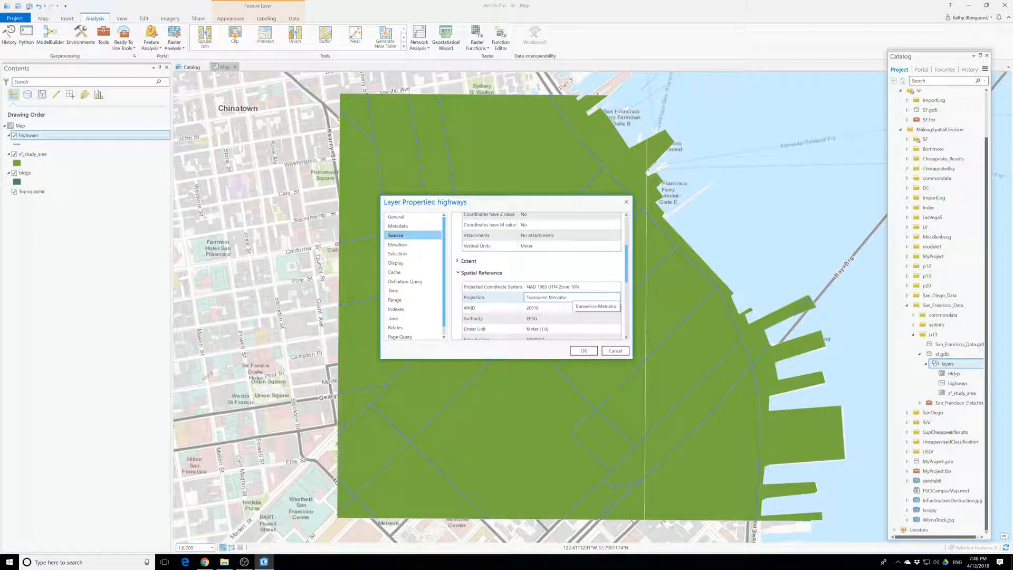
pyautogui.click(589, 352)
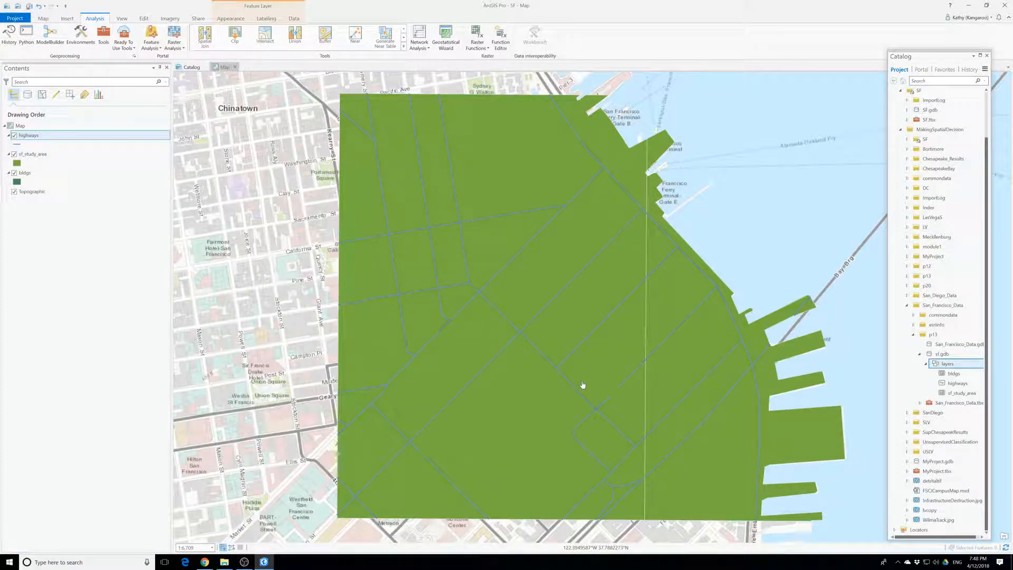
# Set the geoprocessing environments' output coordinate system to NAD_1983_UTM_Zone_10N and the processing extent to cover the study area.
pyautogui.click(81, 36)
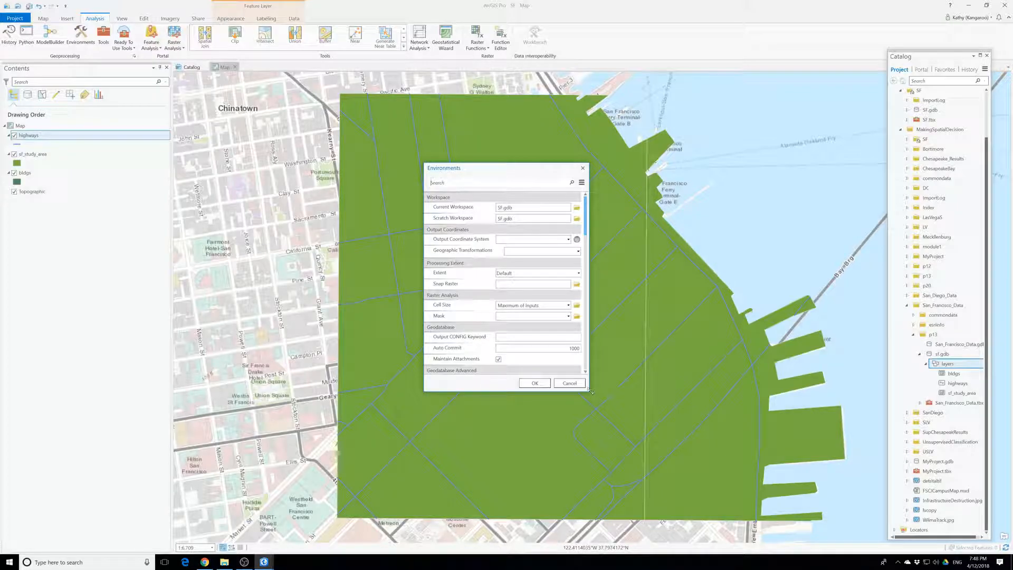
pyautogui.moveTo(591, 390); pyautogui.dragTo(742, 455)
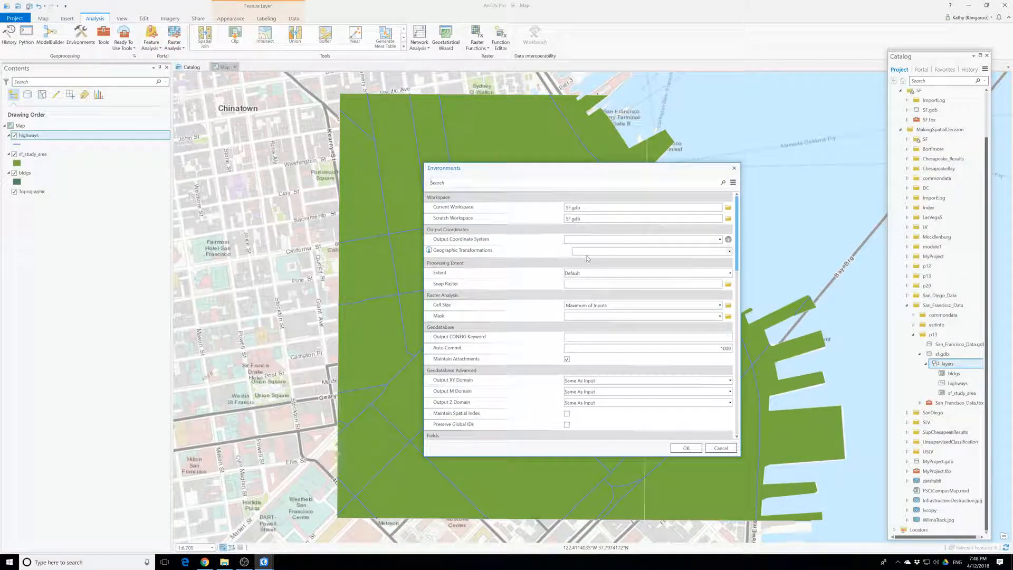
pyautogui.click(720, 240)
pyautogui.click(615, 258)
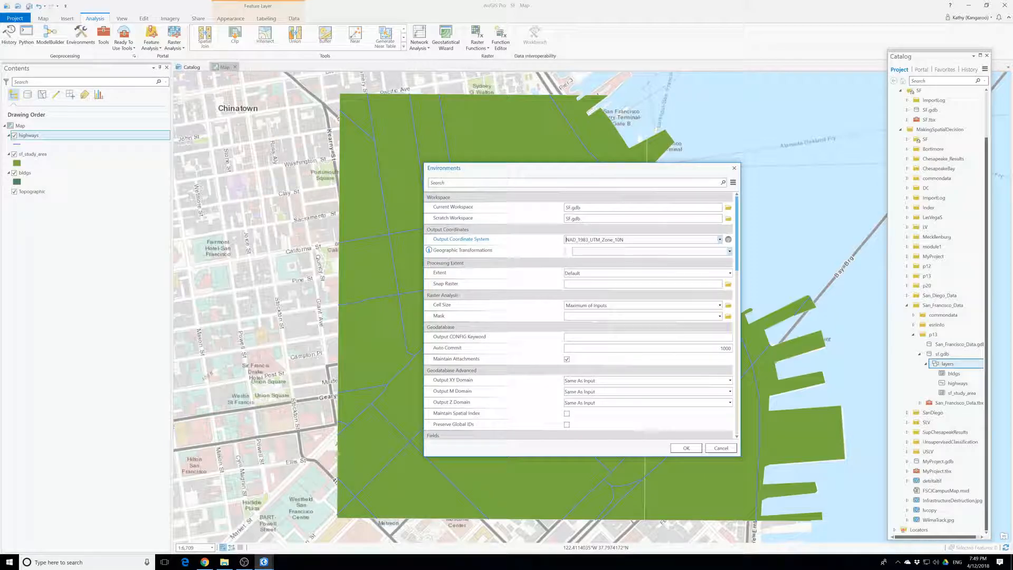
pyautogui.click(729, 273)
pyautogui.click(588, 354)
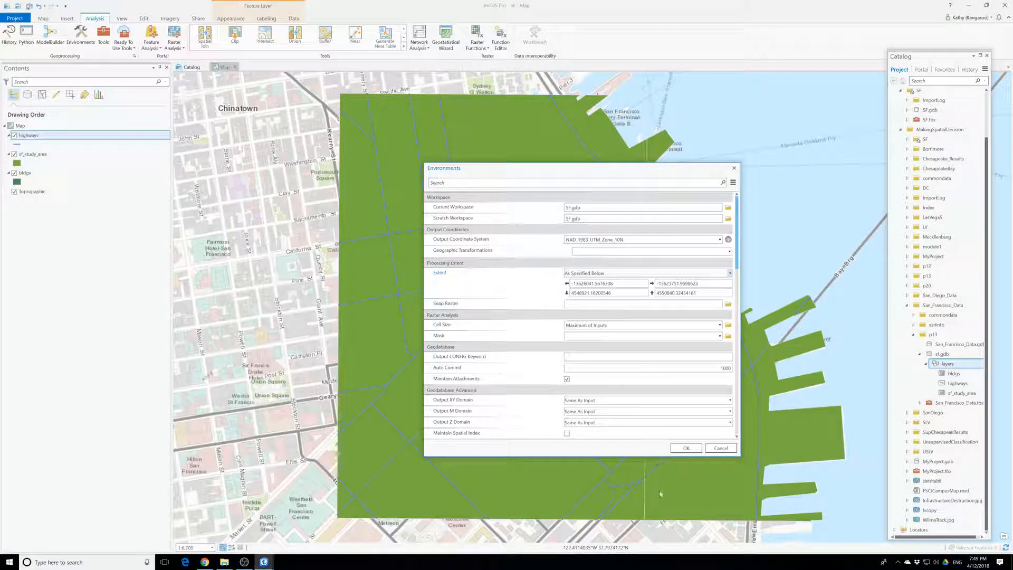
pyautogui.click(686, 448)
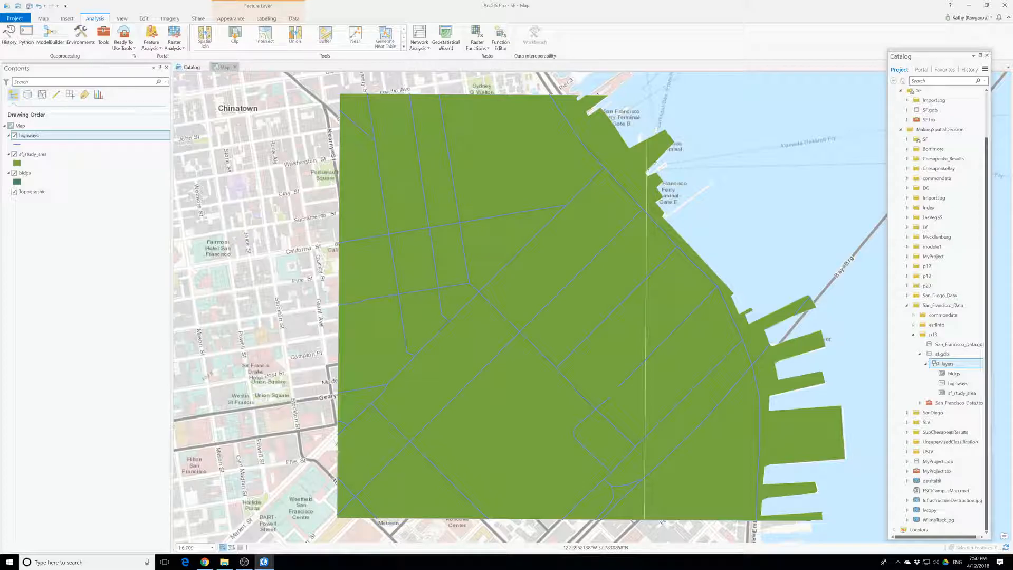
# Search the geoprocessing tools for "create las da" and open the Create LAS Dataset tool.
pyautogui.click(103, 36)
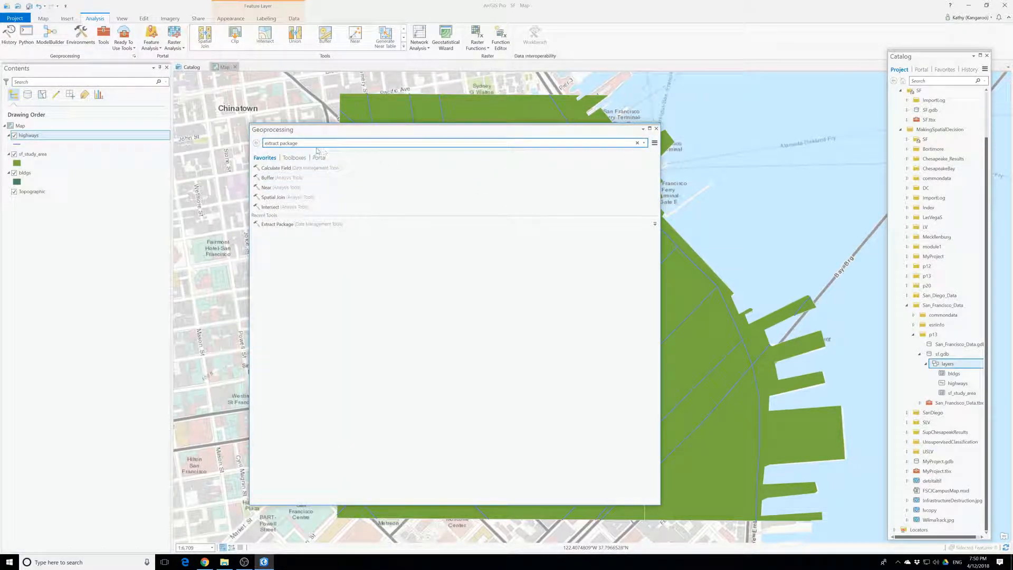
pyautogui.write('v')
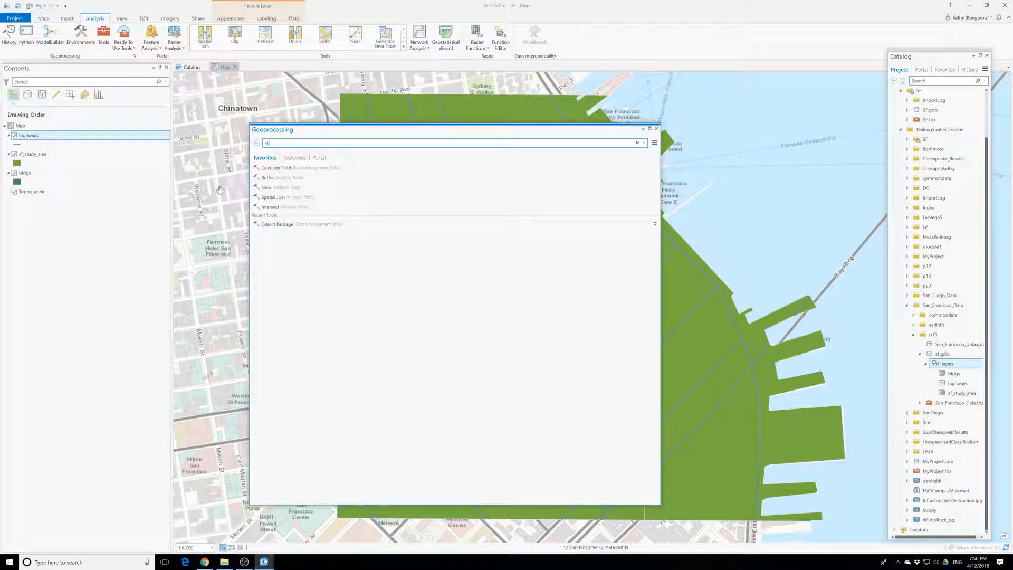
pyautogui.write('reate ')
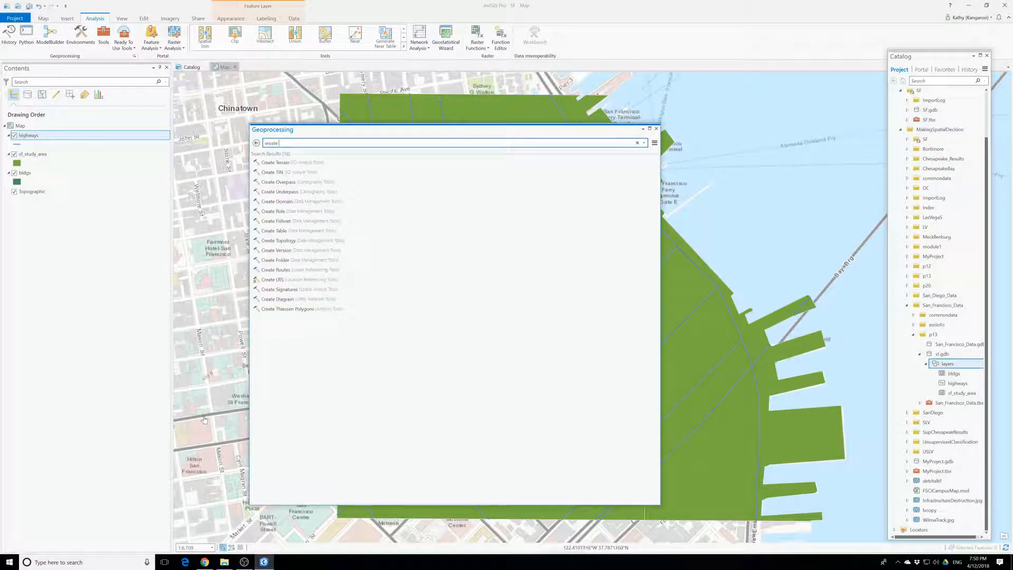
pyautogui.write('las da')
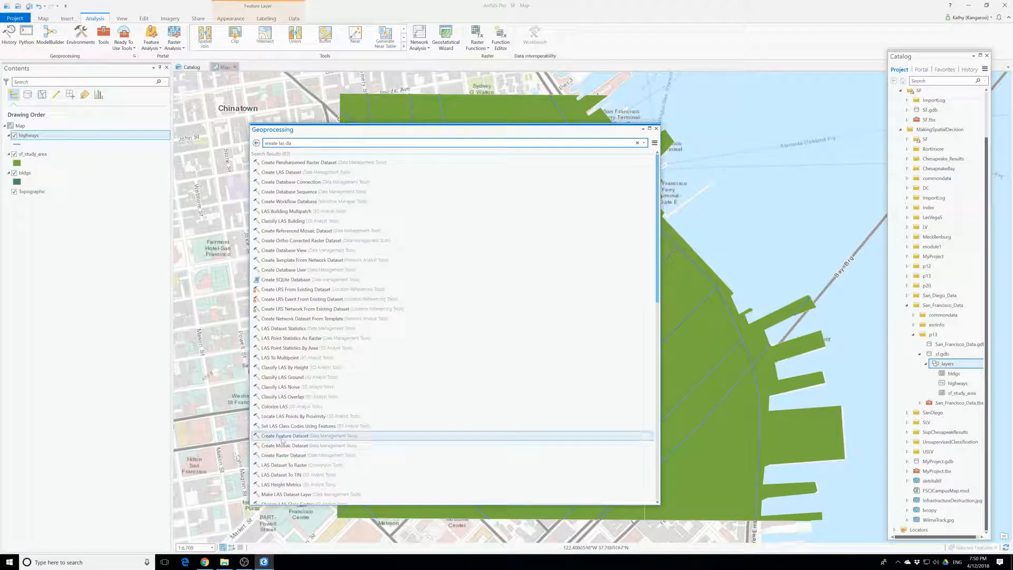
pyautogui.click(302, 182)
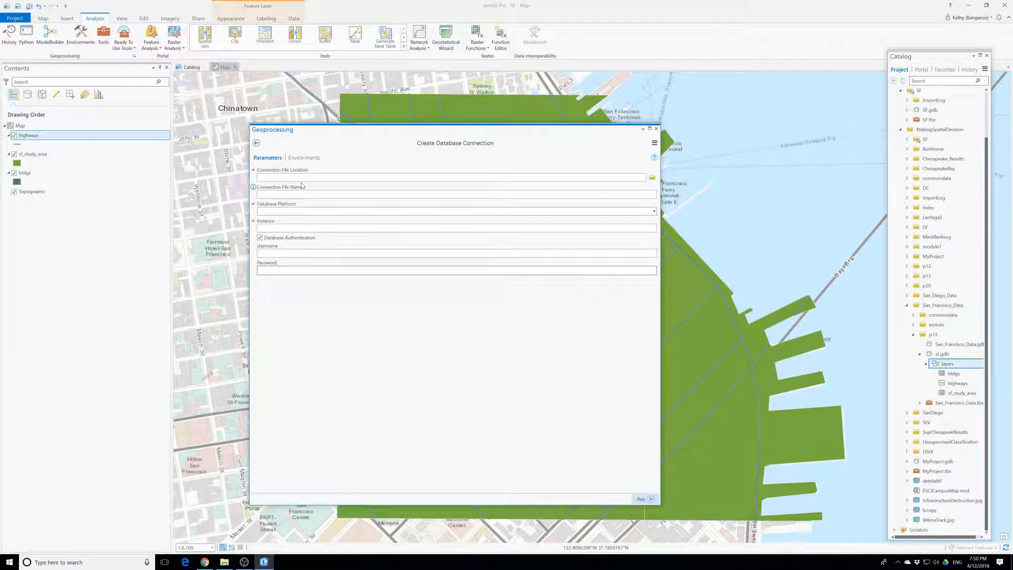
pyautogui.click(256, 142)
pyautogui.click(300, 173)
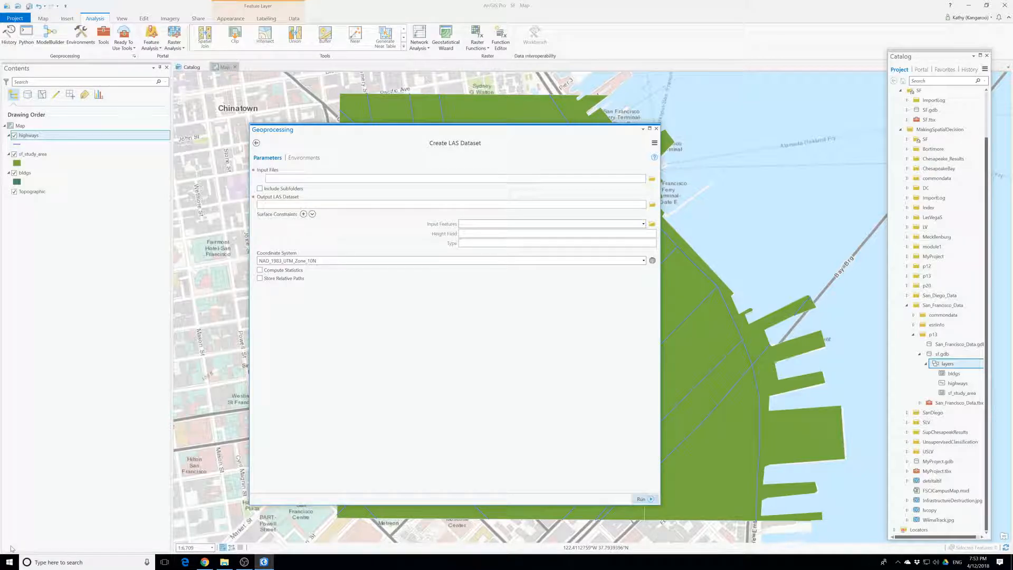
# Browse for the input files in the Desktop's ProT folder, through EsriPress, bookdata and GIST1Pro to MakingSpatialDecision.
pyautogui.click(653, 179)
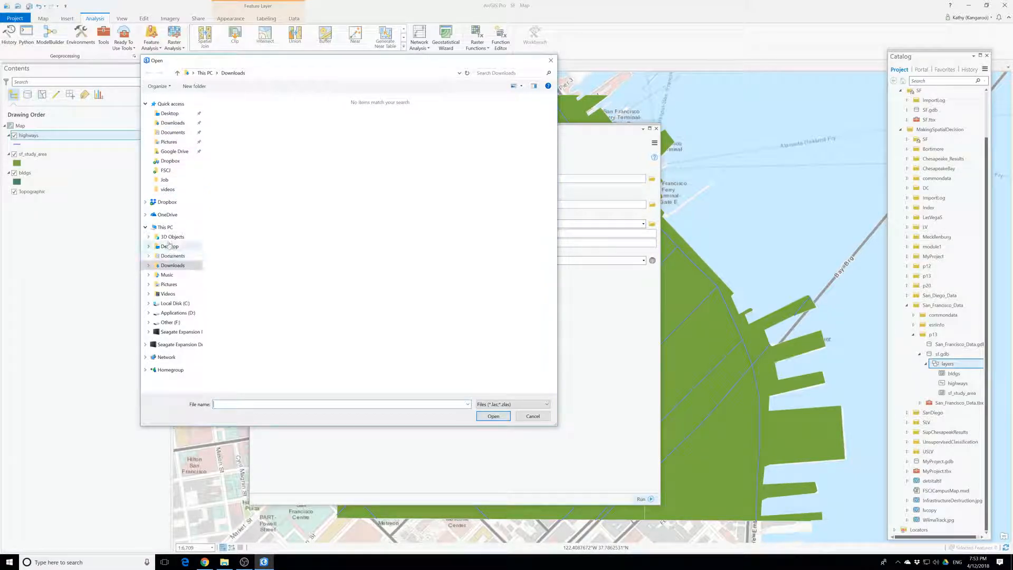
pyautogui.click(171, 114)
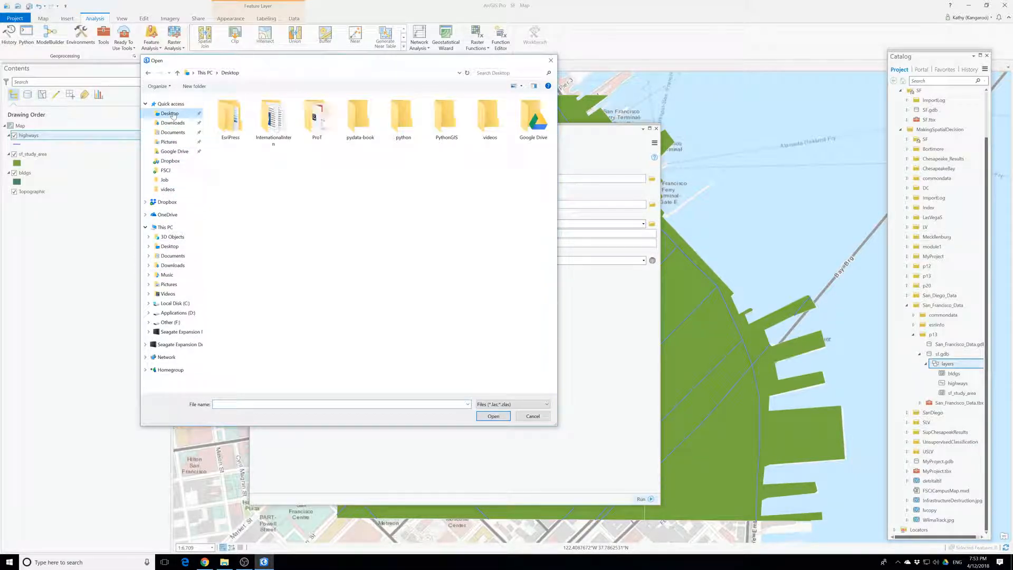
pyautogui.doubleClick(230, 117)
pyautogui.doubleClick(230, 111)
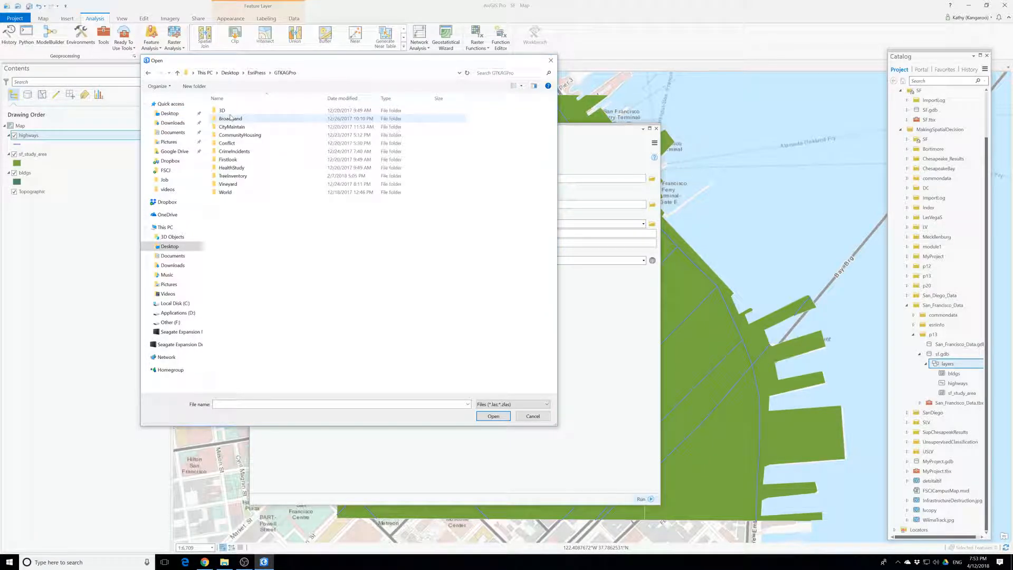
pyautogui.click(256, 73)
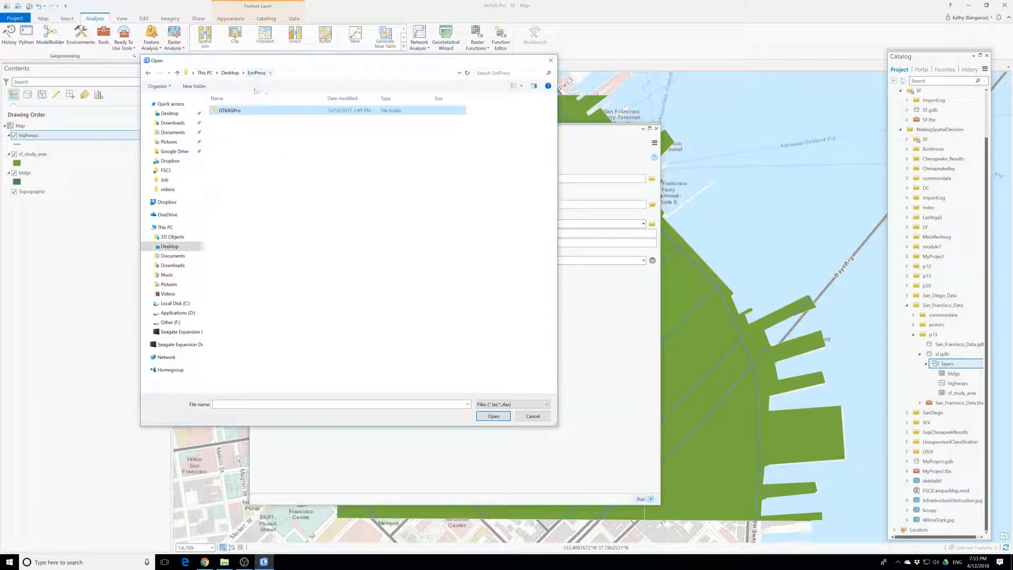
pyautogui.click(230, 73)
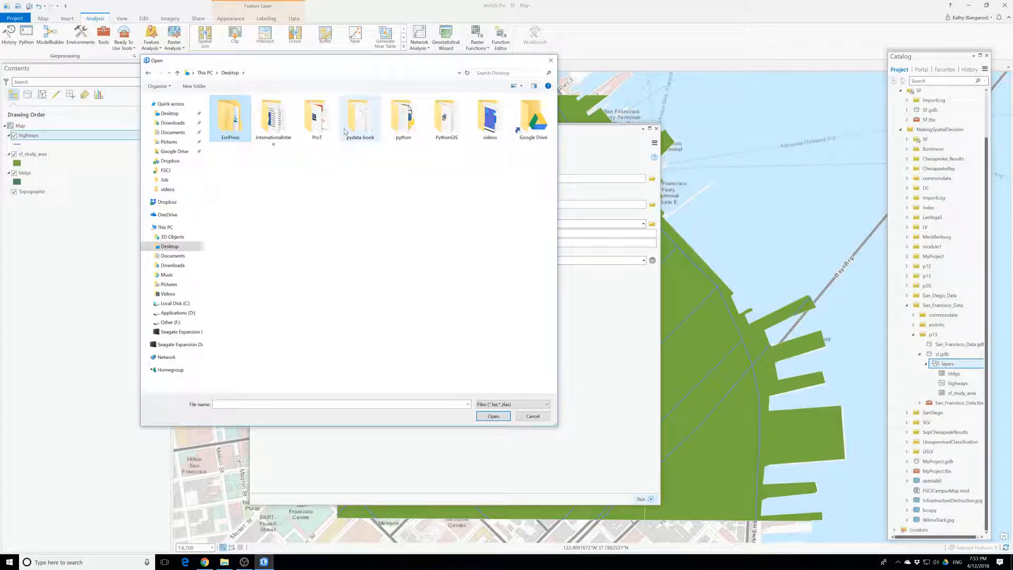
pyautogui.doubleClick(317, 117)
pyautogui.doubleClick(237, 110)
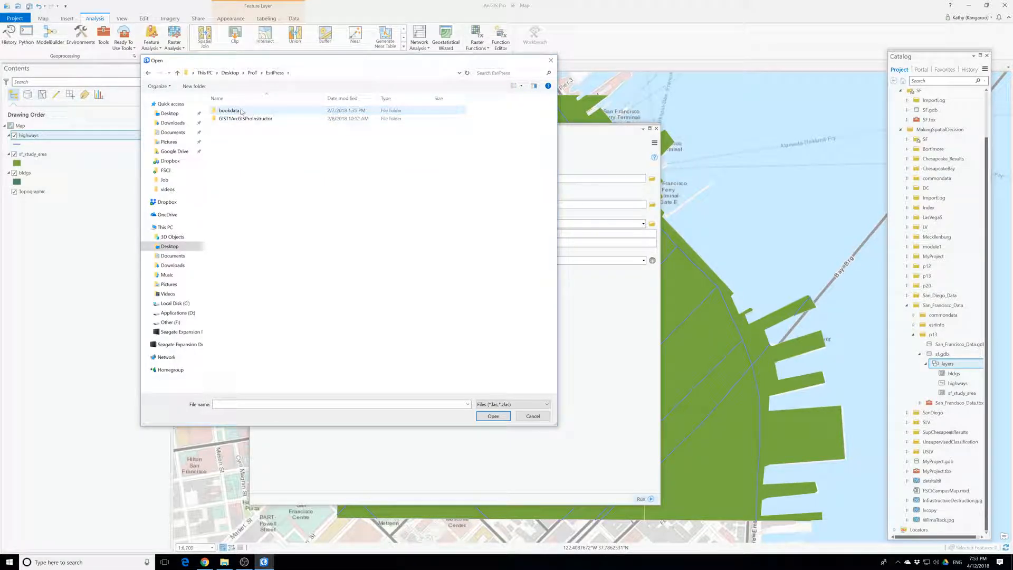
pyautogui.doubleClick(235, 111)
pyautogui.doubleClick(228, 110)
pyautogui.doubleClick(251, 228)
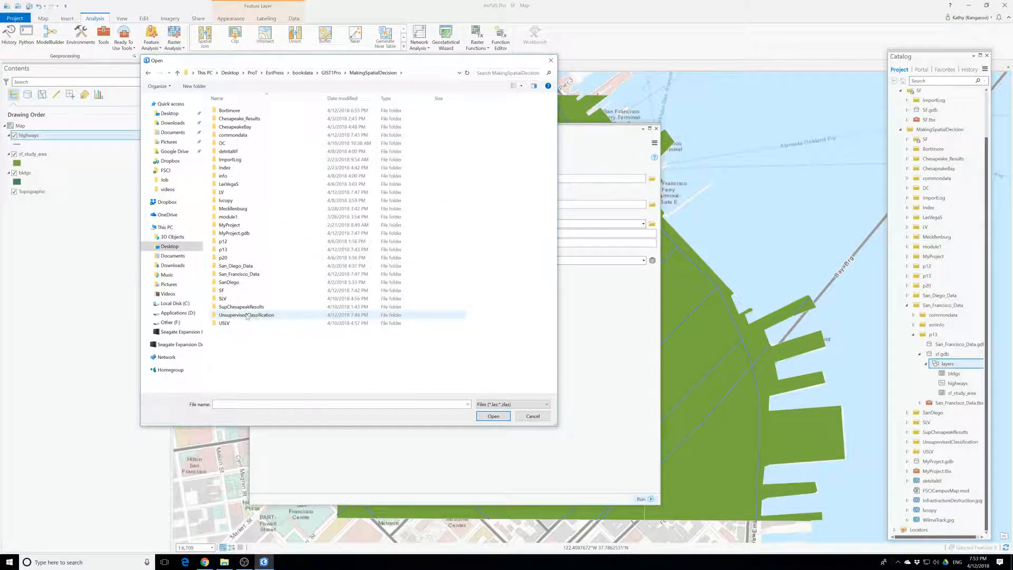
# Add ARRA-CA_SanFranCoast_2010_10SEG5283.las from San_Francisco_Data's commondata\userdata folder as the LAS dataset's input file.
pyautogui.doubleClick(232, 284)
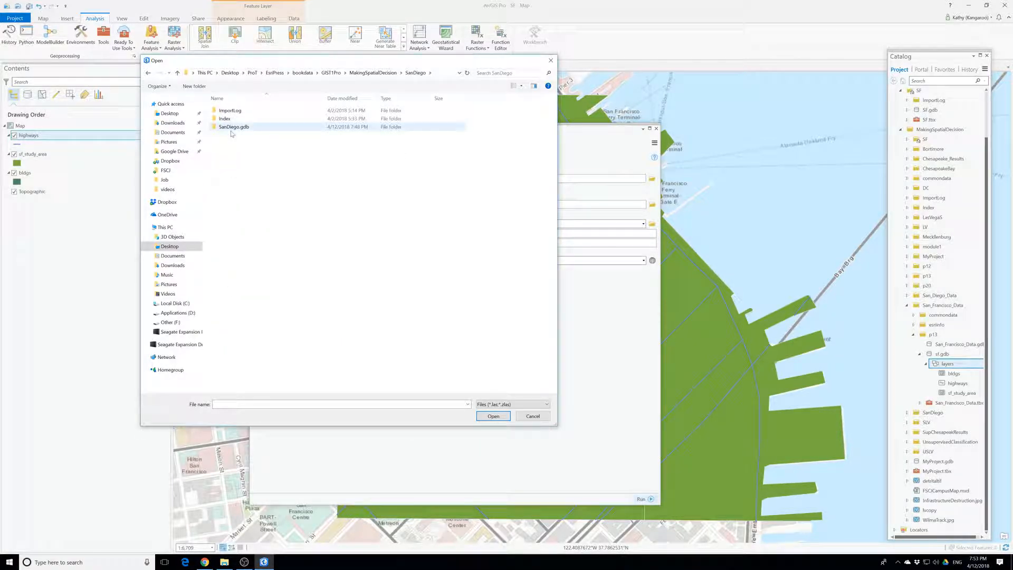
pyautogui.click(148, 72)
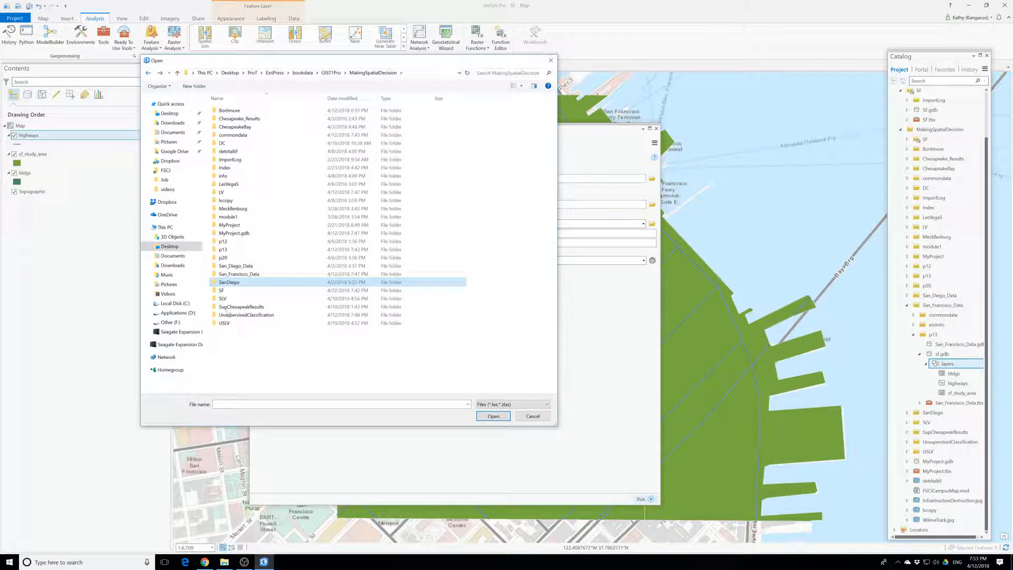
pyautogui.doubleClick(237, 274)
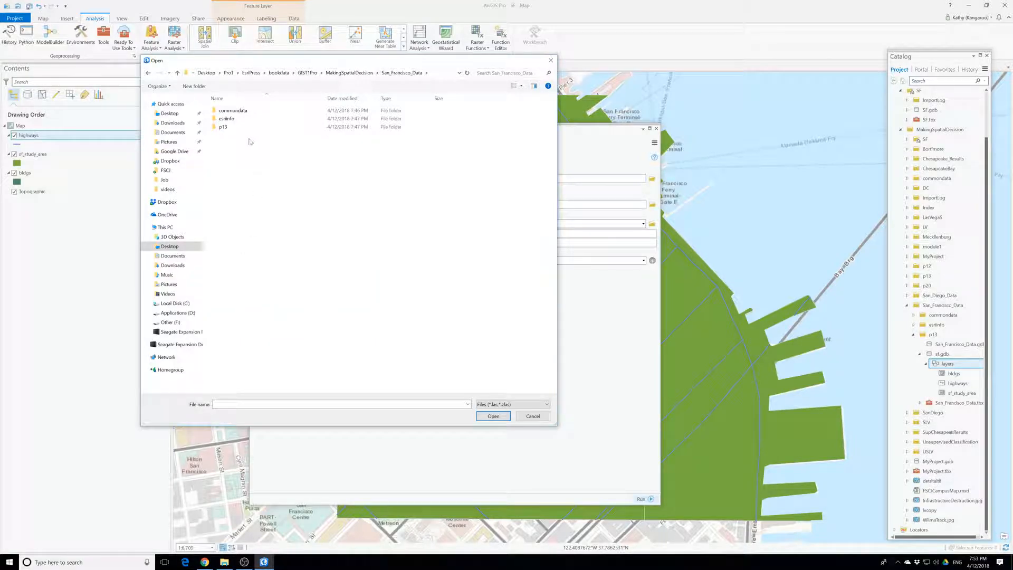
pyautogui.doubleClick(238, 112)
pyautogui.doubleClick(233, 111)
pyautogui.click(237, 110)
pyautogui.click(494, 417)
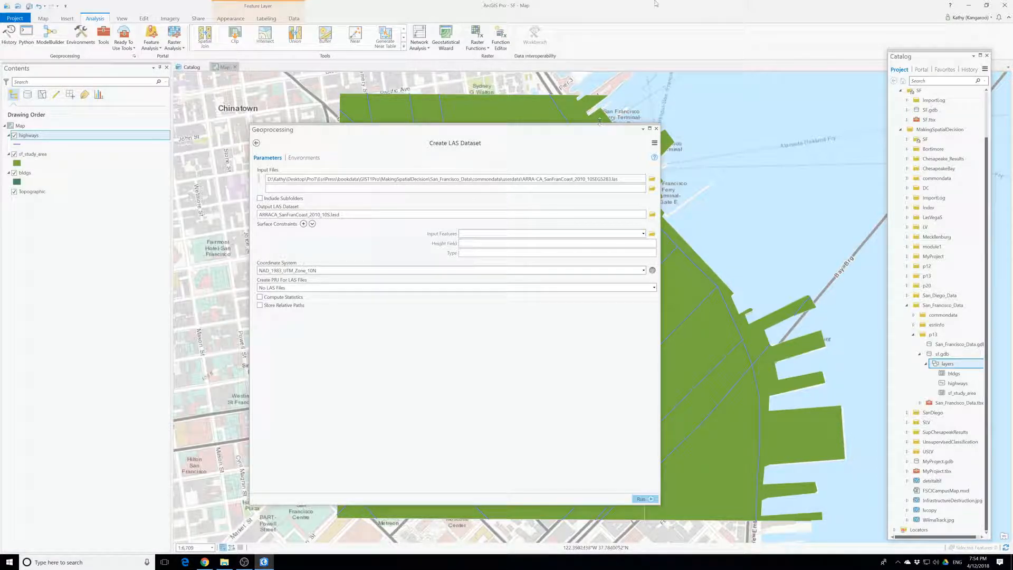
# Create the LAS dataset with computed statistics and stored relative paths, and move its layer to the top of the drawing order.
pyautogui.click(260, 298)
pyautogui.click(641, 498)
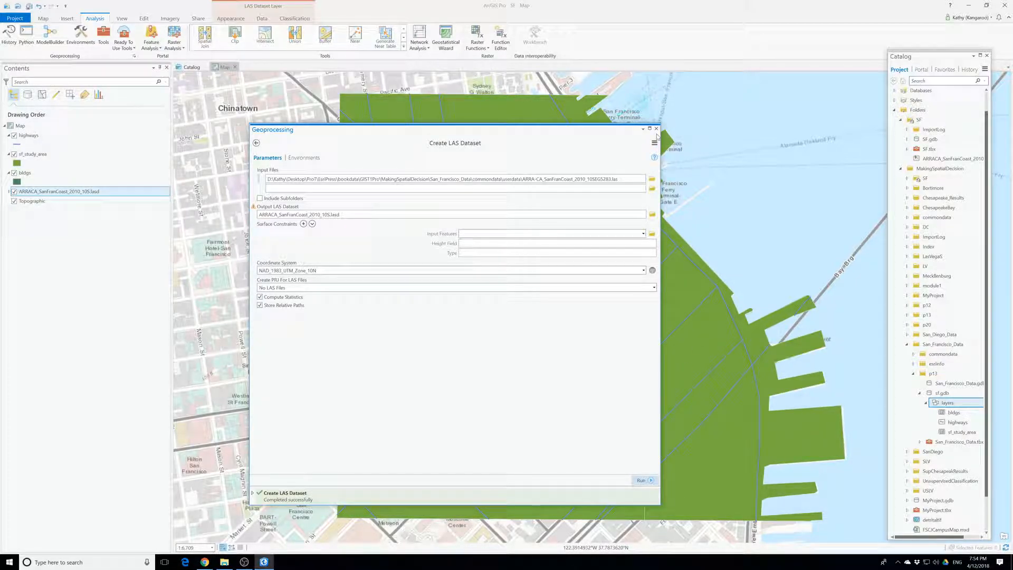
pyautogui.click(9, 192)
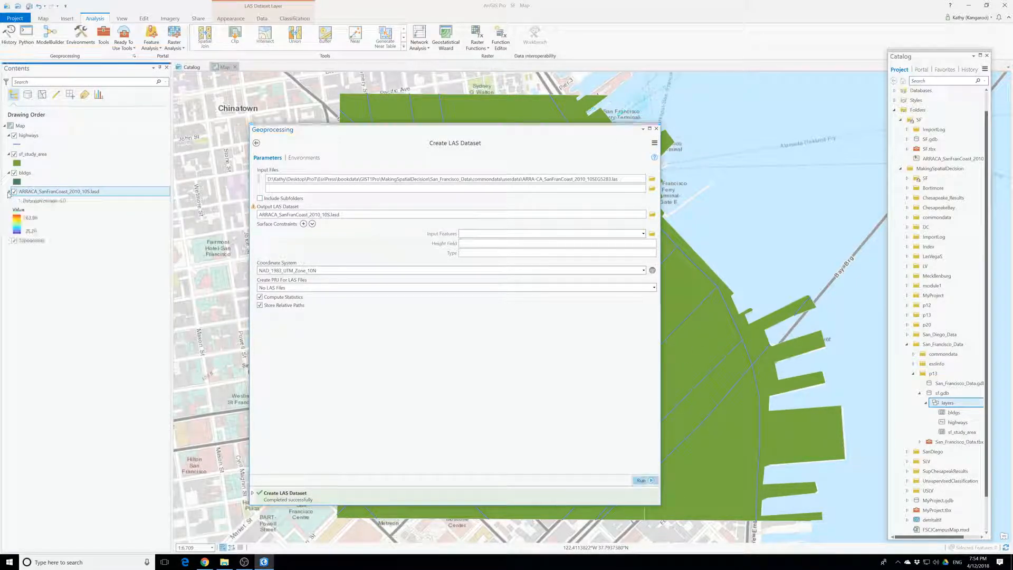
pyautogui.moveTo(50, 195); pyautogui.dragTo(42, 129)
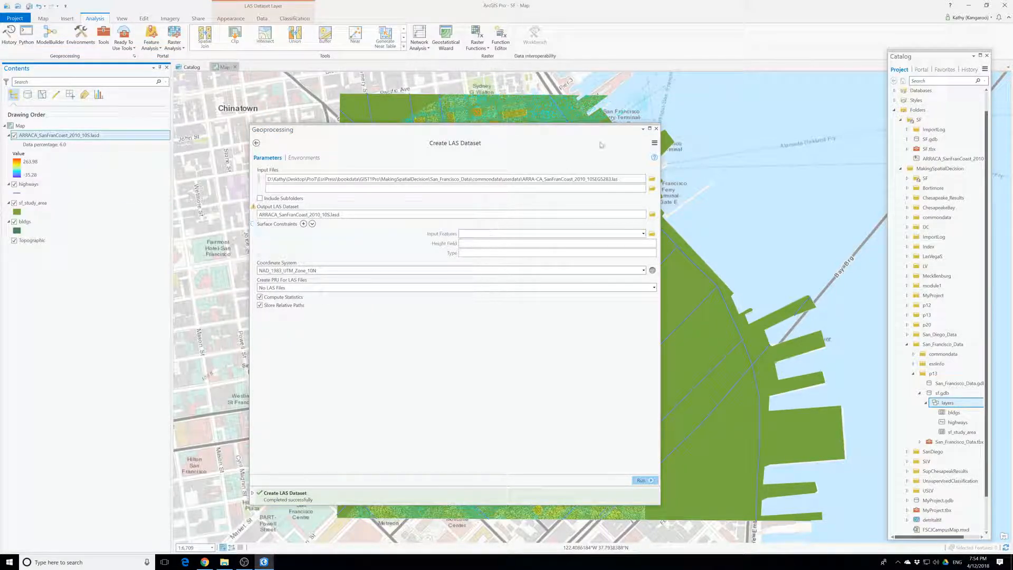
pyautogui.click(656, 128)
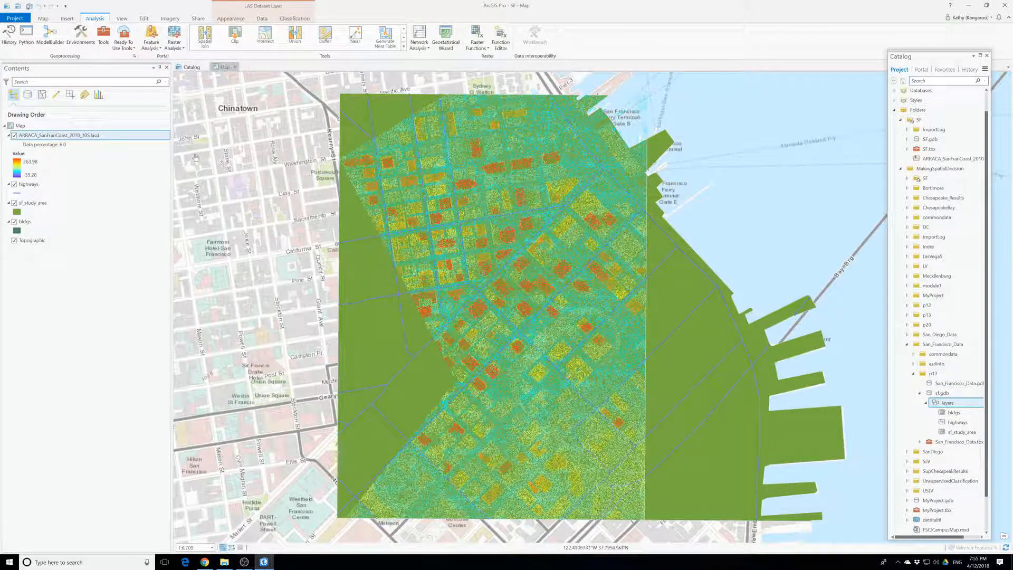
# Examine the data source, projected coordinate system and datum in the LAS dataset layer's properties.
pyautogui.rightClick(79, 136)
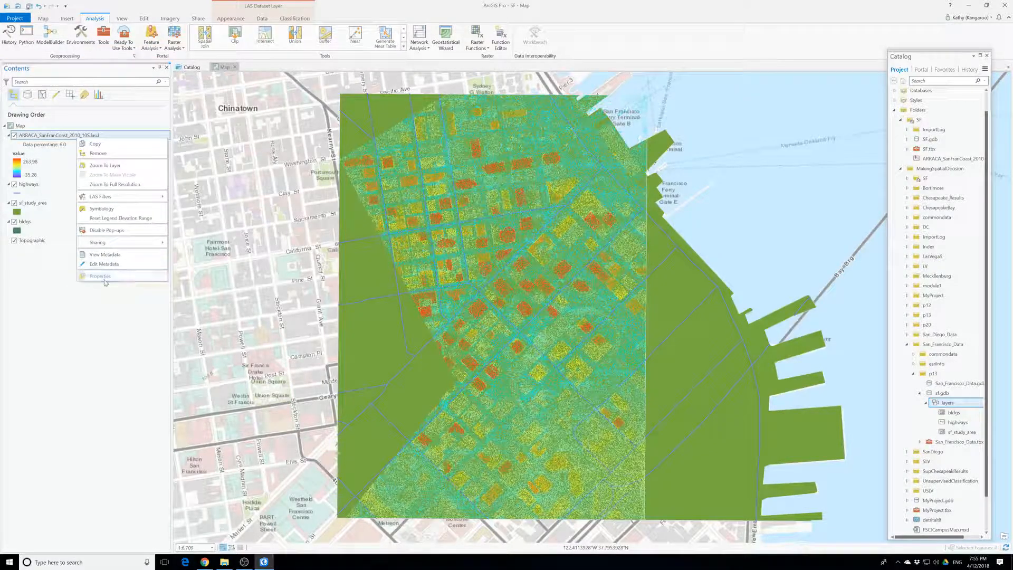
pyautogui.click(105, 277)
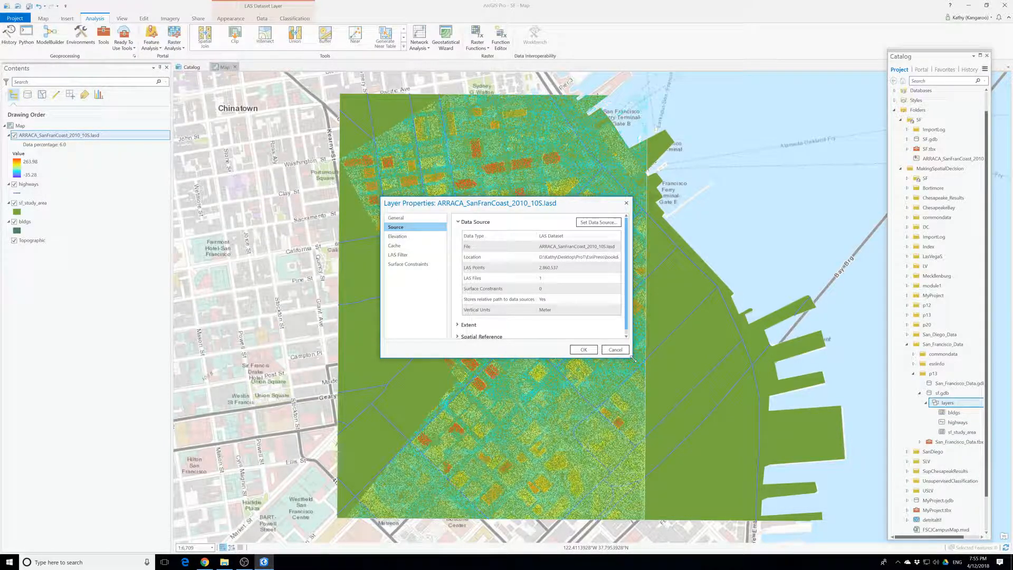
pyautogui.moveTo(633, 358); pyautogui.dragTo(752, 458)
pyautogui.click(475, 336)
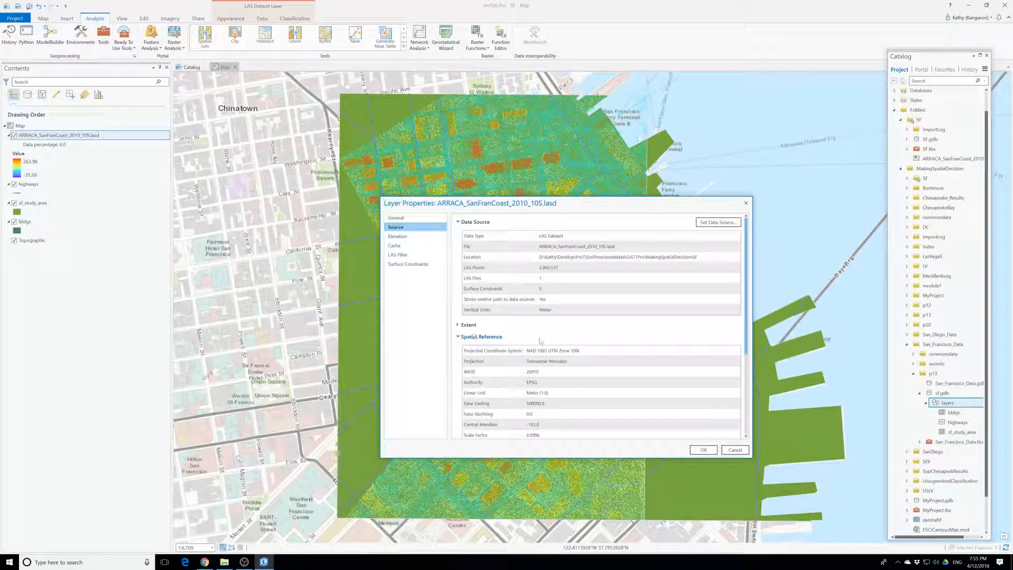
pyautogui.scroll(-2, 537, 340)
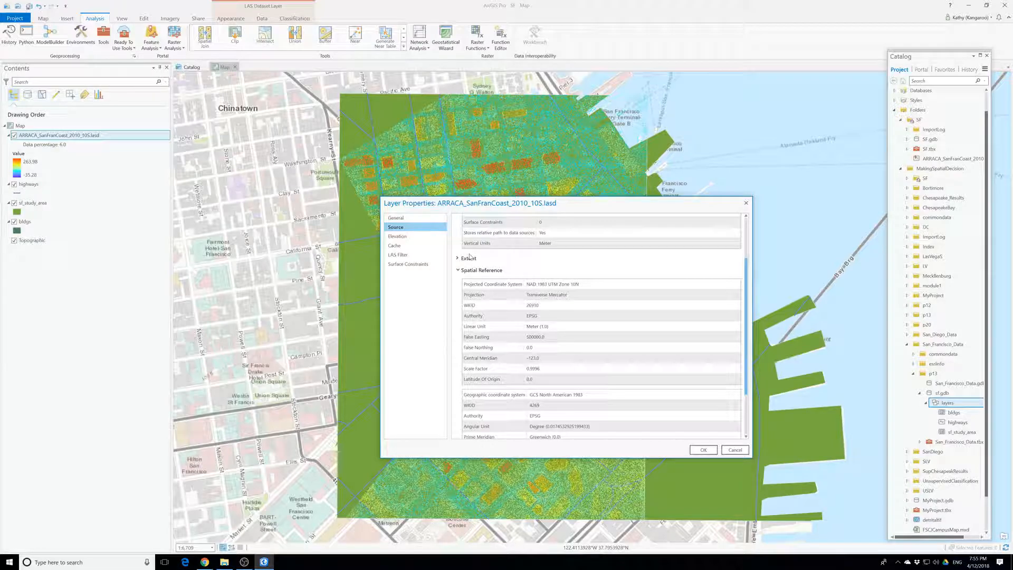
pyautogui.click(547, 284)
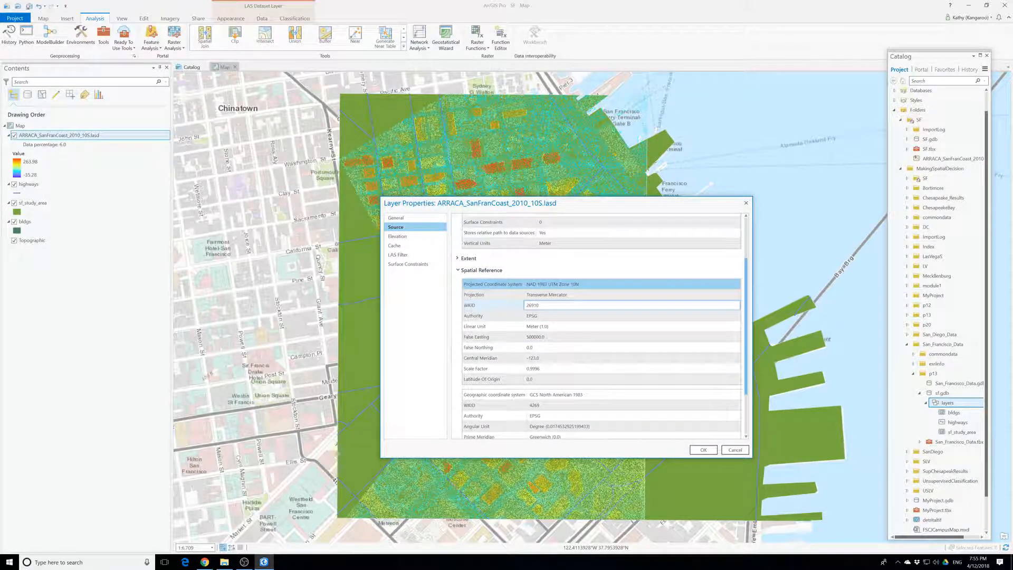
pyautogui.scroll(-2, 590, 308)
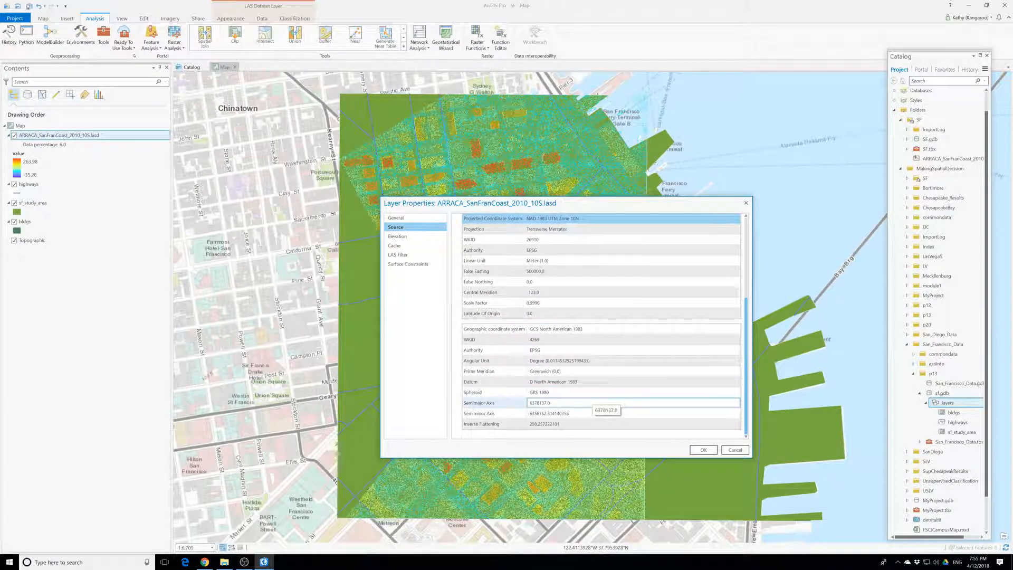
pyautogui.click(548, 381)
pyautogui.moveTo(547, 381); pyautogui.dragTo(597, 392)
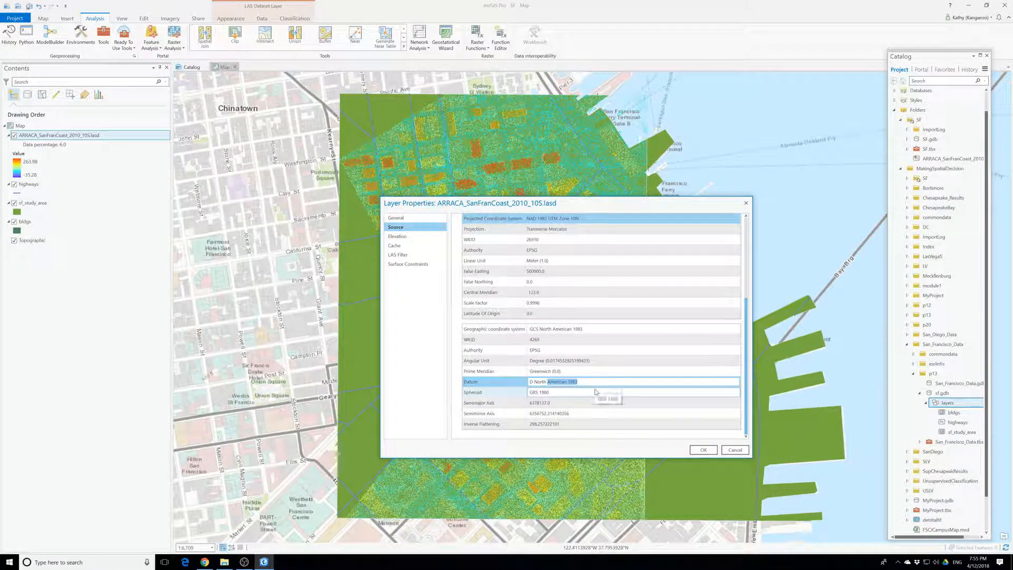
pyautogui.scroll(3, 596, 392)
# Review the LAS dataset layer's LAS filter and elevation properties, and close them without changes.
pyautogui.click(400, 255)
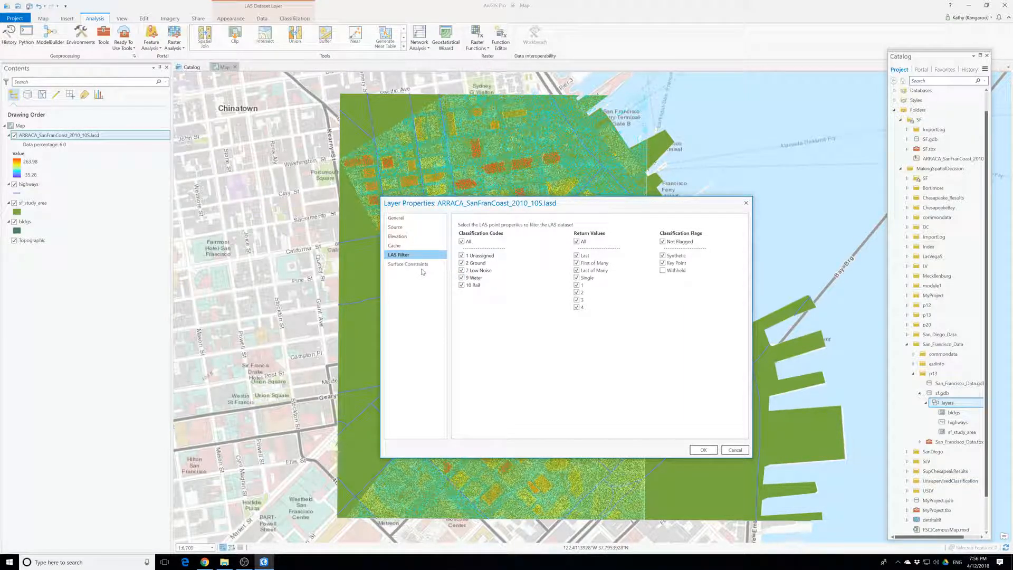
pyautogui.click(398, 236)
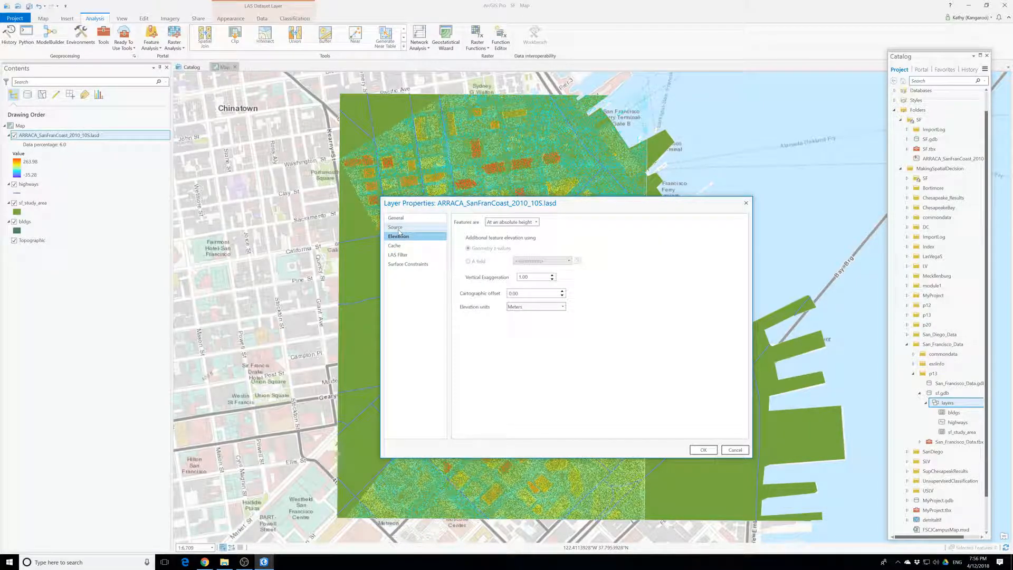
pyautogui.click(399, 230)
pyautogui.click(402, 219)
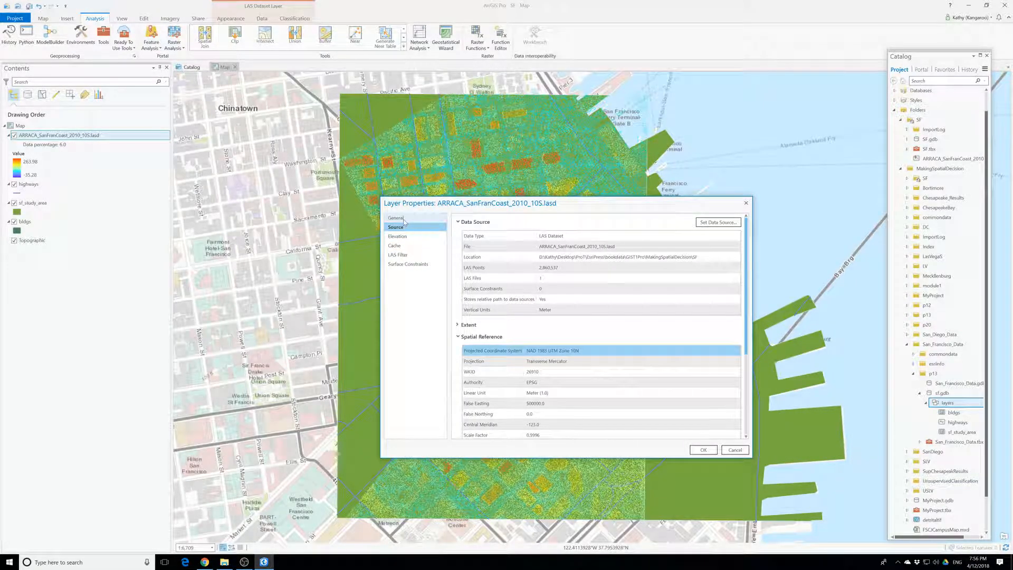
pyautogui.click(747, 202)
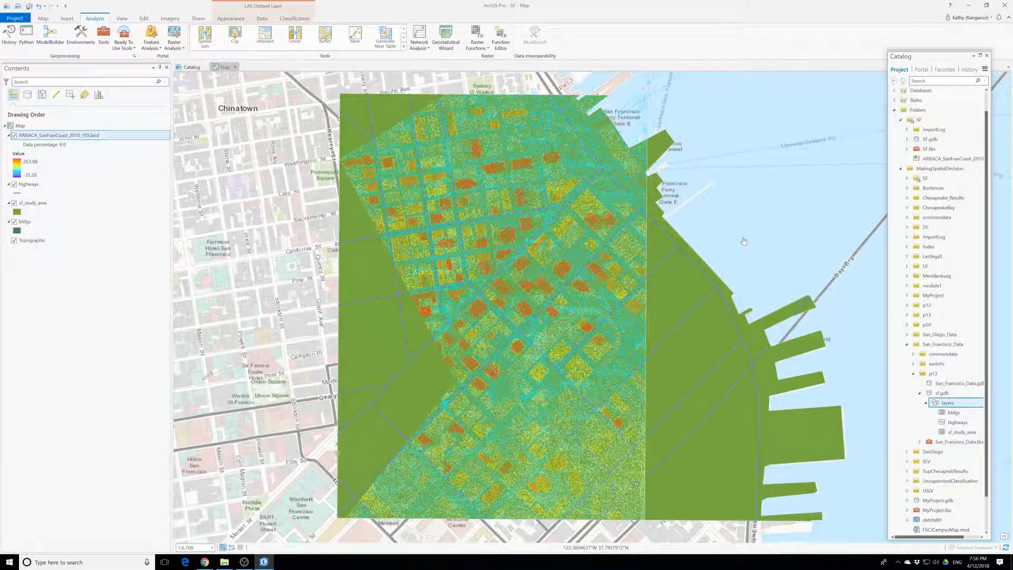
# Copy the LAS dataset layer's name and run "import arcpy" in the Python window.
pyautogui.click(66, 137)
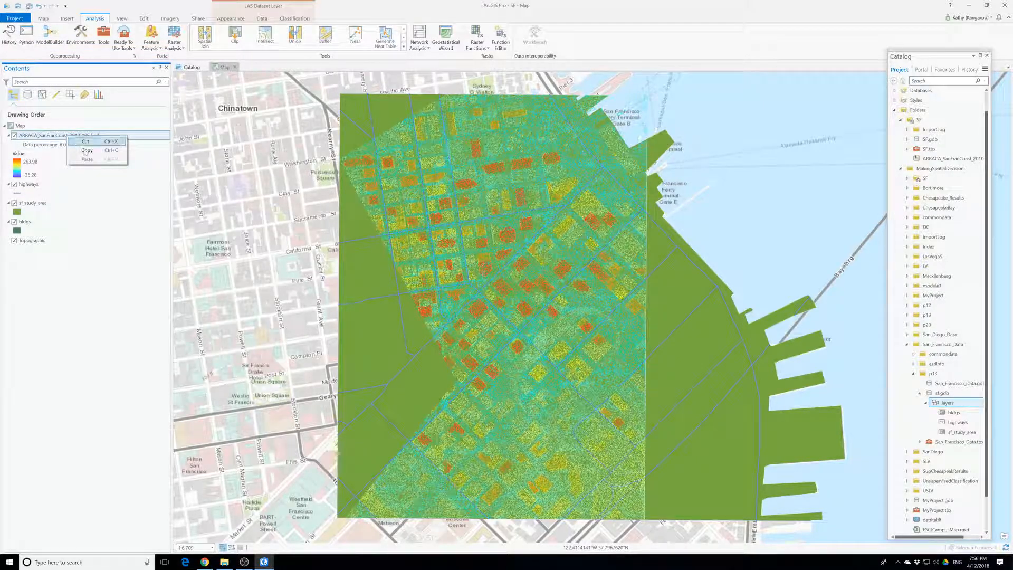
pyautogui.click(27, 36)
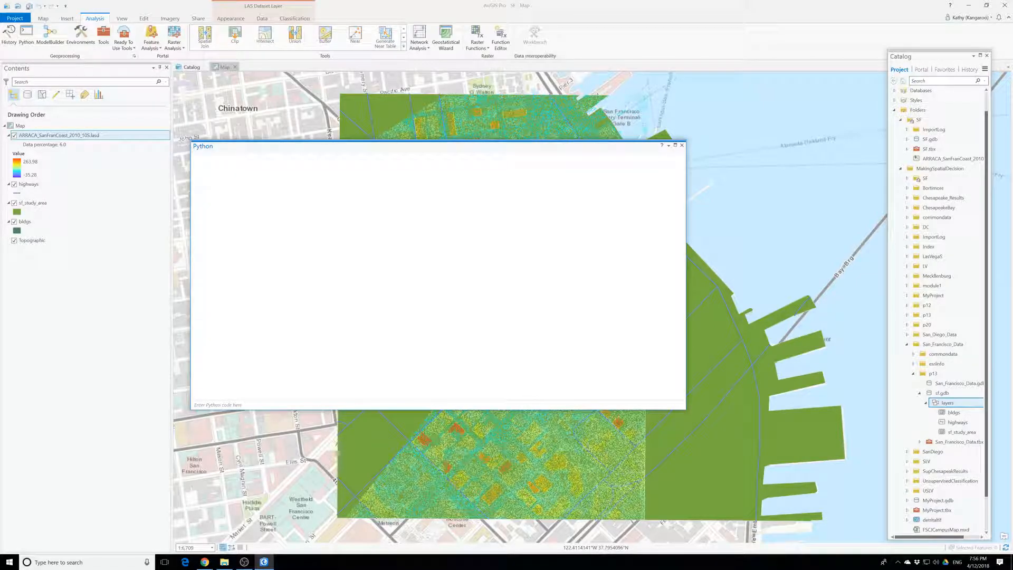
pyautogui.click(222, 409)
pyautogui.write('import arcpy')
pyautogui.press('Return')
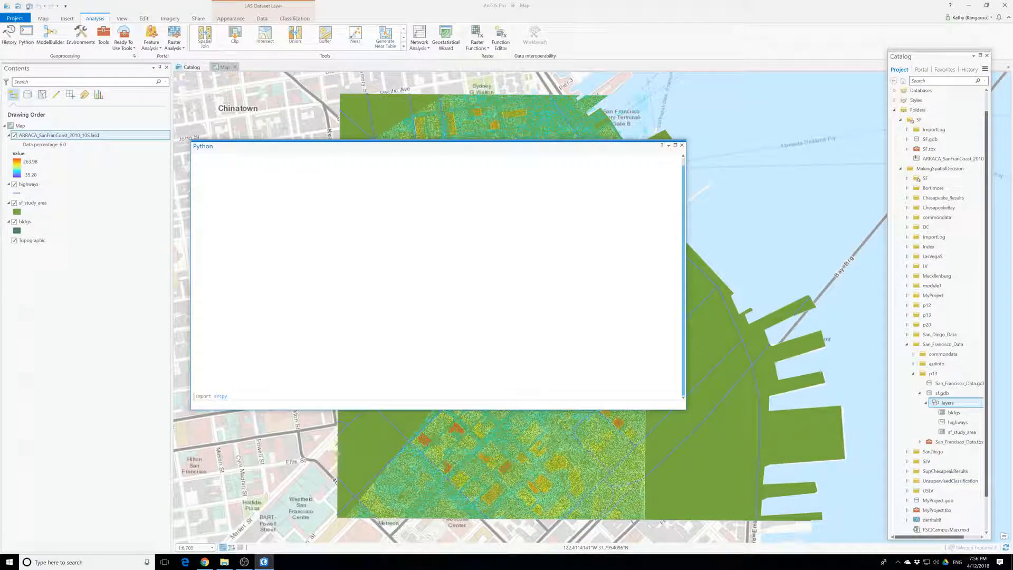
# Query the LAS dataset's point spacing with arcpy.Describe("ARRACA_SanFranCoast_2010_10S.lasd").pointSpacing, and close the Python window.
pyautogui.write('arcpy.Decr')
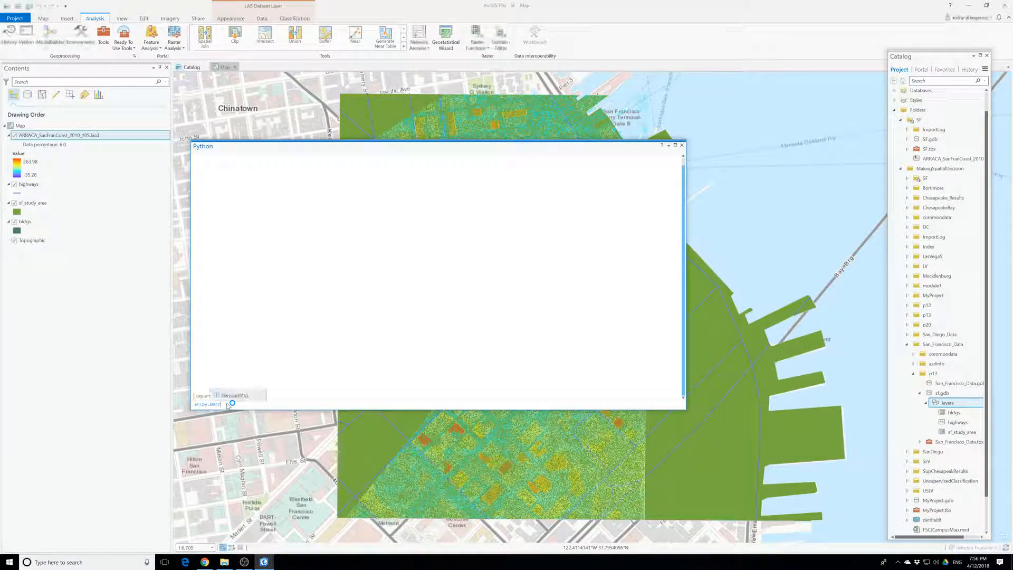
pyautogui.write('ib')
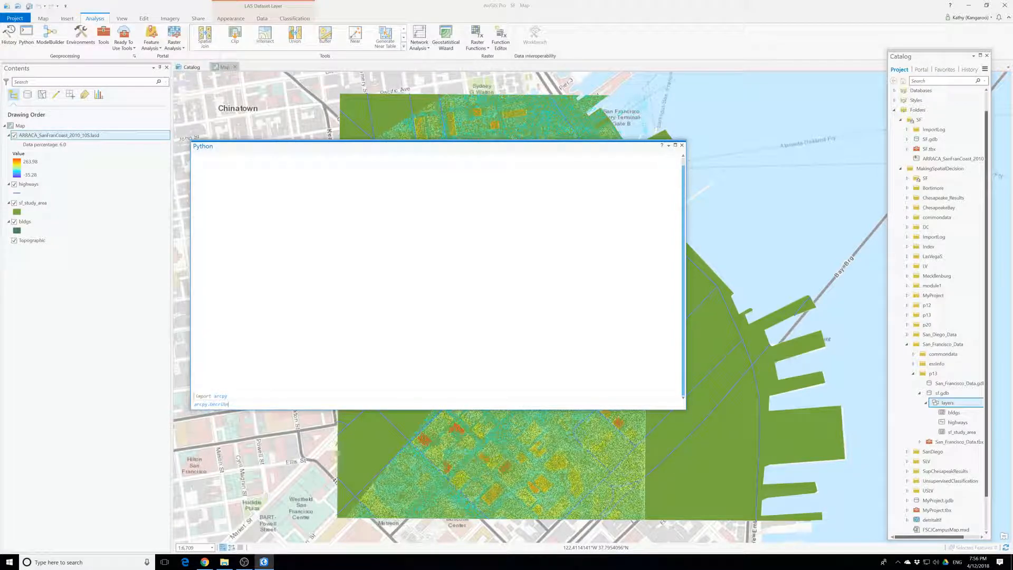
pyautogui.press('BackSpace')
pyautogui.press('BackSpace')
pyautogui.write('scribe(')
pyautogui.write('"')
pyautogui.write('ARRACA_SanFranCoast_2010_10S.lasd')
pyautogui.press('Right')
pyautogui.press('Right')
pyautogui.write('.pointSpac')
pyautogui.press('Return')
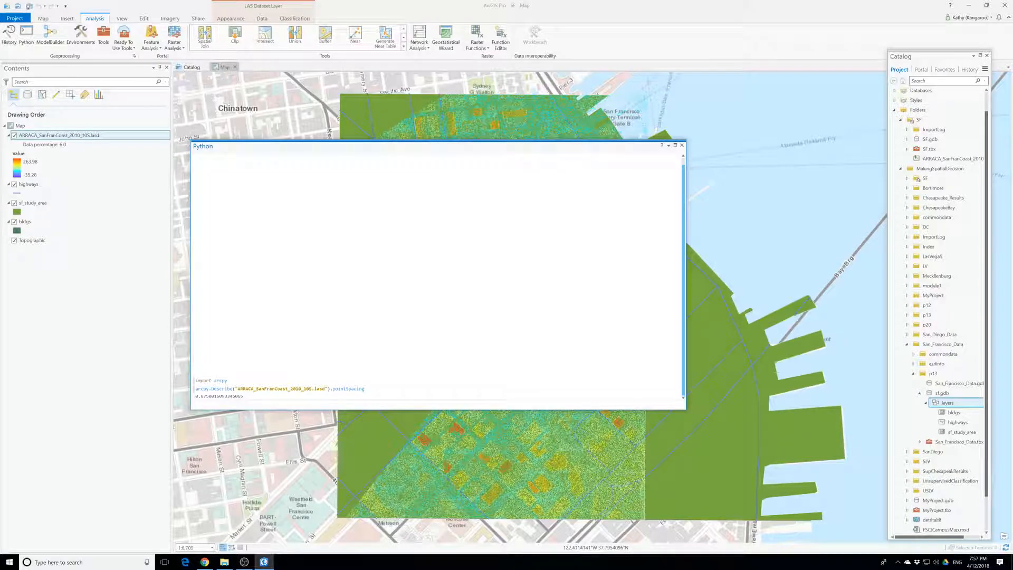
pyautogui.click(682, 146)
# Review the point filter choices and the symbology options available for the LAS dataset layer.
pyautogui.scroll(4, 475, 374)
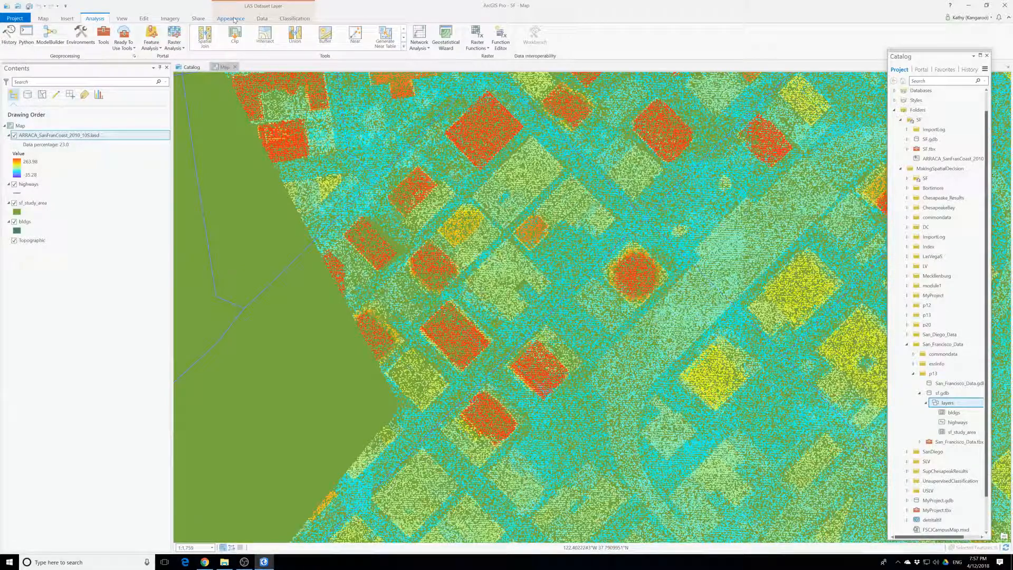
pyautogui.click(235, 19)
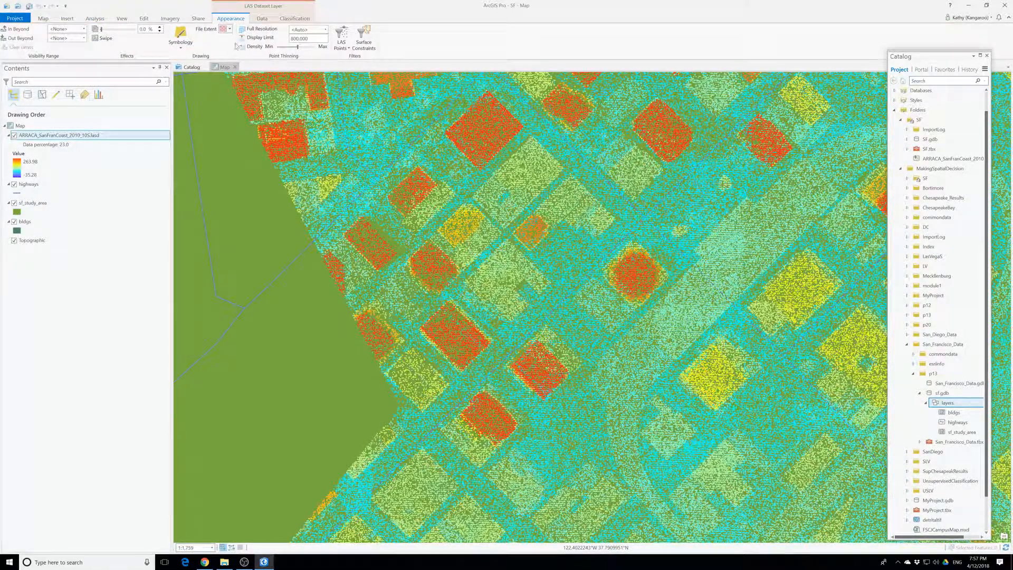
pyautogui.click(341, 45)
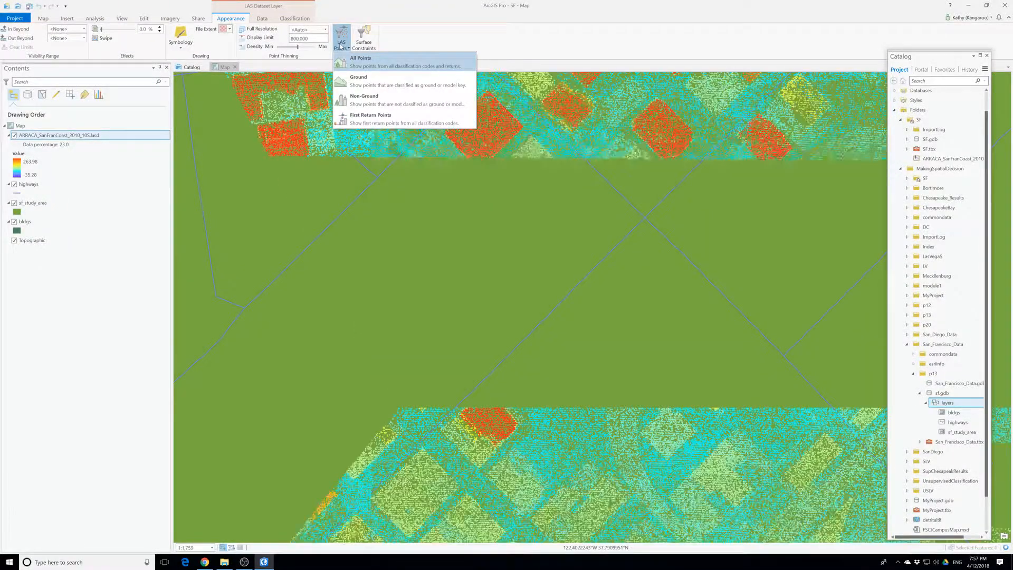
pyautogui.click(341, 47)
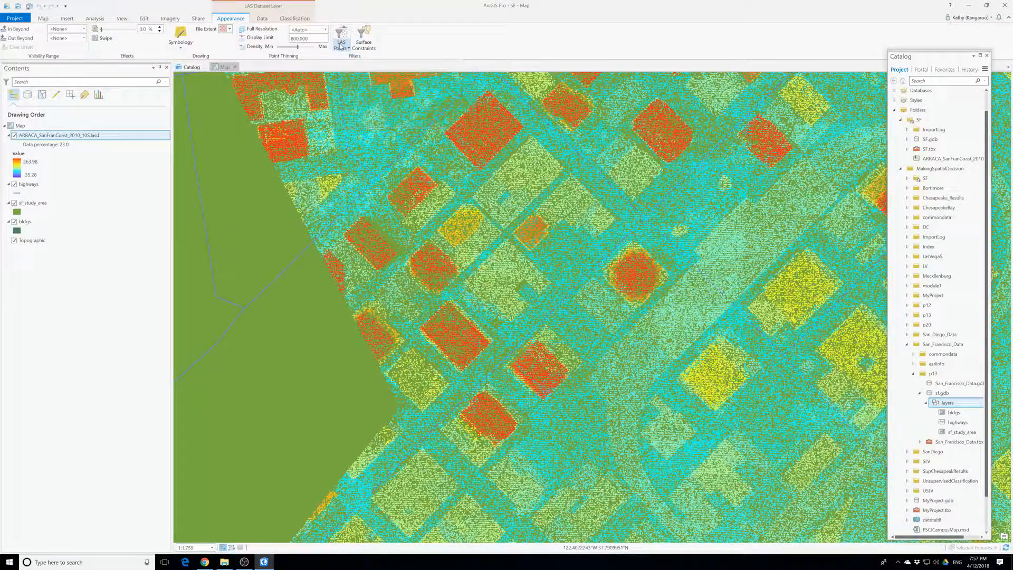
pyautogui.click(181, 46)
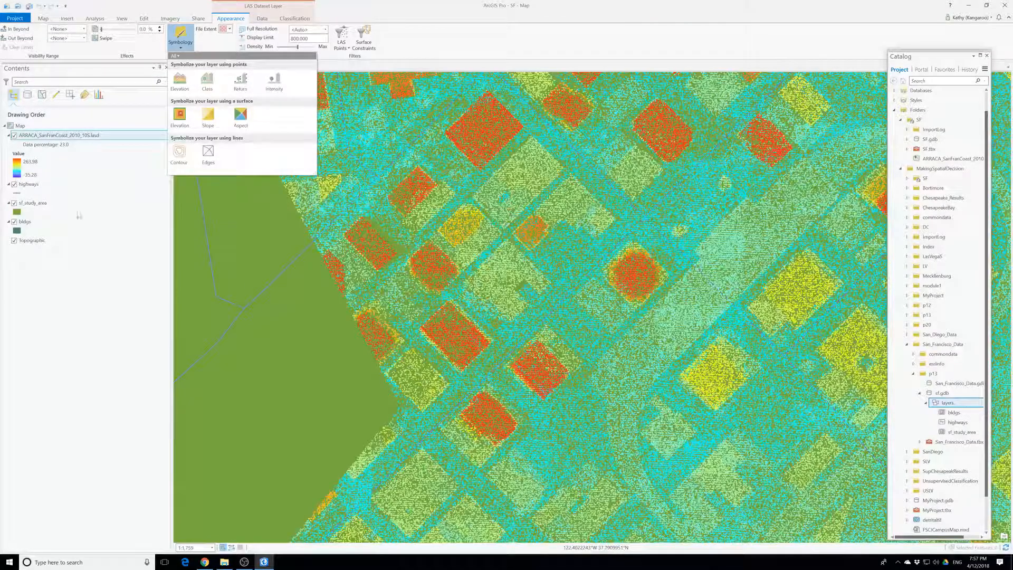
# Examine the lidar point coverage around the San Francisco Ferry Terminal and the adjoining waterfront at several scales.
pyautogui.scroll(-5, 547, 393)
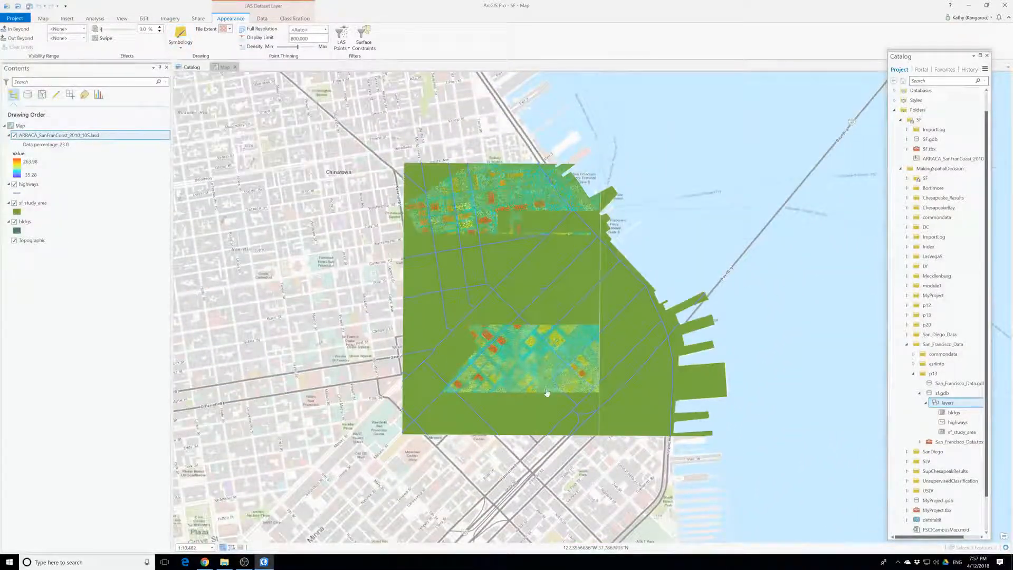
pyautogui.moveTo(572, 201); pyautogui.dragTo(538, 293)
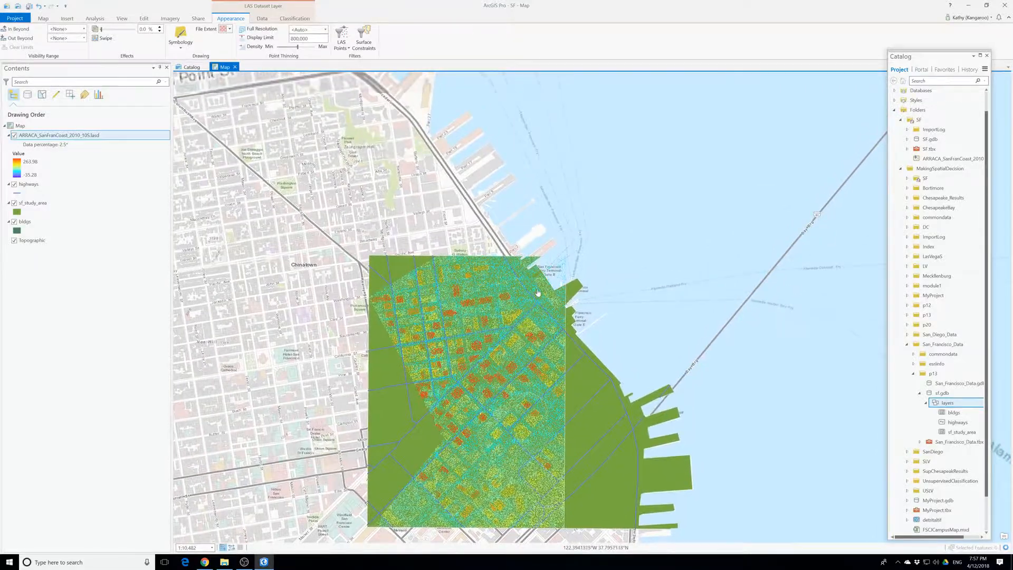
pyautogui.scroll(5, 538, 293)
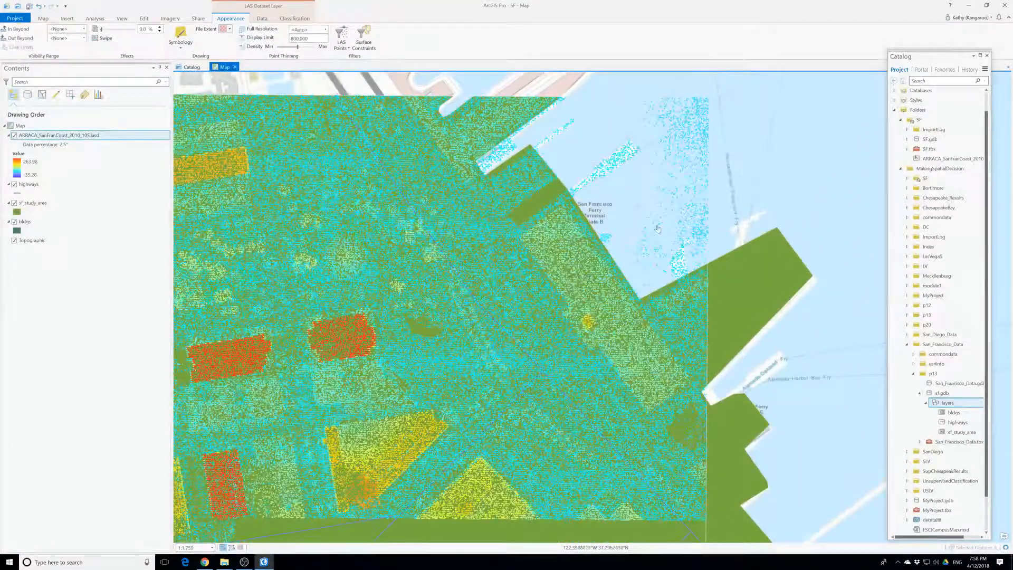
pyautogui.scroll(4, 658, 228)
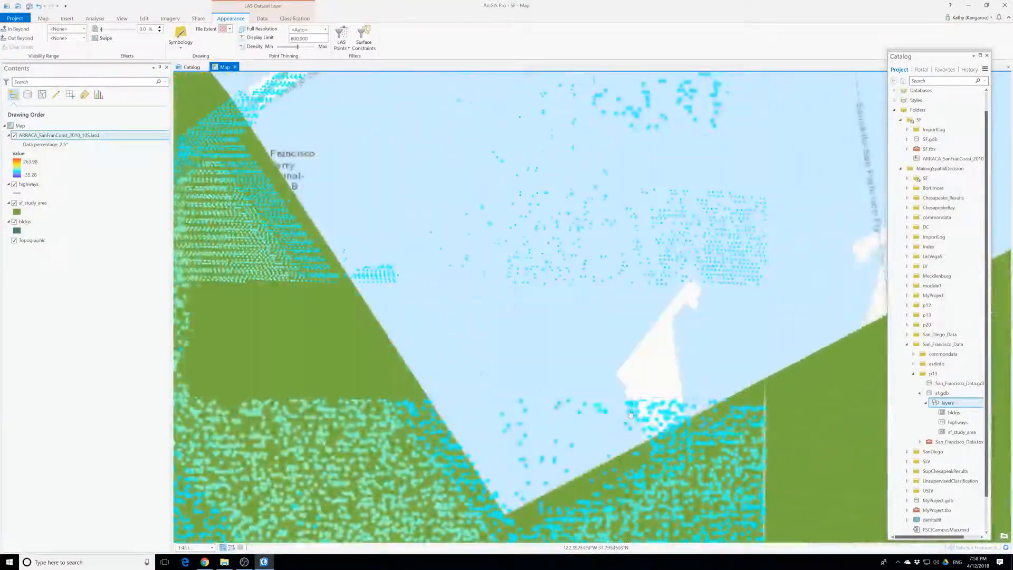
pyautogui.scroll(-4, 630, 414)
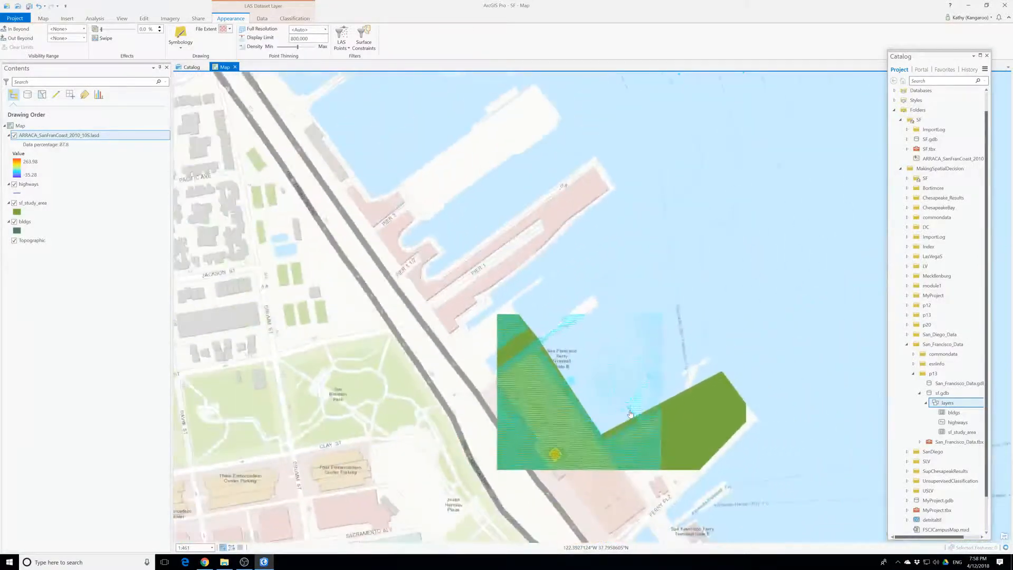
pyautogui.scroll(-4, 701, 379)
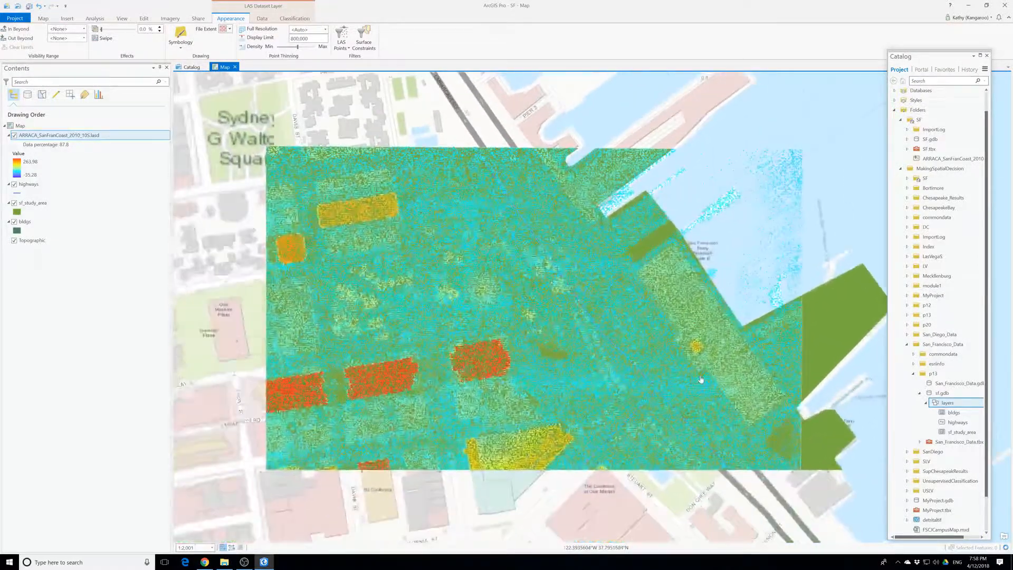
pyautogui.scroll(4, 612, 342)
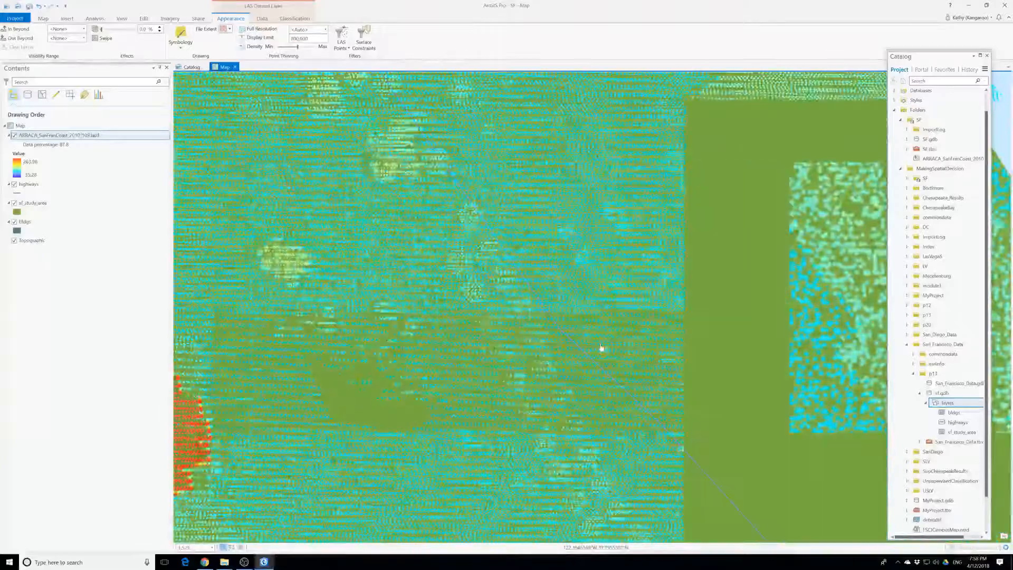
pyautogui.scroll(-5, 602, 347)
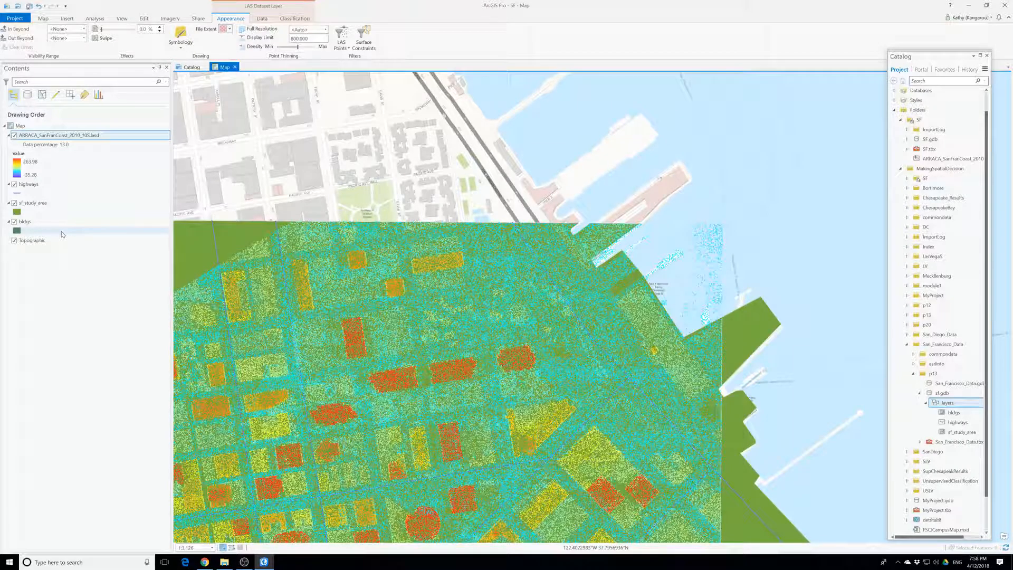
# Inspect the attributes of lidar points and the study area at several locations near the waterfront, and close the pop-ups.
pyautogui.click(627, 310)
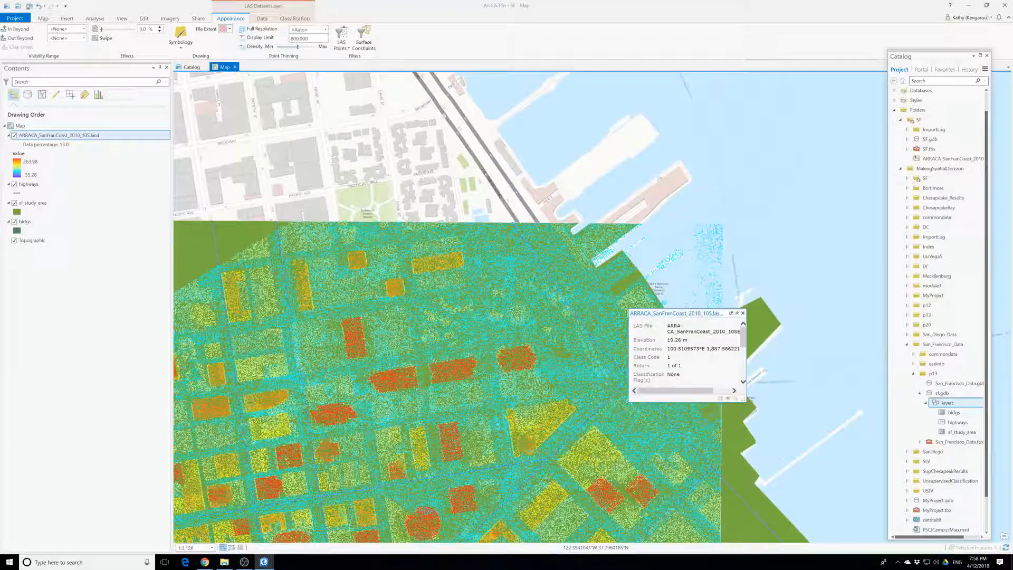
pyautogui.scroll(-3, 685, 353)
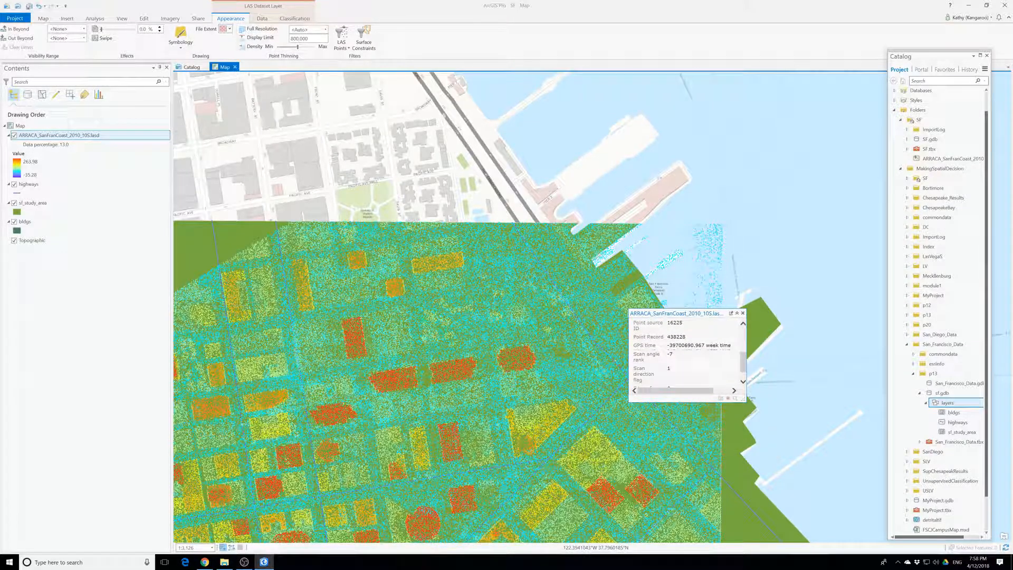
pyautogui.click(468, 405)
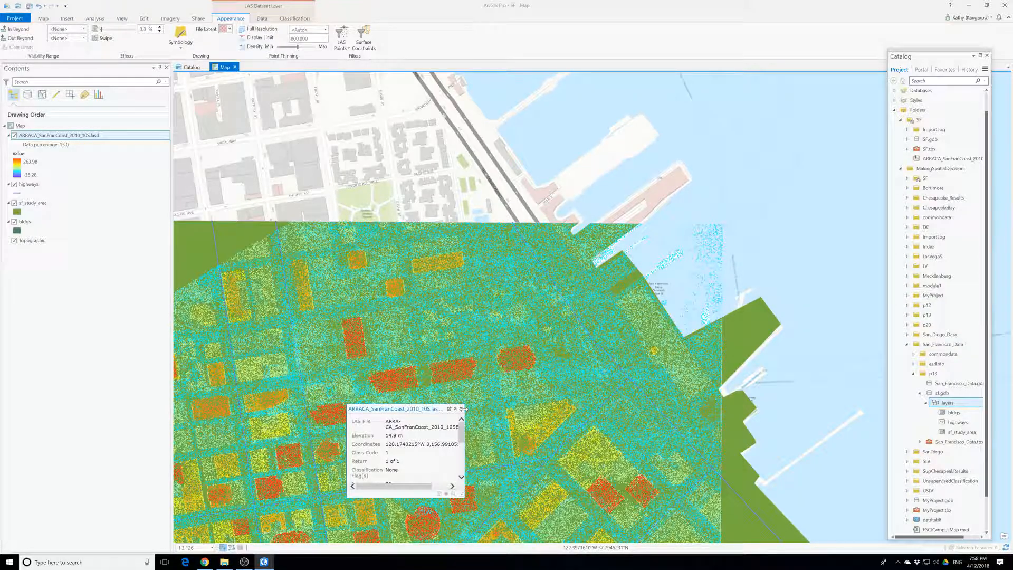
pyautogui.click(461, 409)
pyautogui.click(384, 389)
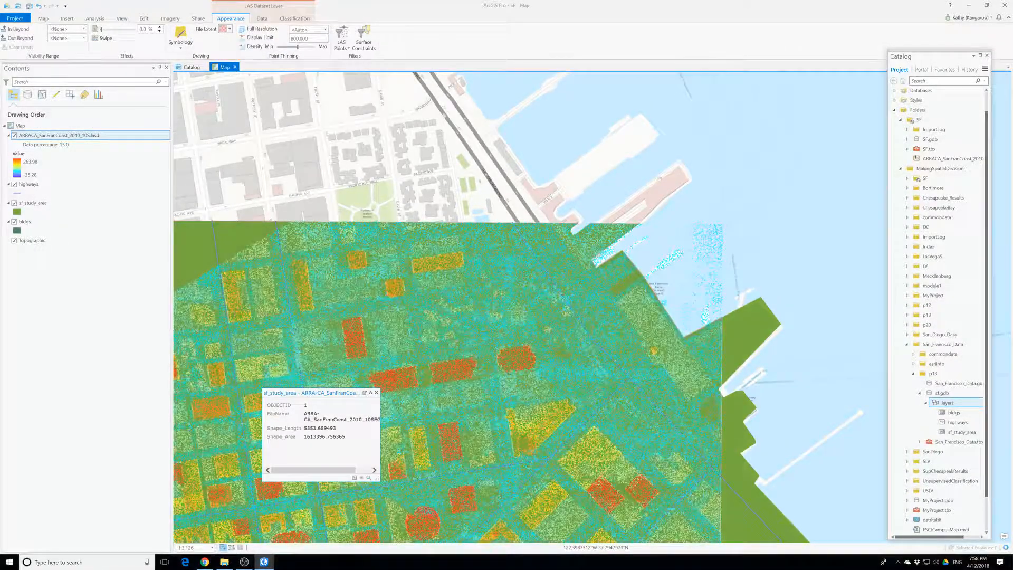
pyautogui.click(377, 392)
# Inspect the attributes of a lidar point on a red high-elevation building and of another spot further south, closing each pop-up.
pyautogui.scroll(5, 397, 378)
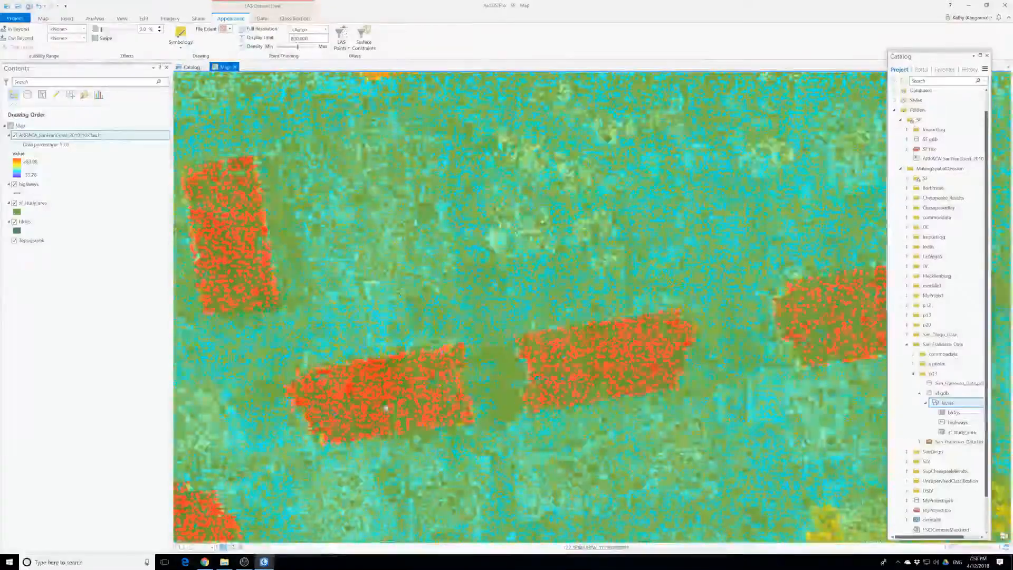
pyautogui.click(385, 407)
pyautogui.scroll(-2, 359, 449)
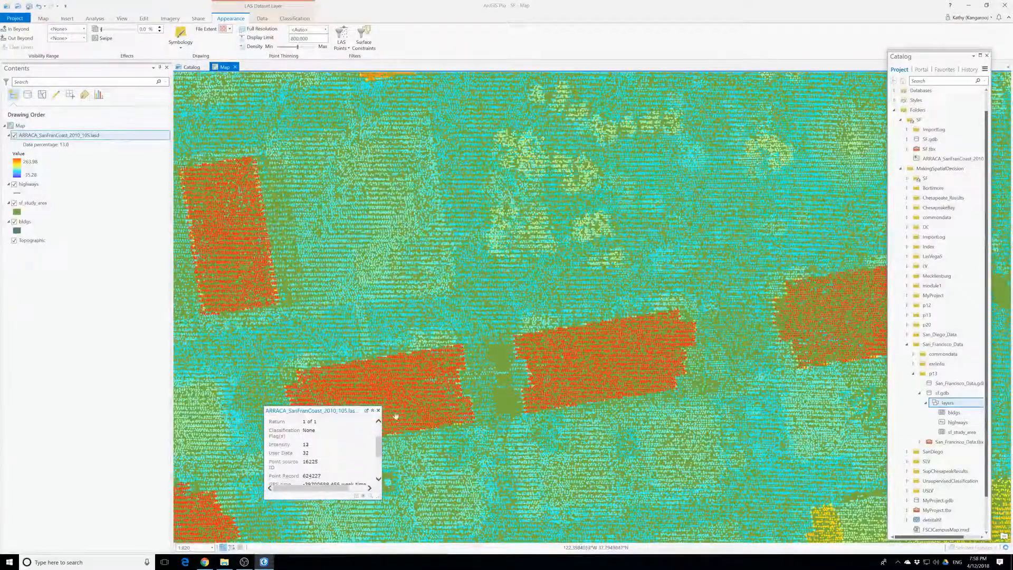
pyautogui.click(379, 410)
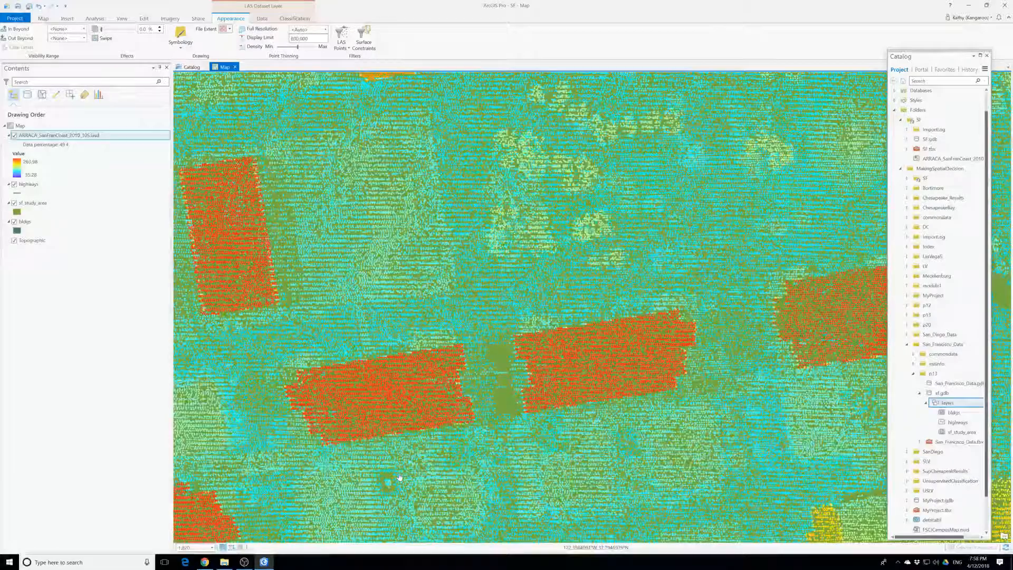
pyautogui.scroll(-3, 400, 478)
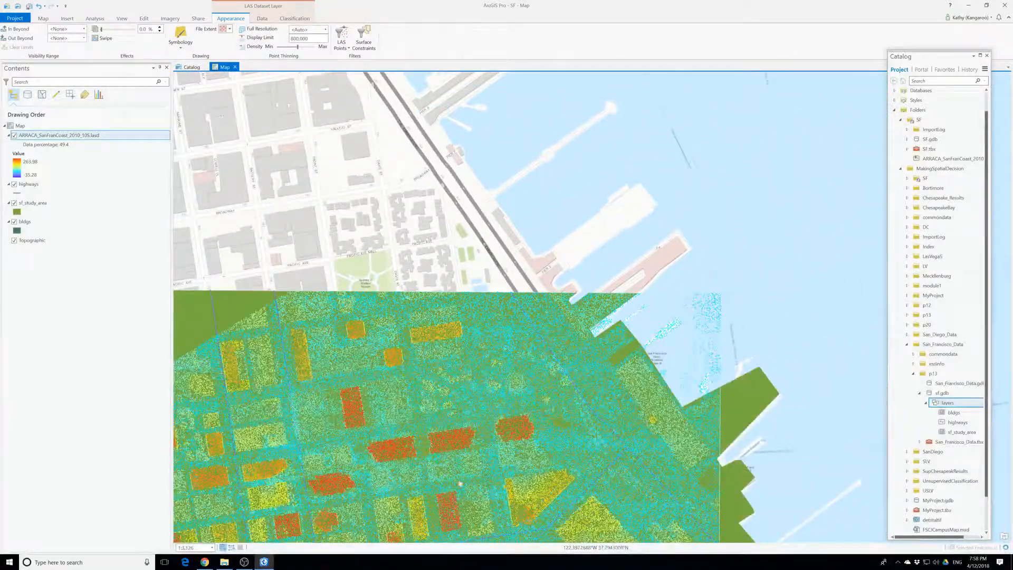
pyautogui.moveTo(459, 492); pyautogui.dragTo(498, 404)
pyautogui.click(480, 441)
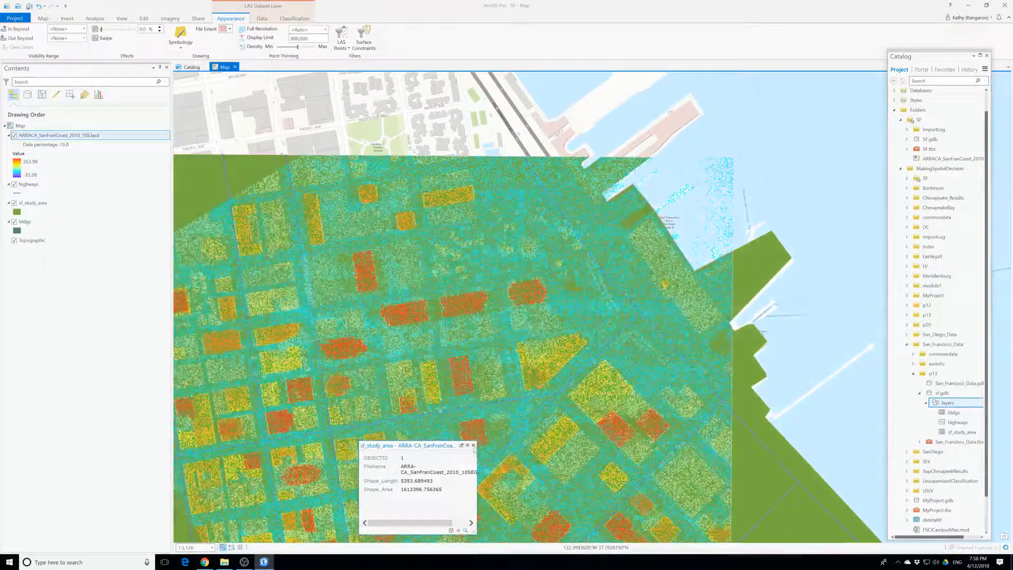
pyautogui.click(473, 446)
# Review the LAS dataset layer's LAS filter choices and open its symbology settings.
pyautogui.rightClick(55, 135)
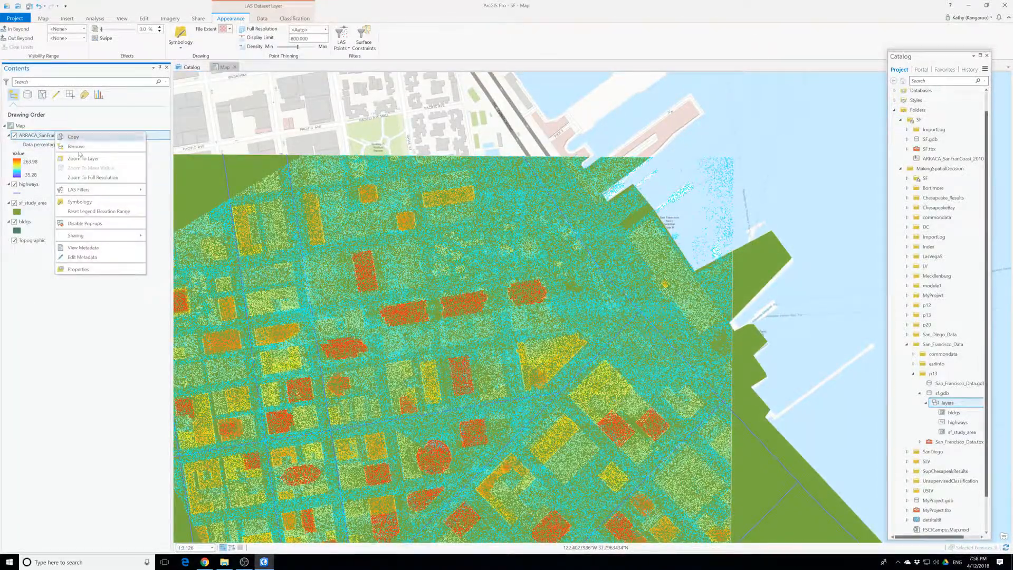
pyautogui.moveTo(90, 191)
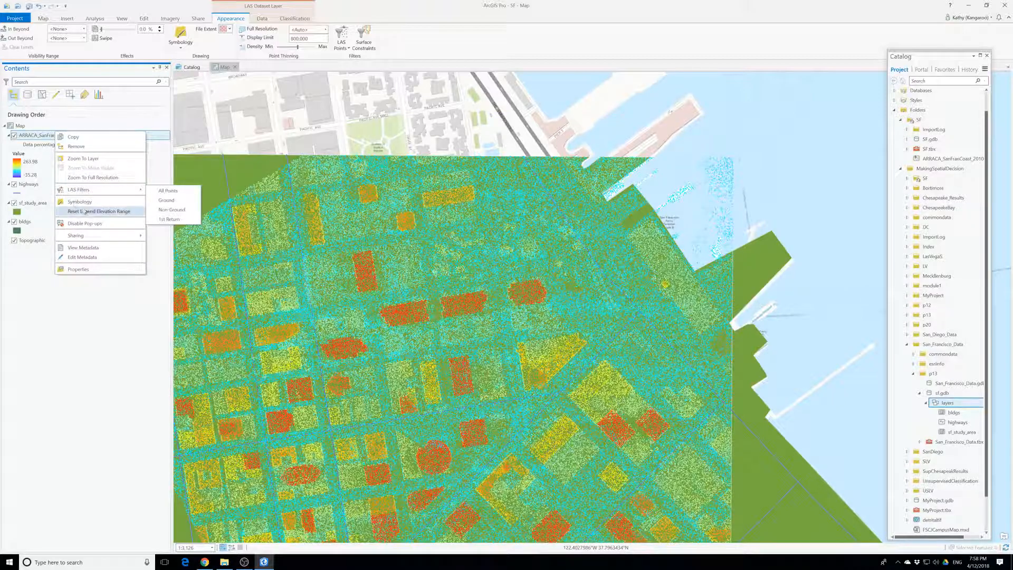
pyautogui.rightClick(30, 139)
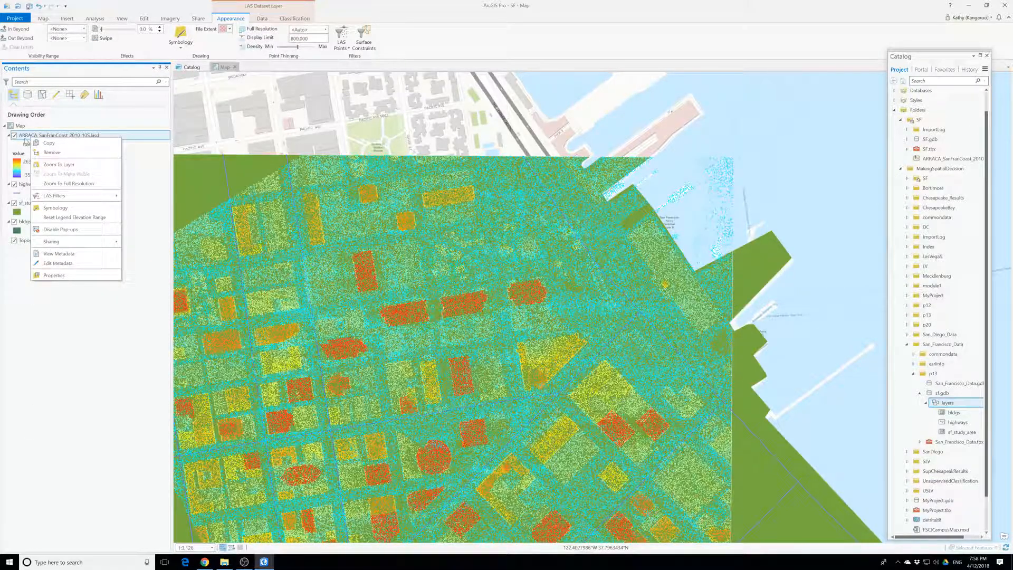
pyautogui.doubleClick(31, 145)
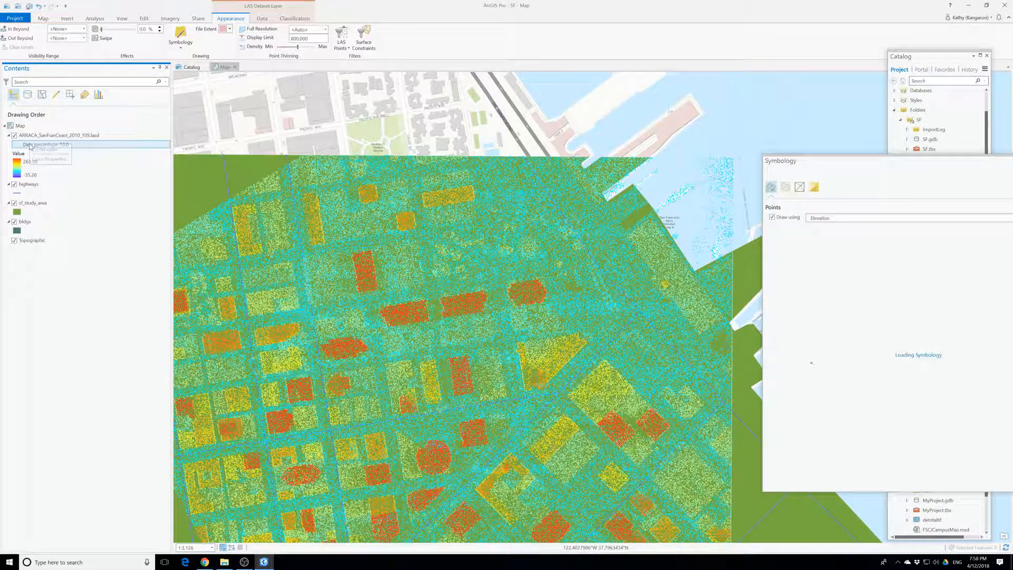
pyautogui.click(47, 137)
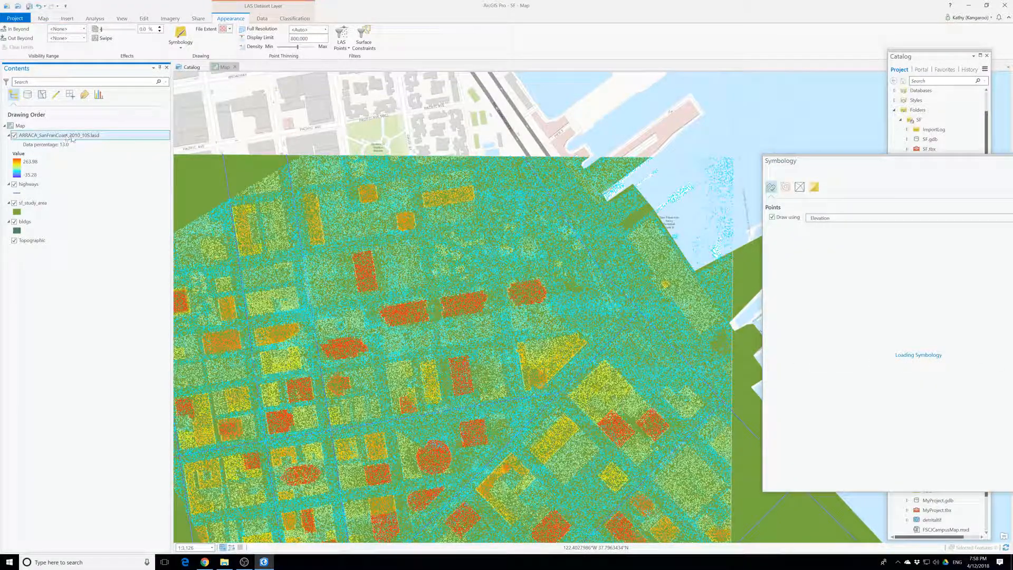
# Apply the All Points filter to the LAS dataset layer.
pyautogui.click(344, 35)
pyautogui.click(583, 349)
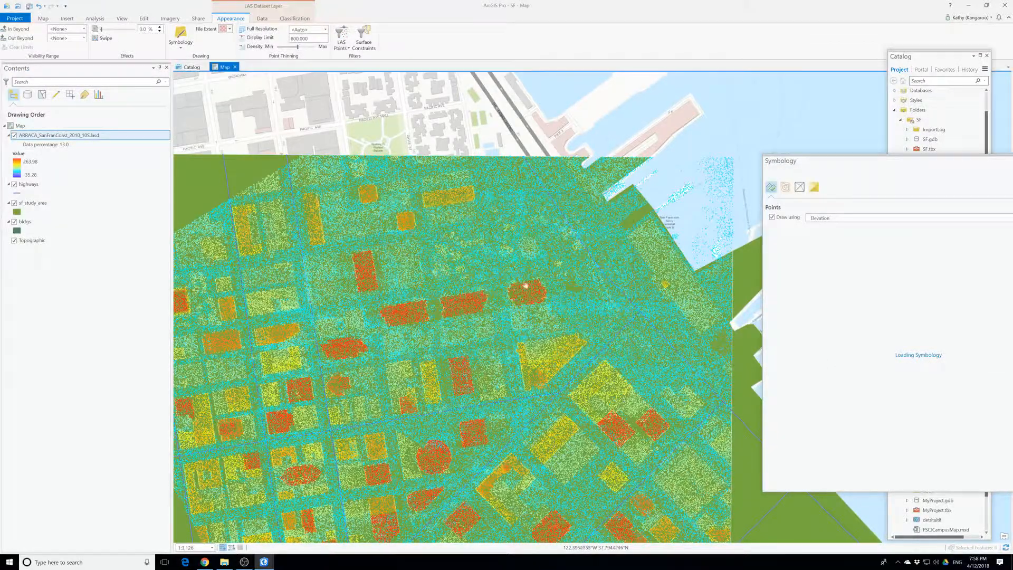
pyautogui.click(349, 48)
pyautogui.click(364, 60)
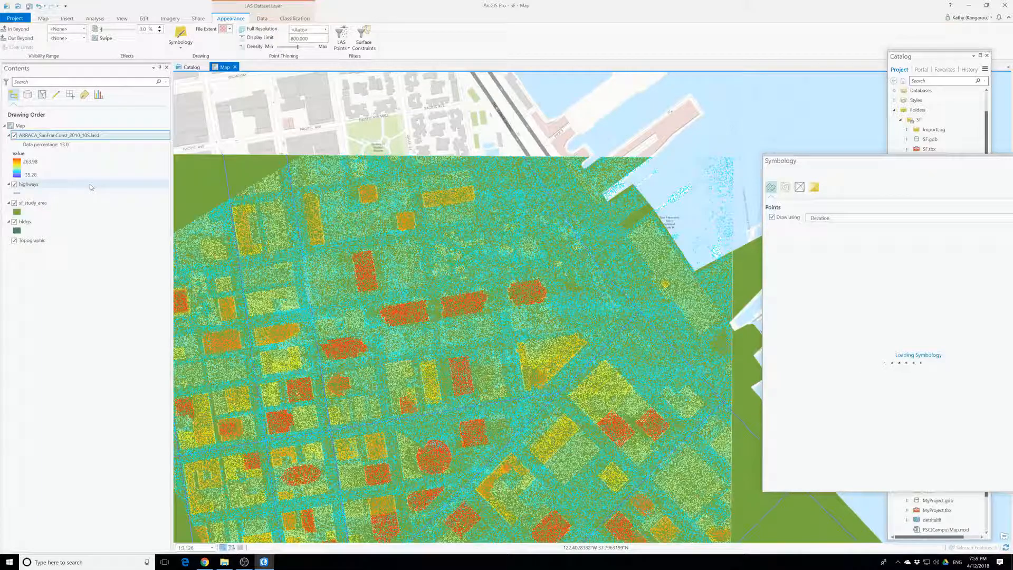
# Symbolize the LAS dataset layer with contour lines.
pyautogui.click(174, 48)
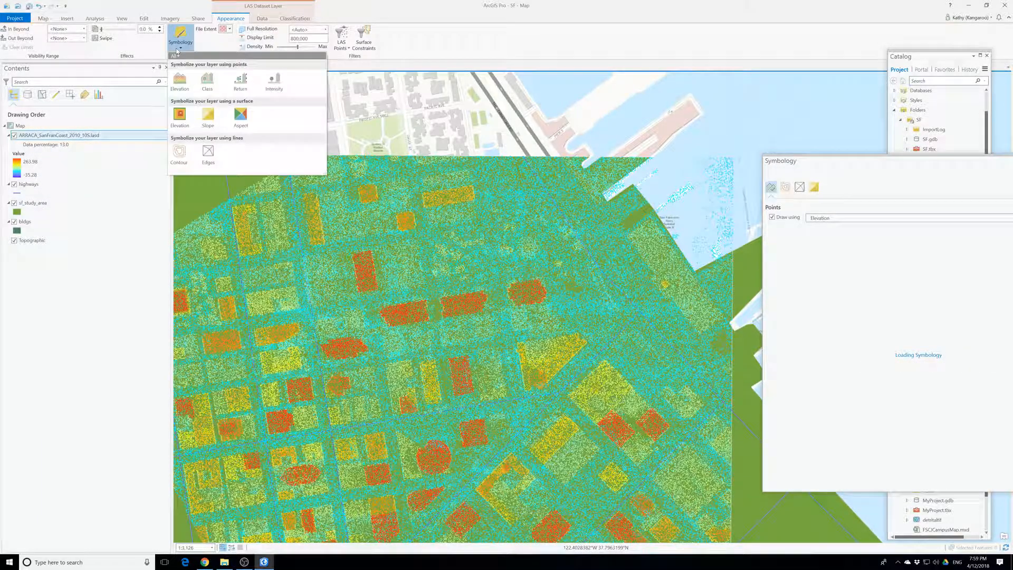
pyautogui.click(186, 157)
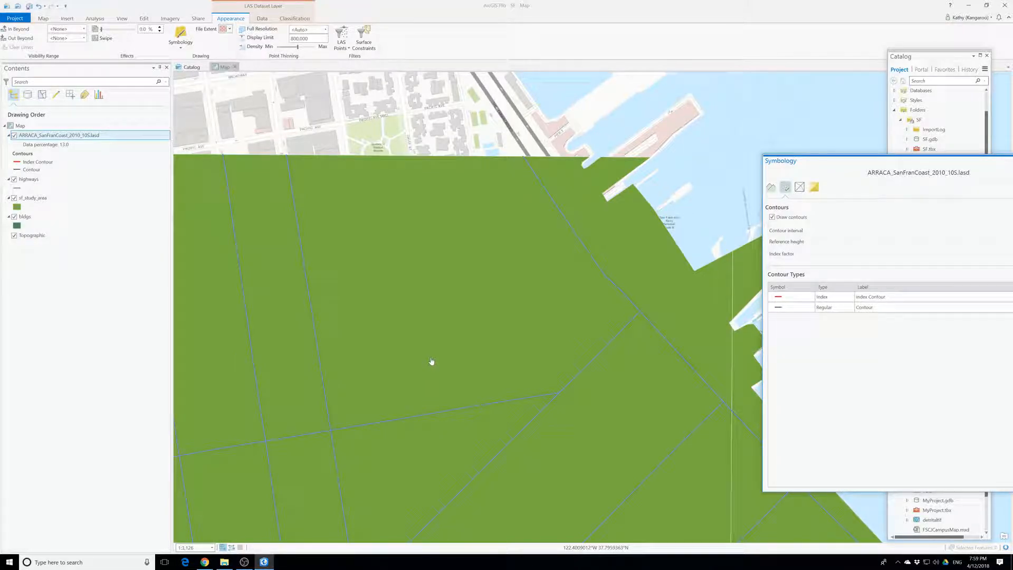
pyautogui.scroll(-3, 431, 361)
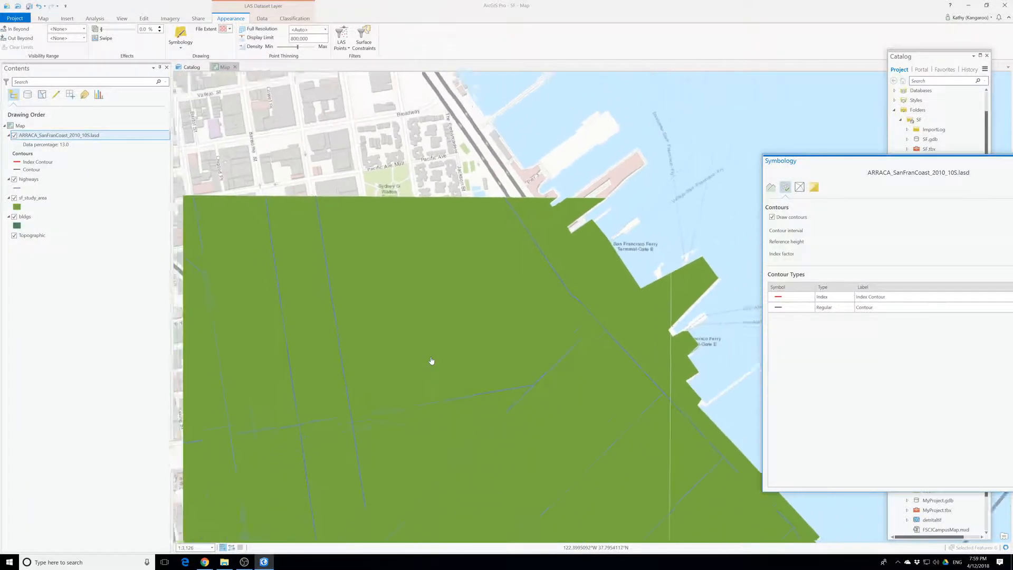
# Turn off the sf_study_area layer and the Topographic basemap so the contours stand out over the buildings.
pyautogui.click(15, 198)
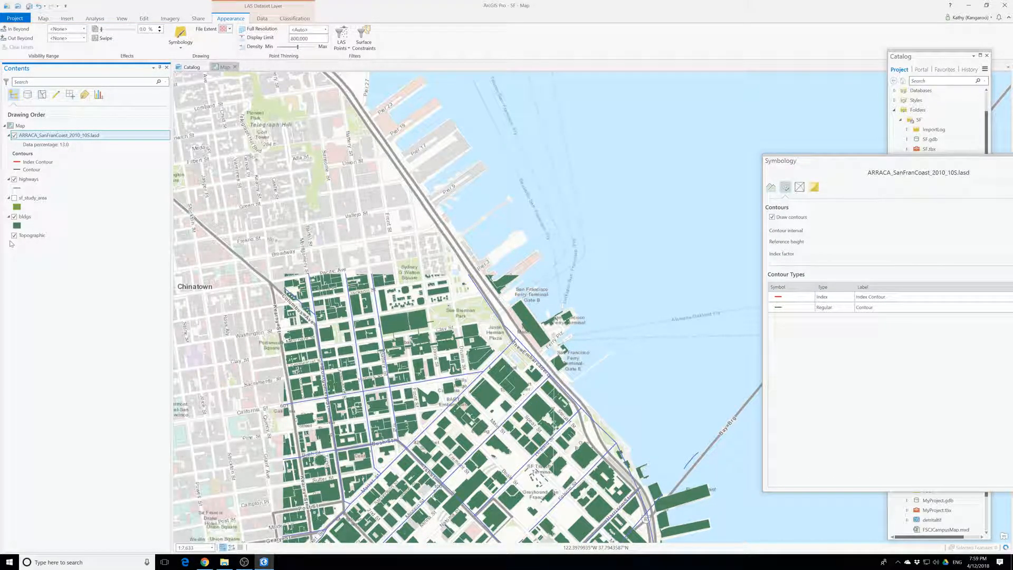
pyautogui.click(24, 235)
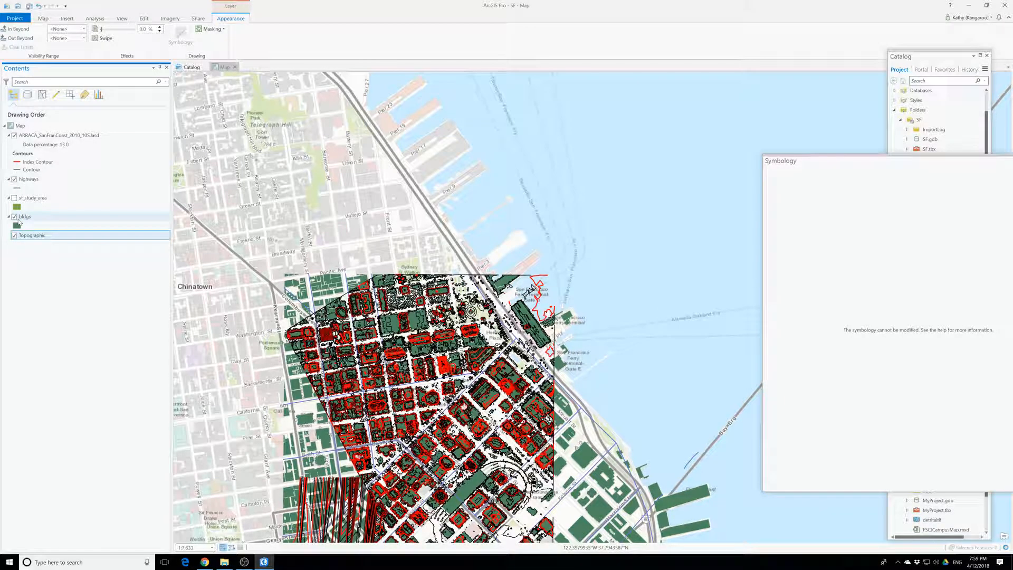
pyautogui.click(15, 235)
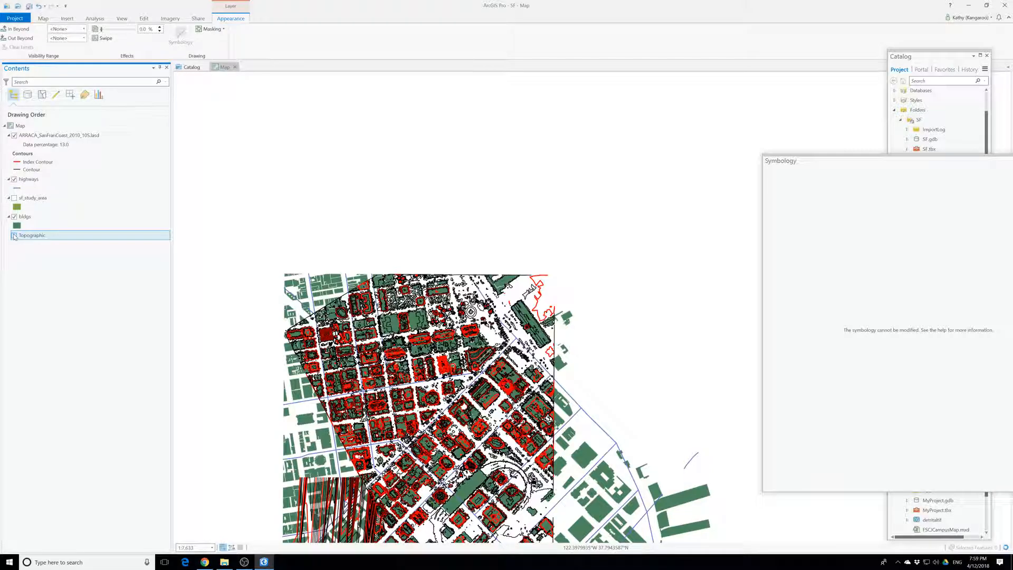
# Turn off the bldgs layer and examine the LAS contour lines around individual buildings up close.
pyautogui.click(15, 224)
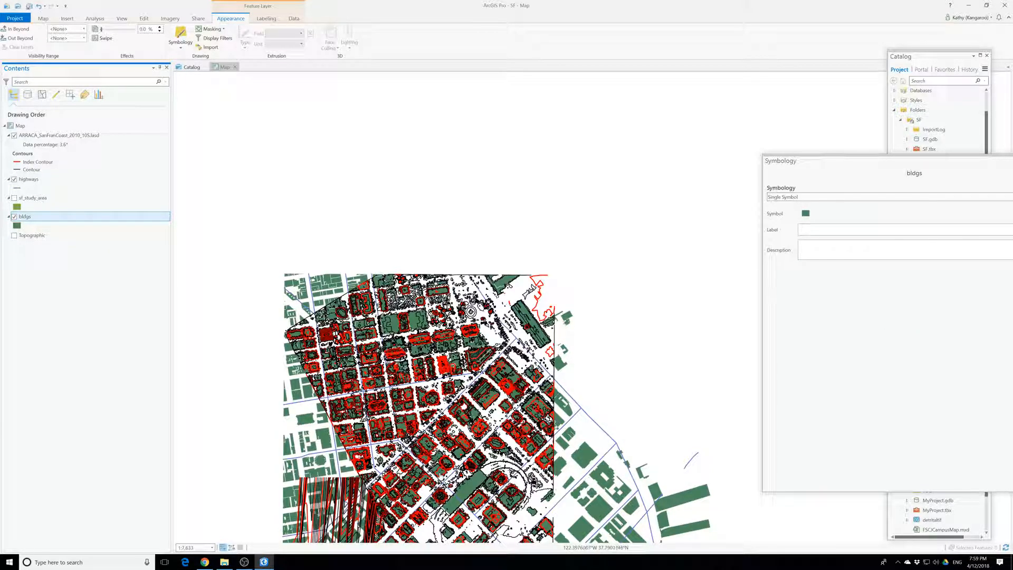
pyautogui.scroll(2, 435, 451)
pyautogui.scroll(5, 435, 452)
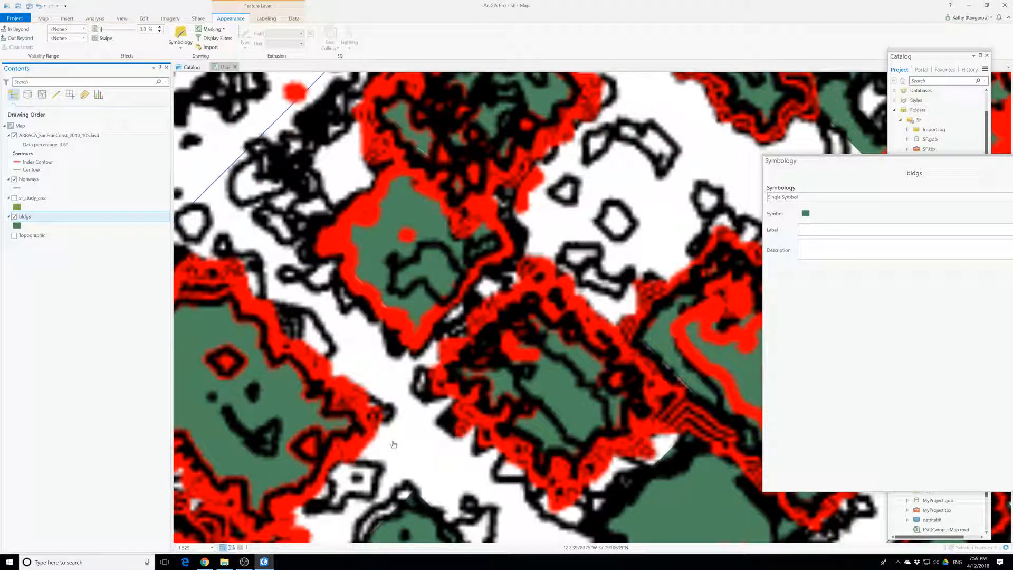
pyautogui.click(14, 216)
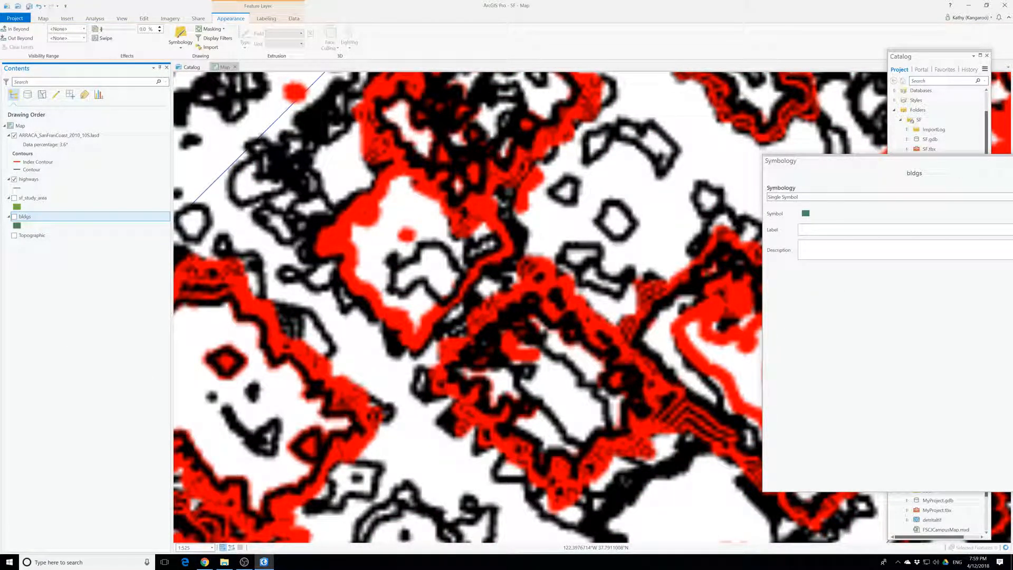
pyautogui.scroll(4, 550, 365)
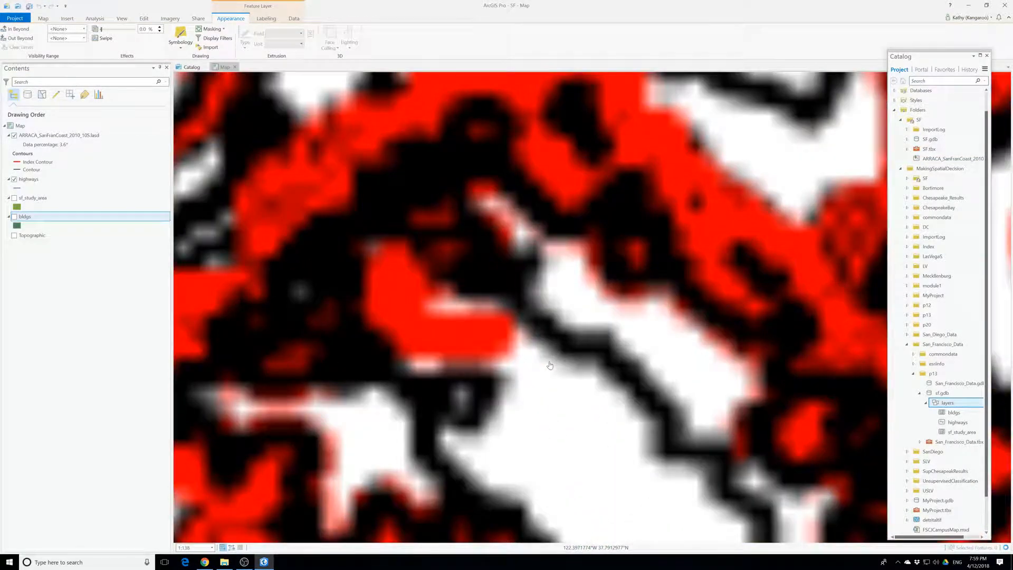
pyautogui.scroll(-4, 550, 365)
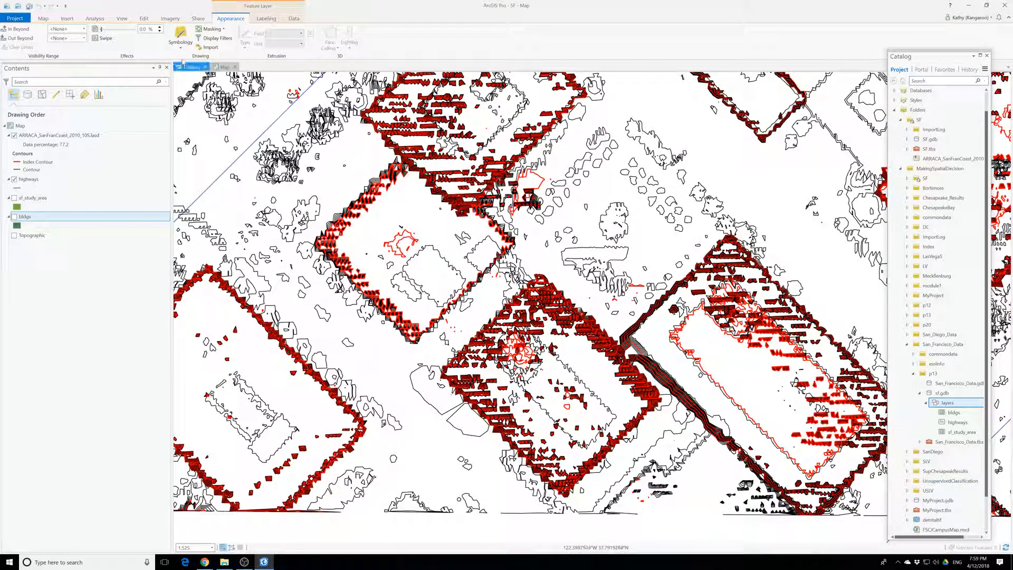
# Set the LAS dataset layer's point thinning to maximum density with a display limit of 2,500,000 points.
pyautogui.click(174, 48)
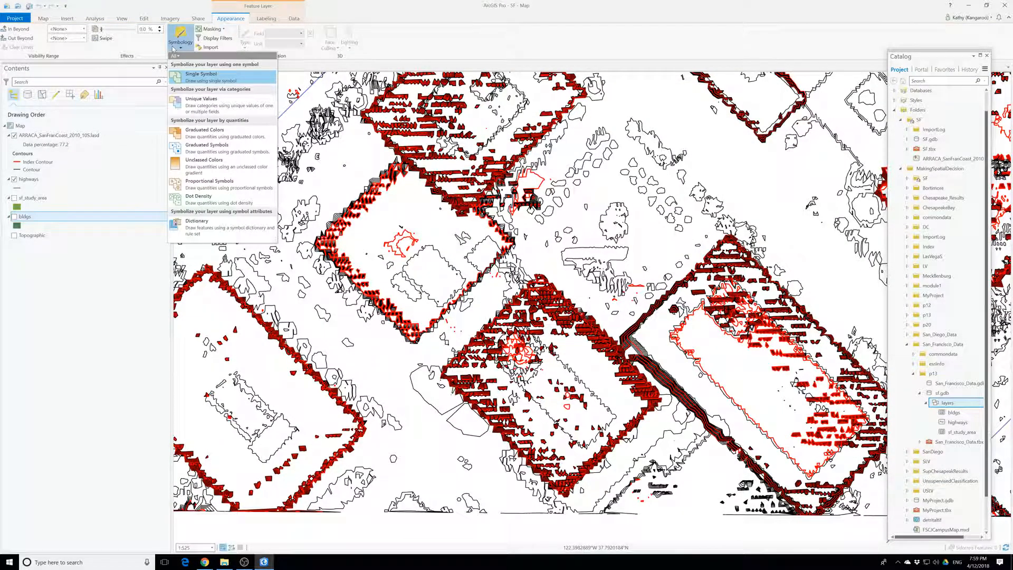
pyautogui.click(174, 49)
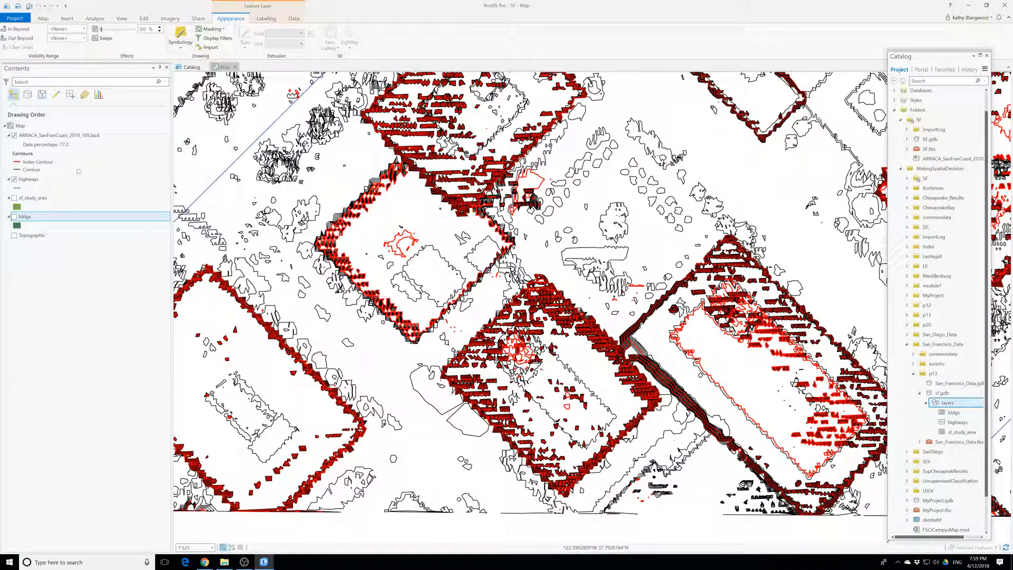
pyautogui.click(95, 135)
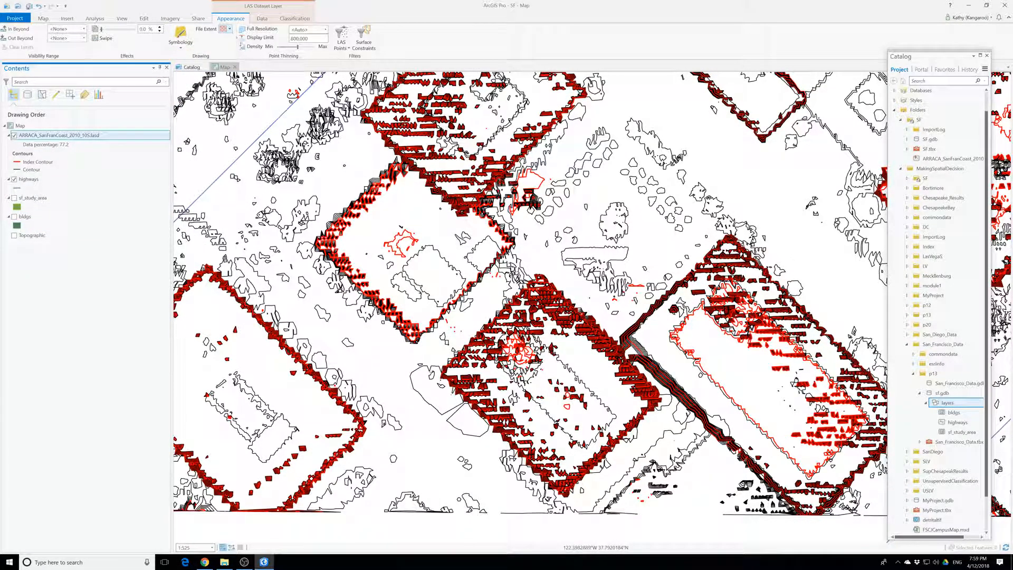
pyautogui.moveTo(298, 47)
pyautogui.mouseDown()
pyautogui.moveTo(313, 47)
pyautogui.moveTo(280, 40)
pyautogui.mouseUp()
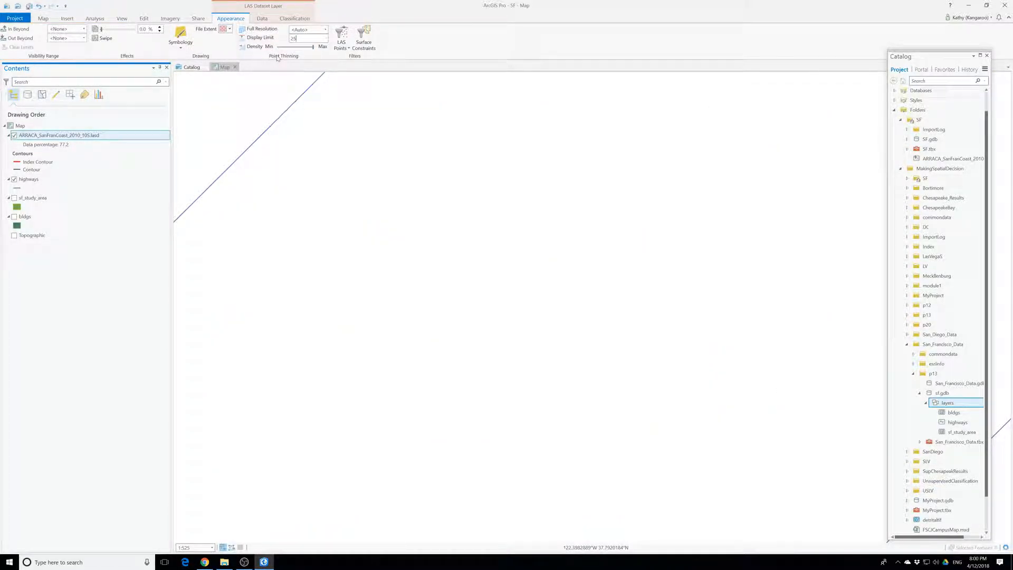
pyautogui.write('00000')
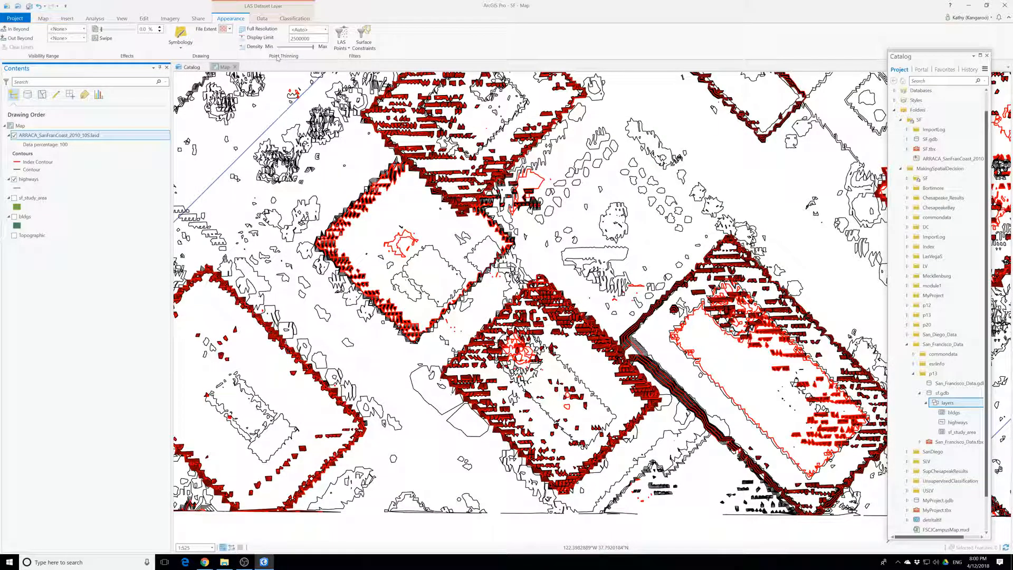
pyautogui.press('Return')
pyautogui.scroll(-2, 352, 298)
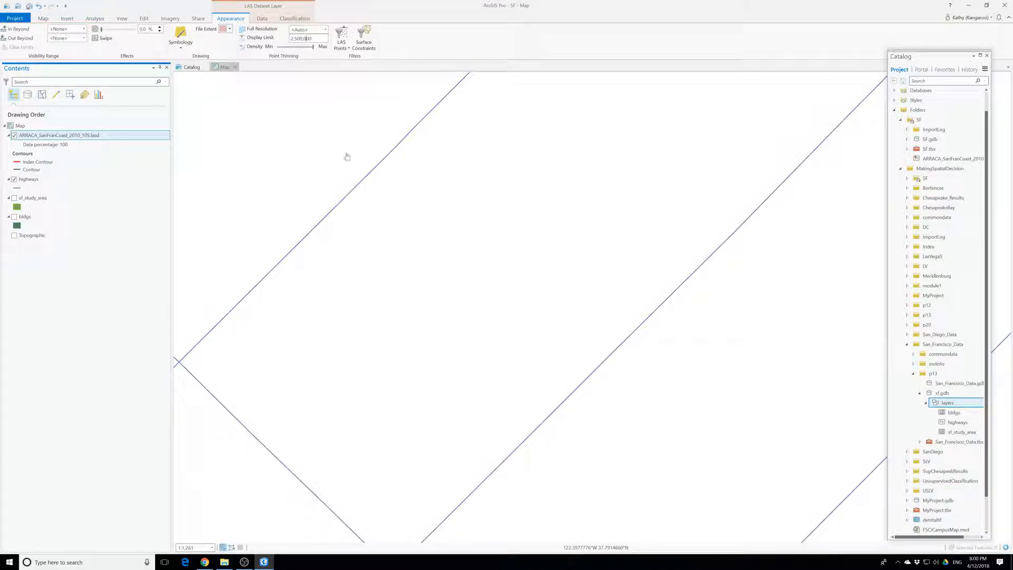
pyautogui.click(341, 43)
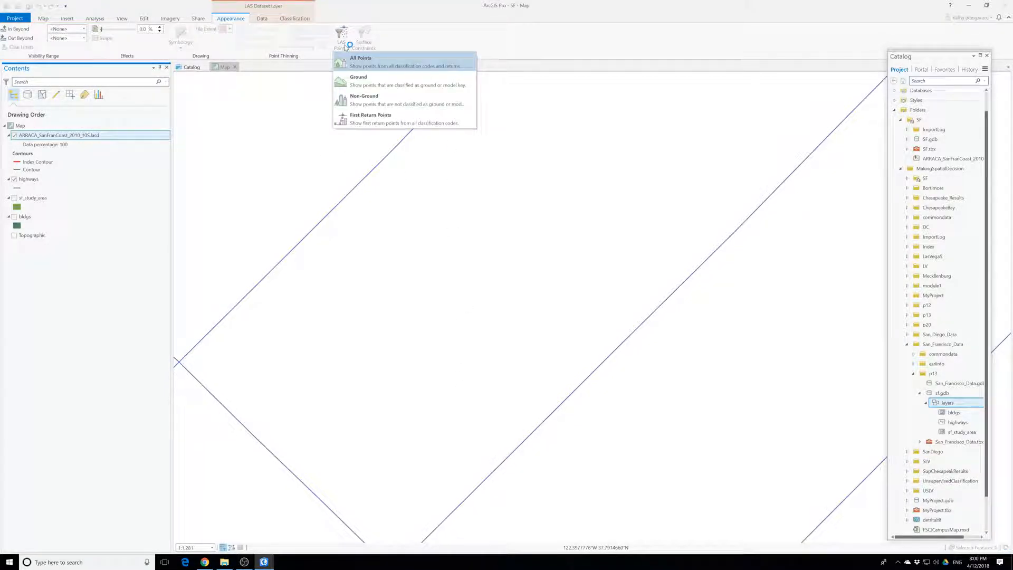
pyautogui.click(282, 67)
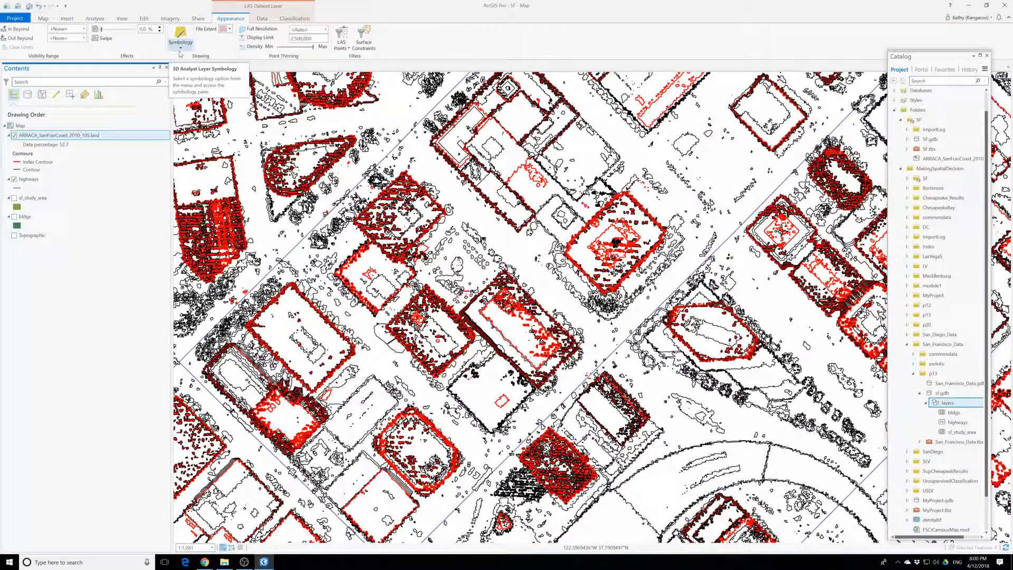
# Add surface elevation symbology to the contoured LAS dataset layer and turn off the highways layer.
pyautogui.click(181, 46)
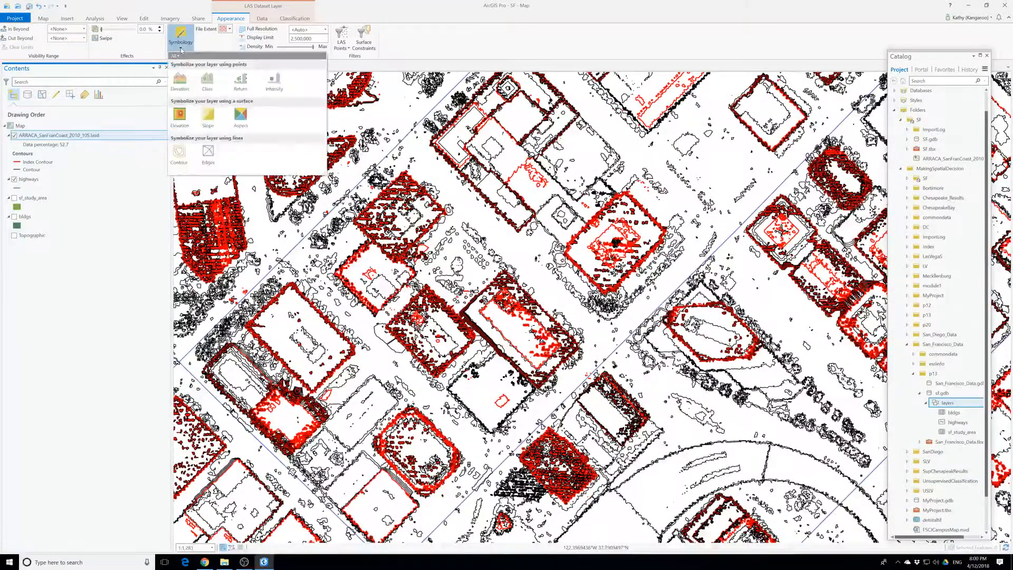
pyautogui.click(182, 80)
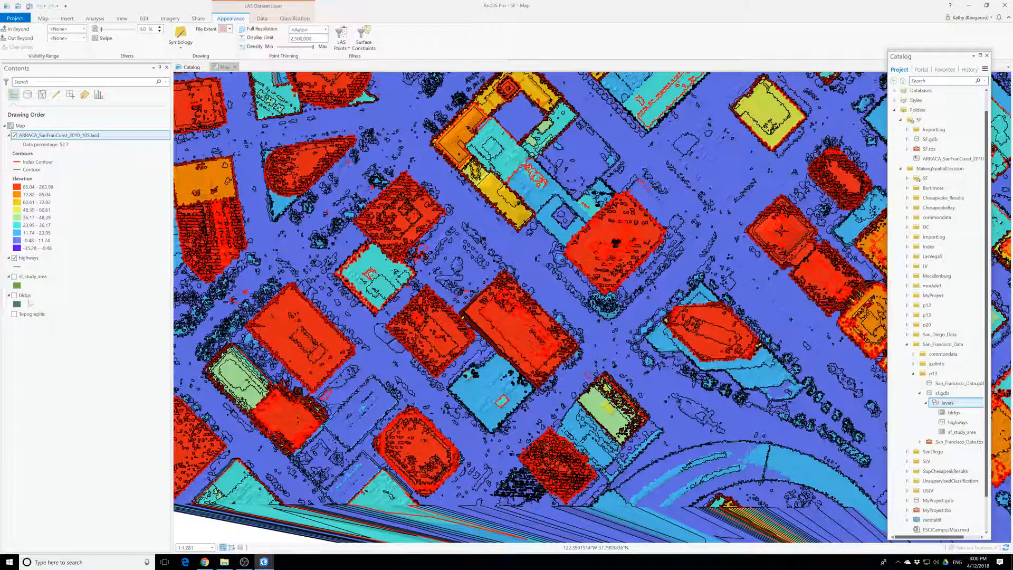
pyautogui.click(14, 258)
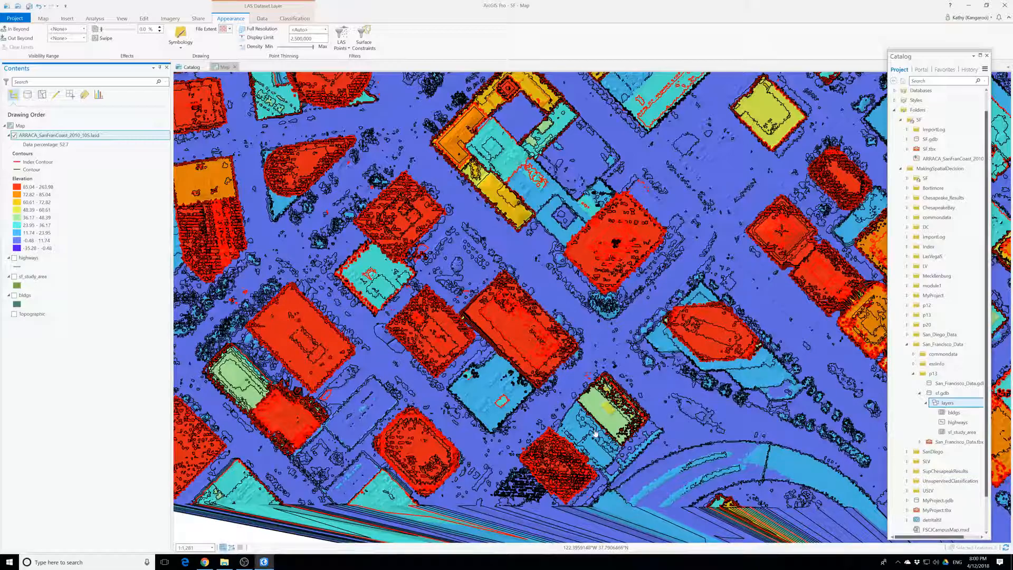
pyautogui.scroll(3, 596, 434)
pyautogui.scroll(-3, 596, 433)
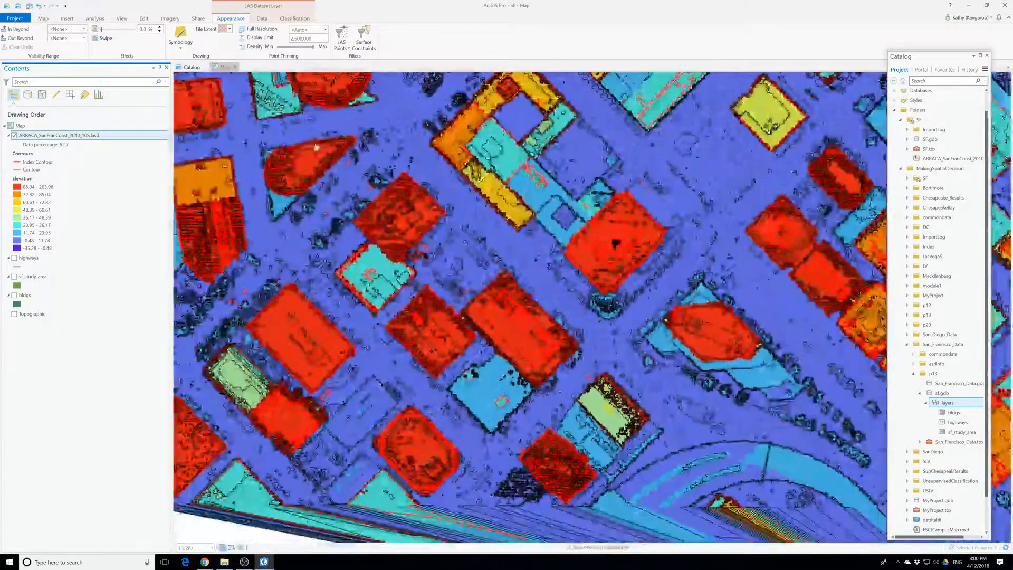
# Symbolize the LAS dataset layer with only the surface elevation, without contours, and close the symbology settings.
pyautogui.click(181, 50)
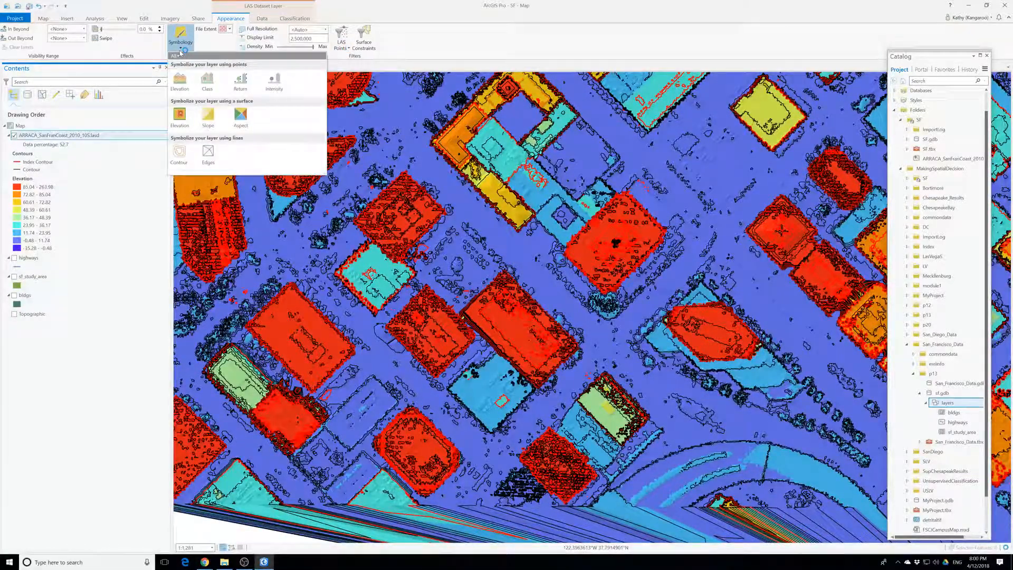
pyautogui.click(181, 125)
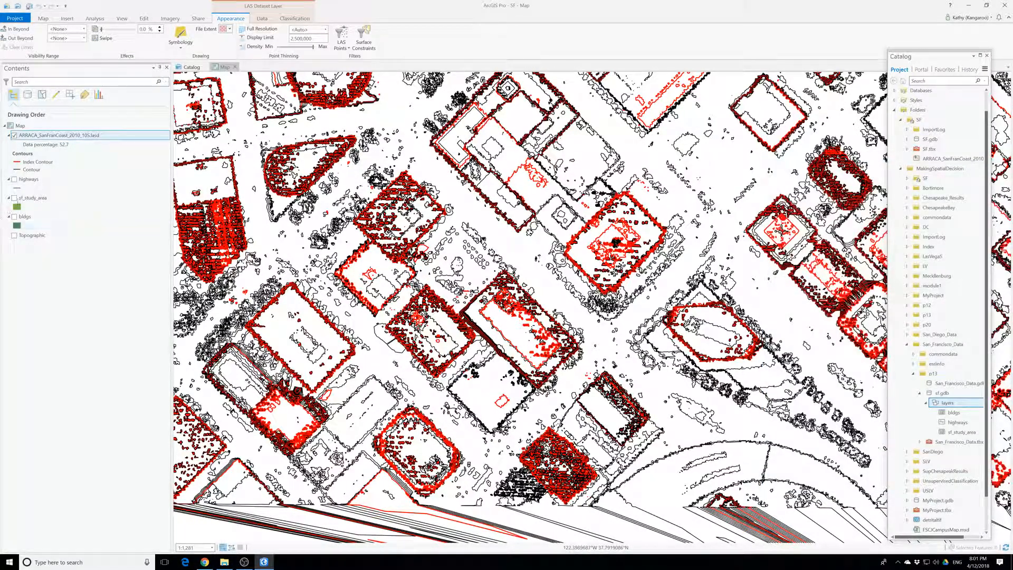
pyautogui.click(180, 45)
pyautogui.click(179, 116)
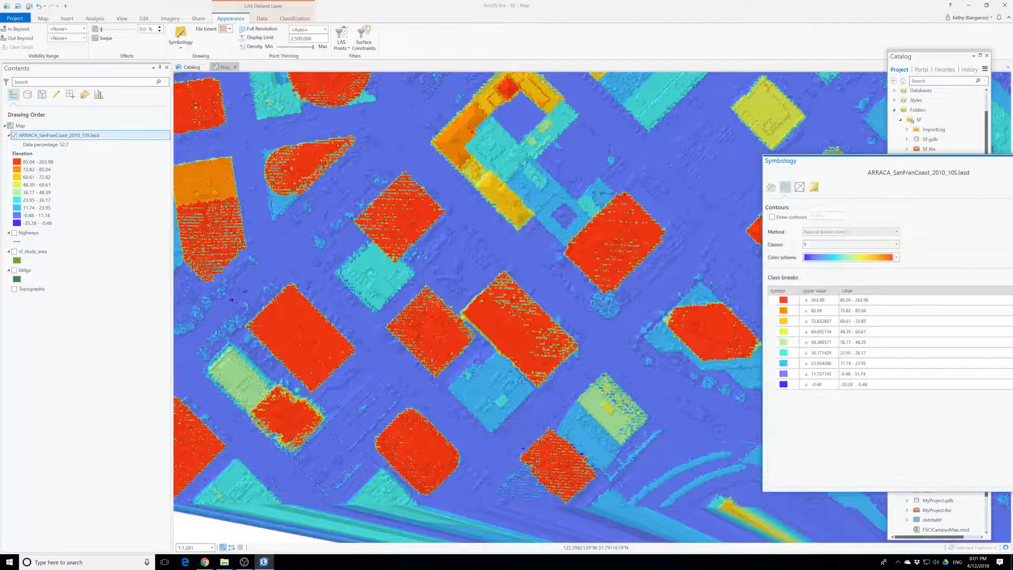
pyautogui.click(1012, 161)
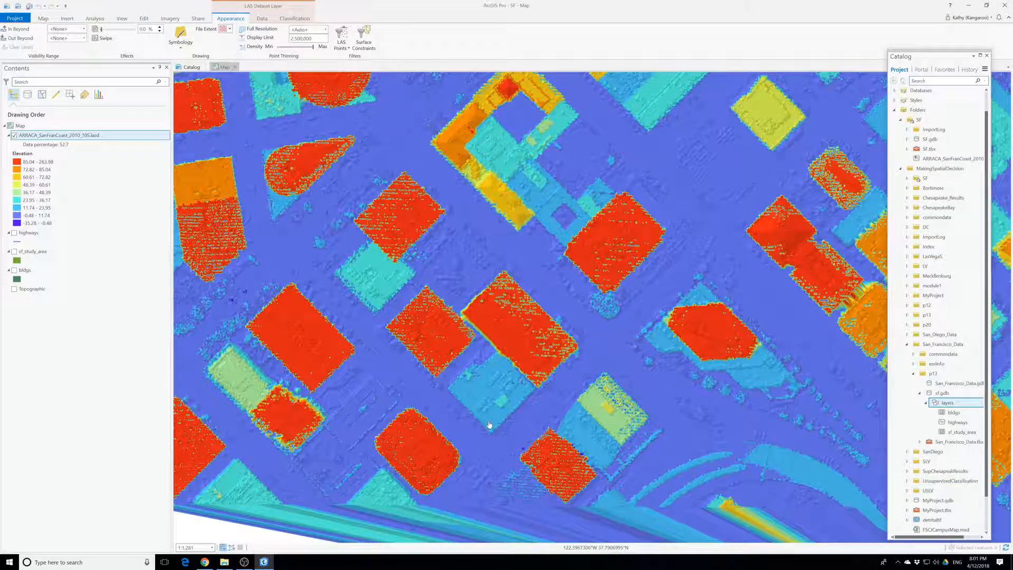
# Examine the building elevations on the LAS surface up close and review the layer's LAS point filter choices.
pyautogui.scroll(4, 489, 424)
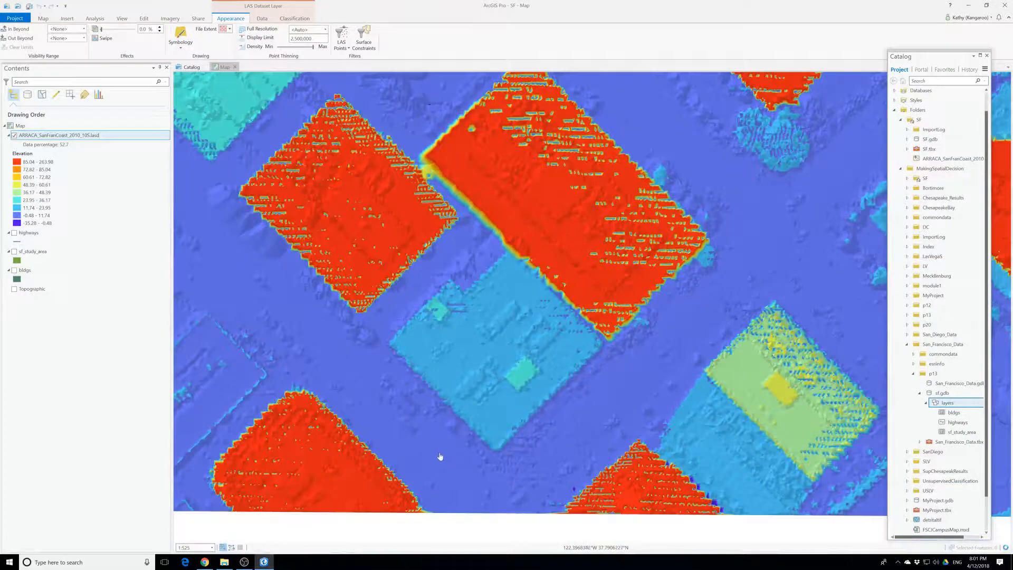
pyautogui.scroll(4, 439, 456)
pyautogui.scroll(-8, 442, 456)
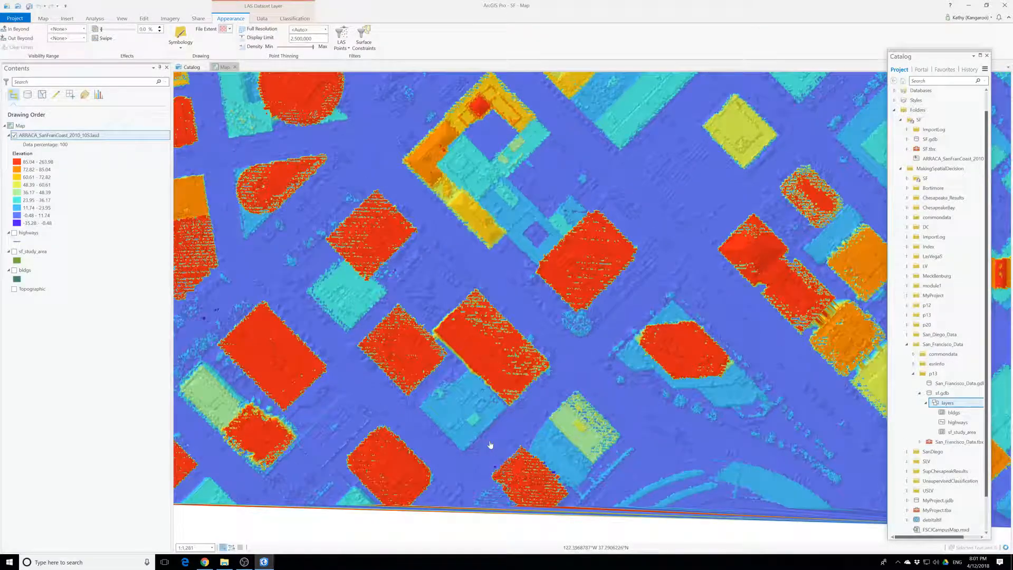
pyautogui.moveTo(522, 444); pyautogui.dragTo(477, 448)
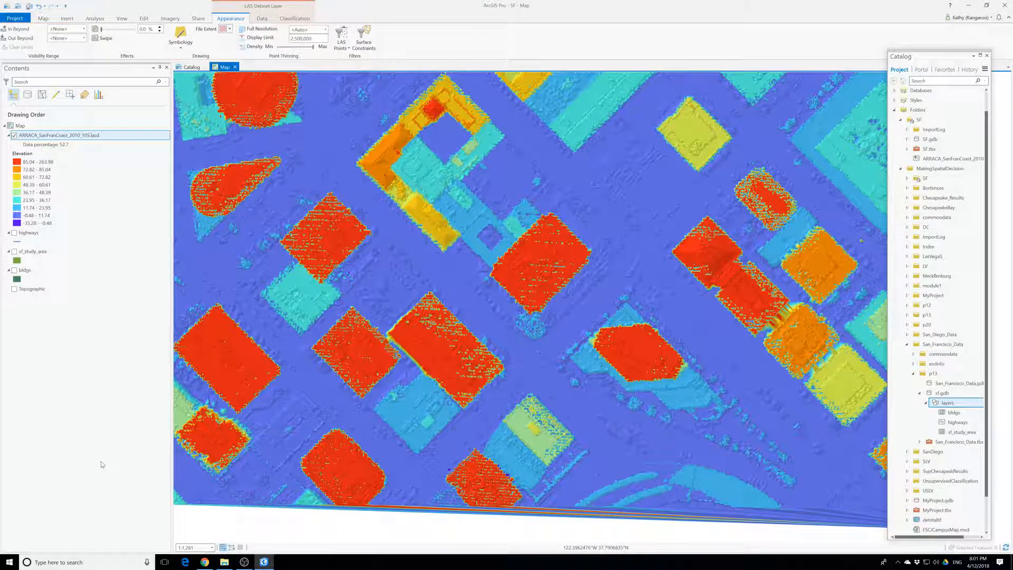
pyautogui.click(341, 38)
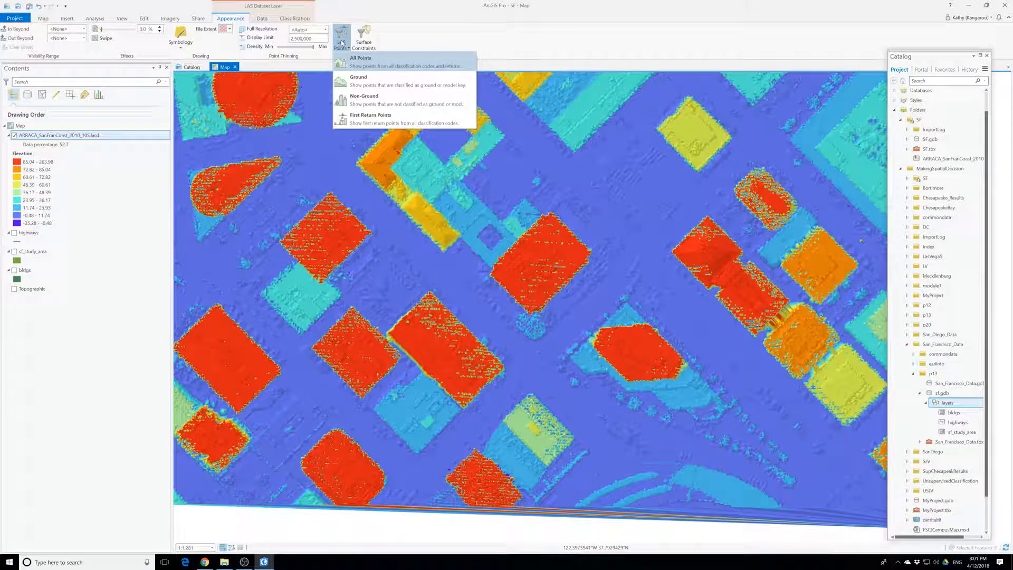
pyautogui.click(374, 94)
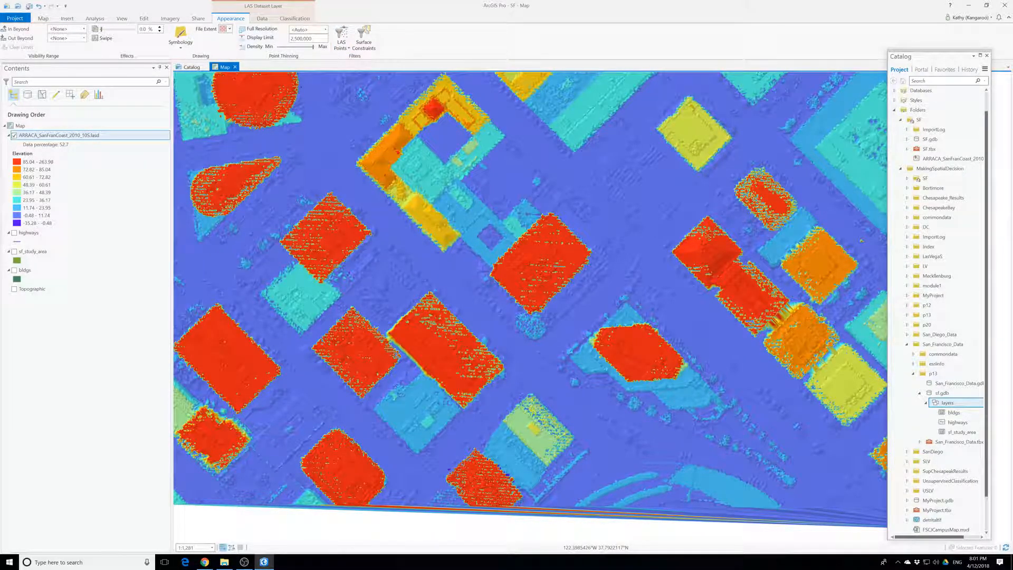
# Convert the map to a global 3D scene and view the LAS elevation surface at an oblique angle.
pyautogui.click(123, 19)
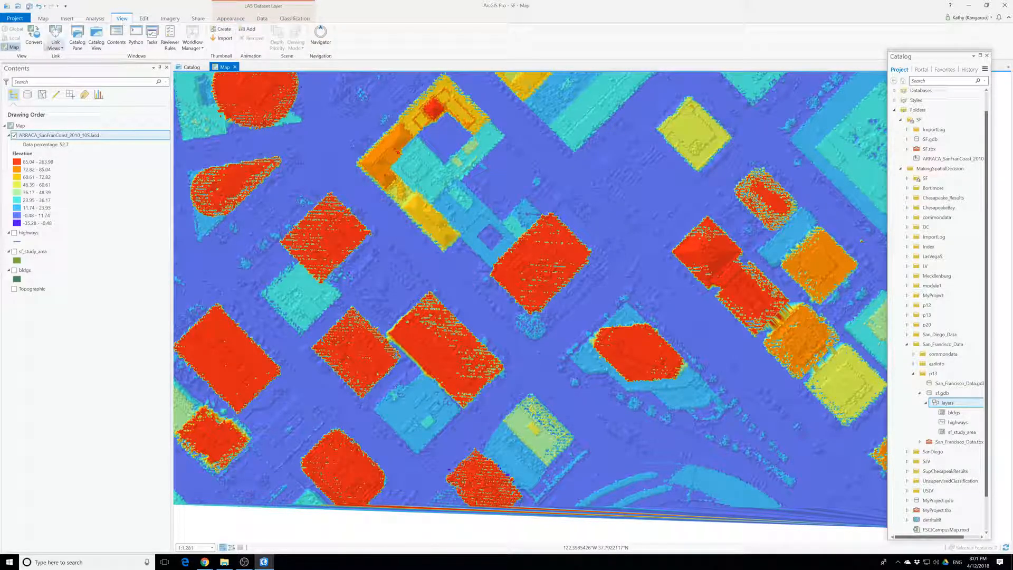
pyautogui.click(45, 42)
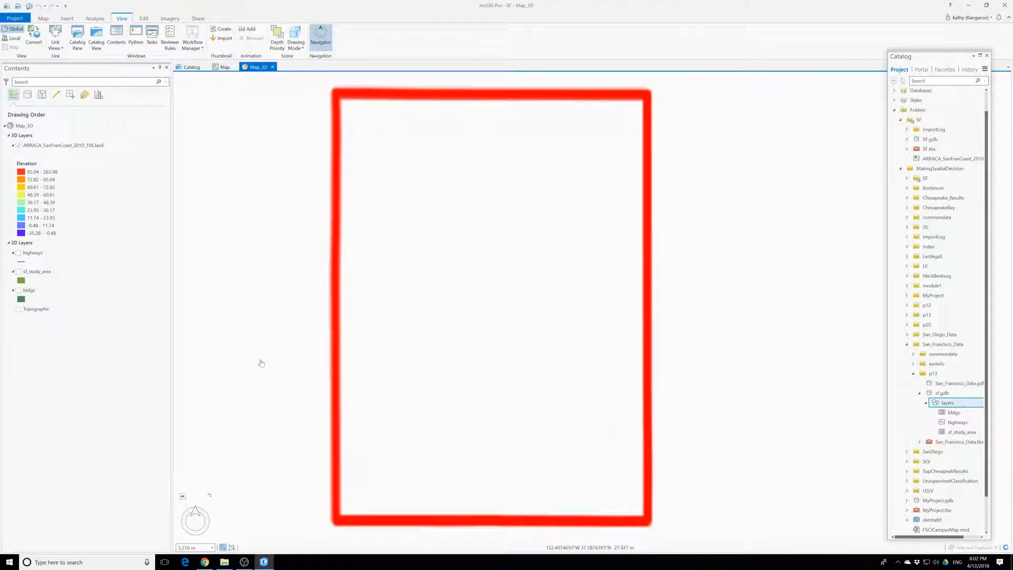
pyautogui.moveTo(261, 355); pyautogui.dragTo(292, 265, button='middle')
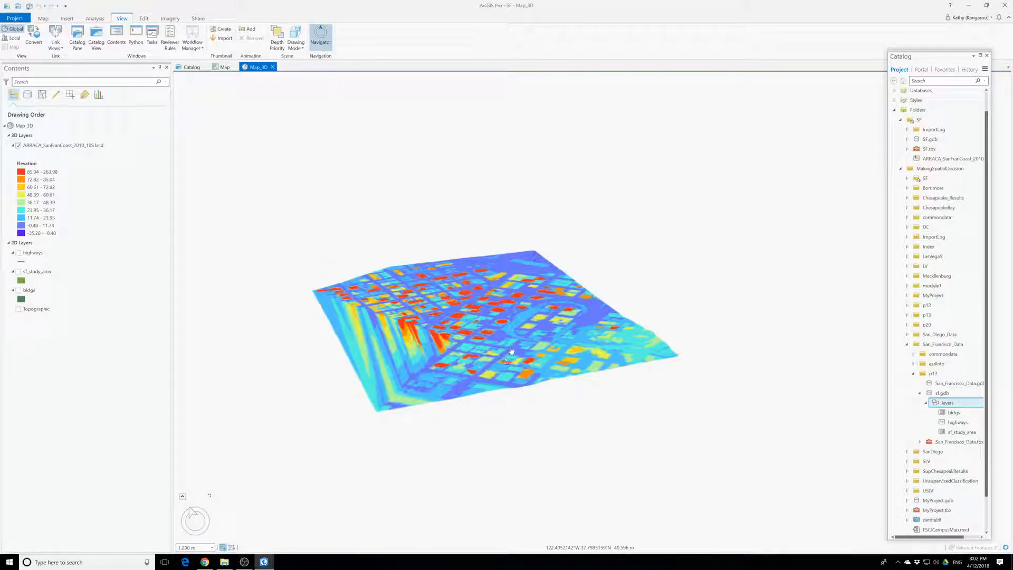
pyautogui.moveTo(512, 413)
pyautogui.mouseDown(button='middle')
pyautogui.moveTo(516, 374)
pyautogui.moveTo(514, 412)
pyautogui.mouseUp(button='middle')
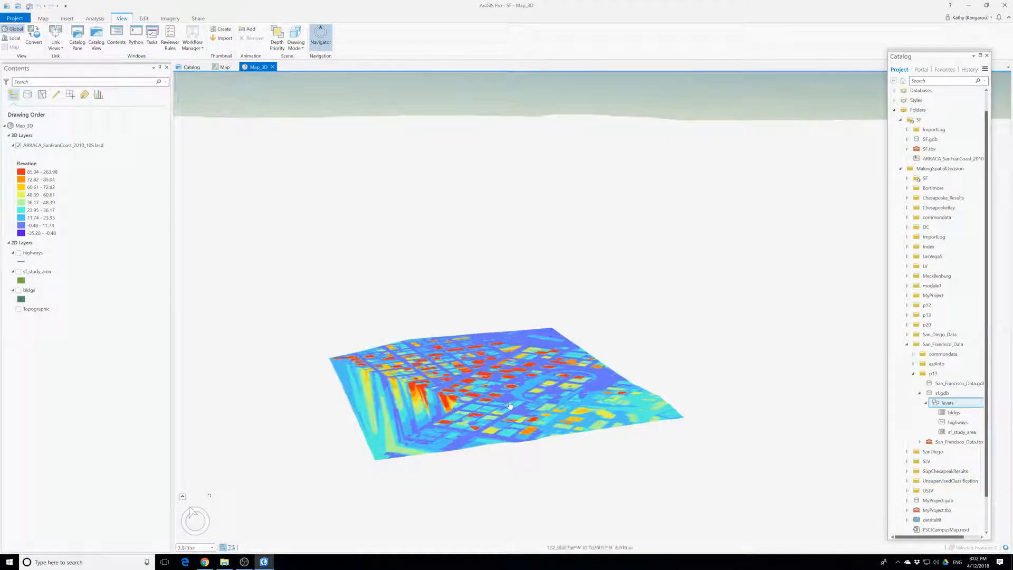
# Turn on the Topographic basemap in the 3D scene and examine the elevation surface against the surrounding streets.
pyautogui.click(19, 310)
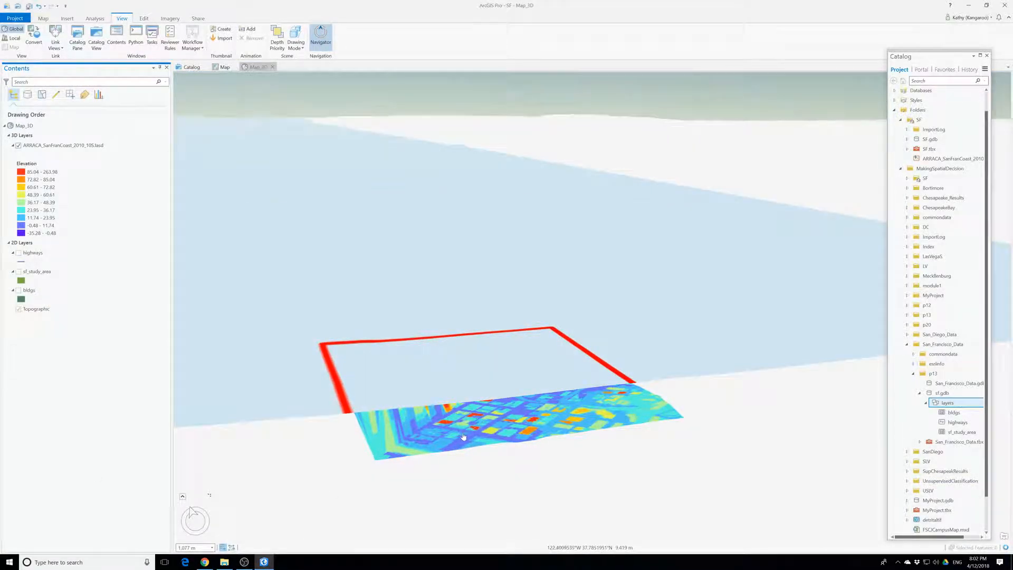
pyautogui.scroll(1, 464, 436)
pyautogui.scroll(2, 464, 436)
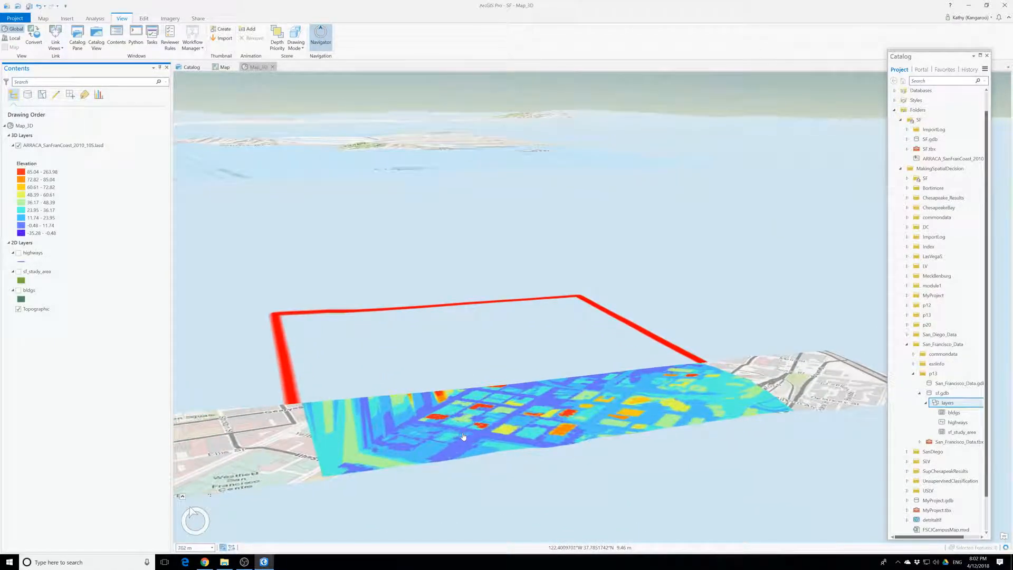
pyautogui.moveTo(463, 436)
pyautogui.mouseDown(button='middle')
pyautogui.moveTo(511, 475)
pyautogui.moveTo(478, 452)
pyautogui.moveTo(453, 463)
pyautogui.moveTo(487, 458)
pyautogui.mouseUp(button='middle')
pyautogui.scroll(2, 486, 458)
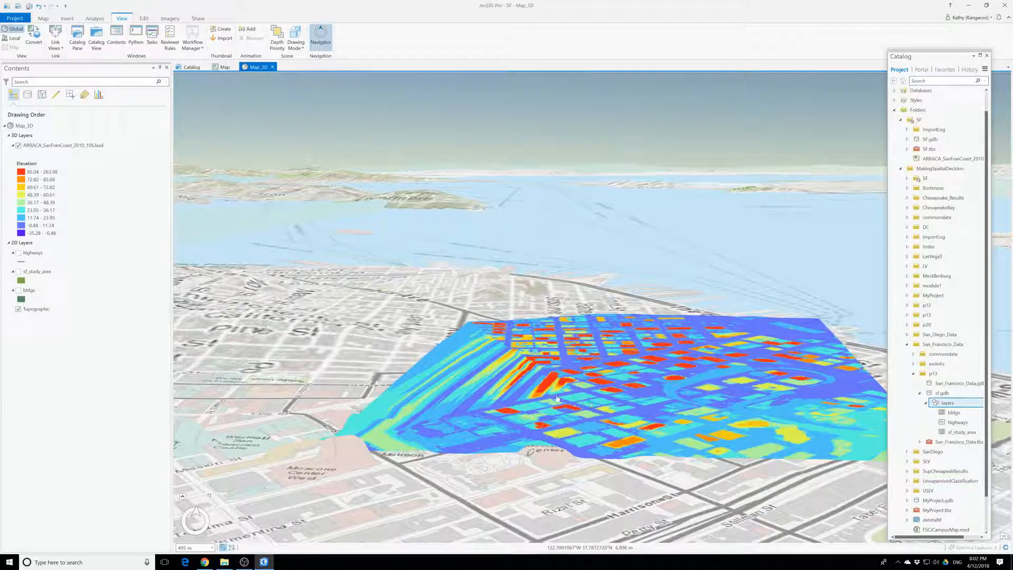
pyautogui.moveTo(468, 269); pyautogui.dragTo(428, 272)
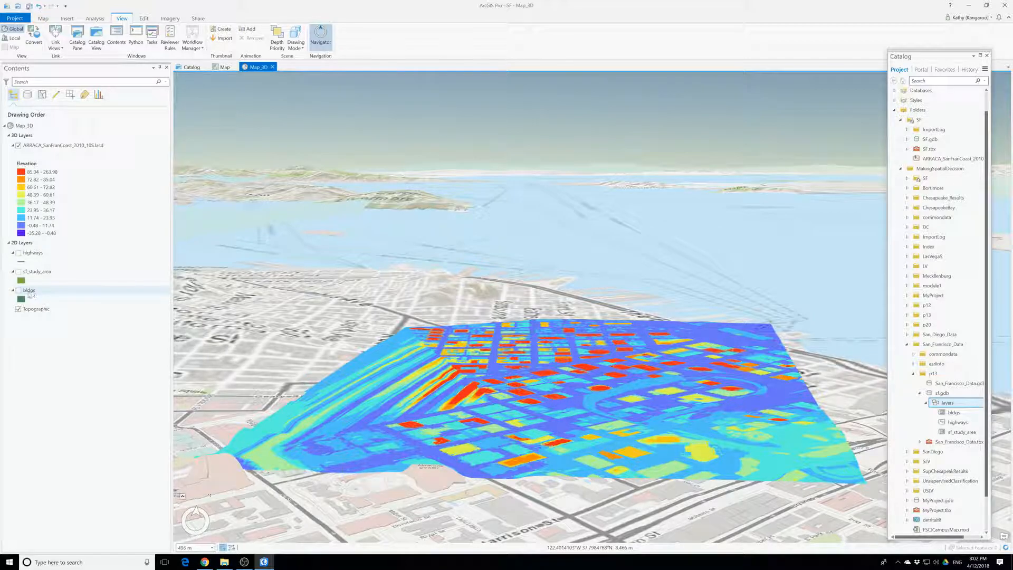
# Turn on the bldgs layer in the 3D scene and move it into the 3D layers above the LAS dataset.
pyautogui.click(30, 292)
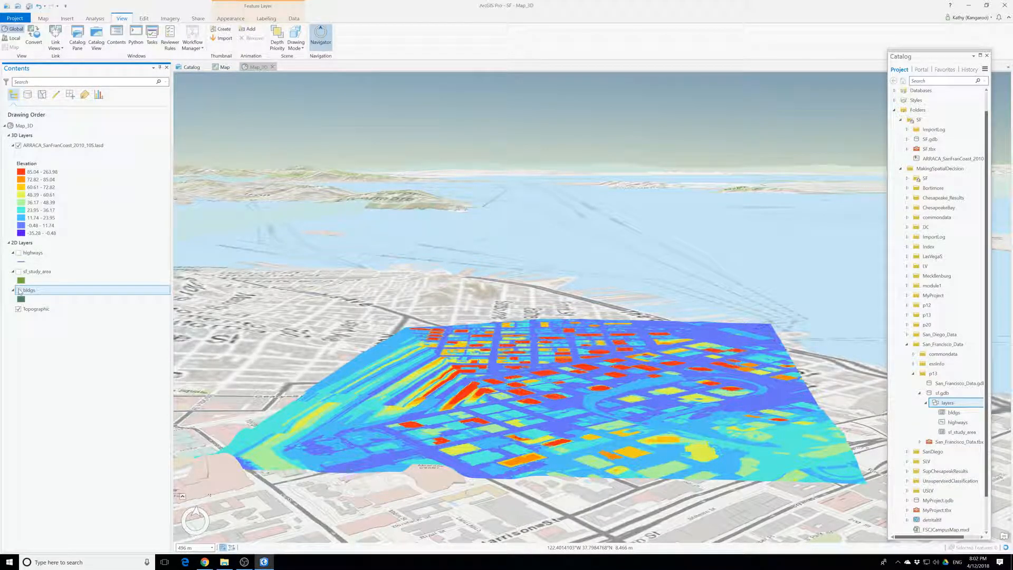
pyautogui.click(19, 290)
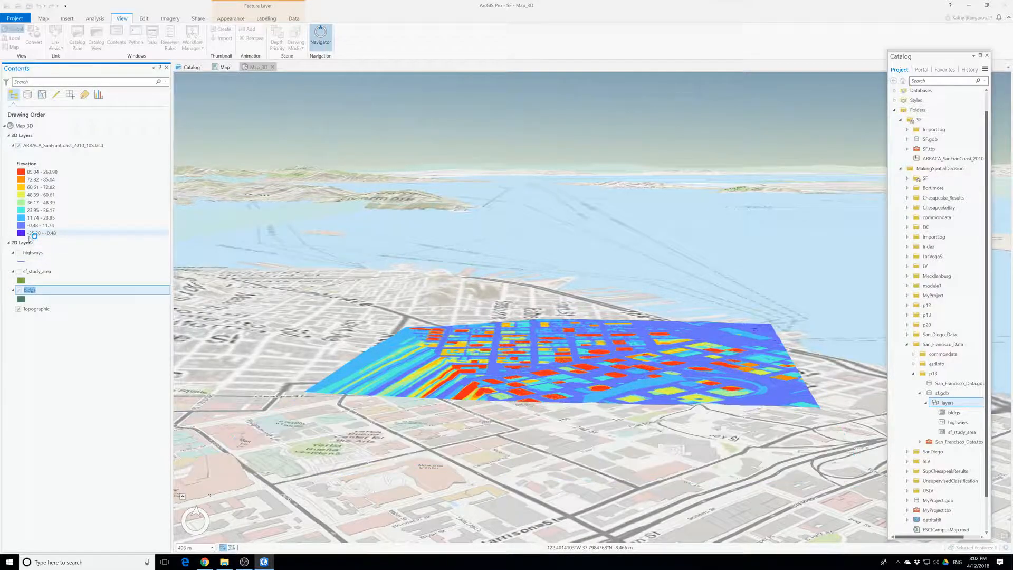
pyautogui.moveTo(15, 292); pyautogui.dragTo(28, 155)
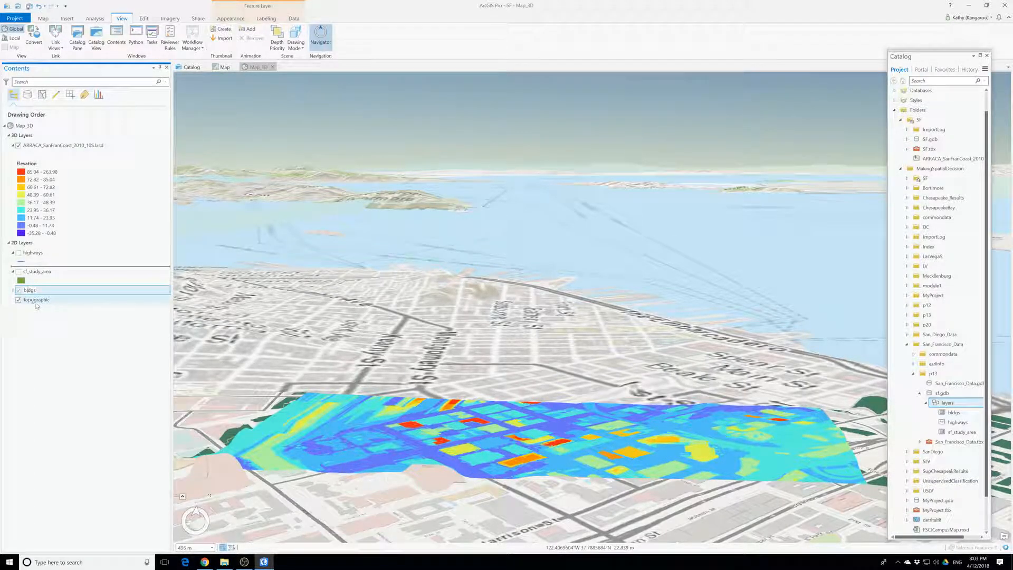
pyautogui.click(18, 290)
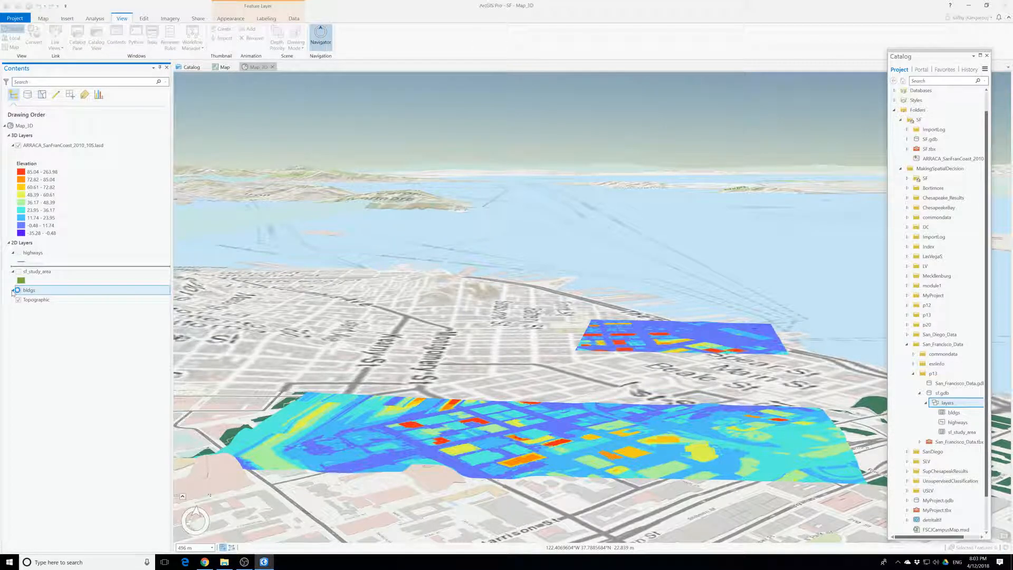
pyautogui.click(12, 290)
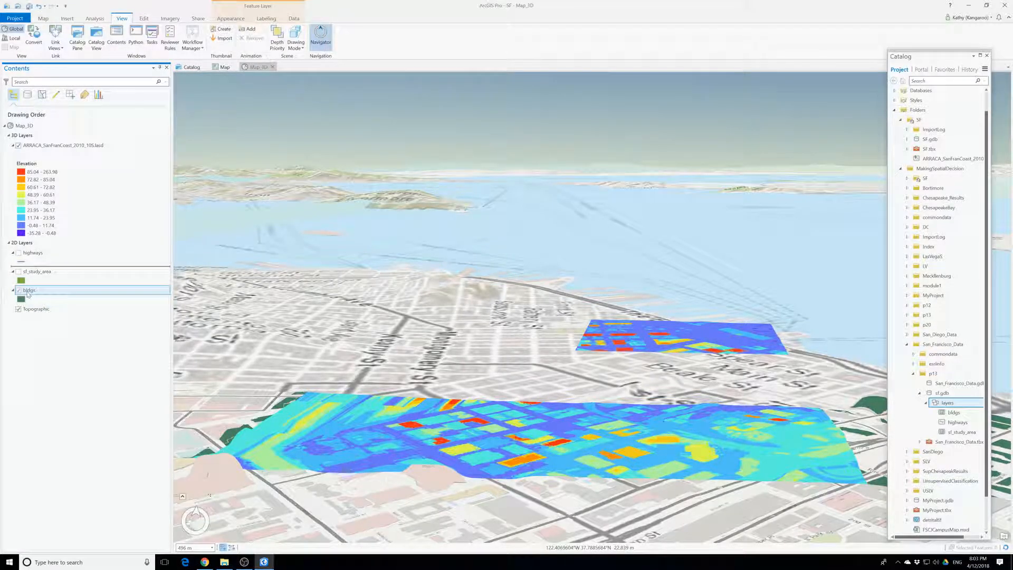
pyautogui.moveTo(18, 274); pyautogui.dragTo(12, 233)
pyautogui.moveTo(14, 169); pyautogui.dragTo(15, 143)
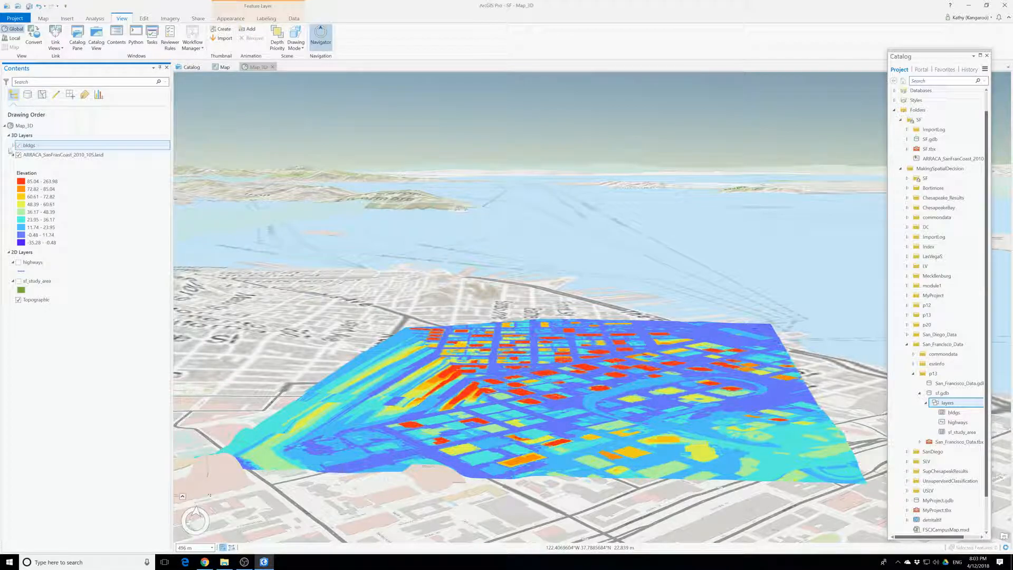
pyautogui.click(20, 146)
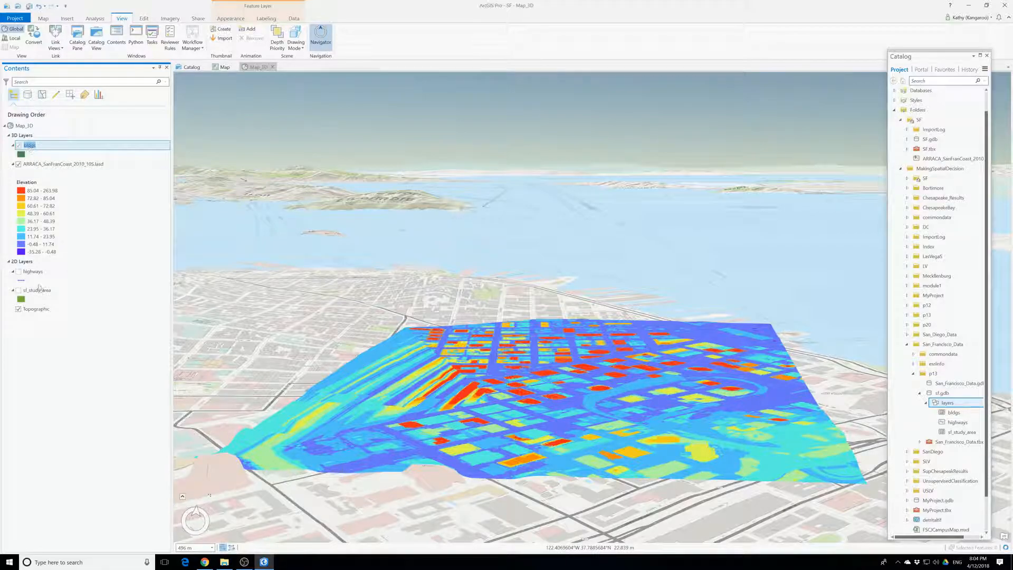
# Return to the 2D map, search the geoprocessing tools for "las point", and open LAS Point Statistics By Area.
pyautogui.click(236, 66)
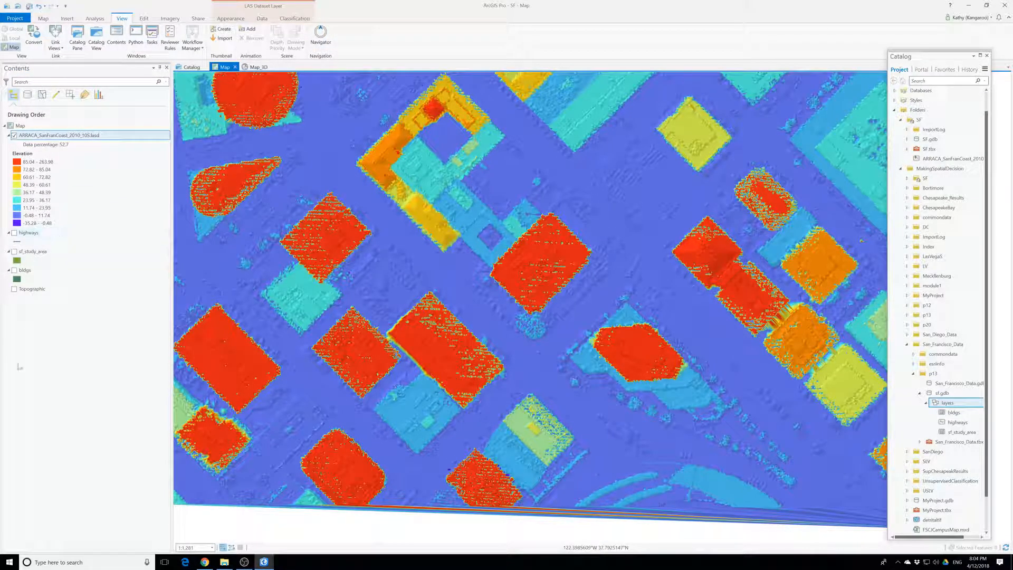
pyautogui.click(95, 19)
pyautogui.click(104, 36)
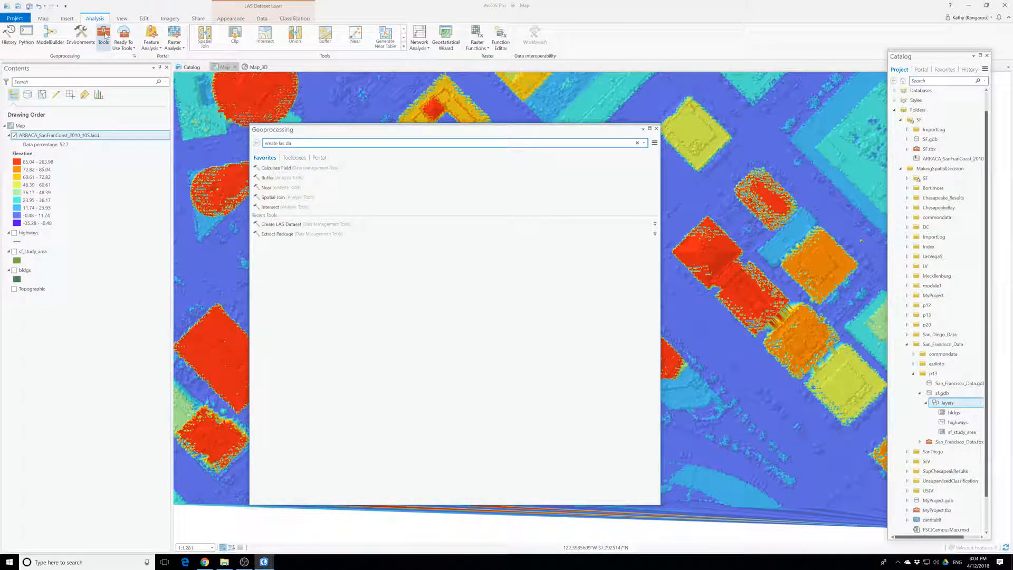
pyautogui.click(254, 152)
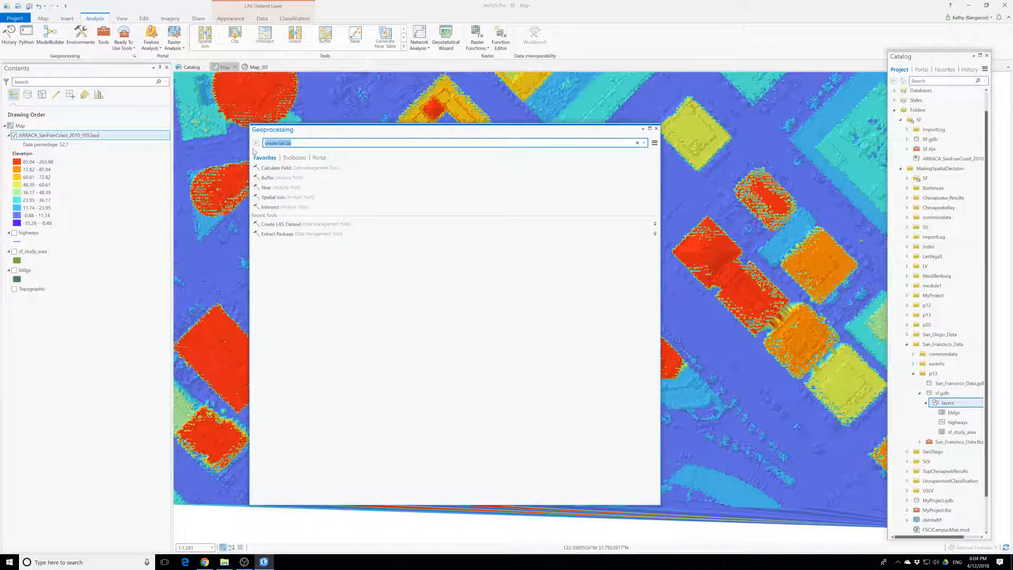
pyautogui.write('cas poin')
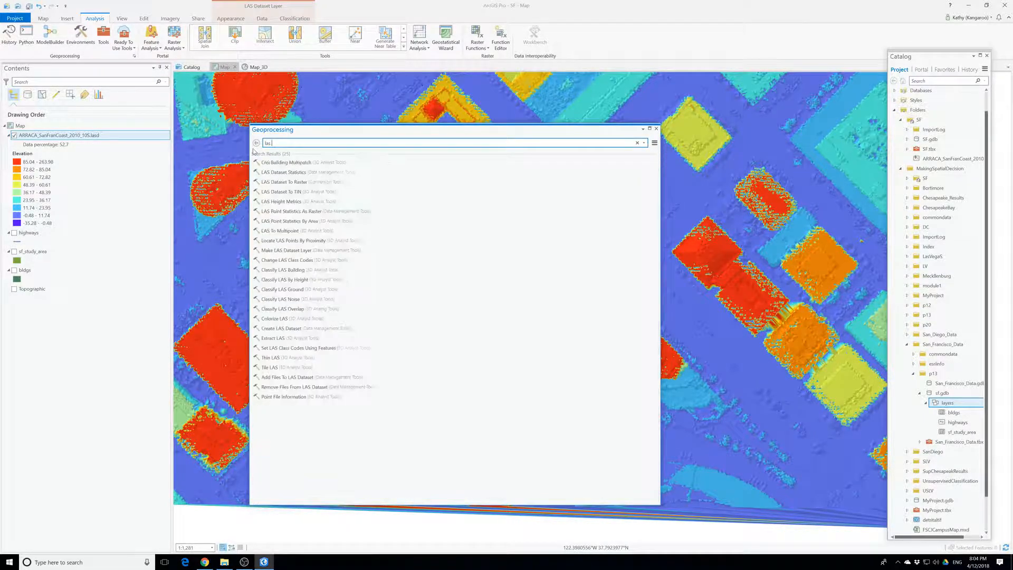
pyautogui.write('t')
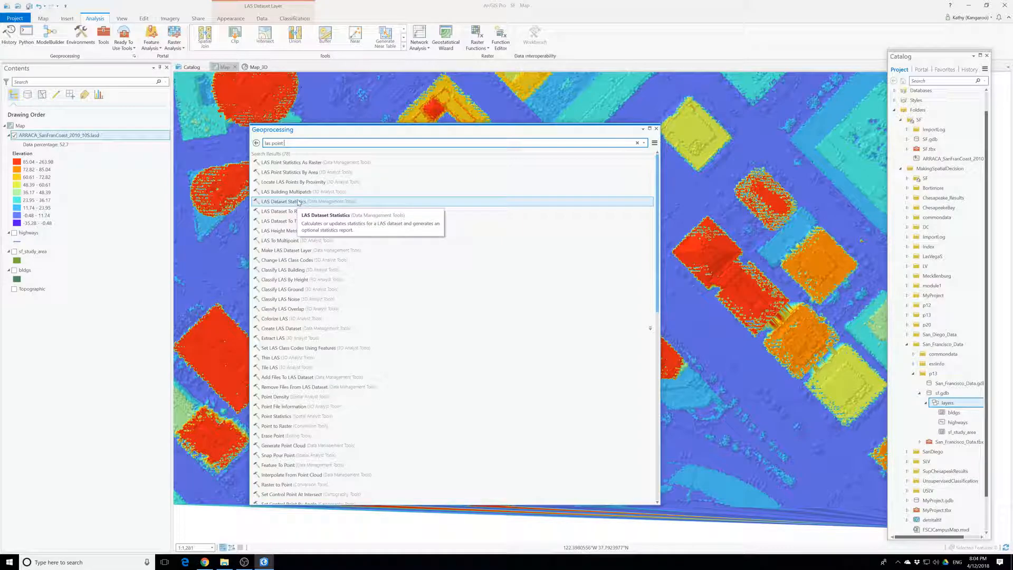
pyautogui.click(310, 163)
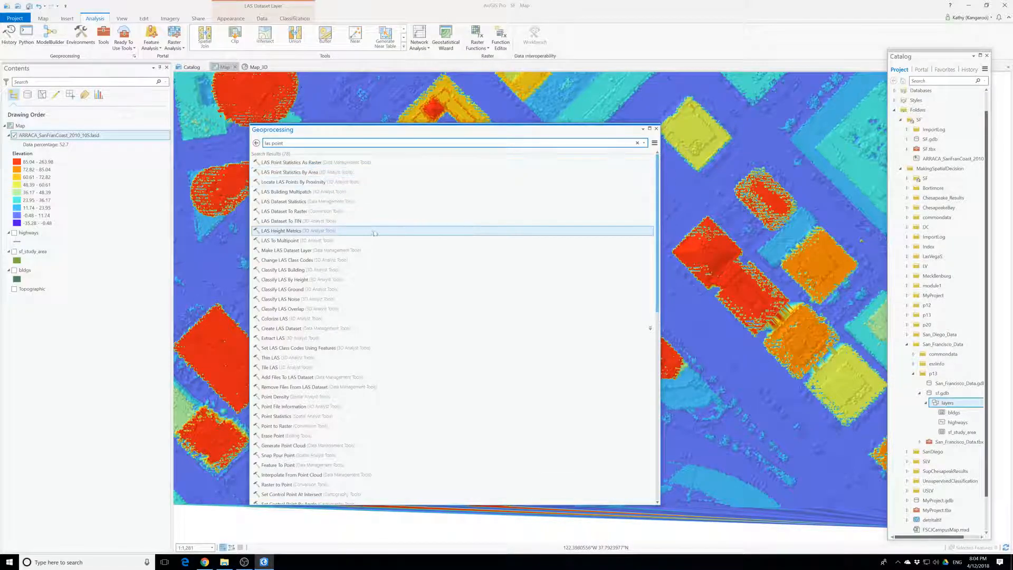
pyautogui.click(316, 173)
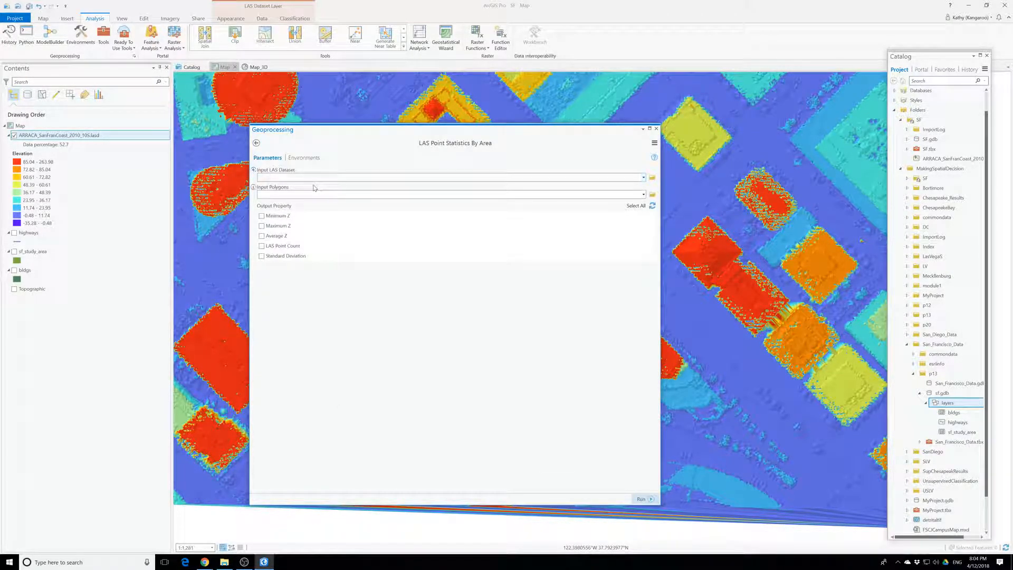
# Run LAS Point Statistics By Area on the San Francisco LAS dataset with bldgs polygons and Maximum Z output, then close the tool.
pyautogui.click(644, 178)
pyautogui.click(324, 188)
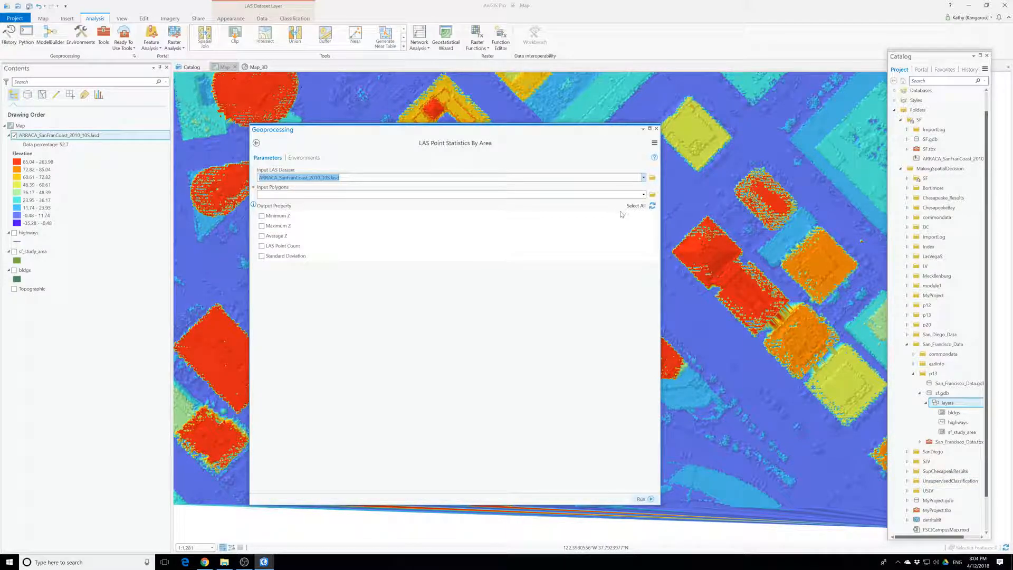
pyautogui.click(643, 194)
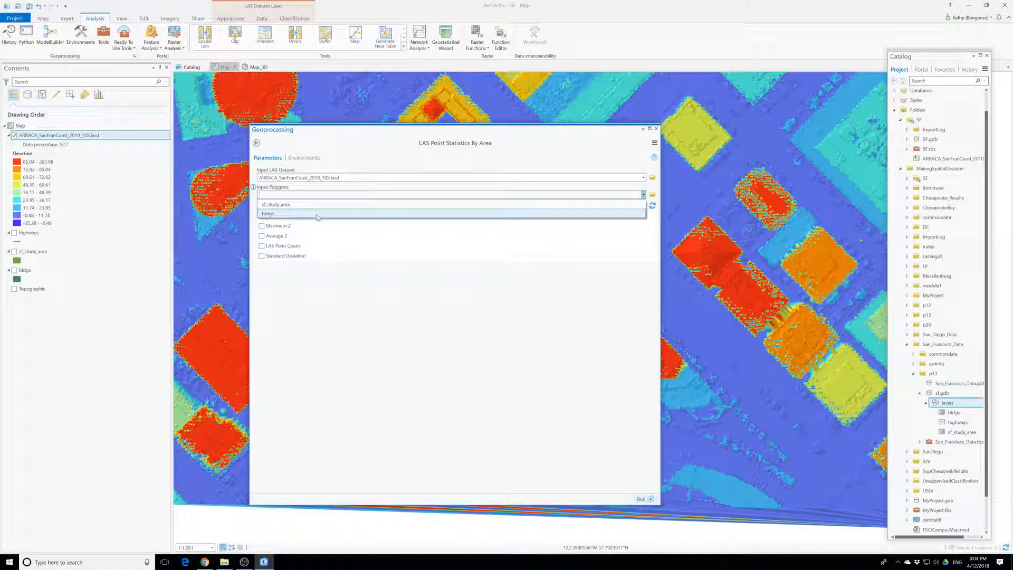
pyautogui.click(268, 213)
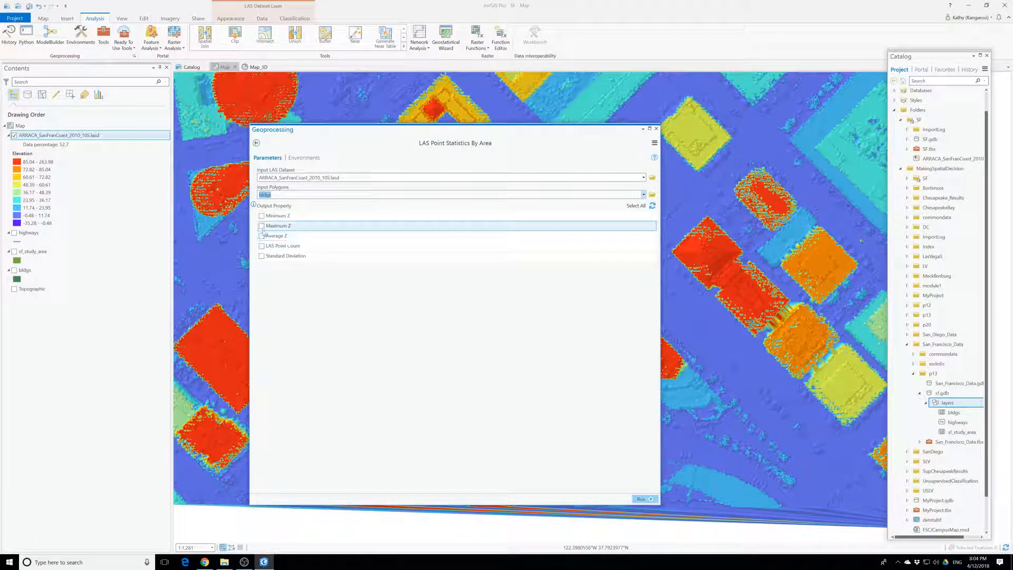
pyautogui.click(262, 226)
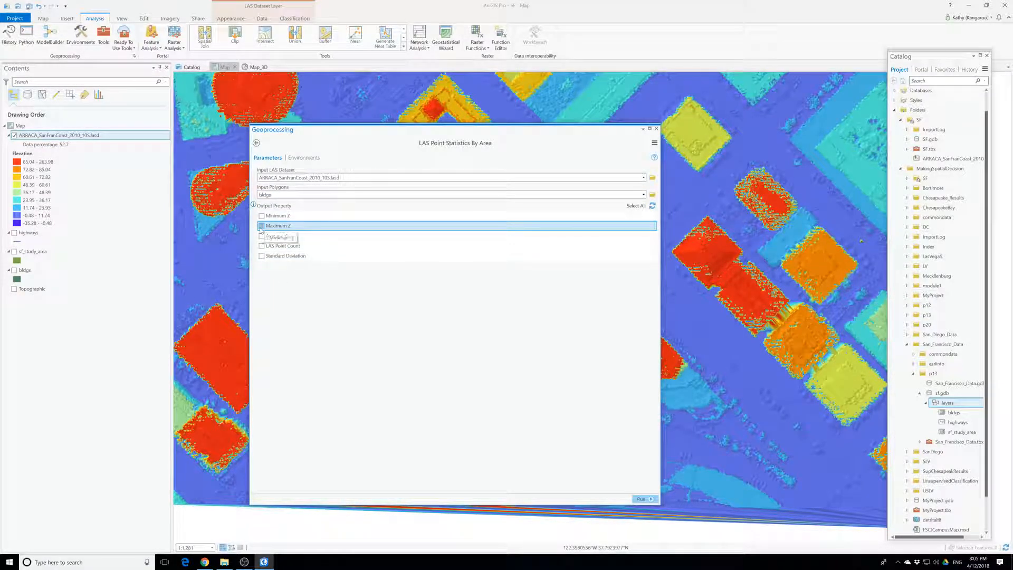
pyautogui.click(641, 499)
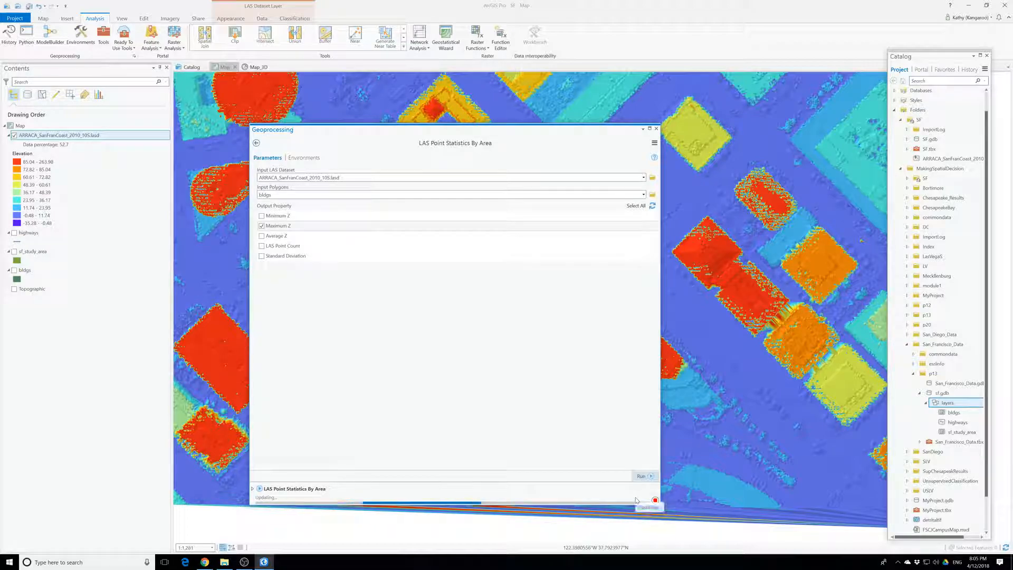
pyautogui.moveTo(636, 500)
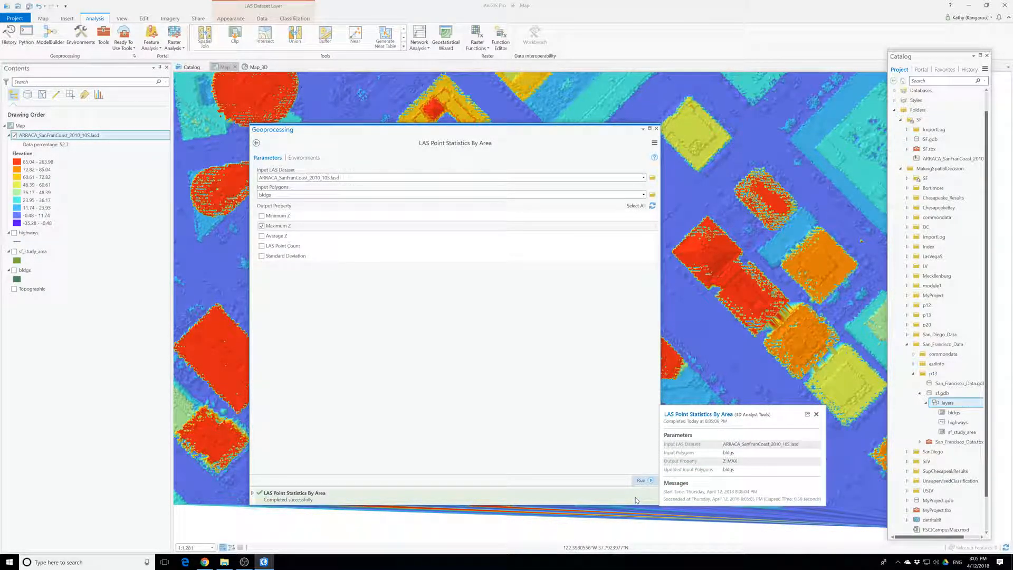
pyautogui.click(656, 129)
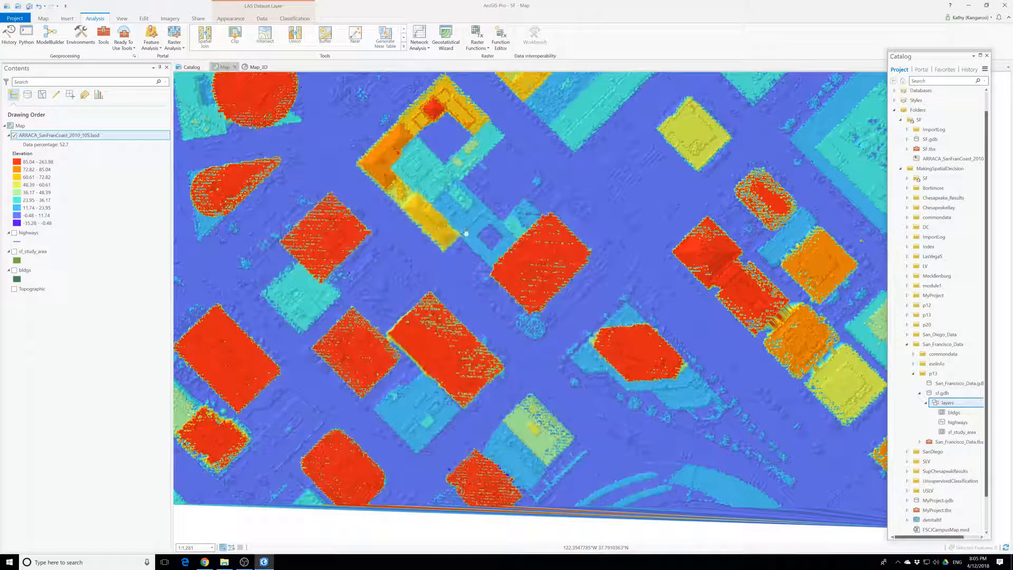
# Examine the z_min and z_max fields in the 2D map's bldgs attribute table, then close the table.
pyautogui.rightClick(24, 270)
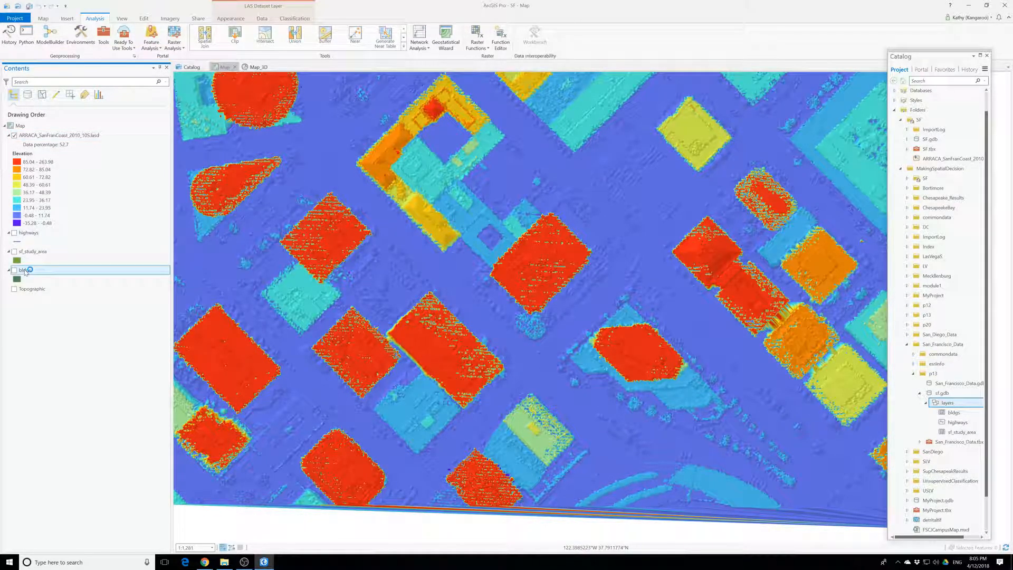
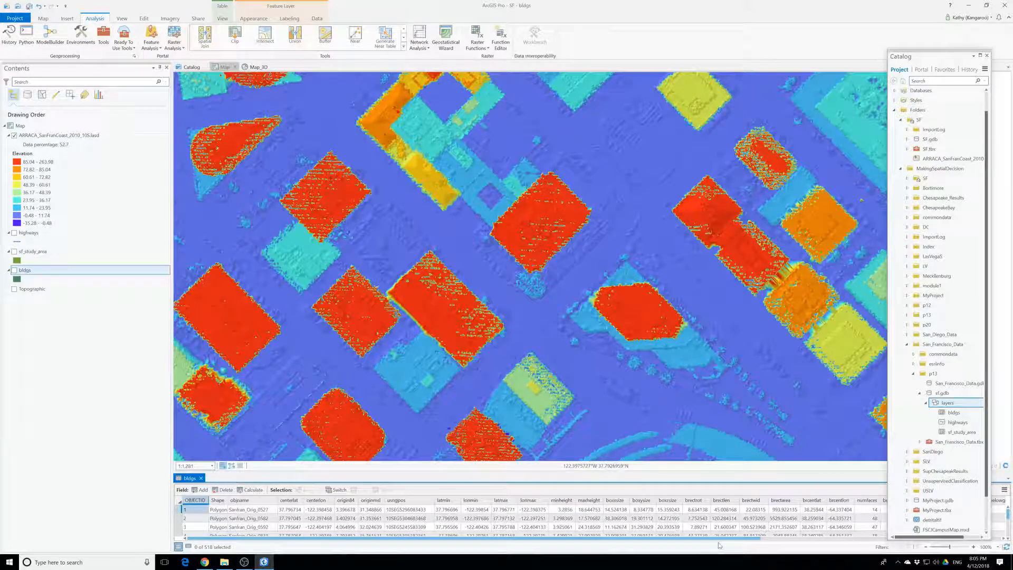
pyautogui.moveTo(748, 540); pyautogui.dragTo(978, 539)
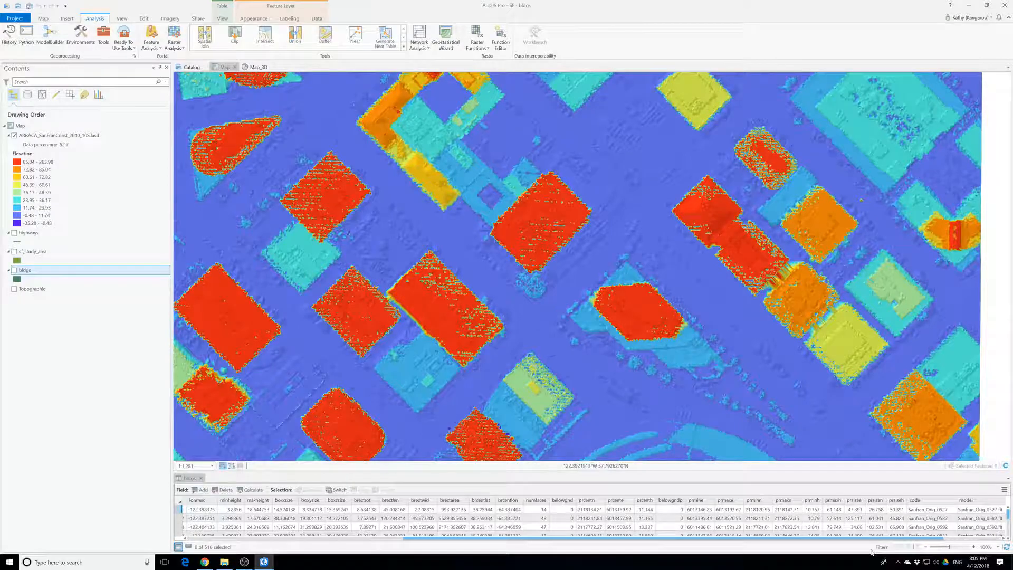
pyautogui.click(888, 540)
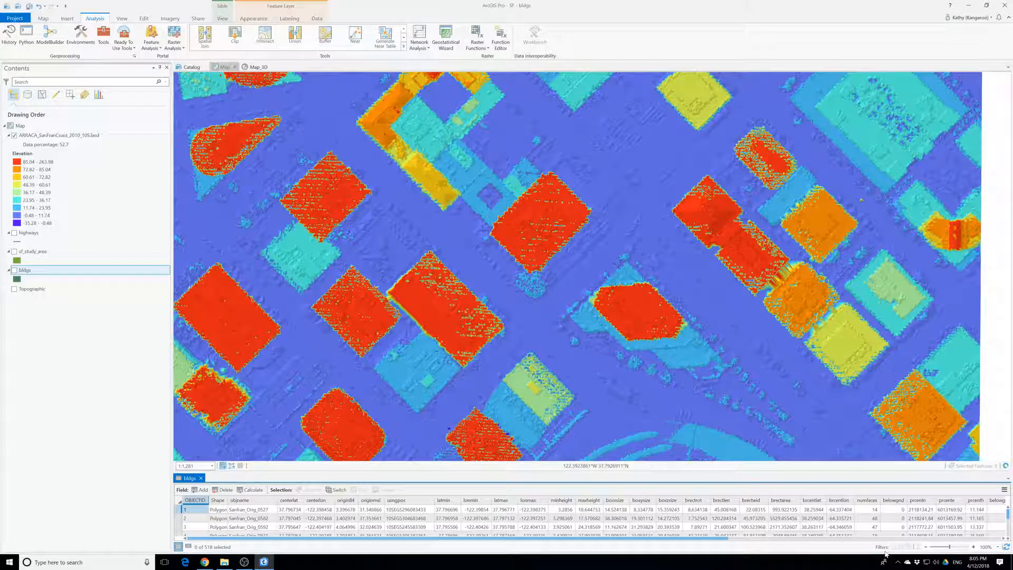
pyautogui.moveTo(721, 539); pyautogui.dragTo(978, 549)
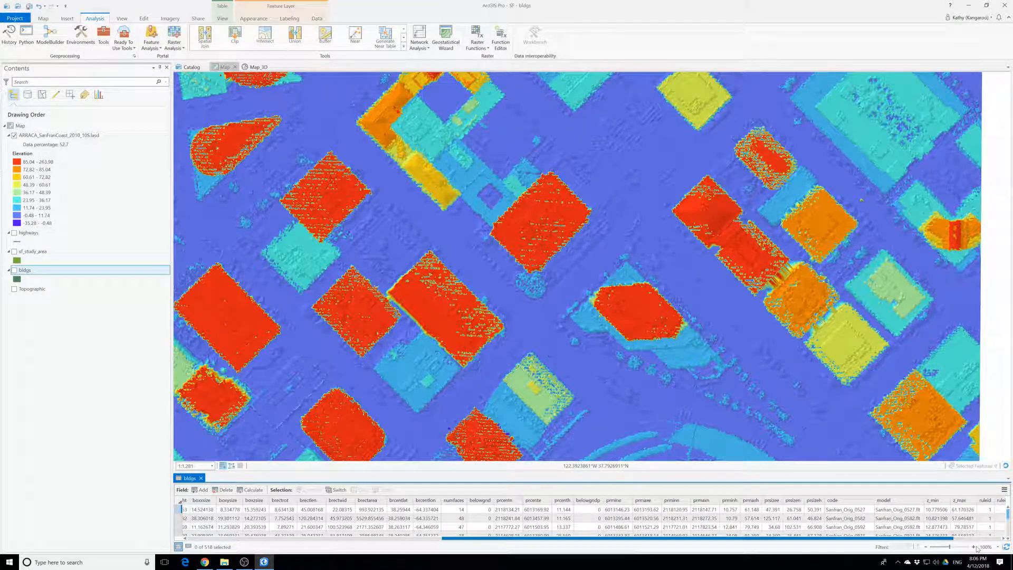
pyautogui.moveTo(978, 549); pyautogui.dragTo(1012, 549)
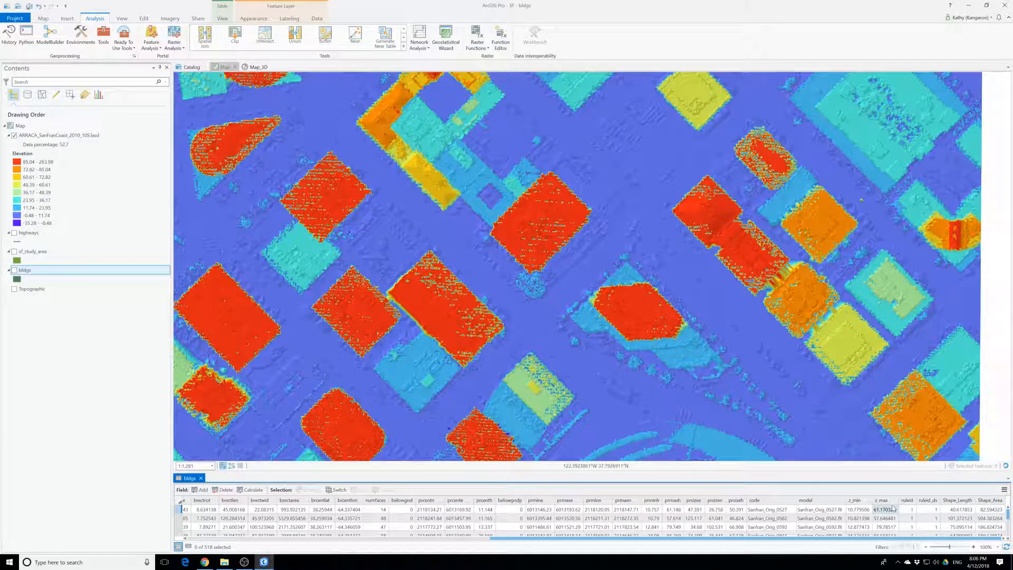
pyautogui.click(859, 510)
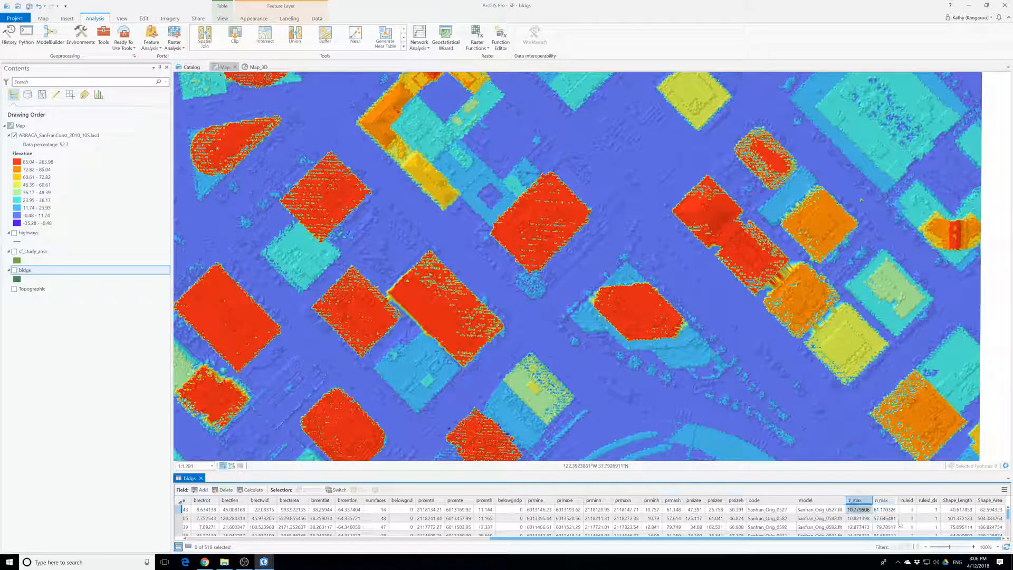
pyautogui.click(940, 536)
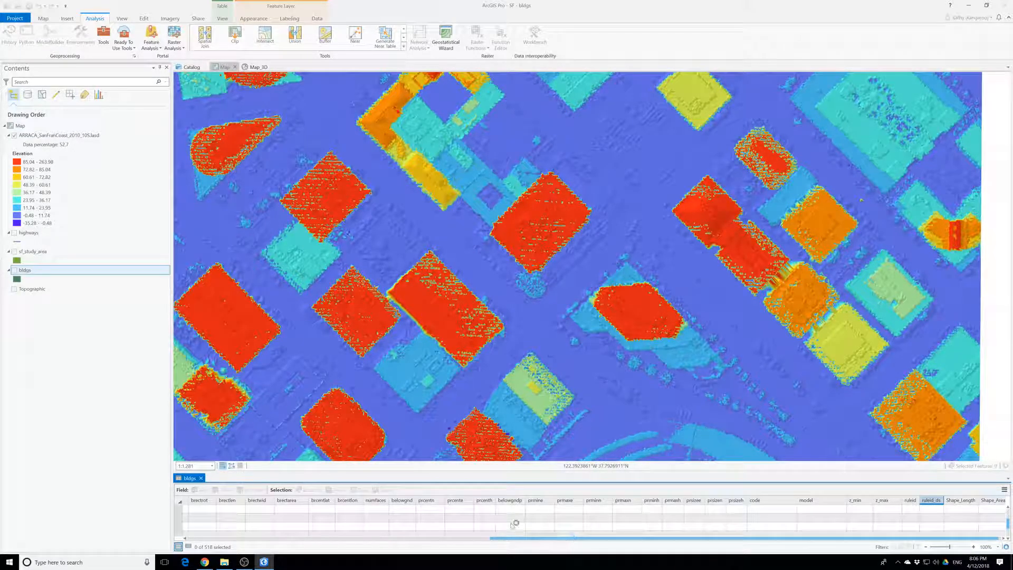
pyautogui.click(201, 478)
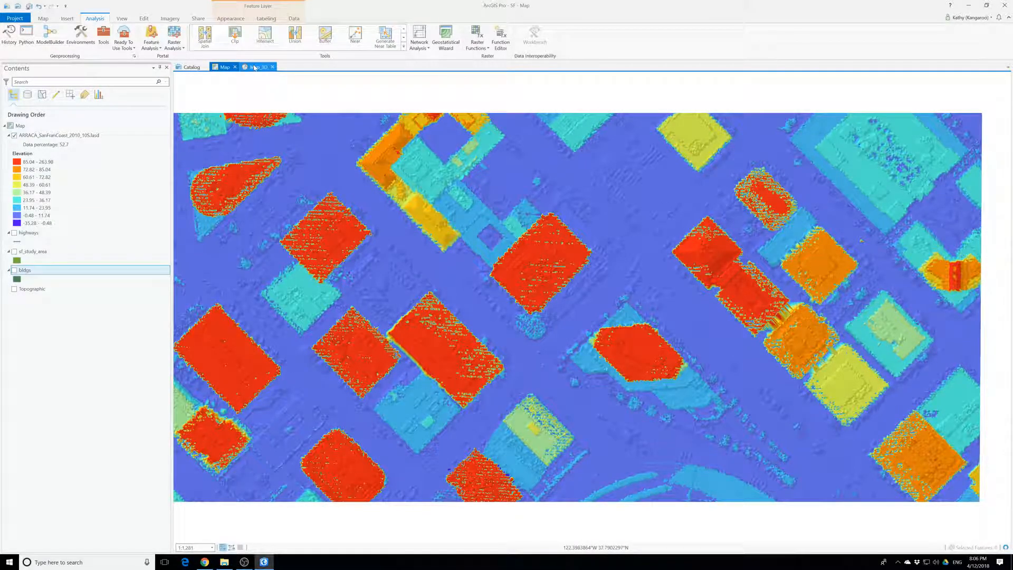
# Check the z_min and z_max fields in the 3D scene's bldgs attribute table, close it, and return to the 2D map.
pyautogui.click(254, 67)
pyautogui.rightClick(32, 146)
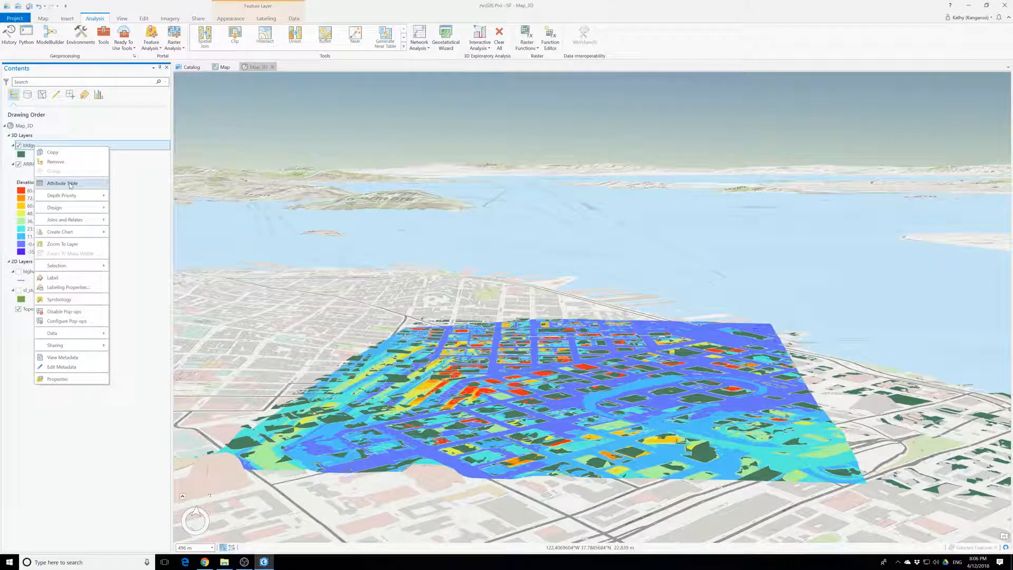
pyautogui.click(62, 183)
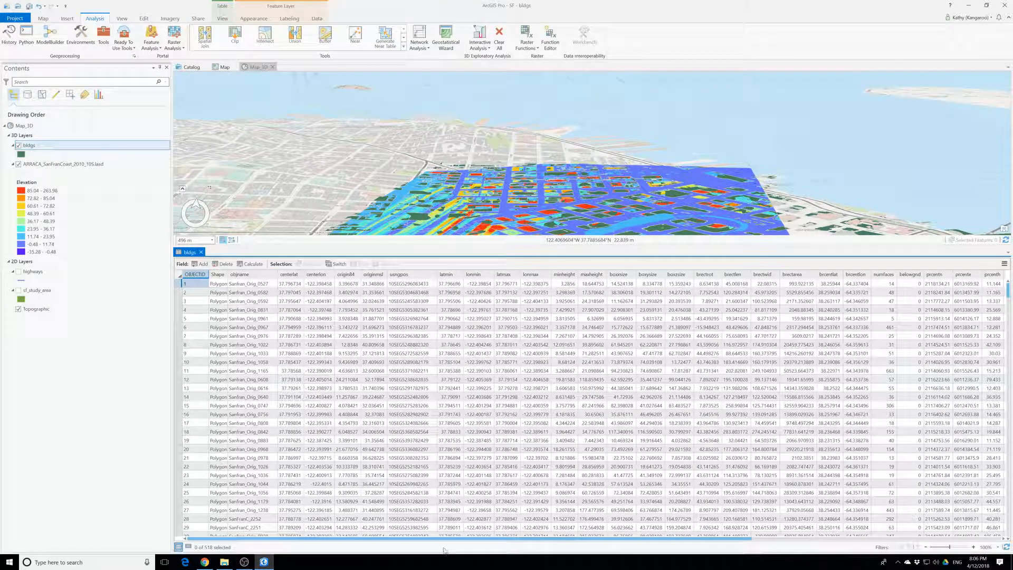
pyautogui.moveTo(371, 538); pyautogui.dragTo(562, 550)
pyautogui.moveTo(758, 557); pyautogui.dragTo(950, 551)
pyautogui.click(877, 274)
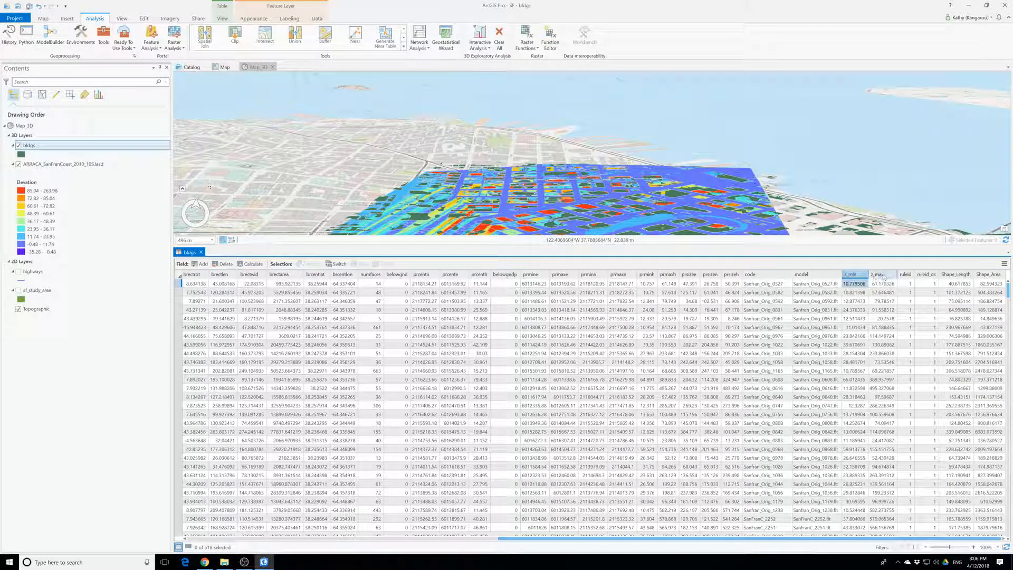
pyautogui.click(200, 253)
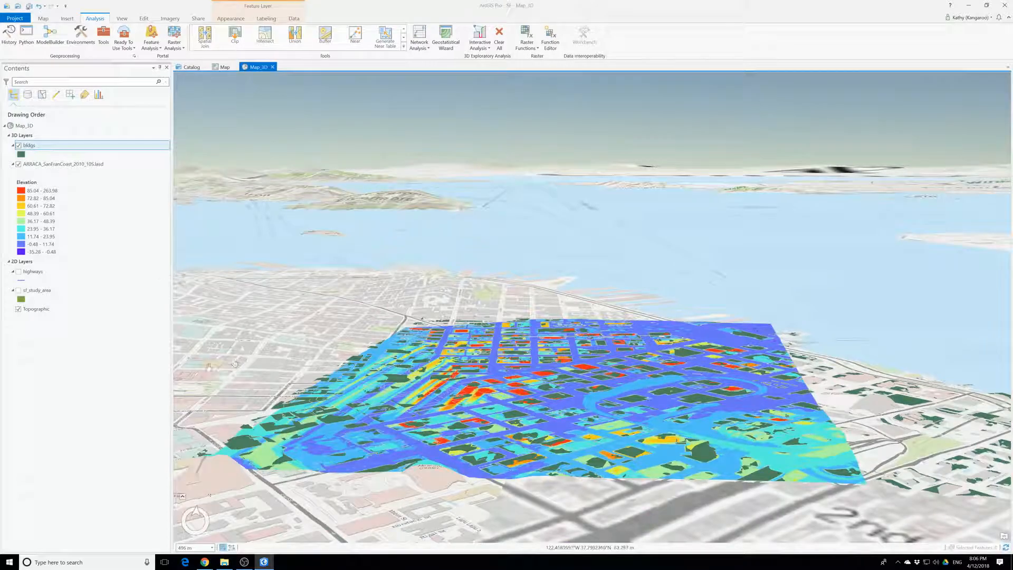
pyautogui.click(222, 67)
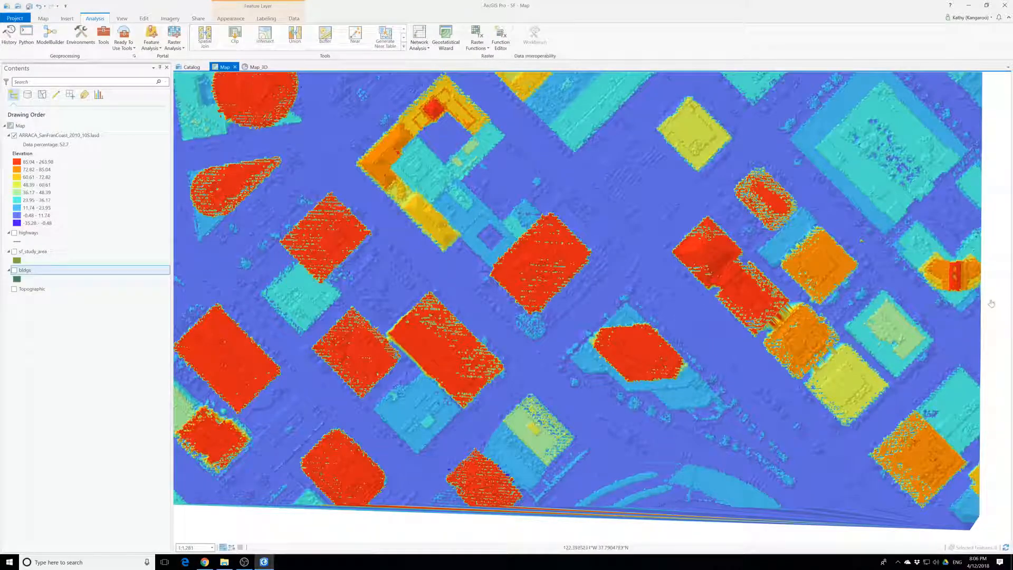
# Show the project catalog and add the bldgs feature class from sf.gdb to the 2D map as a second layer.
pyautogui.click(122, 19)
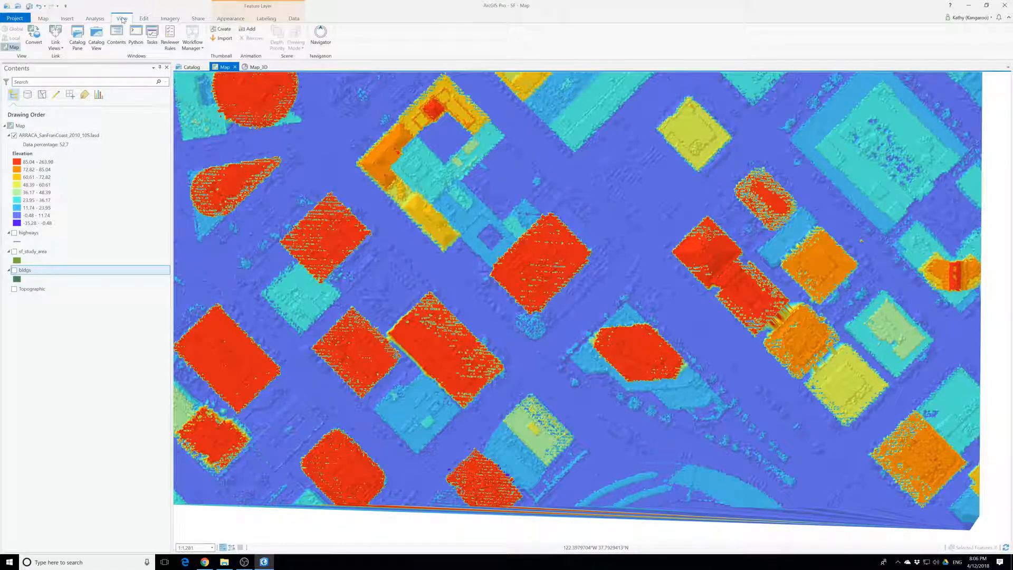
pyautogui.click(77, 42)
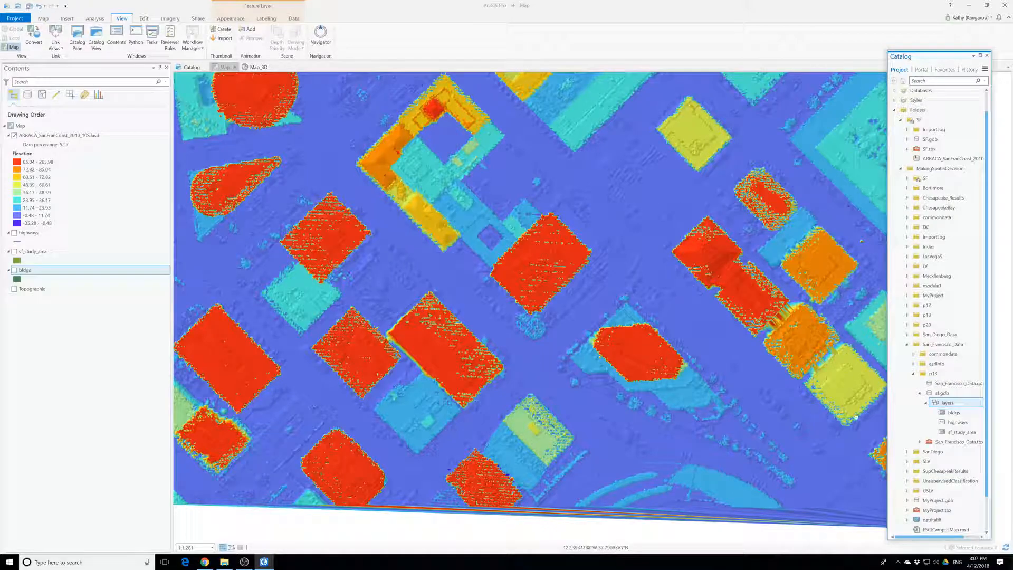
pyautogui.click(950, 412)
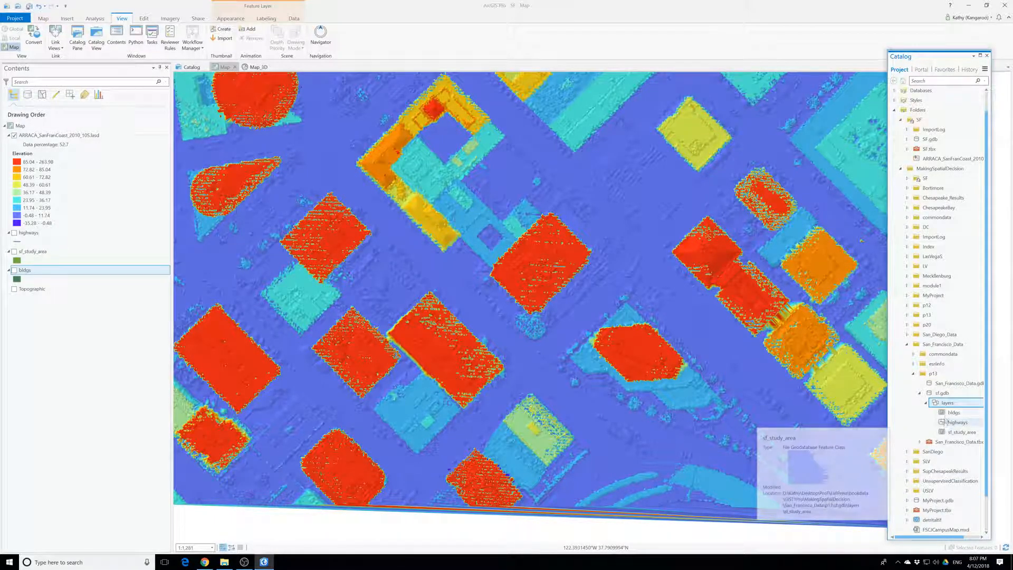
pyautogui.moveTo(950, 413)
pyautogui.mouseDown()
pyautogui.moveTo(846, 422)
pyautogui.moveTo(25, 306)
pyautogui.mouseUp()
# Examine the newly added bldgs layer's attribute table through to its z_min and z_max fields, then remove that layer from the map.
pyautogui.rightClick(27, 298)
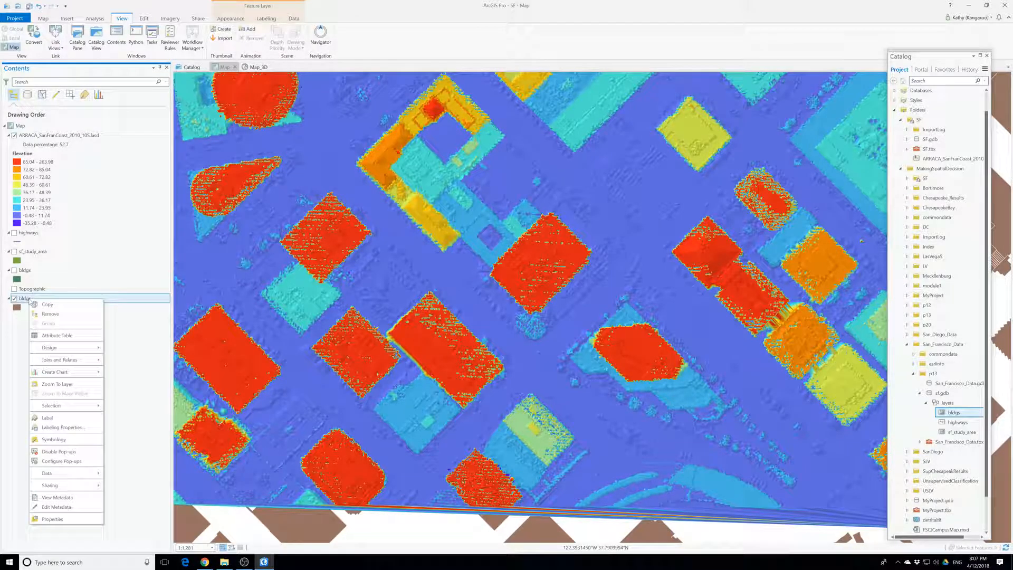
pyautogui.click(57, 336)
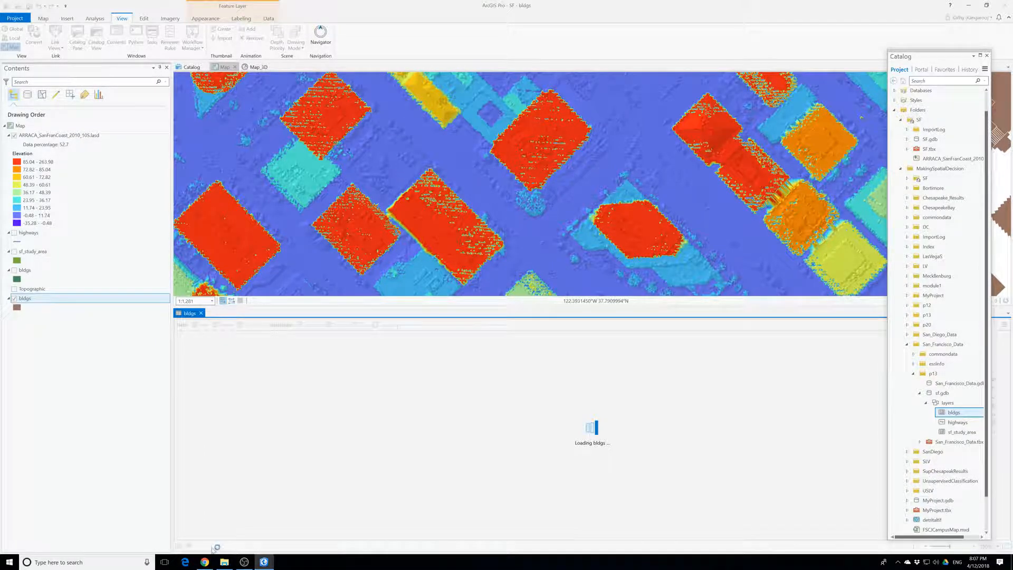
pyautogui.moveTo(293, 539); pyautogui.dragTo(822, 558)
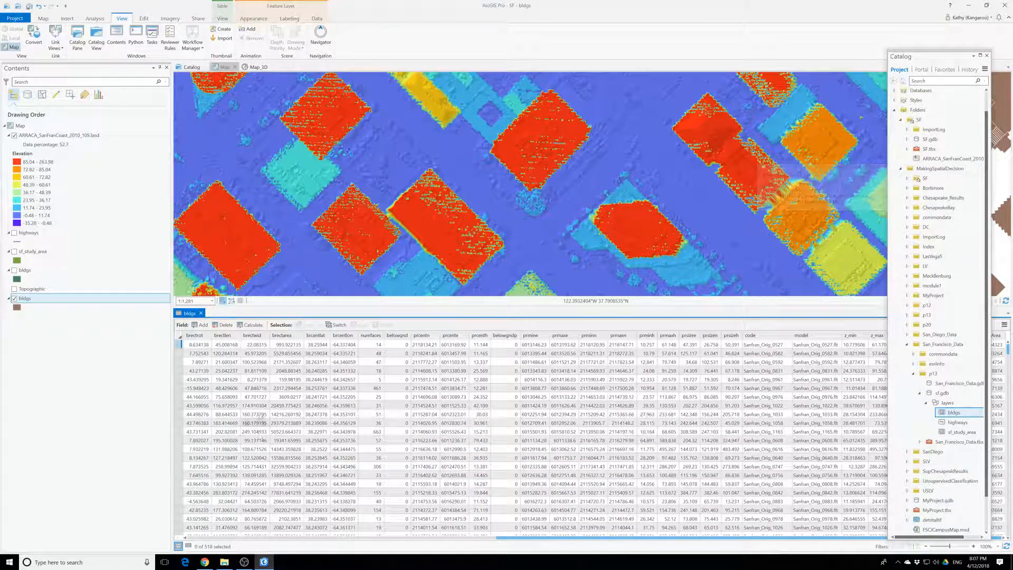
pyautogui.moveTo(576, 539); pyautogui.dragTo(262, 538)
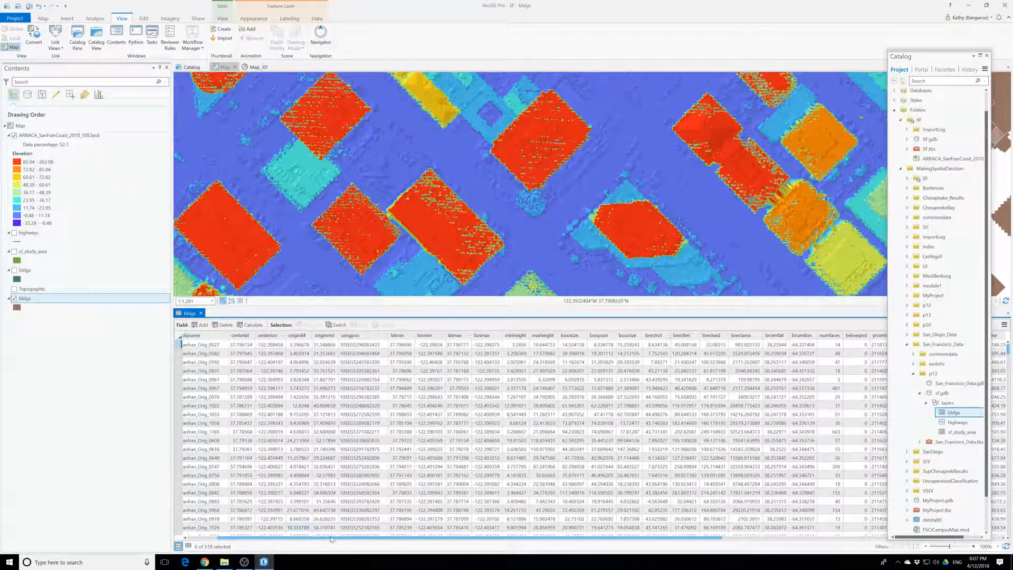
pyautogui.moveTo(327, 539); pyautogui.dragTo(280, 539)
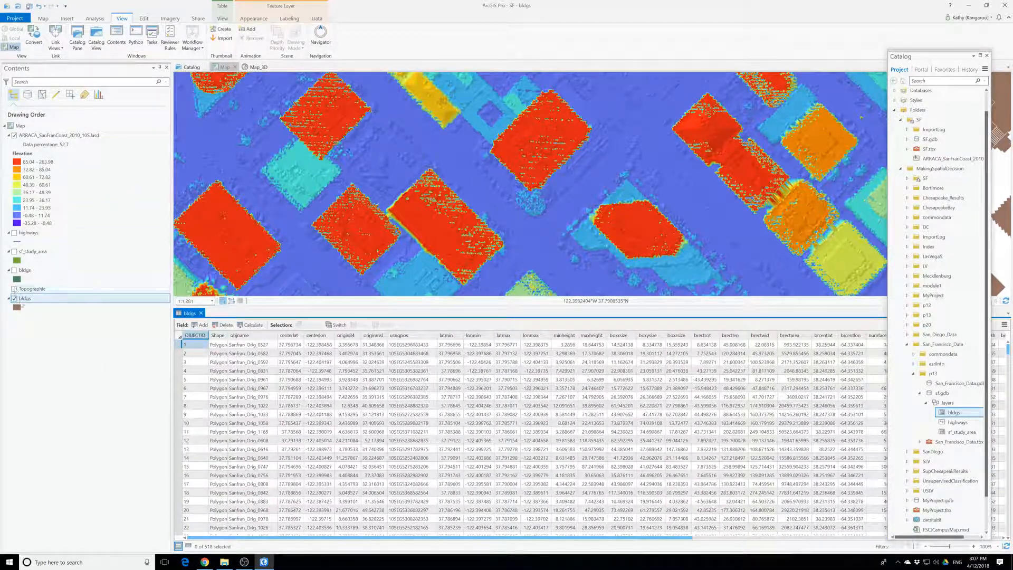
pyautogui.rightClick(20, 298)
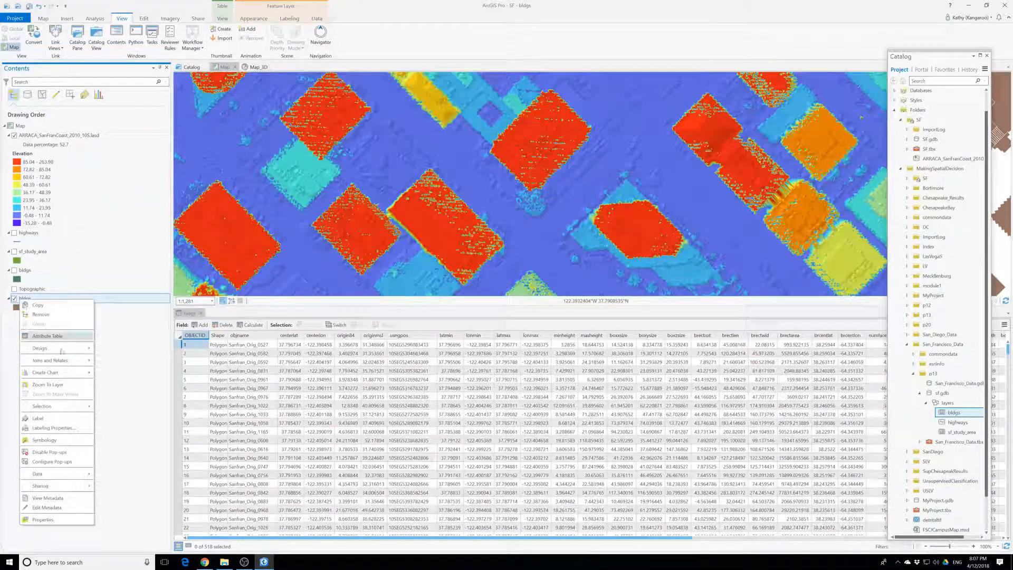
pyautogui.click(58, 315)
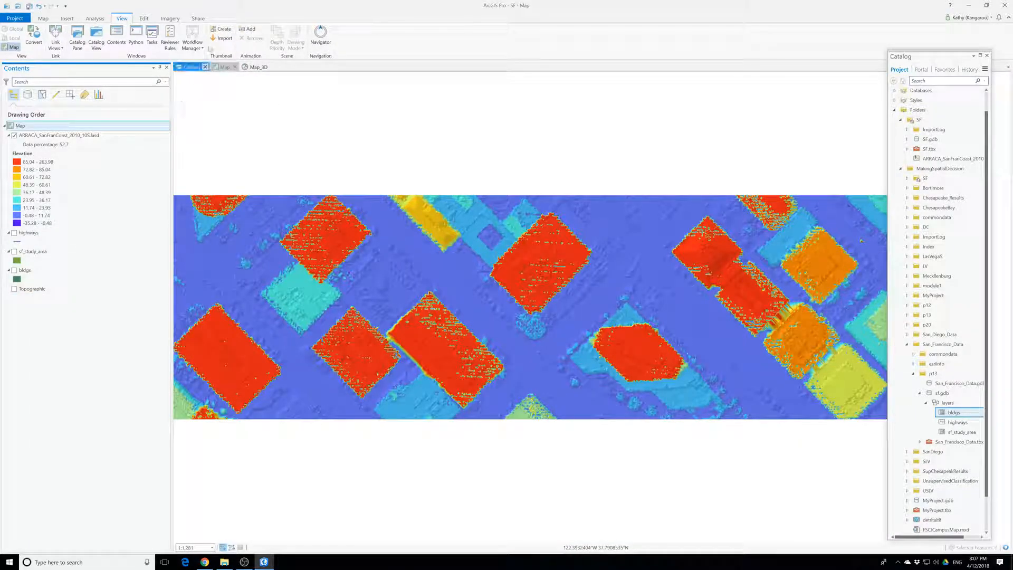
# Run LAS Point Statistics By Area on the San Francisco LAS dataset again, using bldgs polygons and only Maximum Z output, then close the tool.
pyautogui.click(95, 18)
pyautogui.click(104, 35)
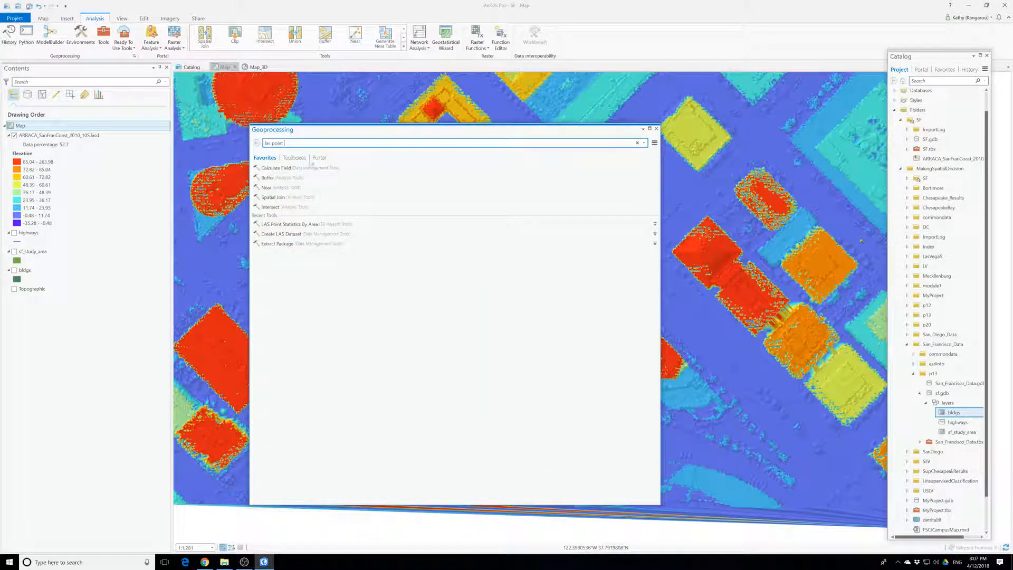
pyautogui.click(289, 224)
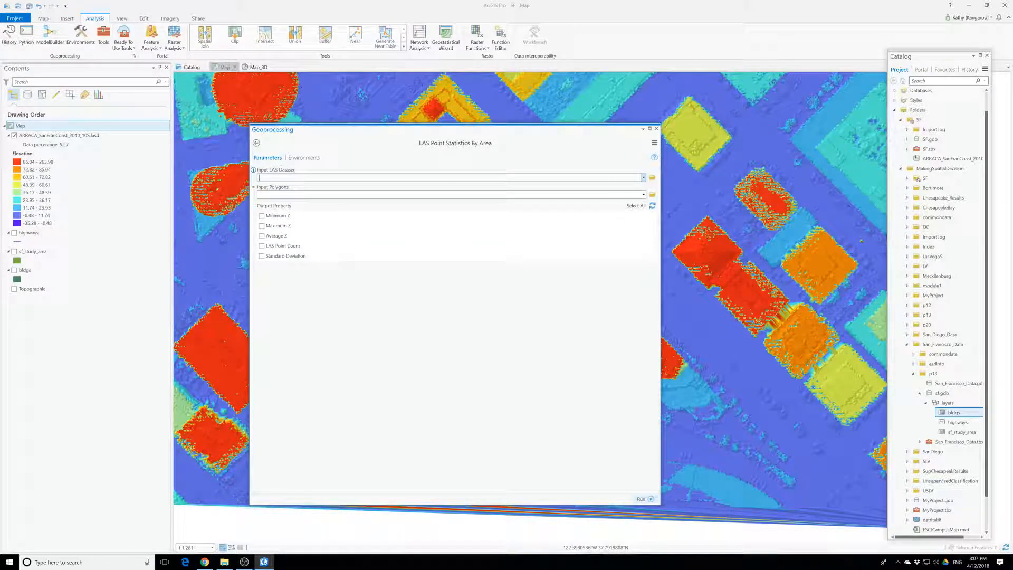
pyautogui.click(644, 177)
pyautogui.click(285, 192)
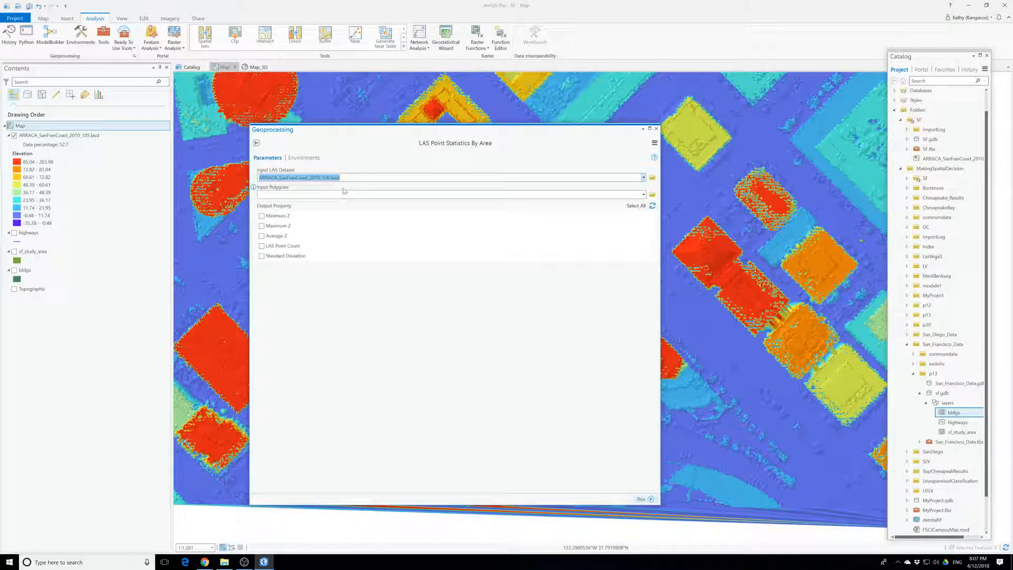
pyautogui.click(644, 195)
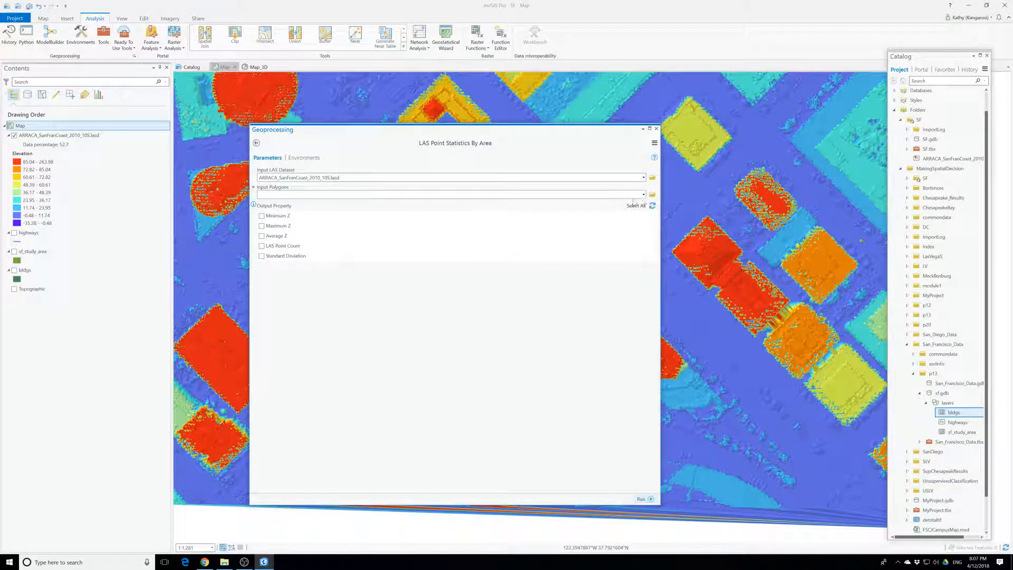
pyautogui.click(644, 195)
pyautogui.click(281, 214)
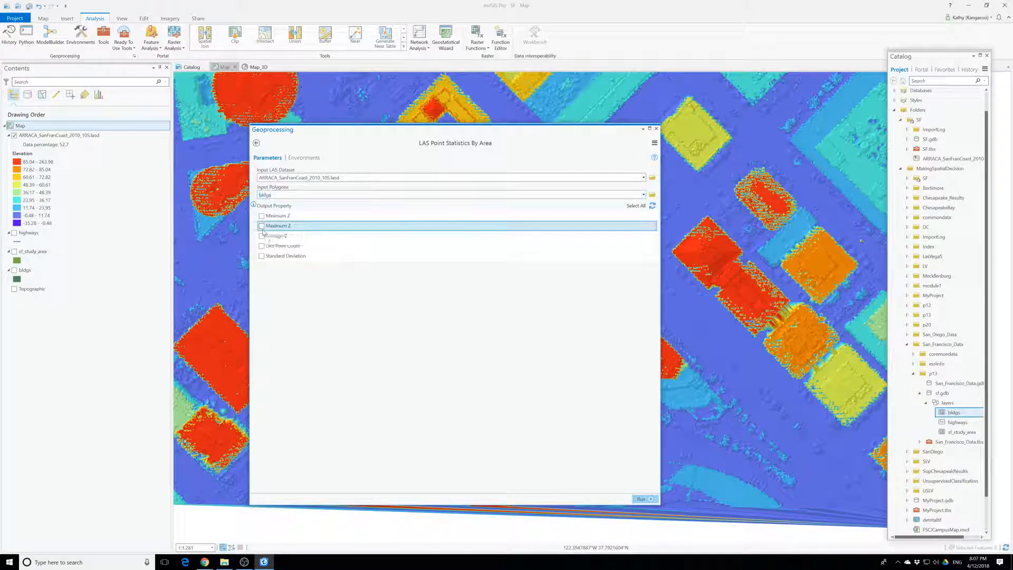
pyautogui.click(262, 226)
pyautogui.click(641, 500)
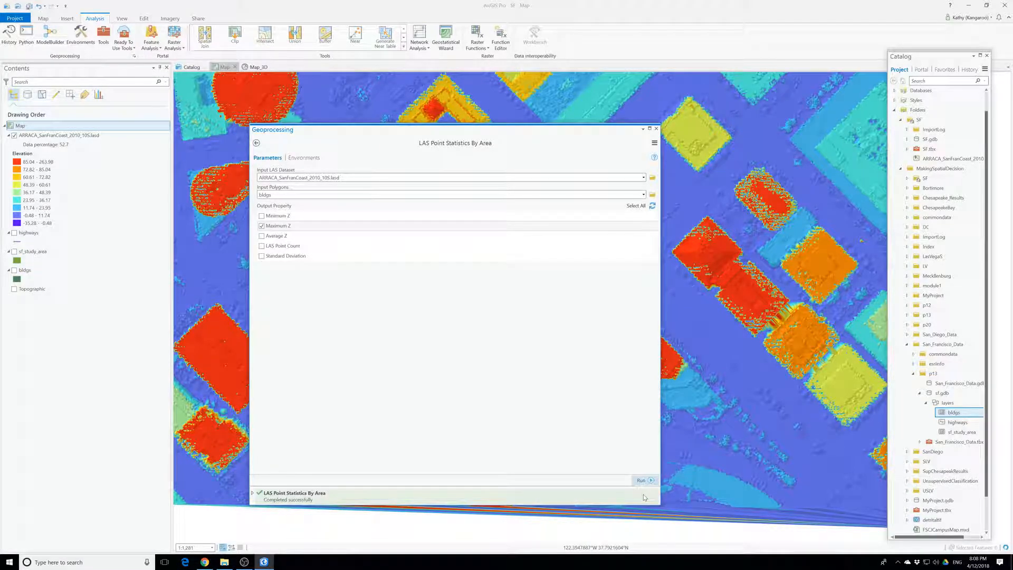
pyautogui.click(656, 129)
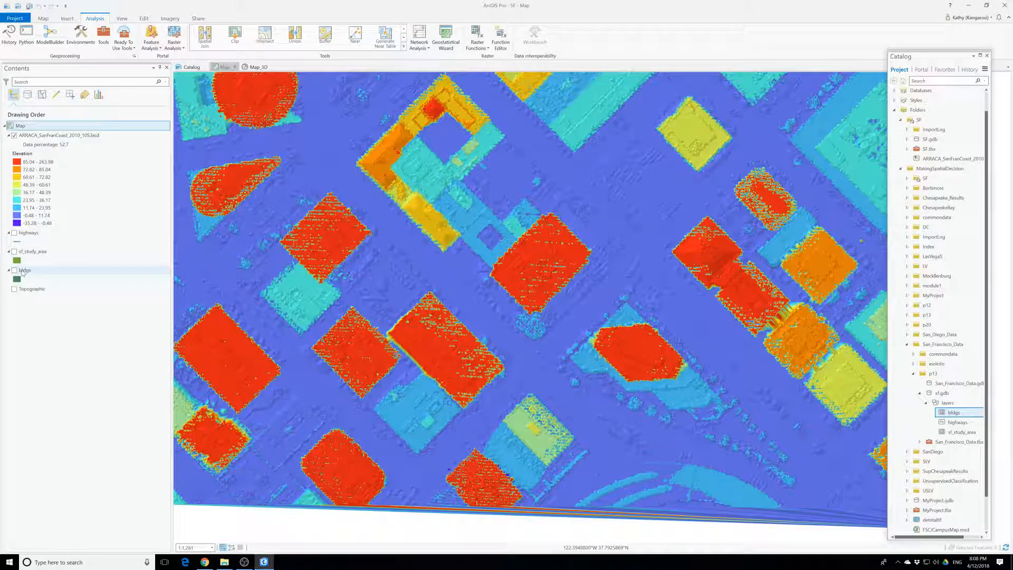
# Examine the original bldgs layer's attribute table across all fields, moving the floating catalog out of the way, then close the table.
pyautogui.click(25, 271)
pyautogui.rightClick(24, 272)
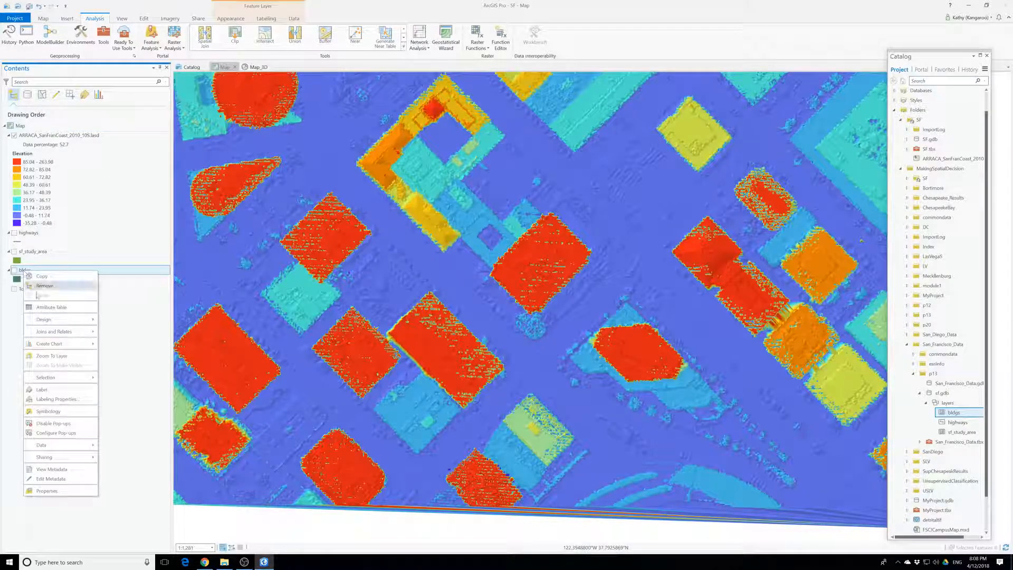
pyautogui.click(48, 306)
pyautogui.click(19, 271)
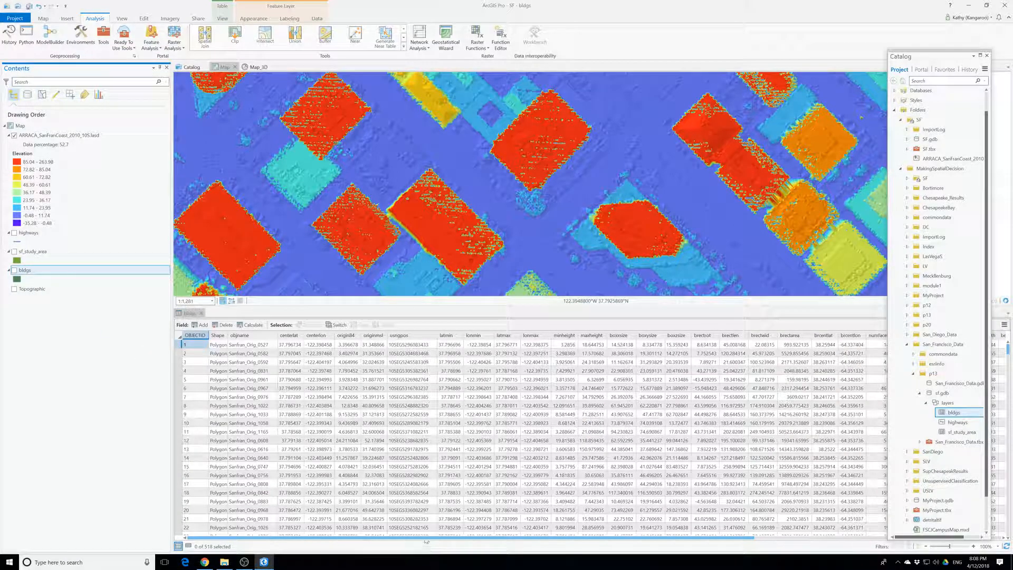
pyautogui.moveTo(425, 538); pyautogui.dragTo(536, 539)
pyautogui.moveTo(653, 546); pyautogui.dragTo(715, 545)
pyautogui.moveTo(803, 545); pyautogui.dragTo(909, 546)
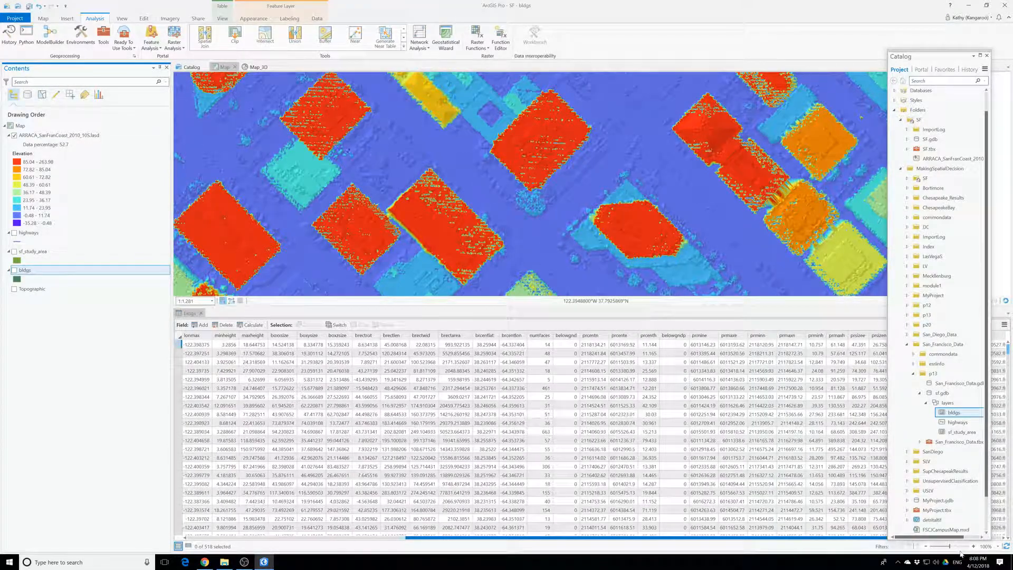
pyautogui.moveTo(939, 56); pyautogui.dragTo(534, 90)
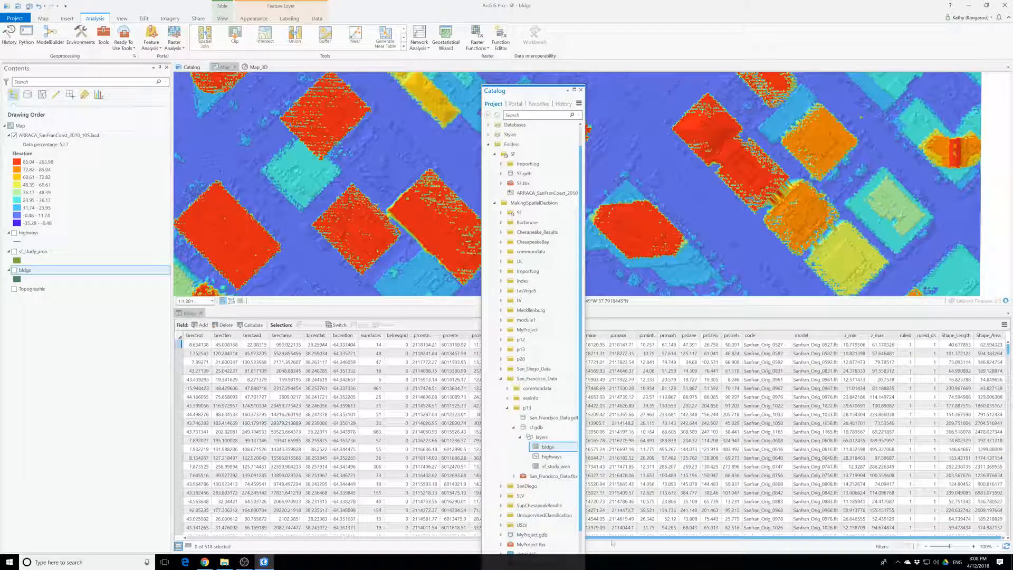
pyautogui.moveTo(517, 560); pyautogui.dragTo(481, 560)
pyautogui.moveTo(520, 100); pyautogui.dragTo(685, 89)
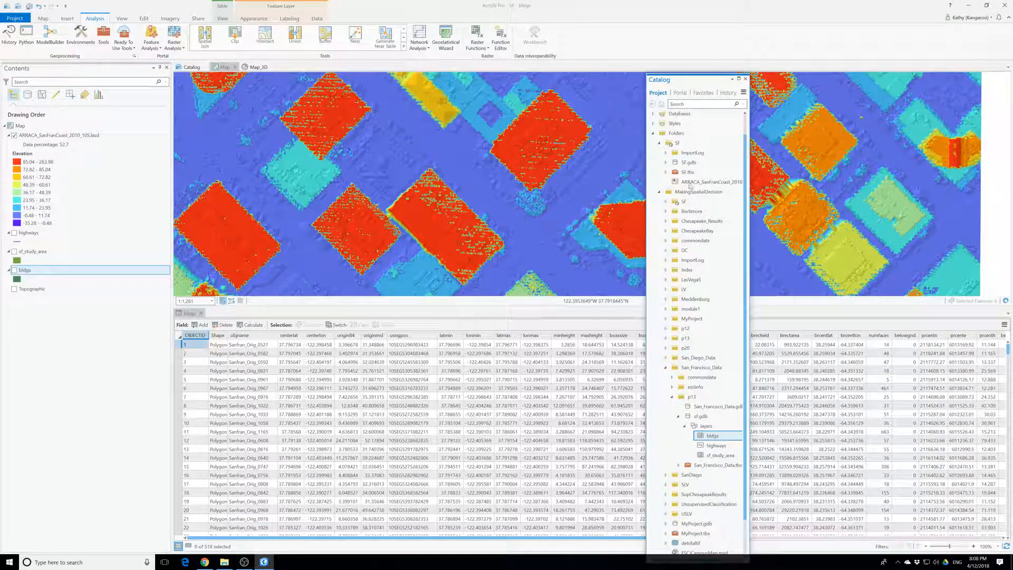
pyautogui.click(189, 313)
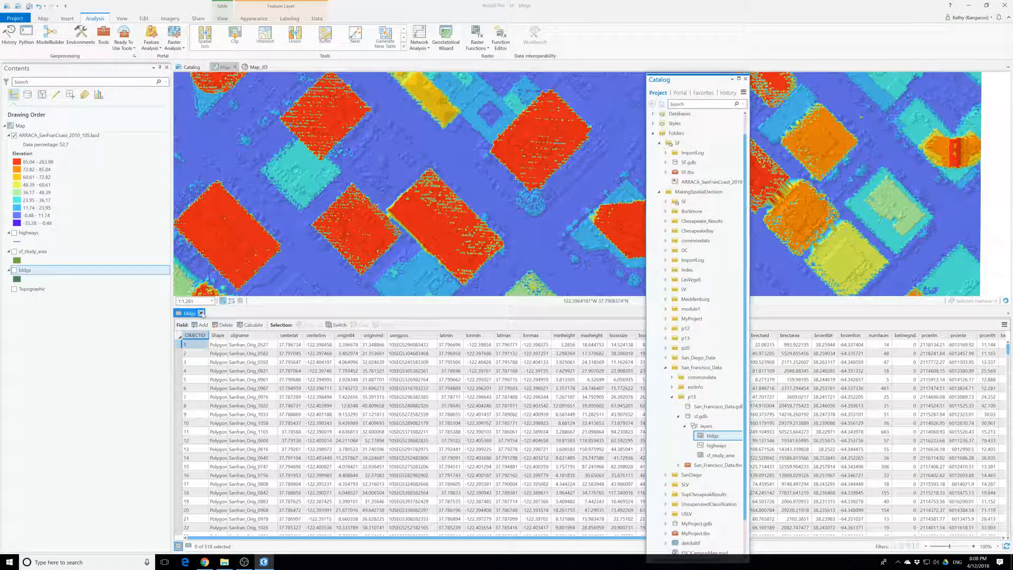
# Switch to the Map_3D scene and select the bldgs layer.
pyautogui.click(259, 68)
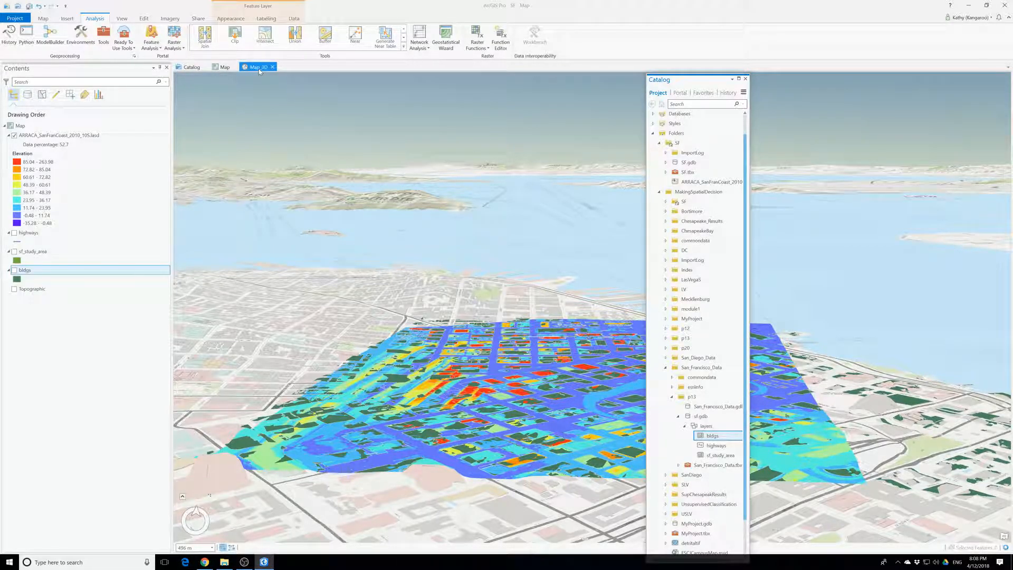
pyautogui.click(28, 273)
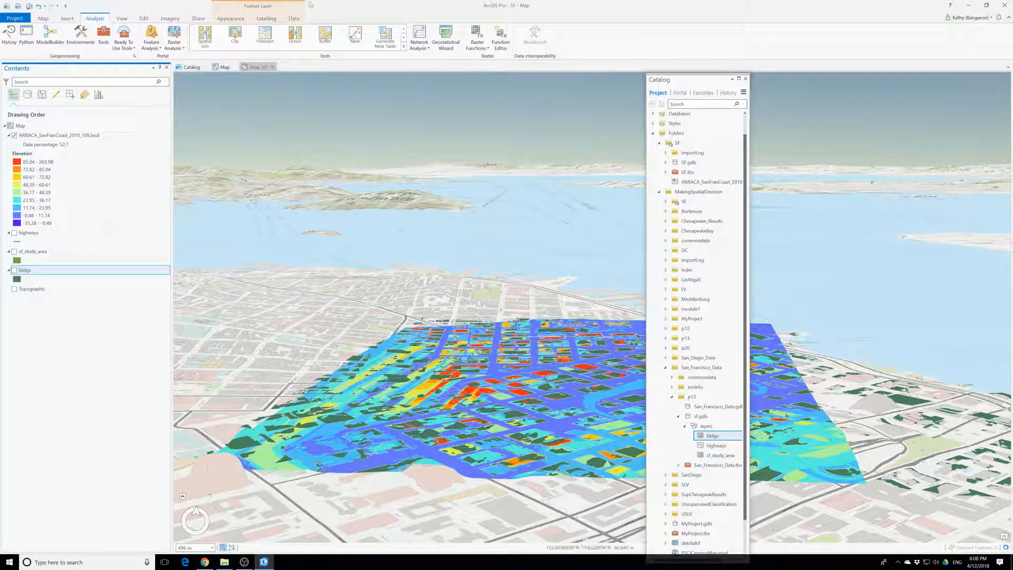
# Open the symbology settings of the ARRACA_SanFranCoast_2010_10S.lasd layer in the Map_3D scene.
pyautogui.click(258, 67)
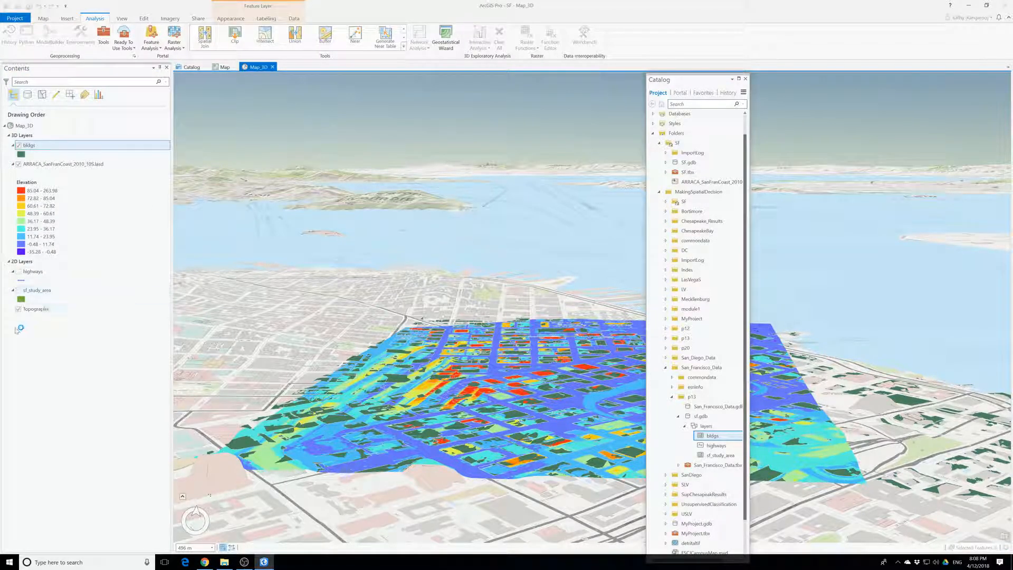
pyautogui.rightClick(53, 165)
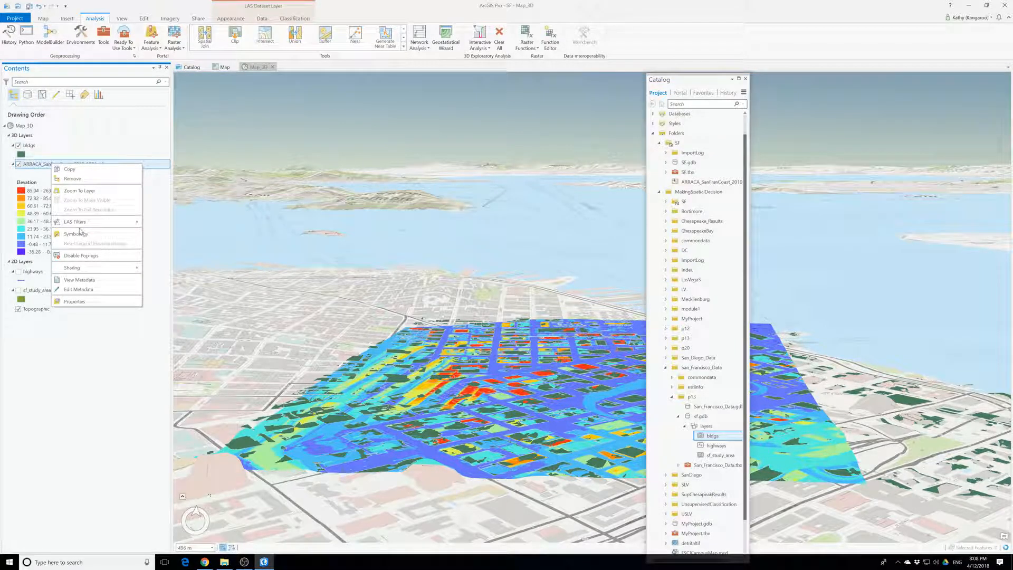
pyautogui.click(72, 233)
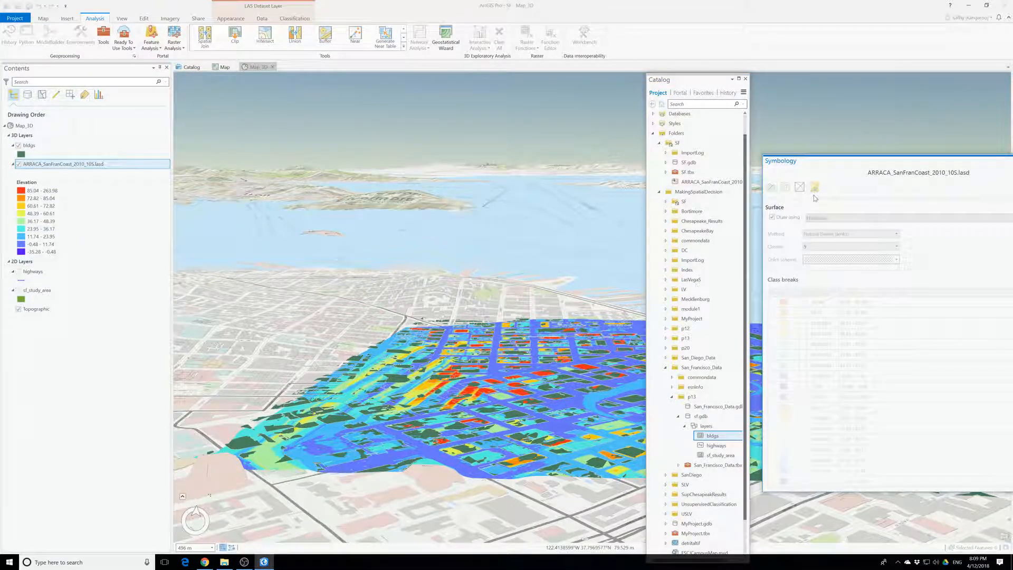
pyautogui.moveTo(780, 160); pyautogui.dragTo(387, 158)
pyautogui.click(528, 380)
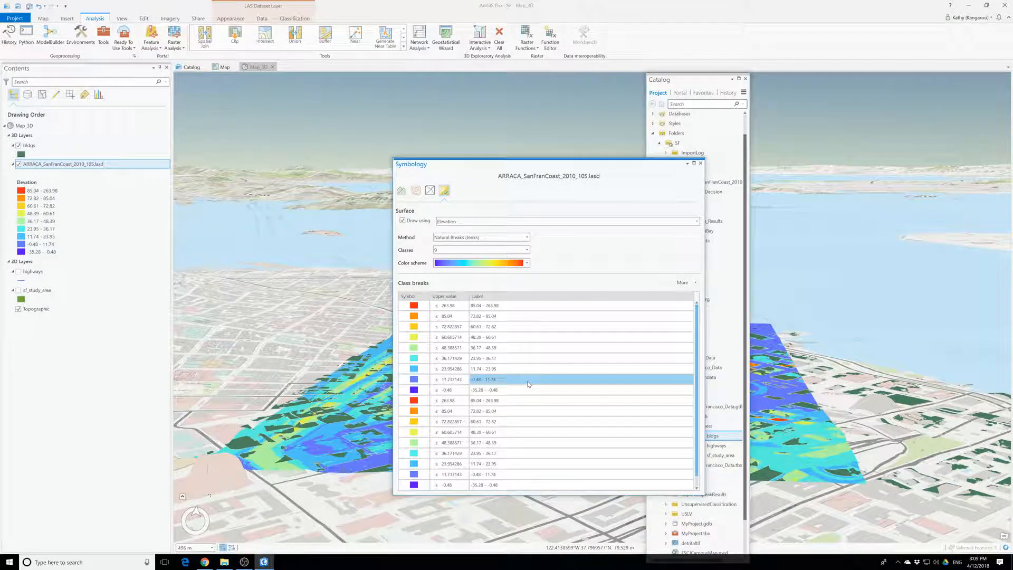
# Change the surface elevation classes to 10, return them to 9, and close the symbology settings.
pyautogui.click(526, 253)
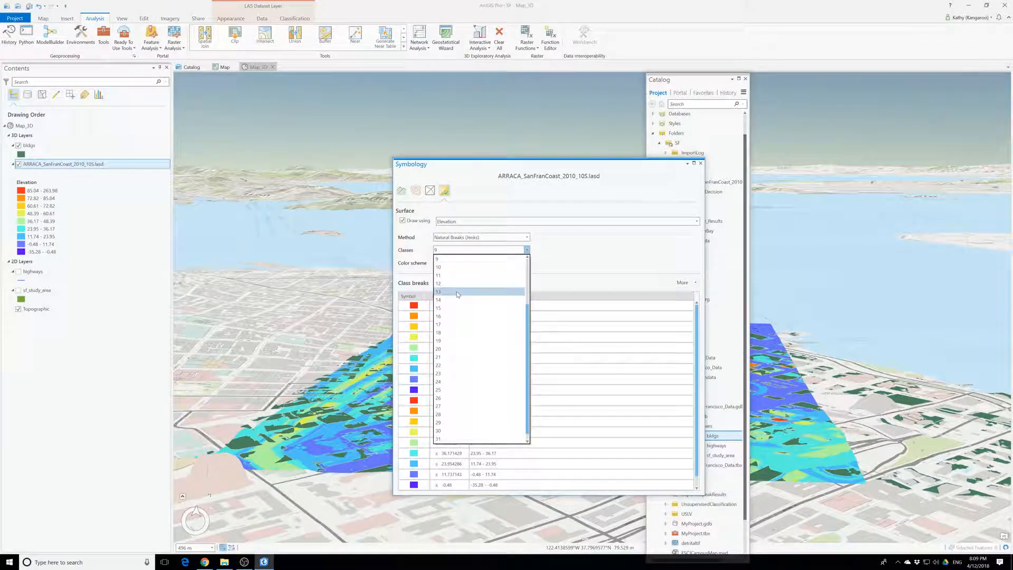
pyautogui.click(460, 271)
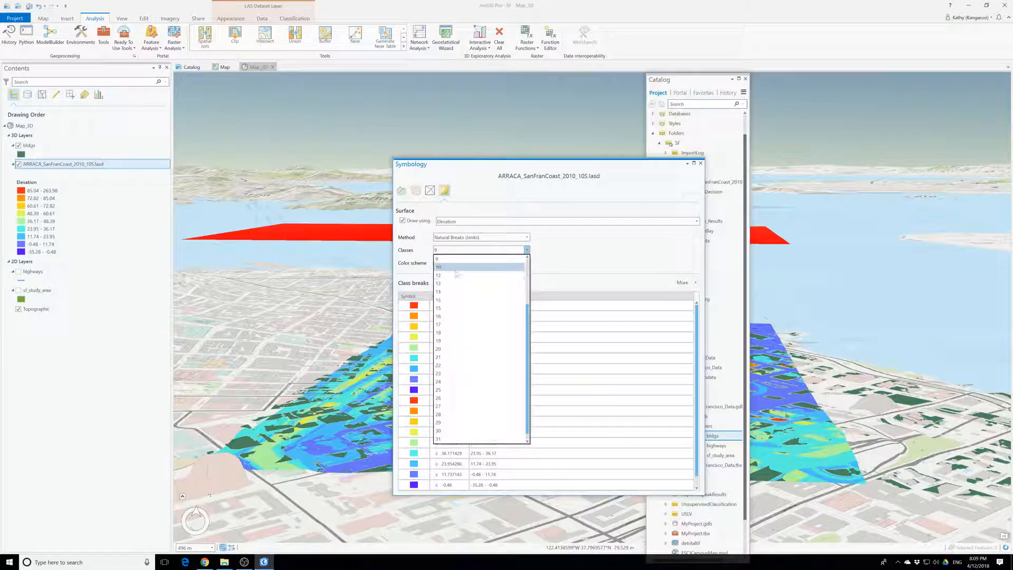
pyautogui.click(527, 250)
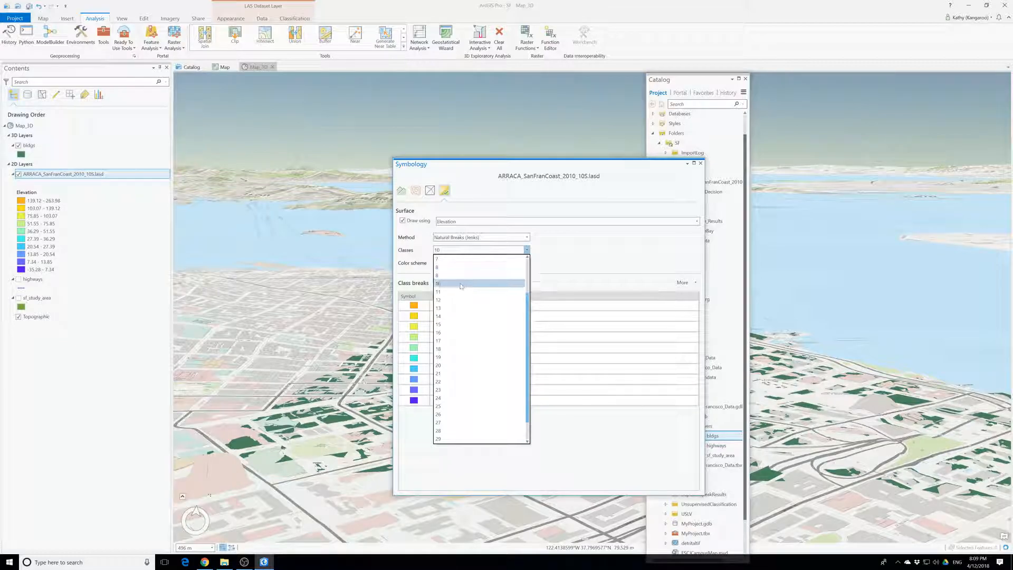
pyautogui.click(462, 275)
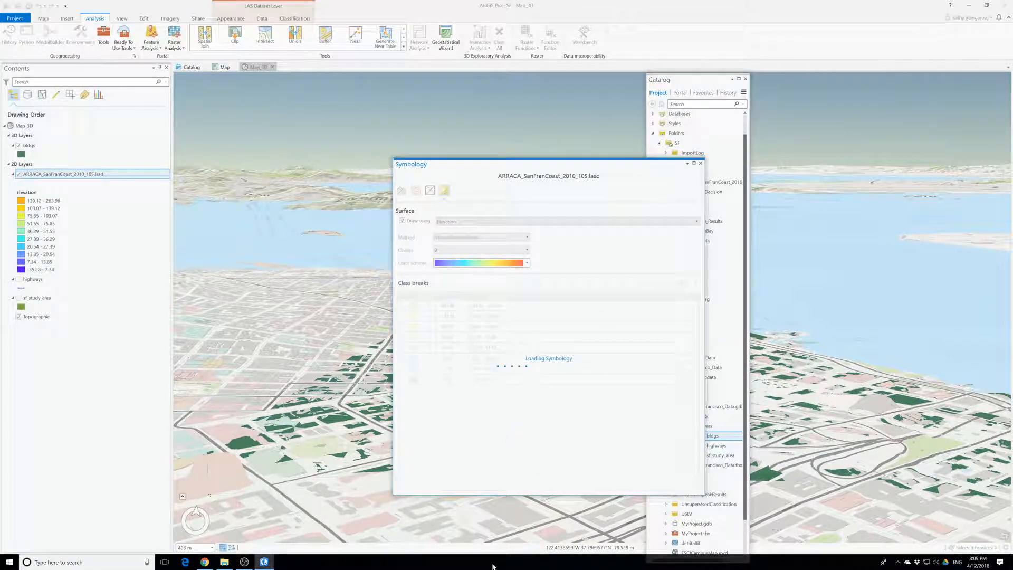
pyautogui.click(701, 164)
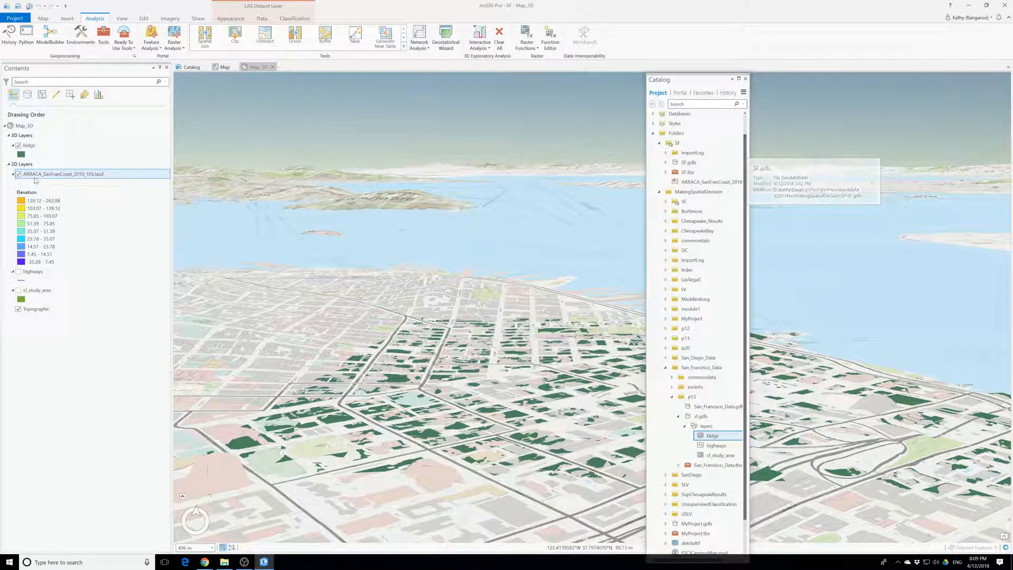
# Try to move the ARRACA_SanFranCoast_2010_10S.lasd layer from the 2D Layers group into the 3D Layers group.
pyautogui.click(18, 174)
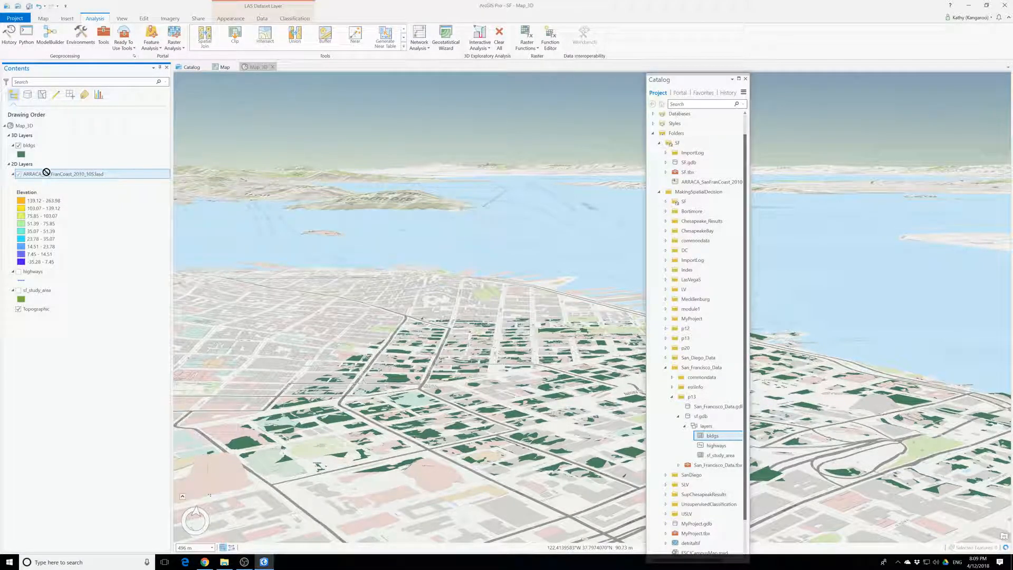
pyautogui.moveTo(12, 159); pyautogui.dragTo(13, 163)
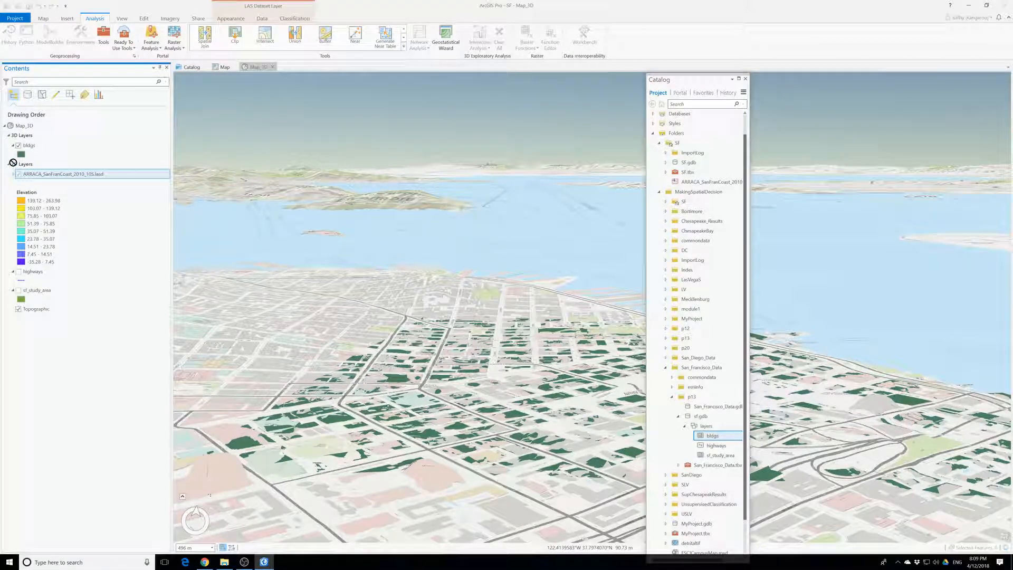
pyautogui.click(54, 175)
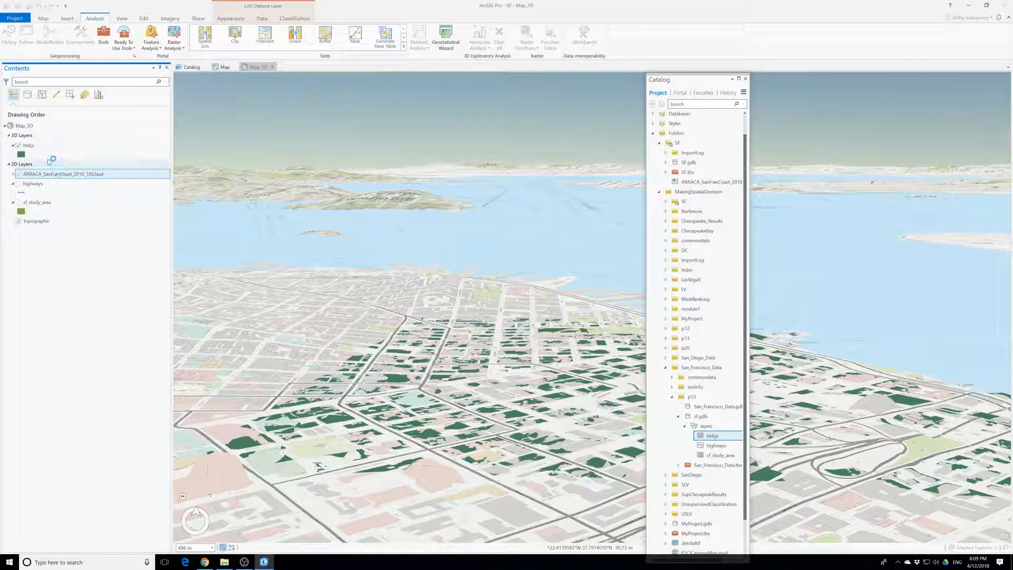
pyautogui.click(13, 176)
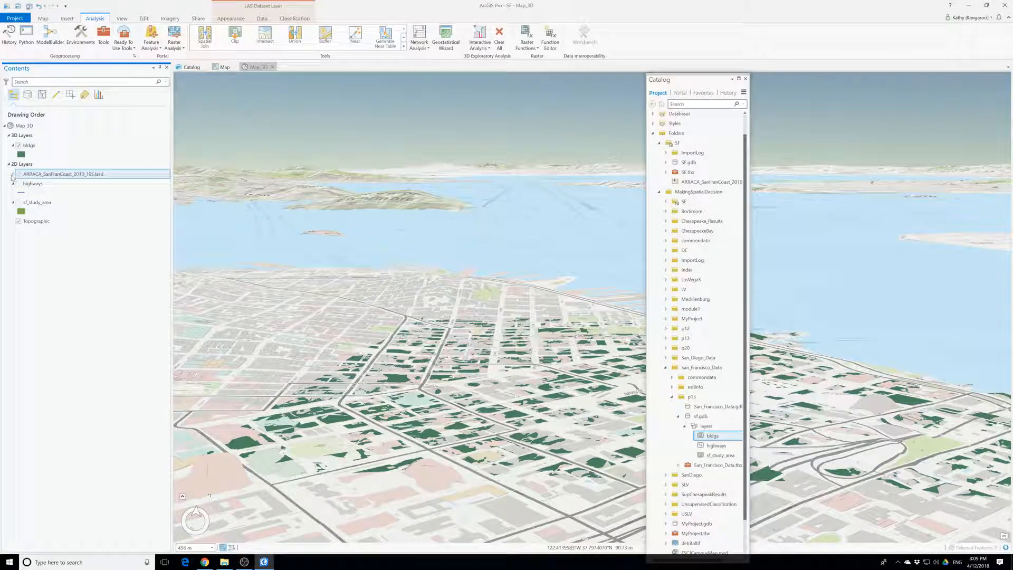
pyautogui.moveTo(12, 138); pyautogui.dragTo(12, 141)
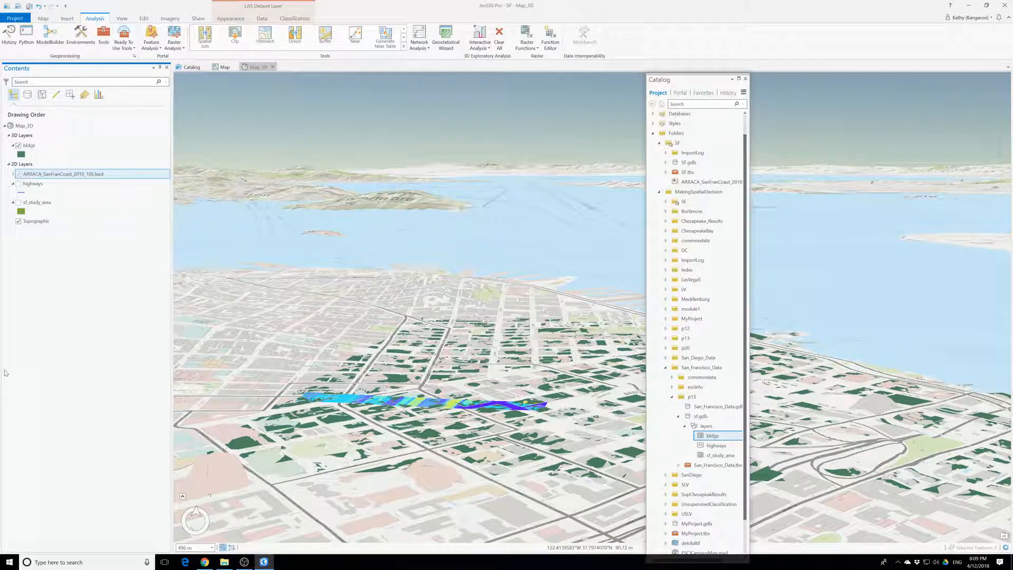
pyautogui.click(13, 175)
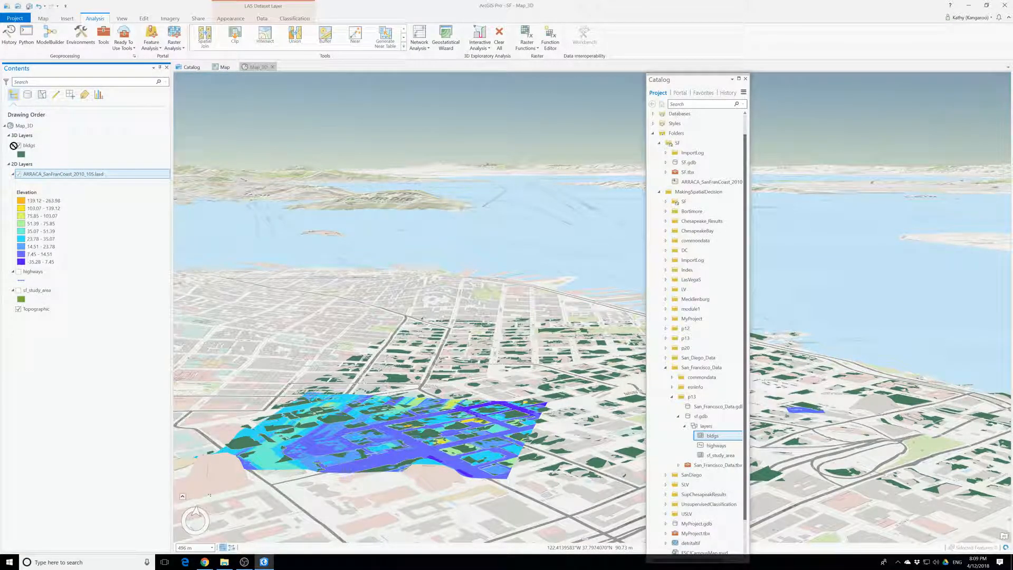
pyautogui.rightClick(29, 175)
pyautogui.click(72, 164)
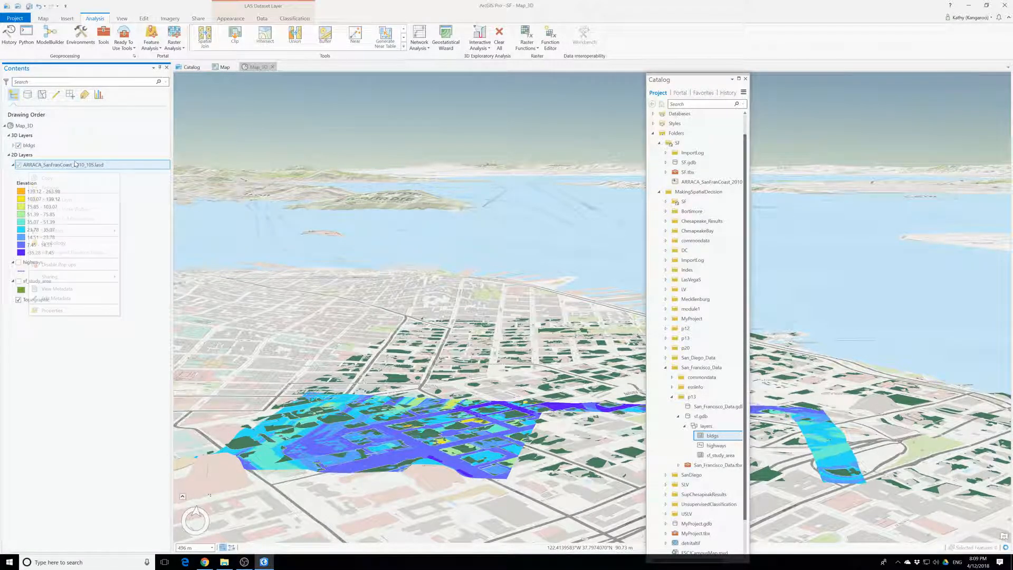
# Apply surface Elevation symbology to the LAS dataset layer and check its LAS point filter properties.
pyautogui.click(231, 20)
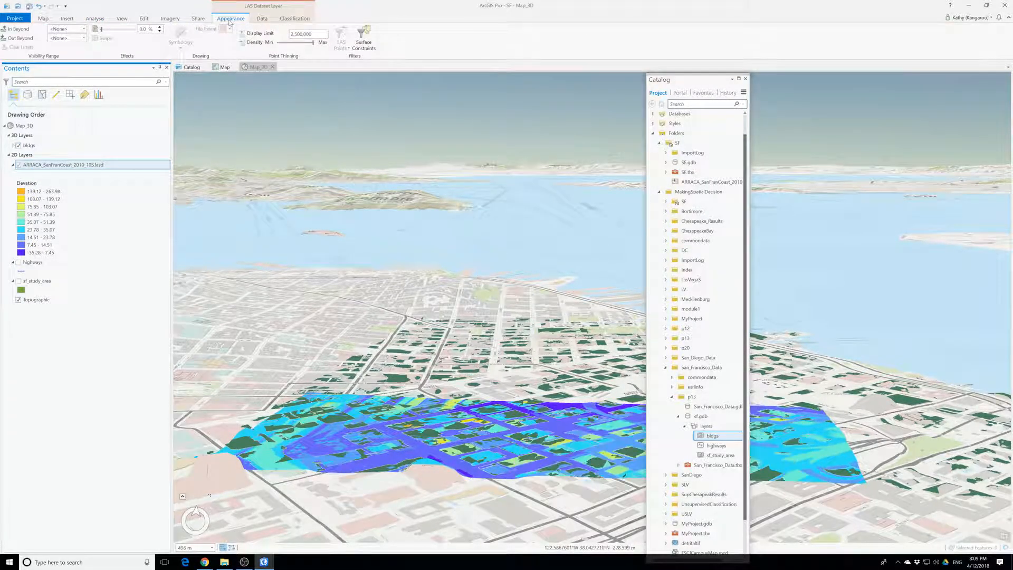
pyautogui.click(180, 38)
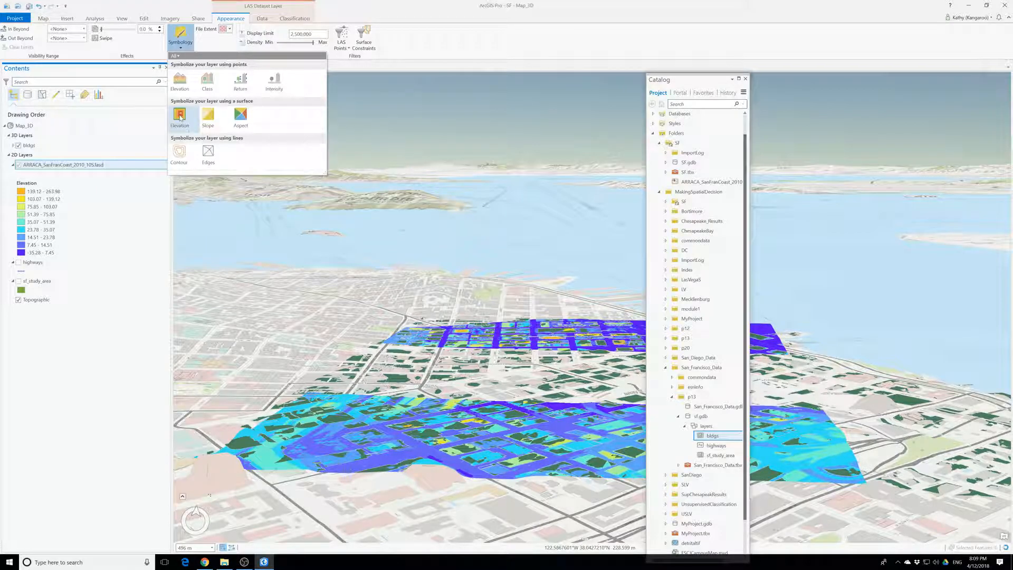
pyautogui.click(180, 117)
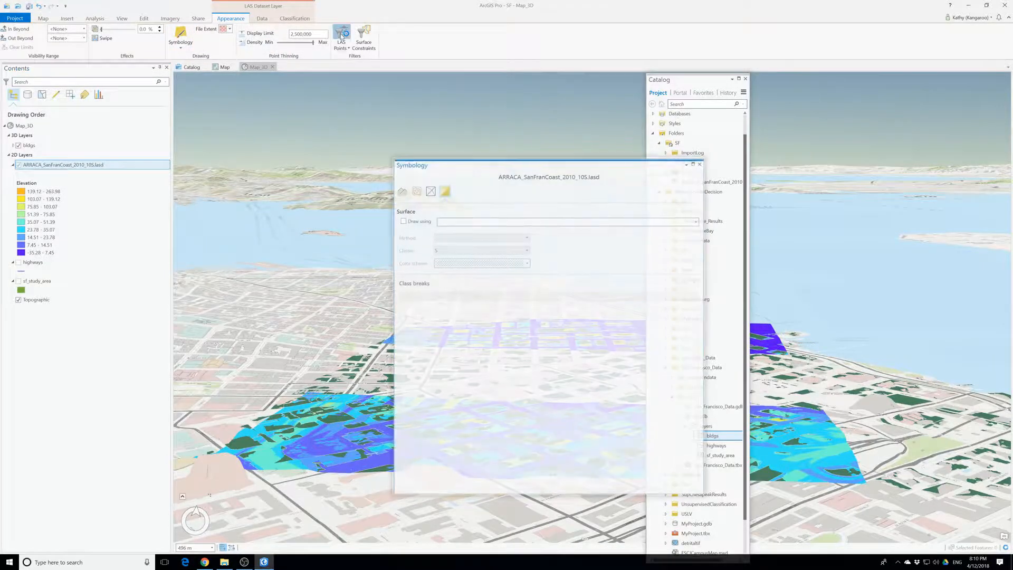
pyautogui.click(701, 164)
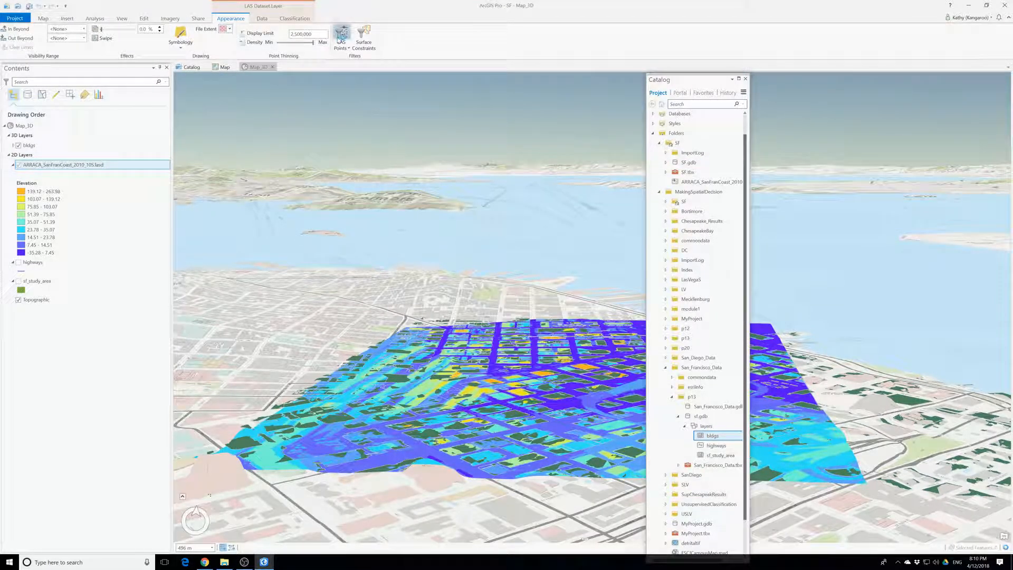
pyautogui.click(342, 34)
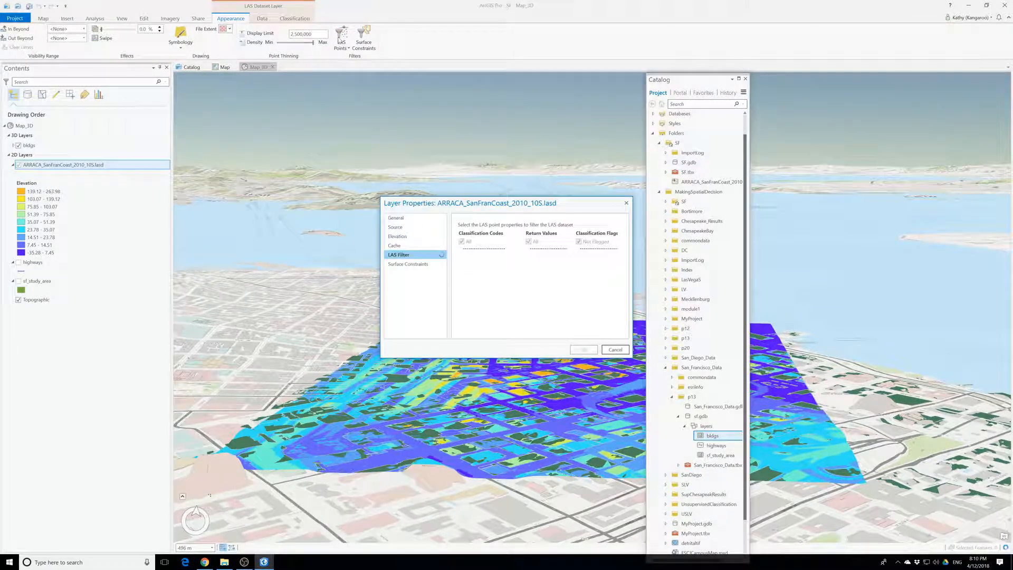
pyautogui.click(585, 351)
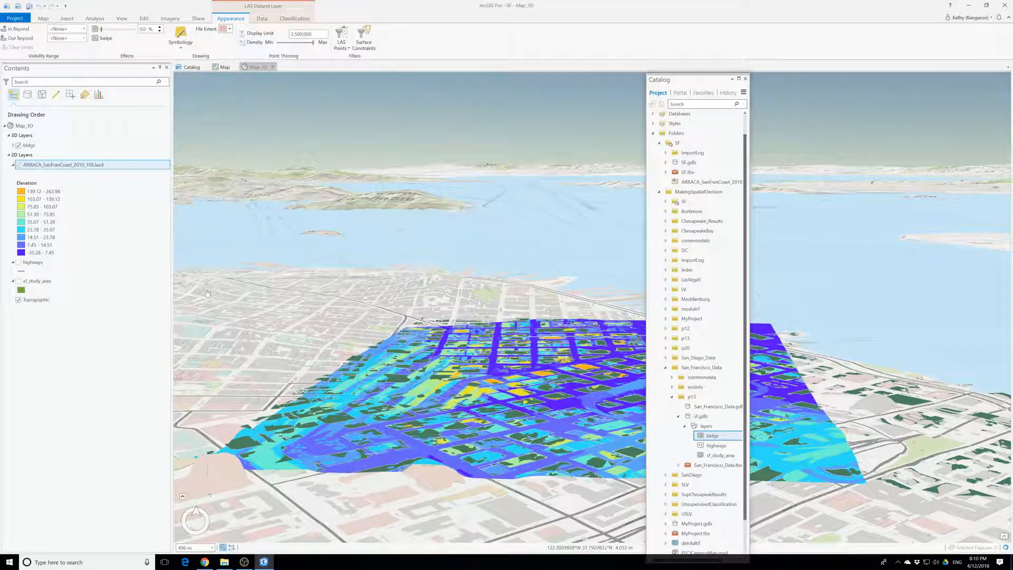
# Retry moving the LAS dataset layer into the 3D Layers group, and remove the highways layer from the scene.
pyautogui.moveTo(42, 165); pyautogui.dragTo(29, 138)
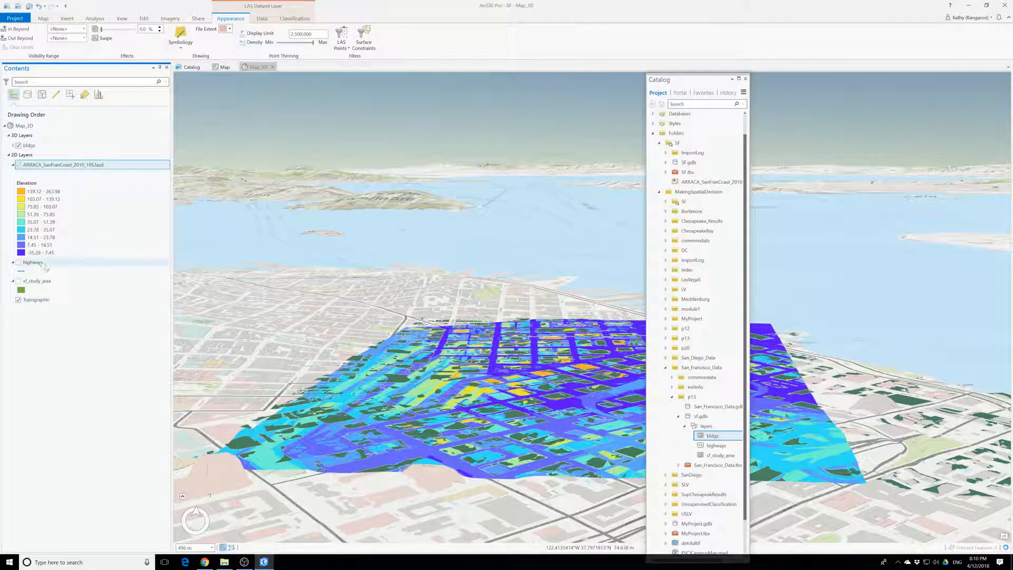
pyautogui.rightClick(38, 264)
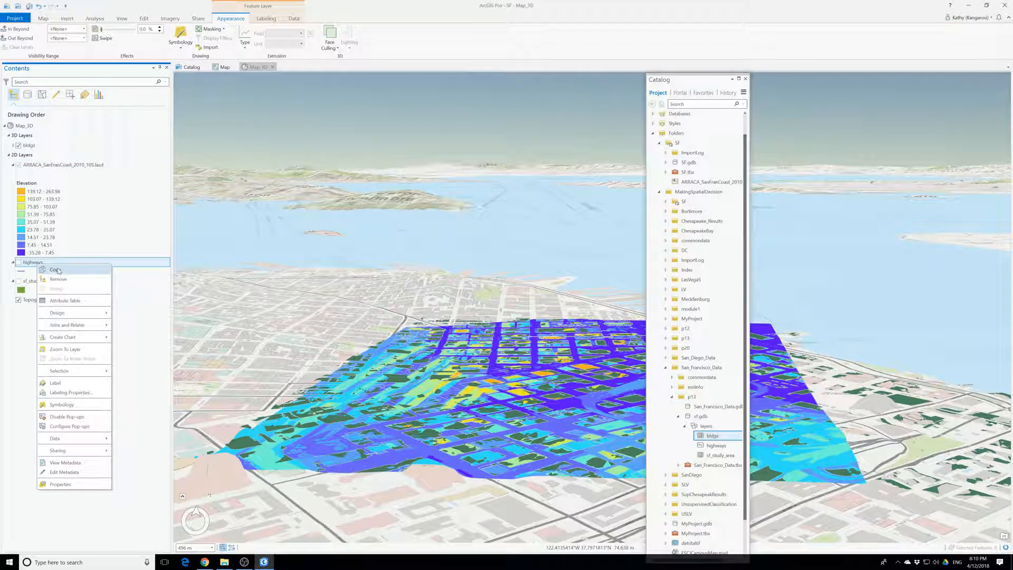
pyautogui.click(58, 279)
pyautogui.rightClick(40, 263)
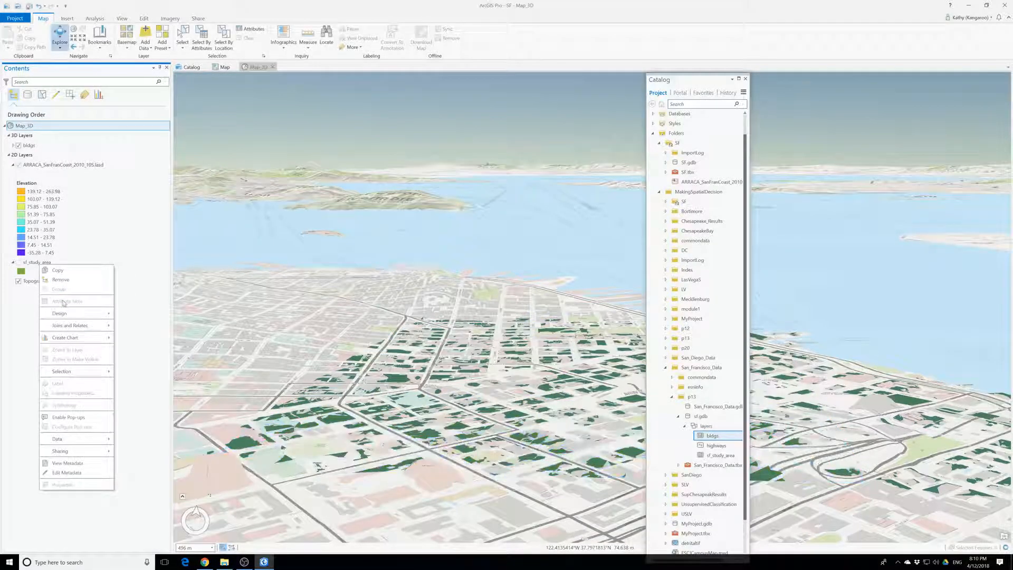
pyautogui.click(60, 279)
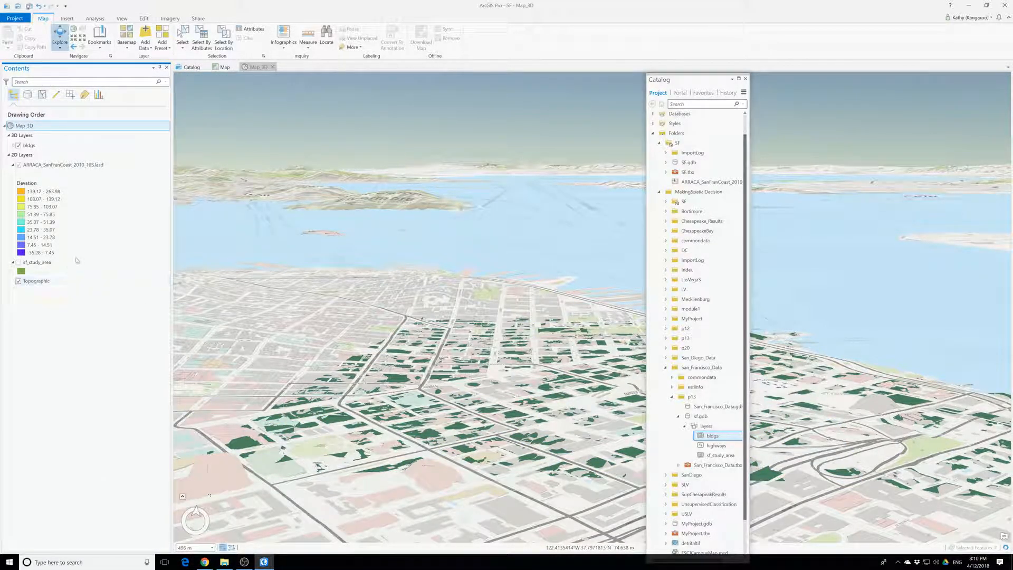
# Turn off the visibility of the ARRACA_SanFranCoast_2010_10S.lasd layer.
pyautogui.click(32, 165)
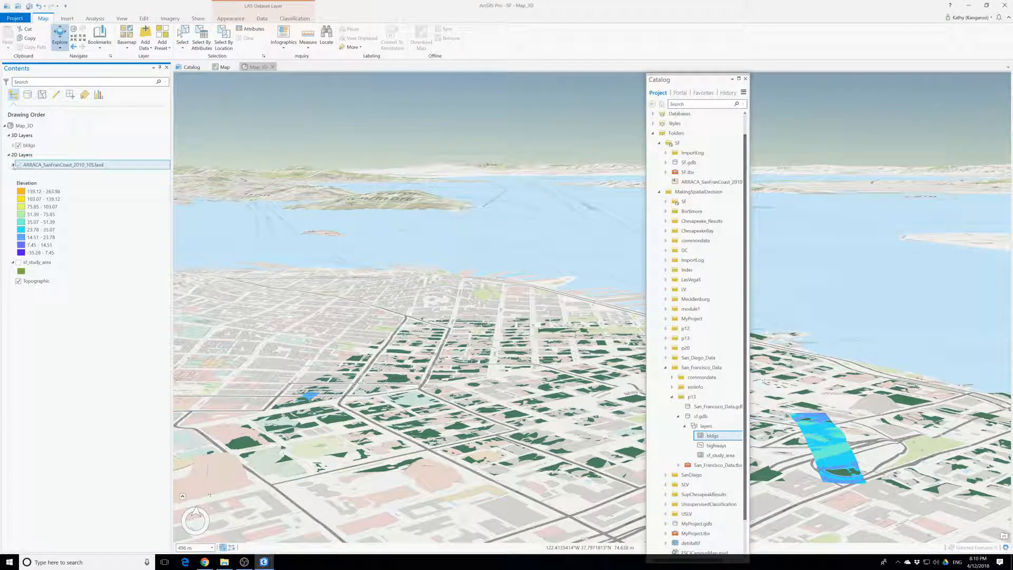
pyautogui.click(18, 165)
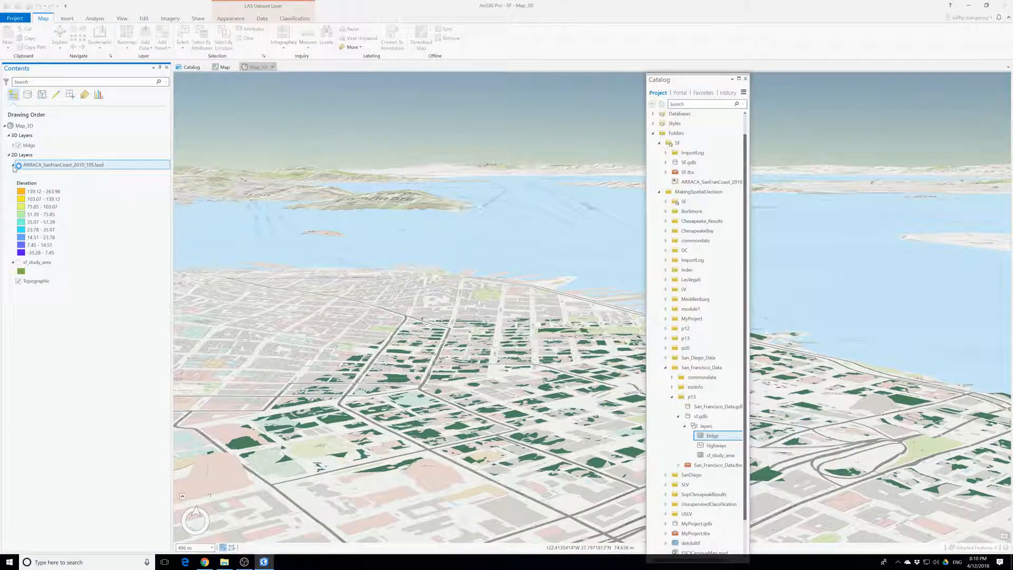
pyautogui.click(13, 165)
pyautogui.click(14, 165)
# Collapse the LAS dataset legend, expand the bldgs legend, and try placing the LAS layer under 3D Layers.
pyautogui.moveTo(14, 167); pyautogui.dragTo(13, 148)
pyautogui.click(13, 147)
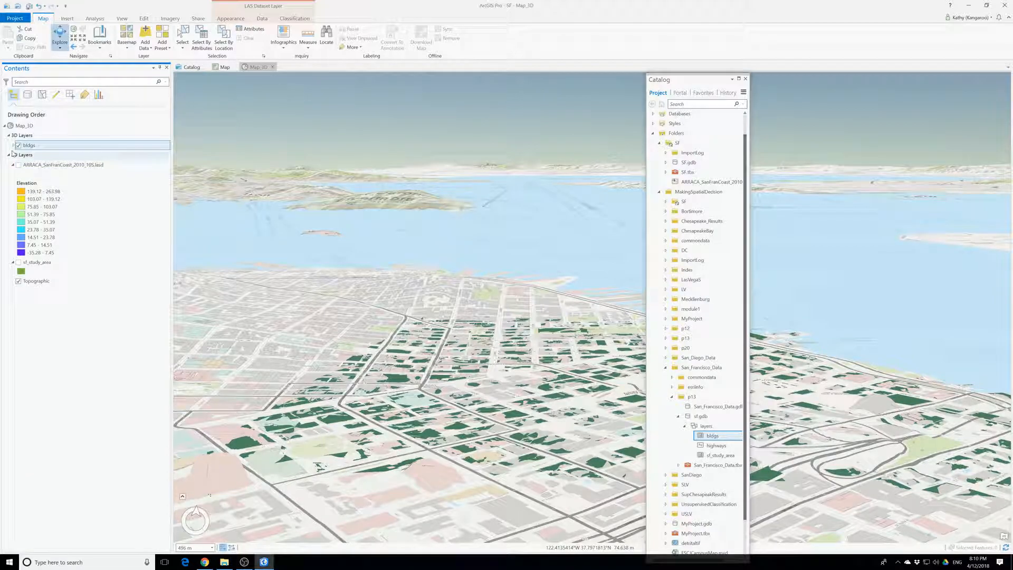
pyautogui.click(13, 145)
pyautogui.moveTo(14, 174); pyautogui.dragTo(25, 144)
pyautogui.doubleClick(25, 145)
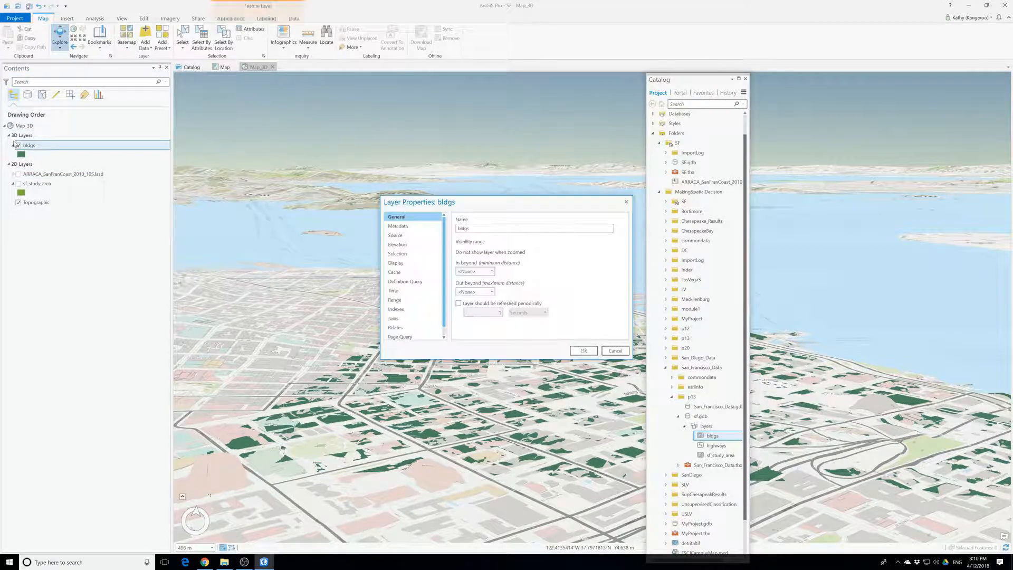
pyautogui.click(627, 202)
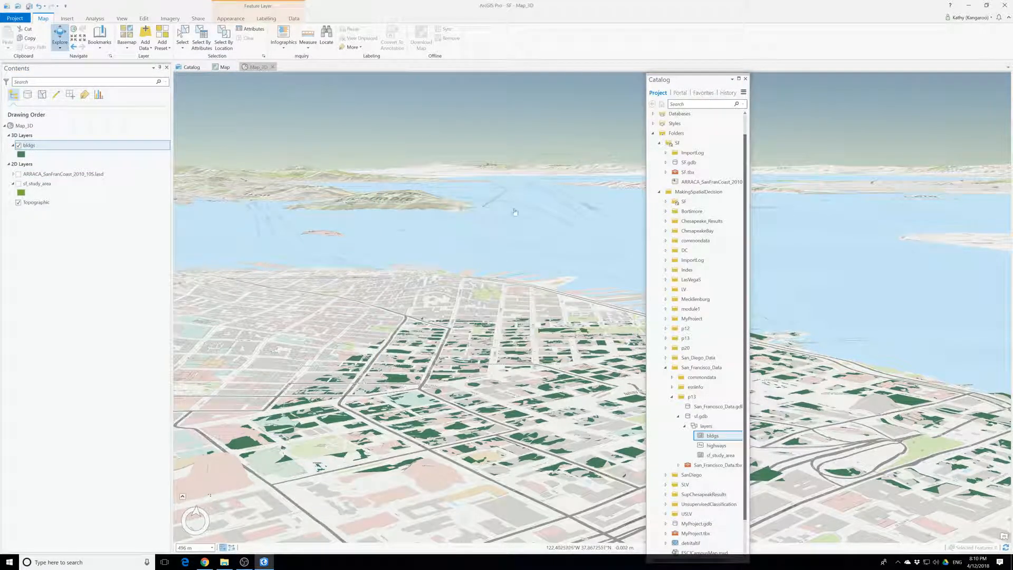
# Apply the Ground LAS filter to the ARRACA_SanFranCoast_2010_10S.lasd layer and turn its visibility back on.
pyautogui.rightClick(74, 176)
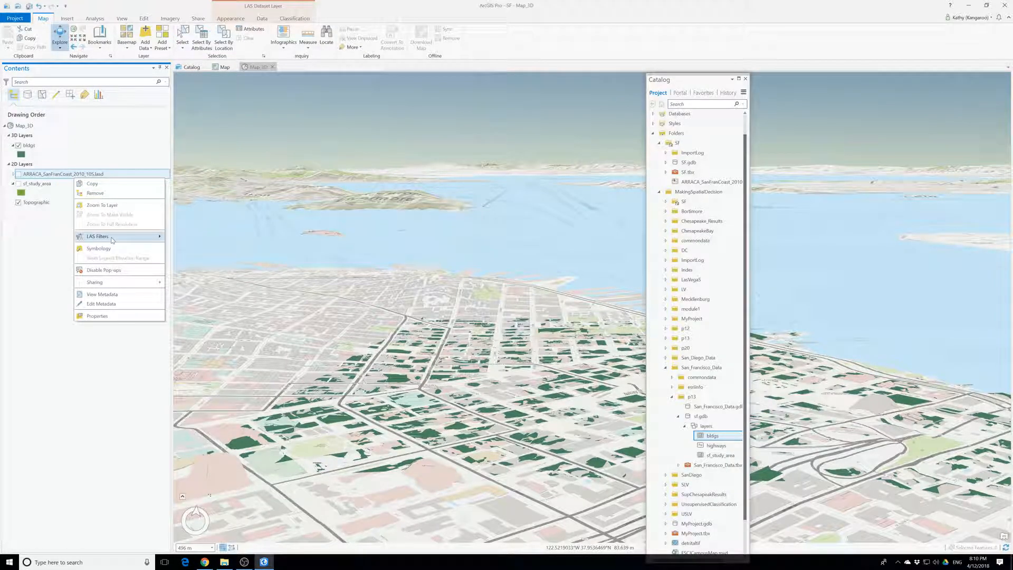
pyautogui.moveTo(112, 240)
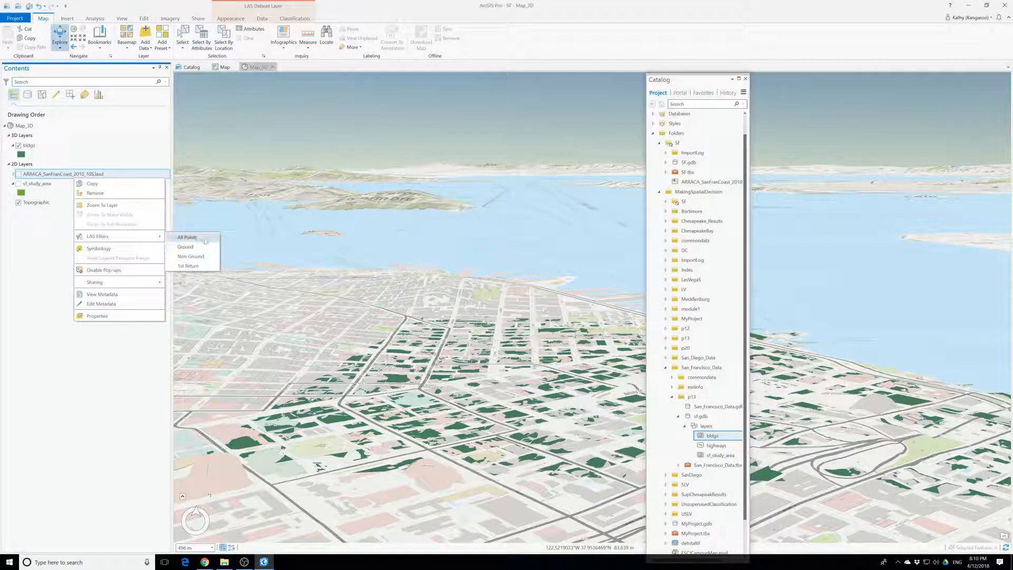
pyautogui.click(186, 246)
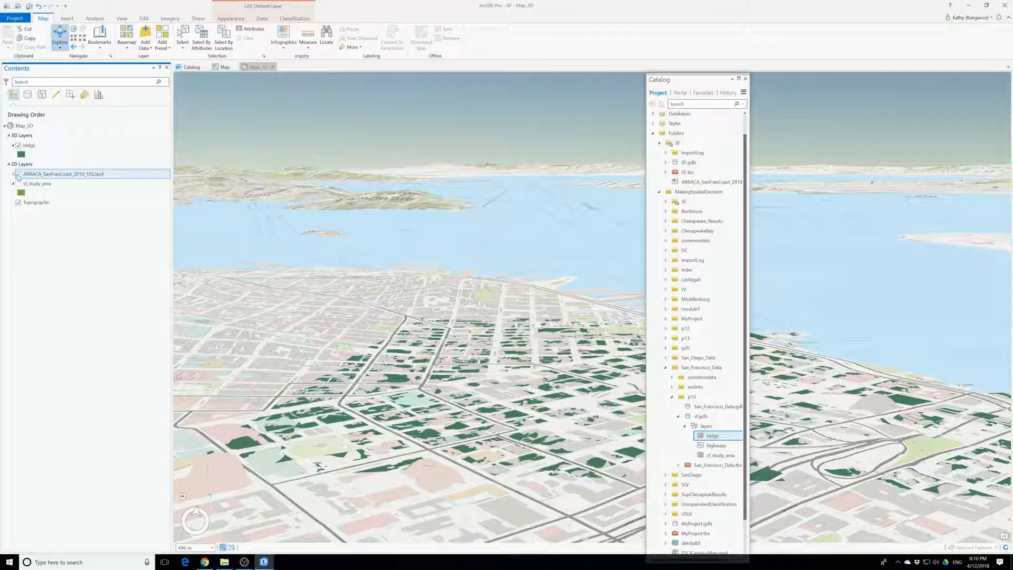
pyautogui.click(19, 175)
pyautogui.rightClick(26, 184)
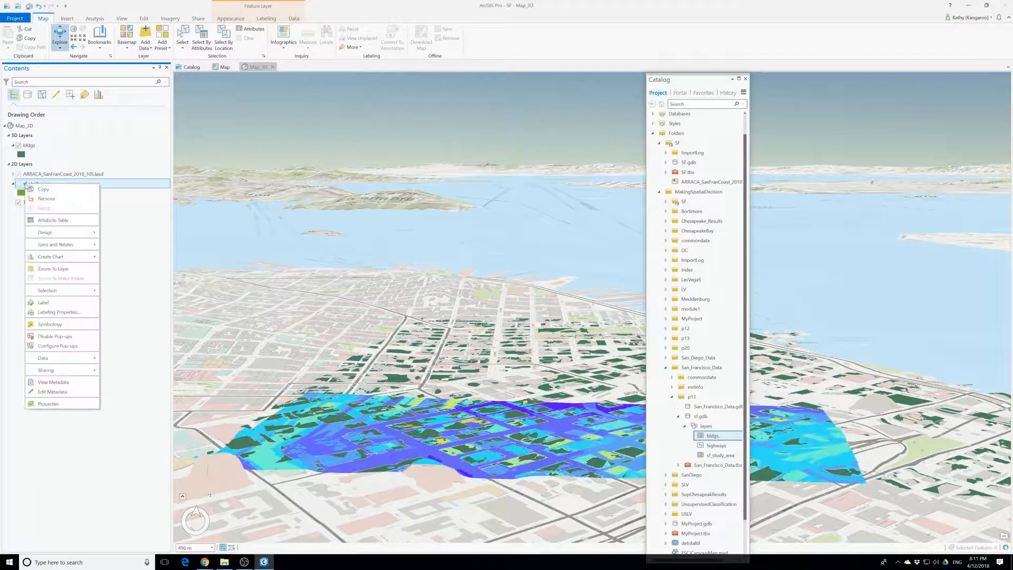
# Remove the green polygon layer listed beneath the LAS dataset in 2D Layers, and select the bldgs layer in 3D Layers.
pyautogui.click(47, 199)
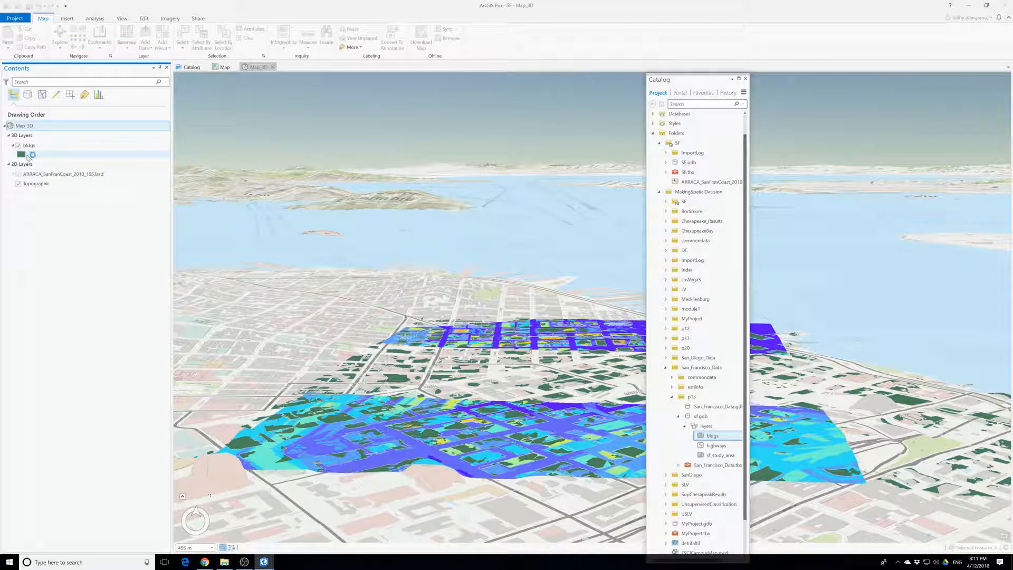
pyautogui.moveTo(43, 174)
pyautogui.mouseDown()
pyautogui.moveTo(24, 150)
pyautogui.moveTo(48, 182)
pyautogui.mouseUp()
pyautogui.moveTo(16, 145); pyautogui.dragTo(19, 145)
pyautogui.click(24, 146)
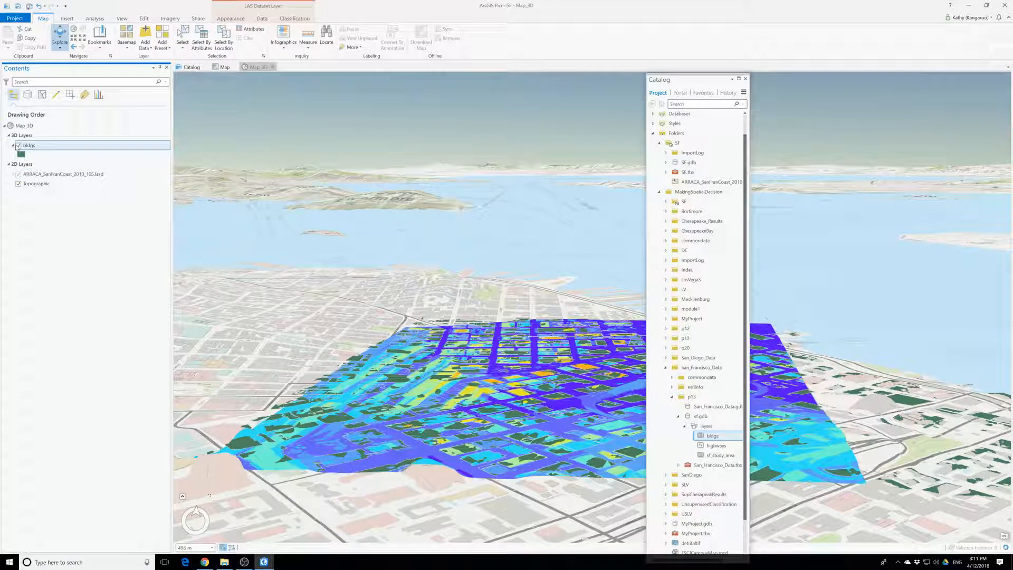
pyautogui.click(13, 146)
pyautogui.click(13, 146)
pyautogui.click(21, 136)
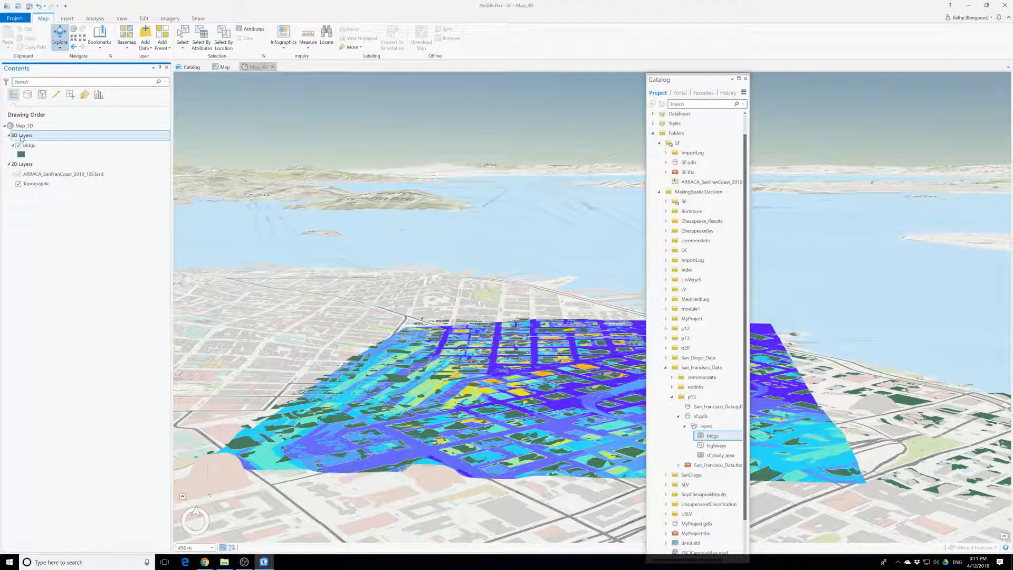
pyautogui.rightClick(21, 139)
pyautogui.click(21, 138)
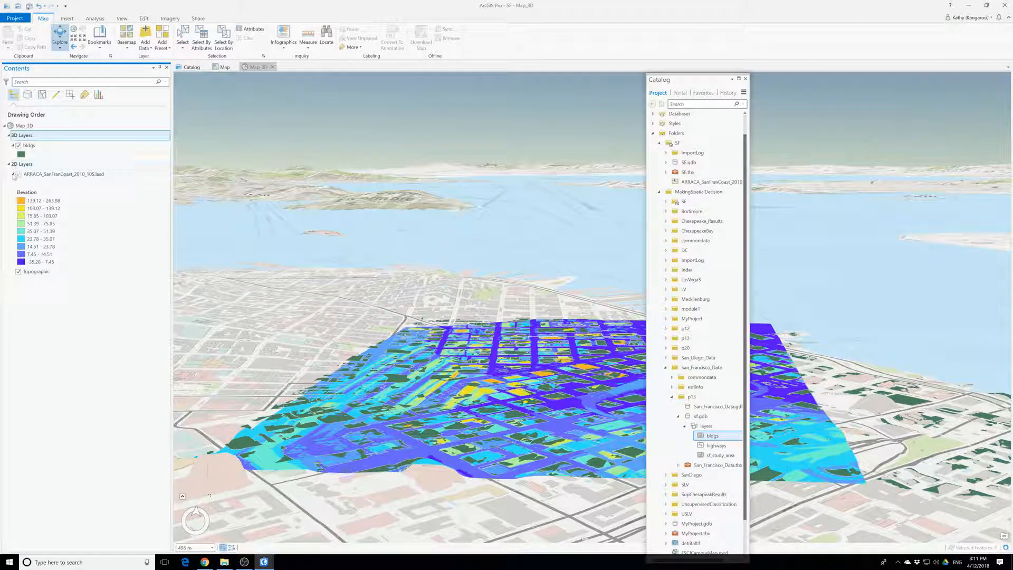
# Try to move the ARRACA_SanFranCoast_2010_10S.lasd layer from 2D Layers into the 3D Layers group.
pyautogui.click(13, 175)
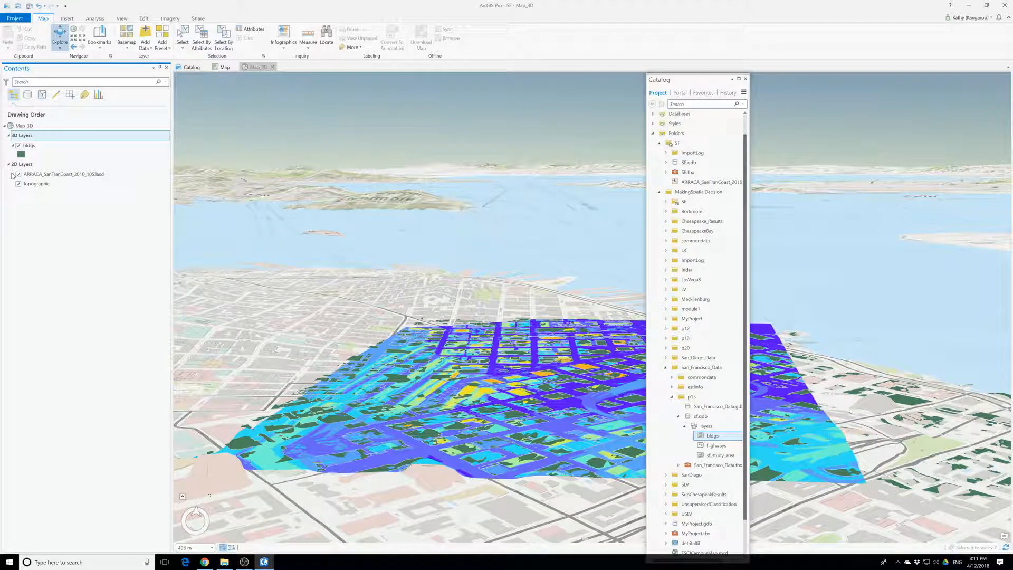
pyautogui.click(13, 175)
pyautogui.moveTo(31, 175); pyautogui.dragTo(25, 136)
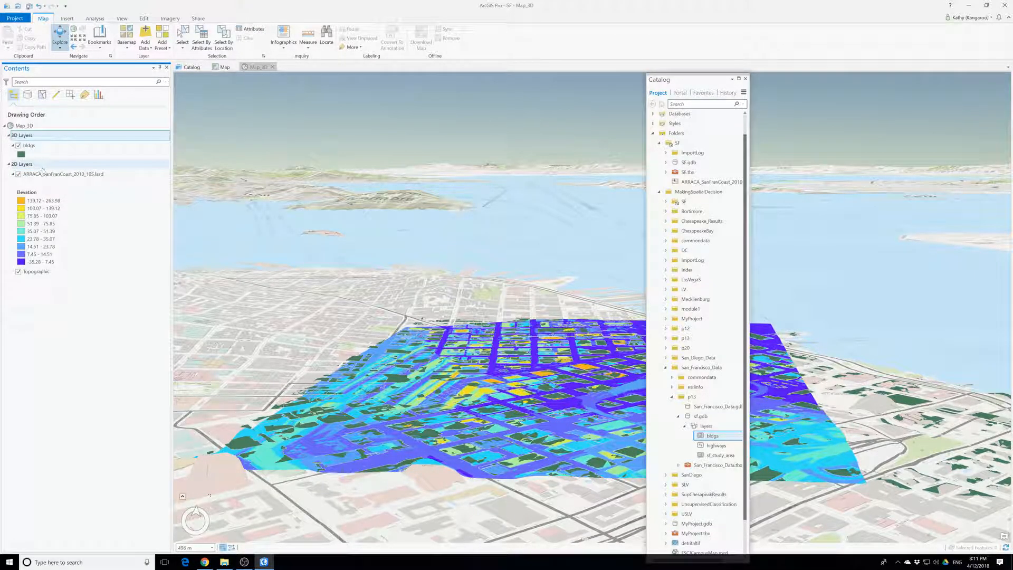
pyautogui.moveTo(43, 176); pyautogui.dragTo(32, 156)
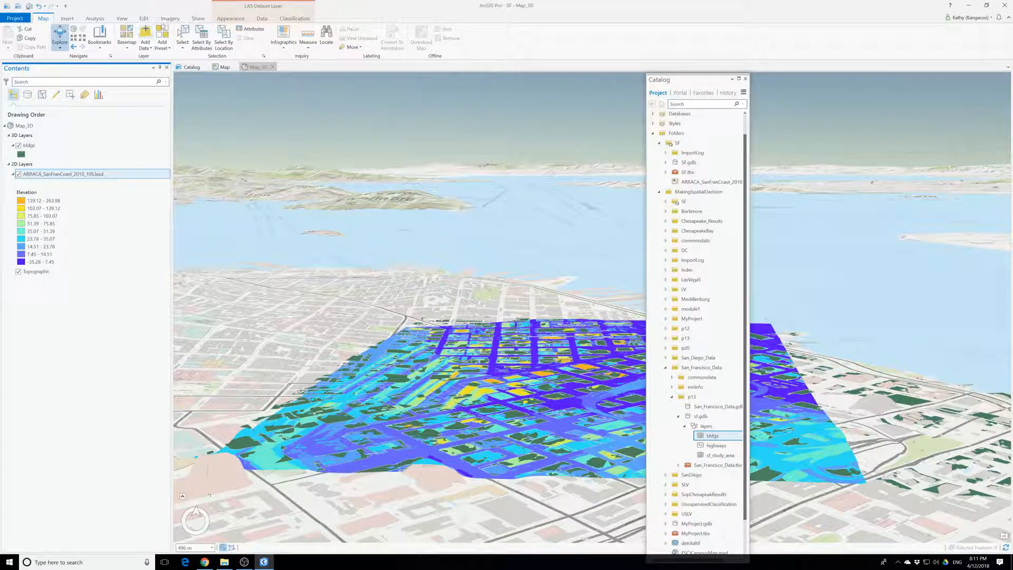
# Symbolize the ARRACA_SanFranCoast_2010_10S.lasd layer by Elevation as points, and move the Catalog pane clear of the scene's city area.
pyautogui.click(230, 19)
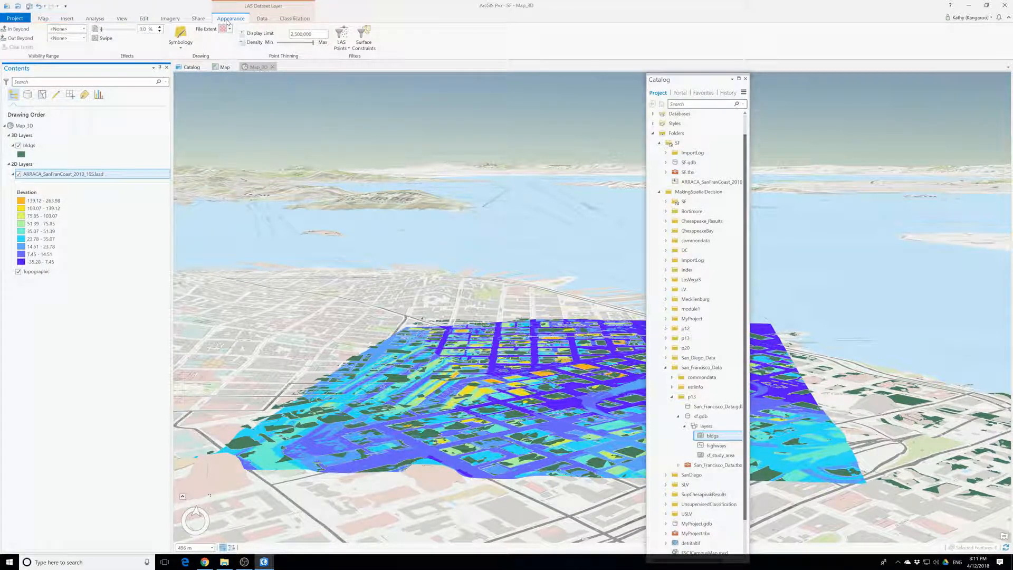
pyautogui.click(179, 46)
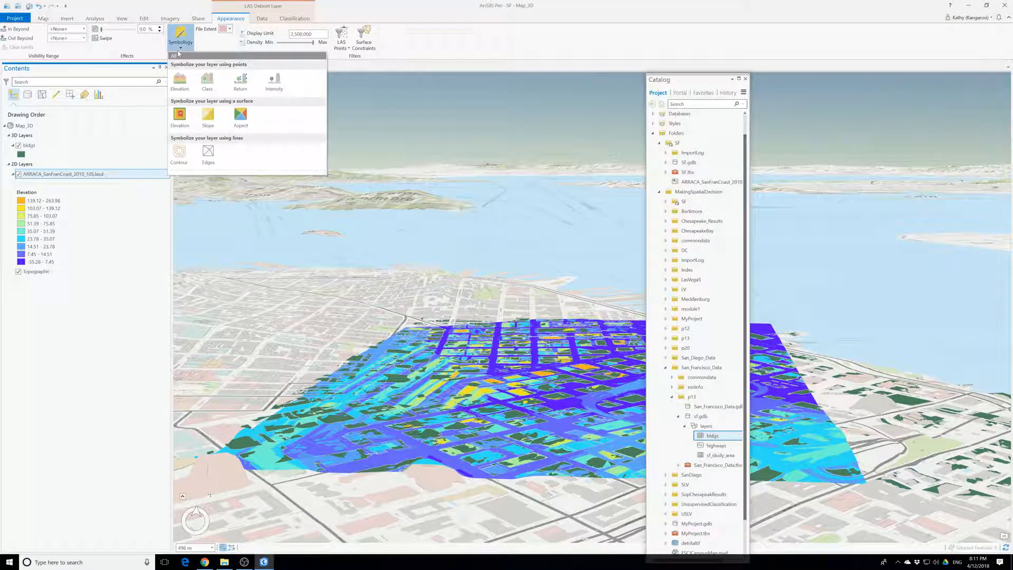
pyautogui.click(179, 115)
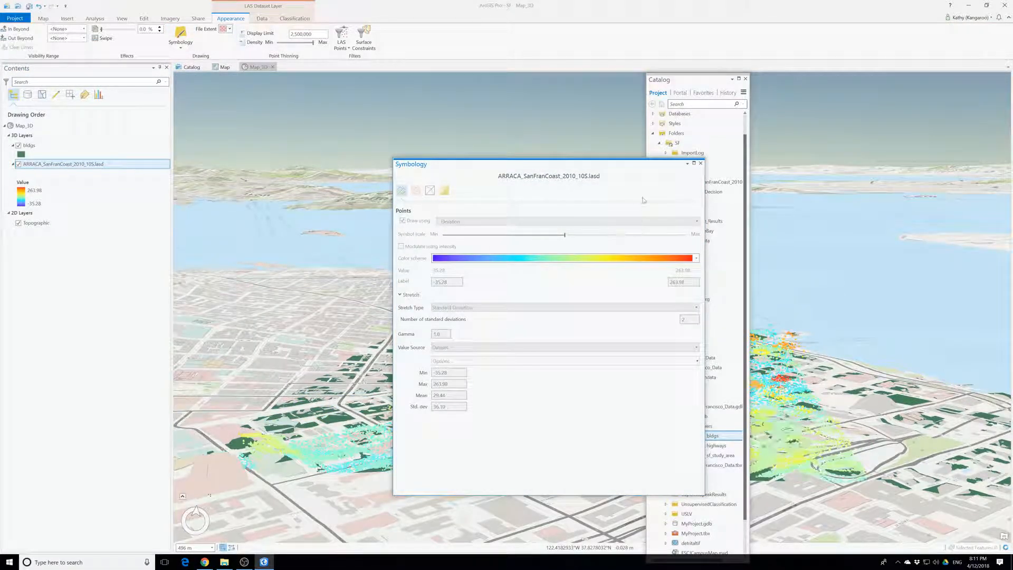
pyautogui.click(701, 163)
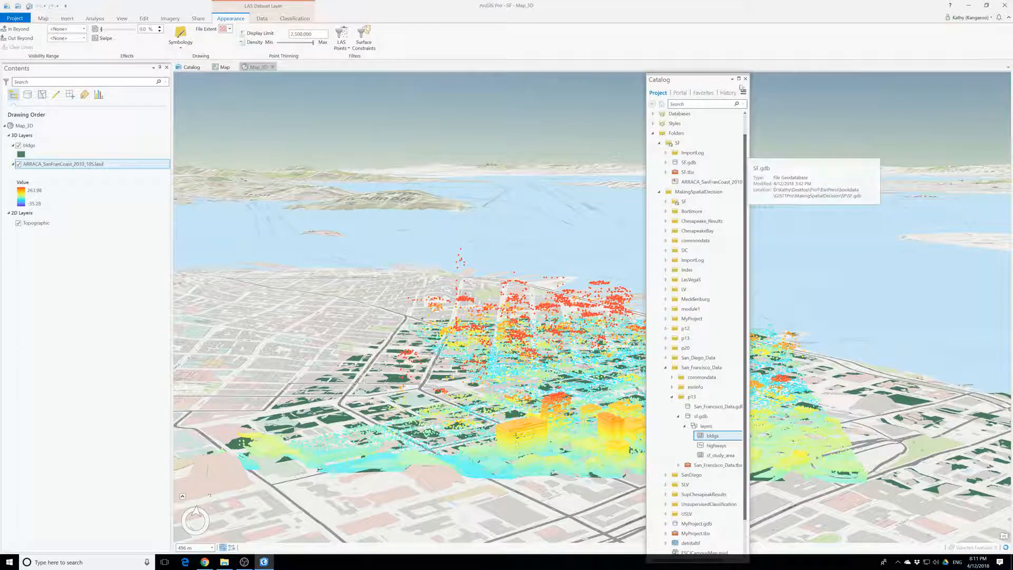
pyautogui.moveTo(692, 81); pyautogui.dragTo(916, 48)
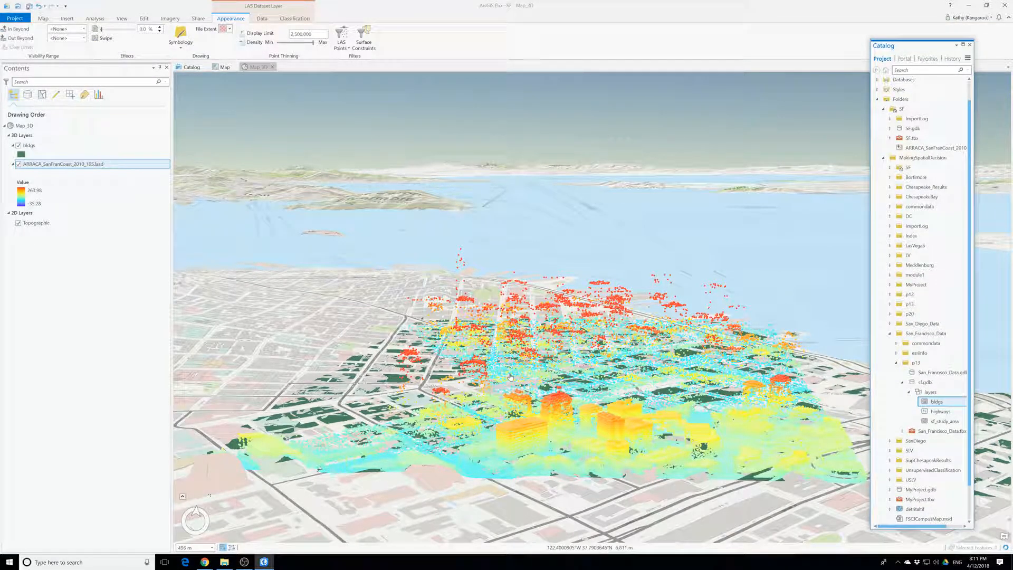
# Try Unique Values symbology on the bldgs layer.
pyautogui.click(29, 145)
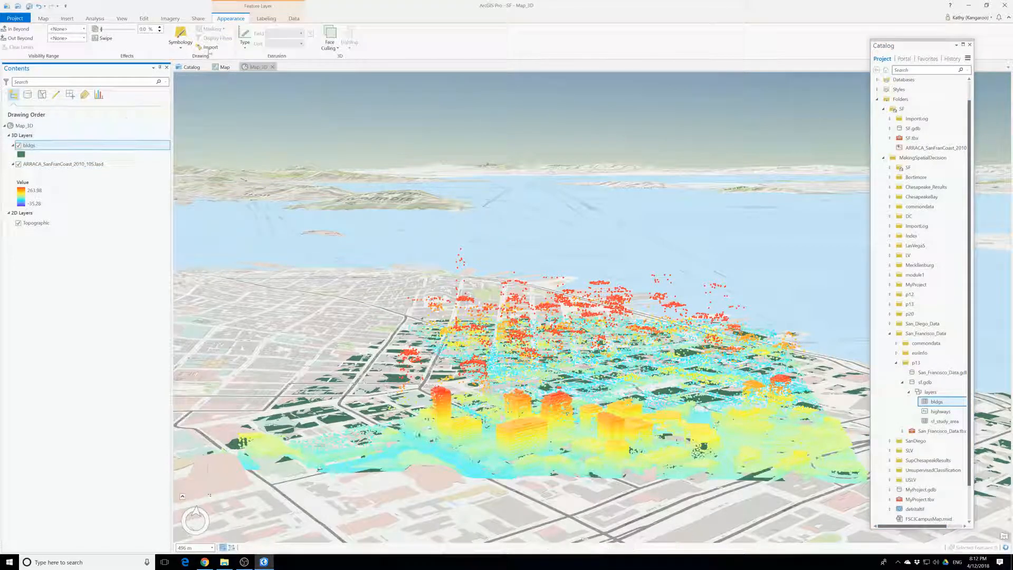
pyautogui.click(180, 46)
pyautogui.click(181, 46)
pyautogui.click(181, 46)
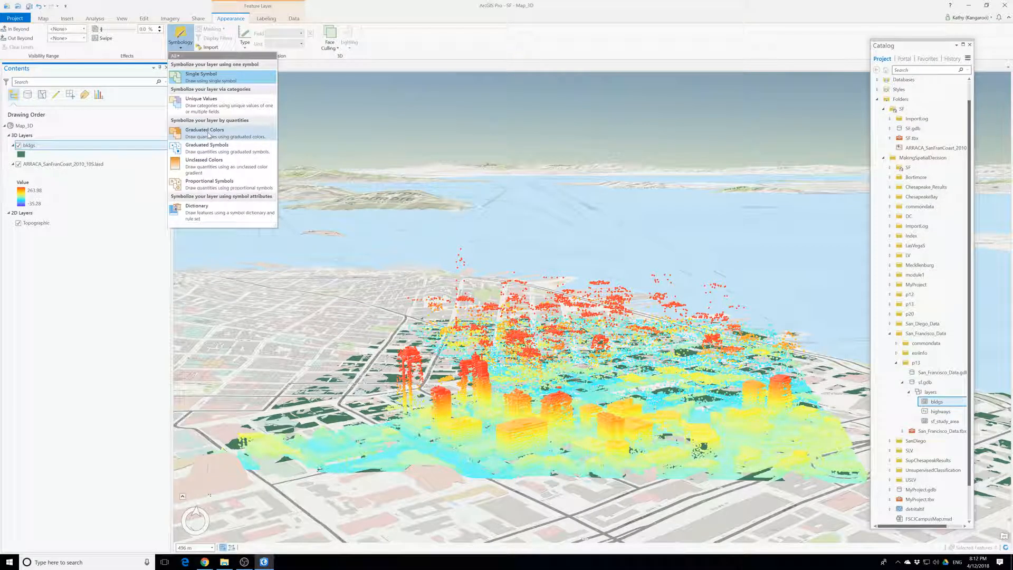
pyautogui.click(203, 111)
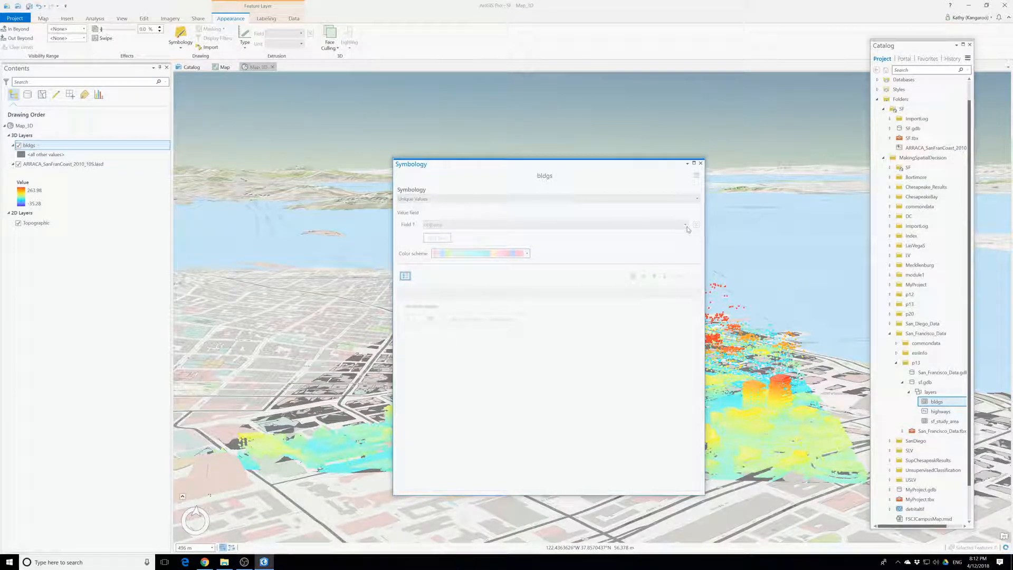
pyautogui.click(700, 164)
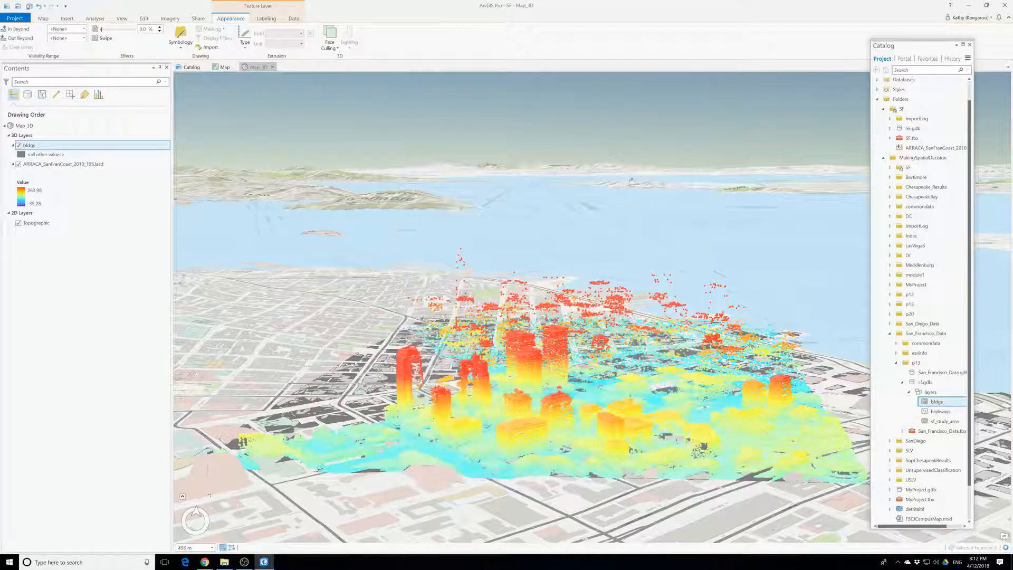
# Symbolize the bldgs layer with Graduated Colors.
pyautogui.click(180, 47)
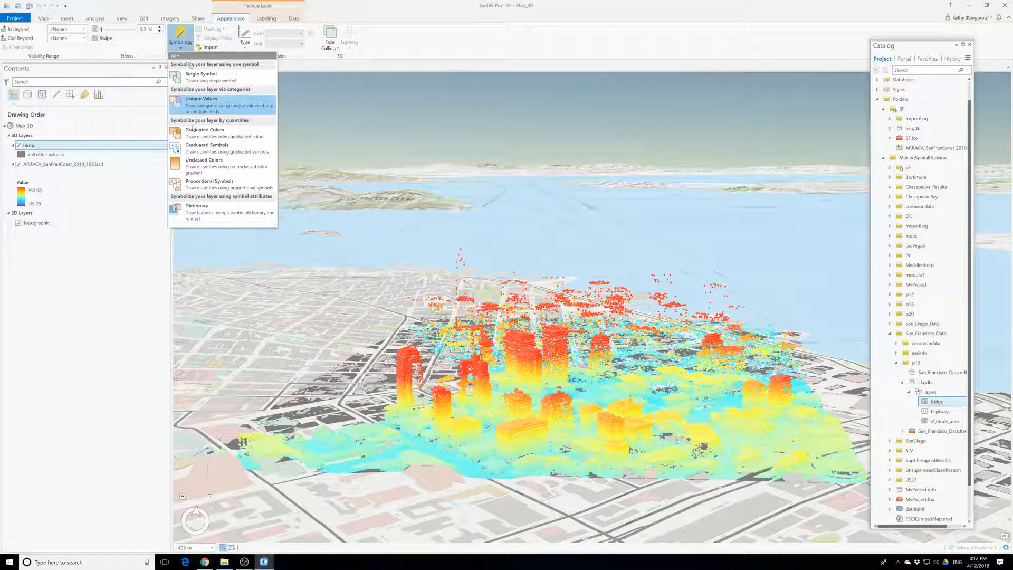
pyautogui.click(196, 129)
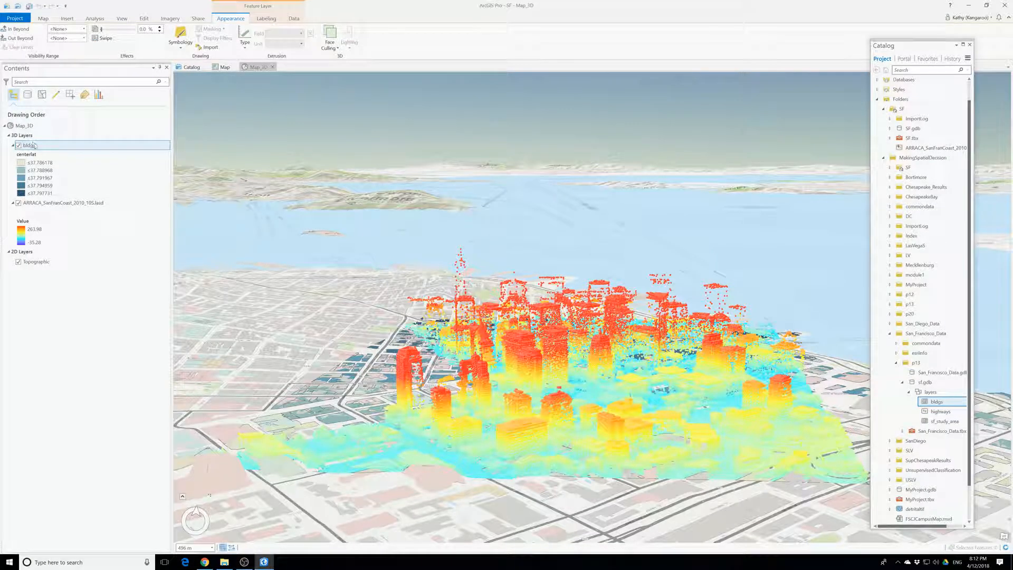
# Examine the records and fields in the bldgs attribute table, through the code, model and z_min columns, and close the table.
pyautogui.rightClick(38, 153)
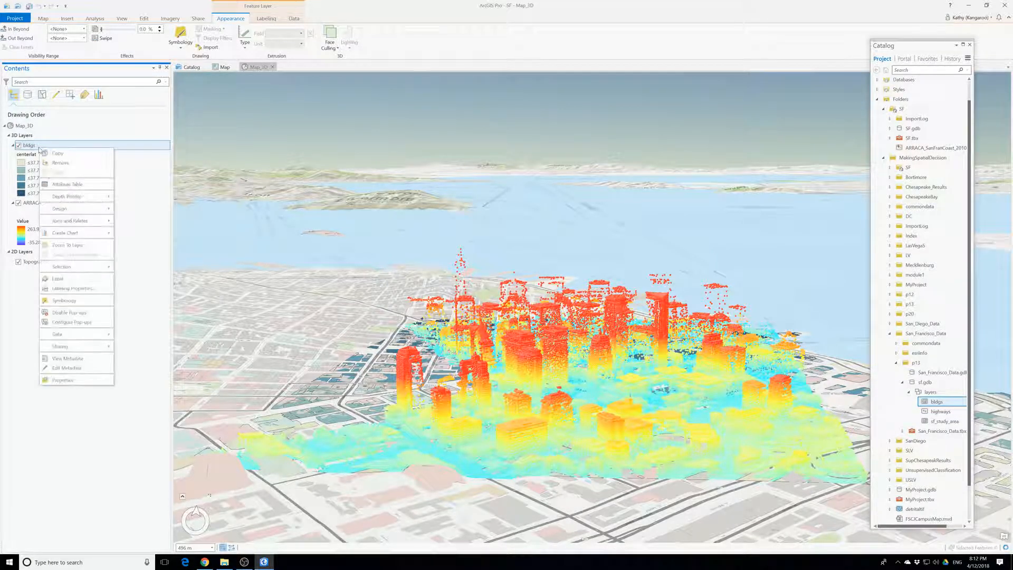
pyautogui.click(88, 189)
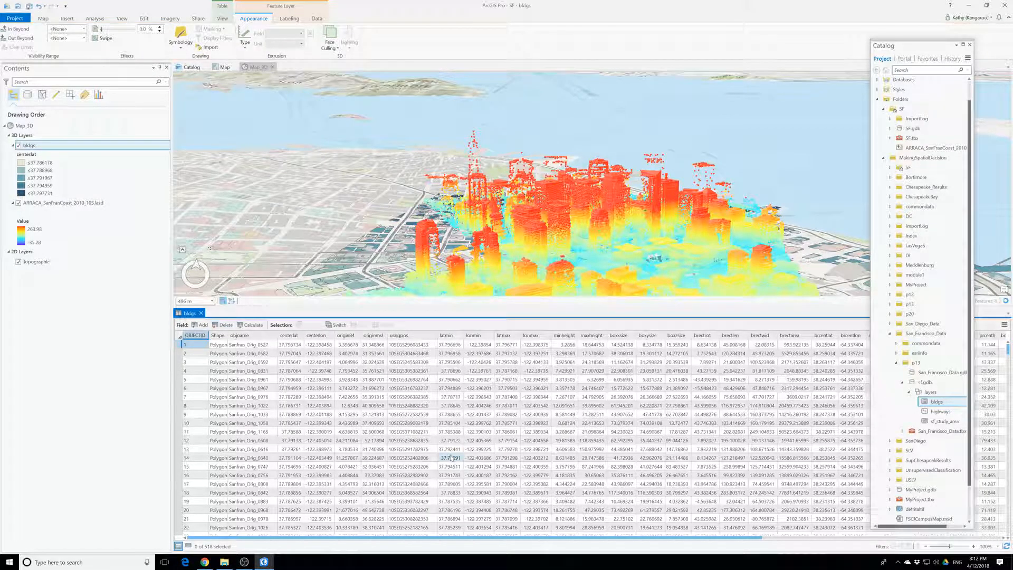
pyautogui.scroll(-2, 451, 458)
pyautogui.scroll(-1, 452, 457)
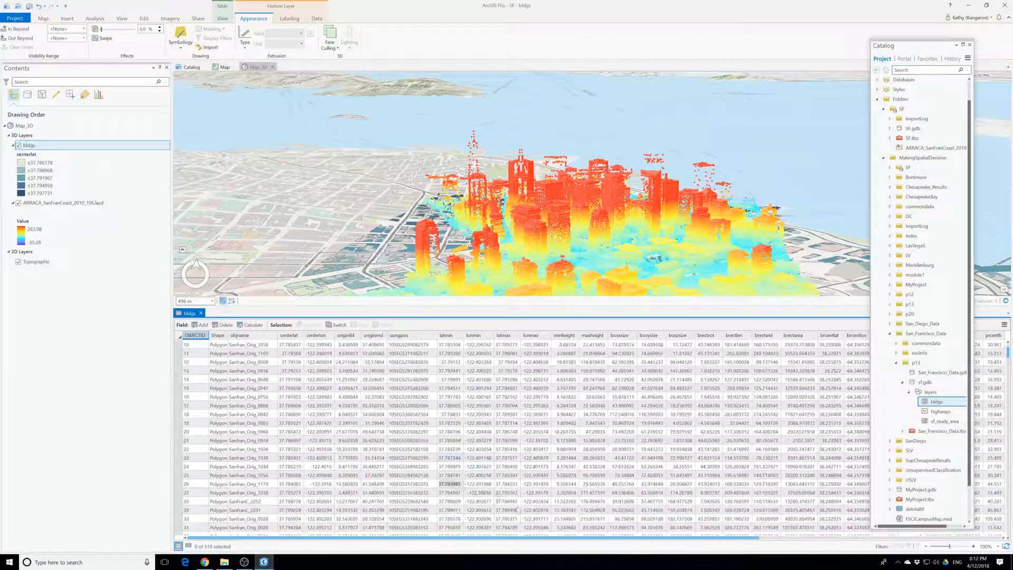
pyautogui.moveTo(657, 543); pyautogui.dragTo(746, 542)
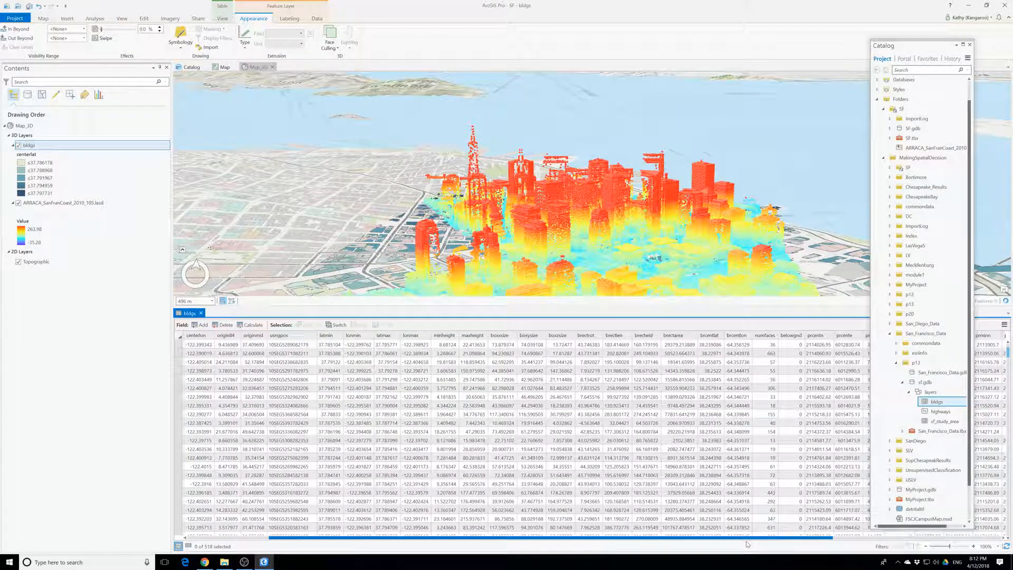
pyautogui.moveTo(864, 553); pyautogui.dragTo(1003, 562)
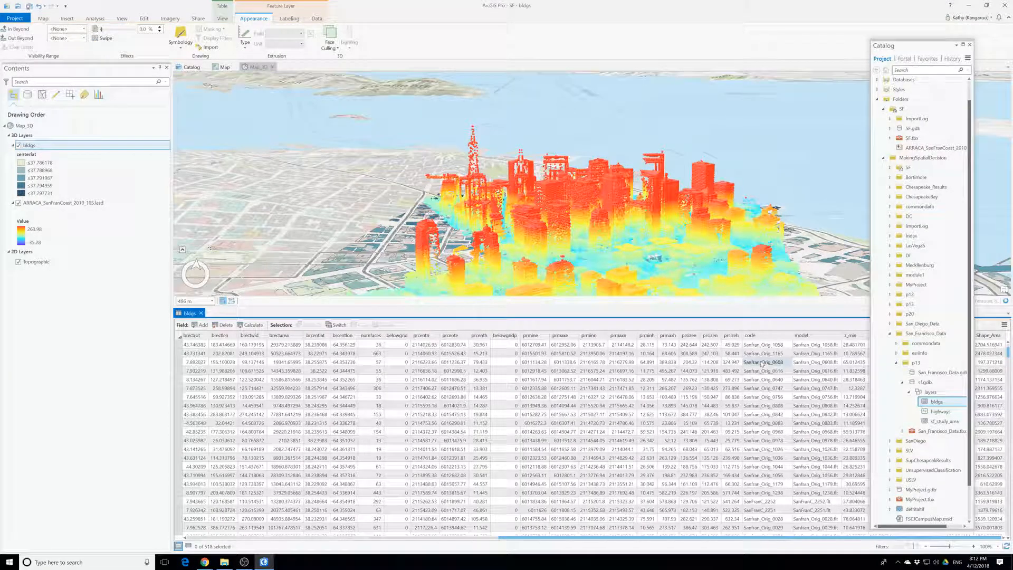
pyautogui.scroll(-1, 748, 414)
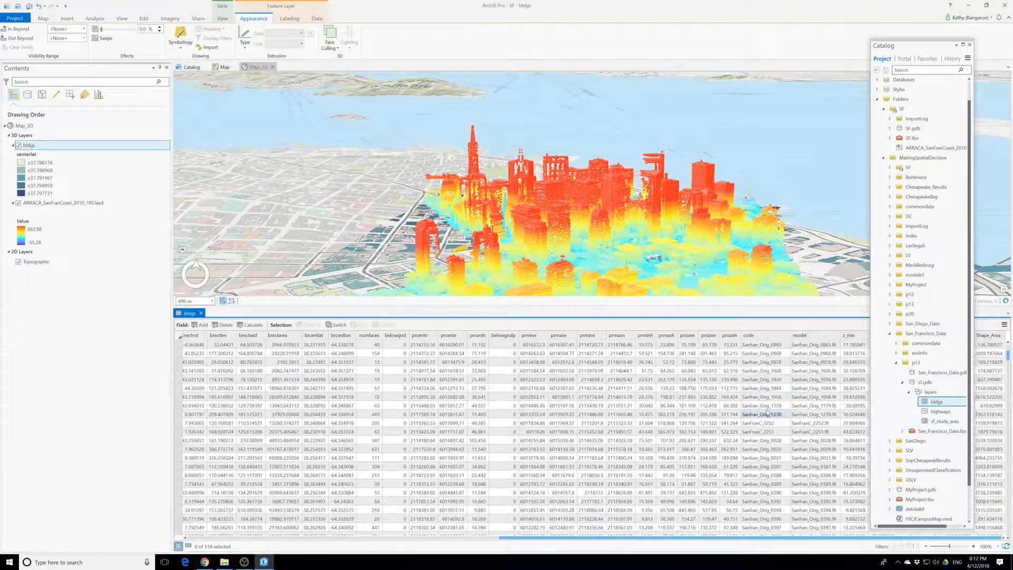
pyautogui.scroll(-5, 765, 414)
pyautogui.scroll(-8, 768, 414)
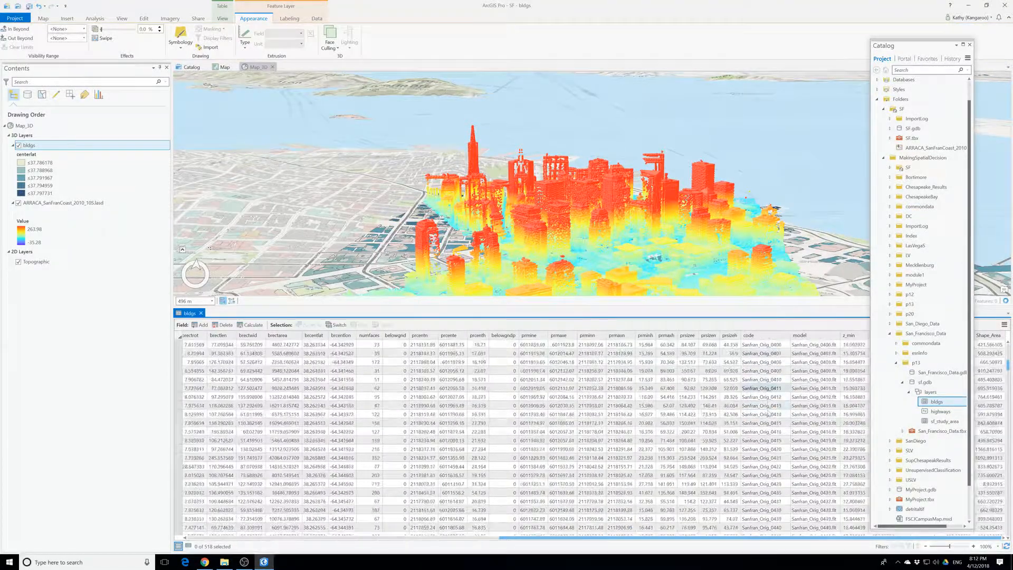
pyautogui.scroll(-4, 768, 413)
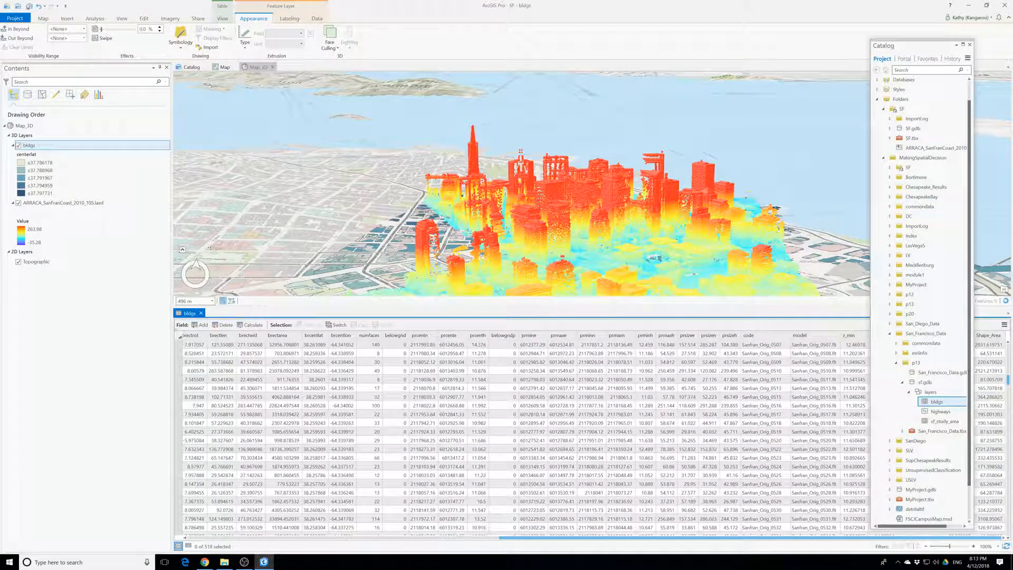
pyautogui.click(201, 313)
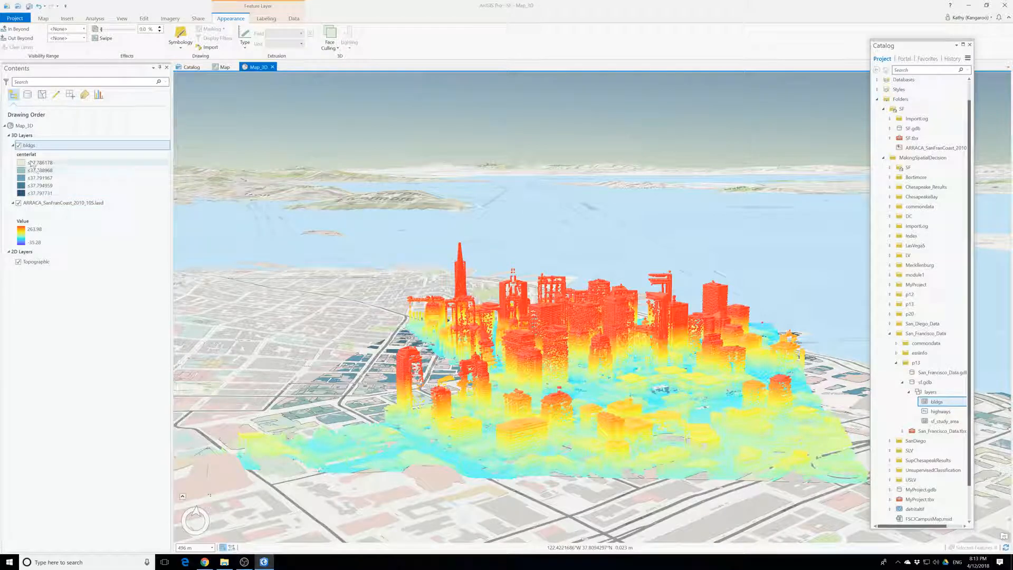
# Check the Graduated Colors settings of the bldgs layer and close them without changes.
pyautogui.rightClick(36, 147)
pyautogui.moveTo(61, 209)
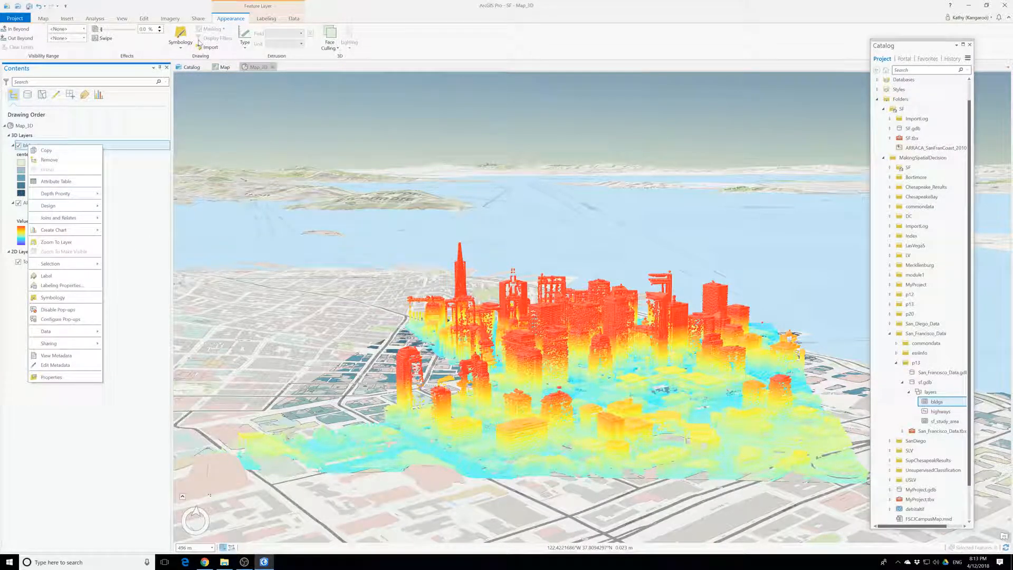
pyautogui.click(181, 38)
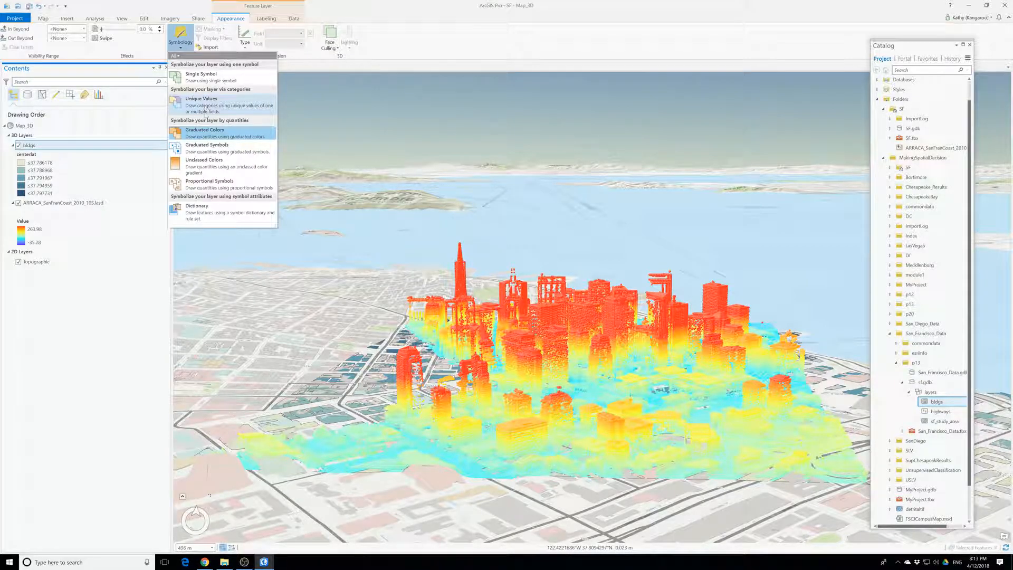
pyautogui.click(211, 133)
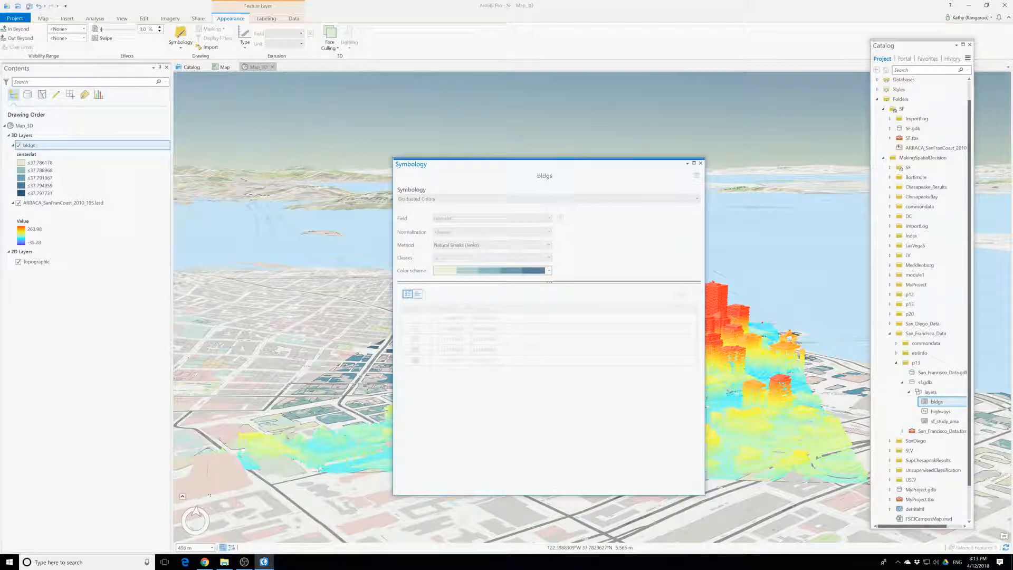
pyautogui.click(700, 163)
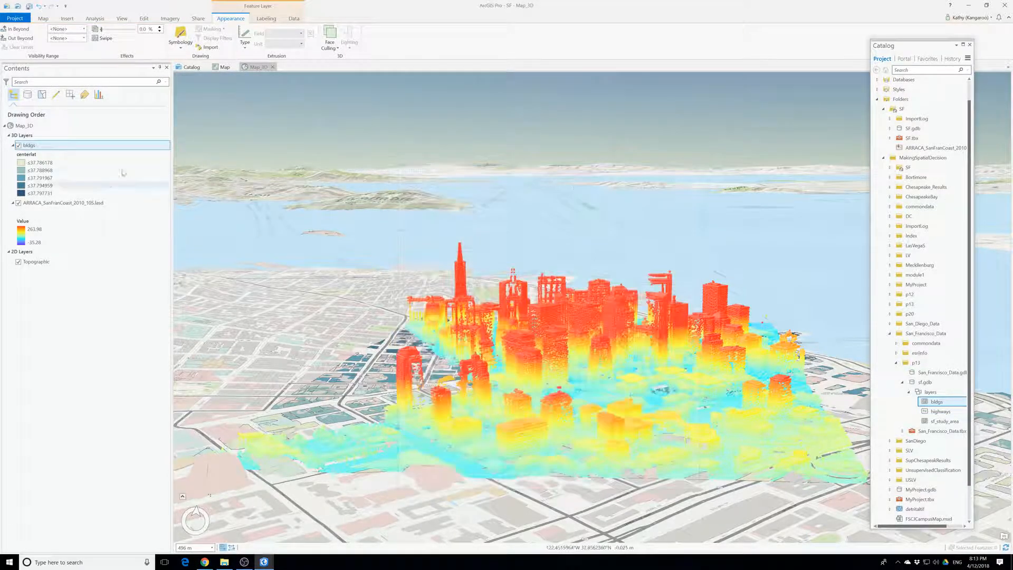
# Select the bldgs layer and open its symbology settings.
pyautogui.rightClick(30, 150)
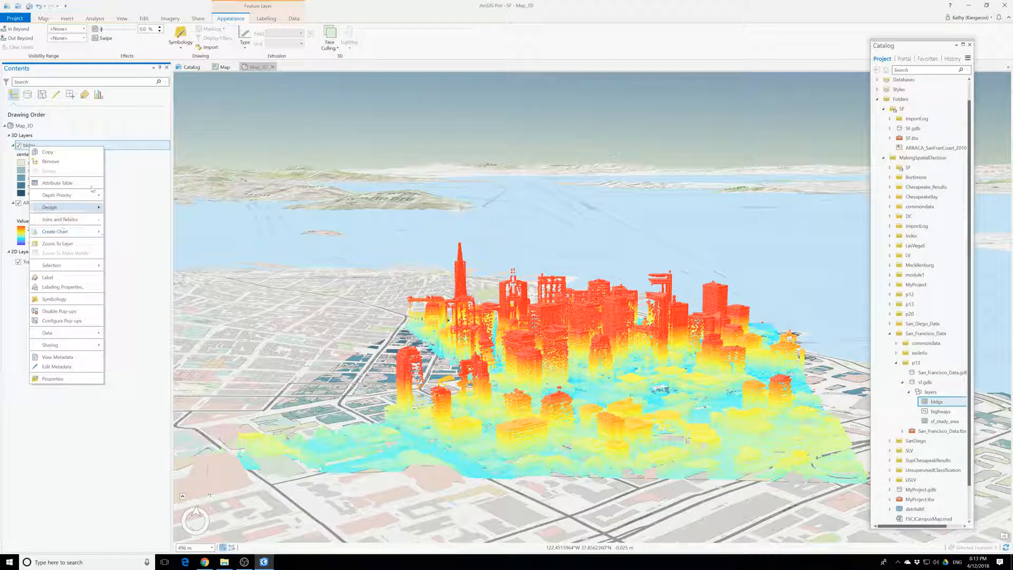
pyautogui.click(24, 135)
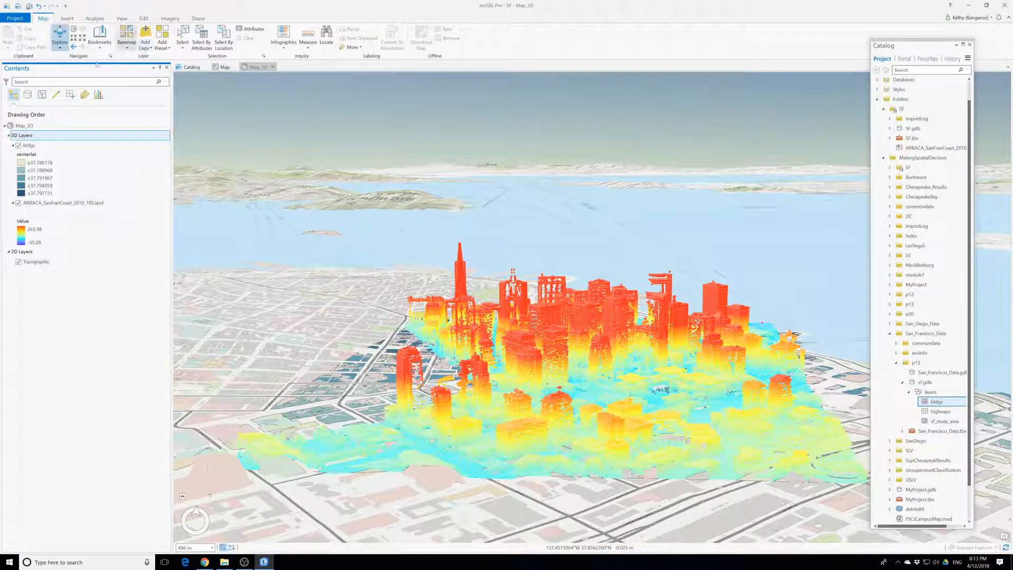
pyautogui.moveTo(29, 145)
pyautogui.mouseDown()
pyautogui.moveTo(40, 143)
pyautogui.moveTo(30, 145)
pyautogui.mouseUp()
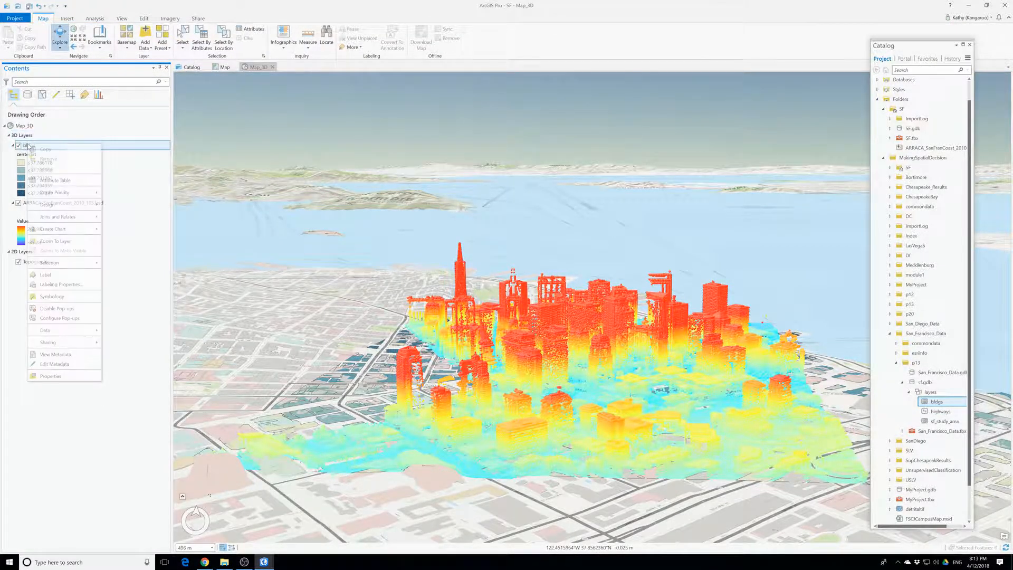
pyautogui.rightClick(29, 145)
pyautogui.click(52, 297)
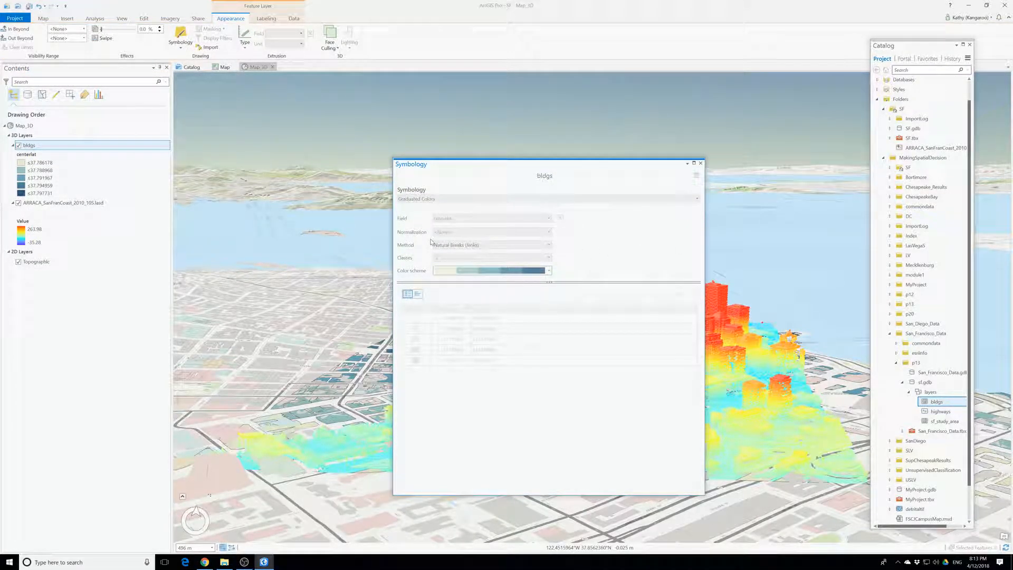
# Extrude the bldgs layer using the z_max field with meters as the unit.
pyautogui.click(245, 38)
pyautogui.click(269, 115)
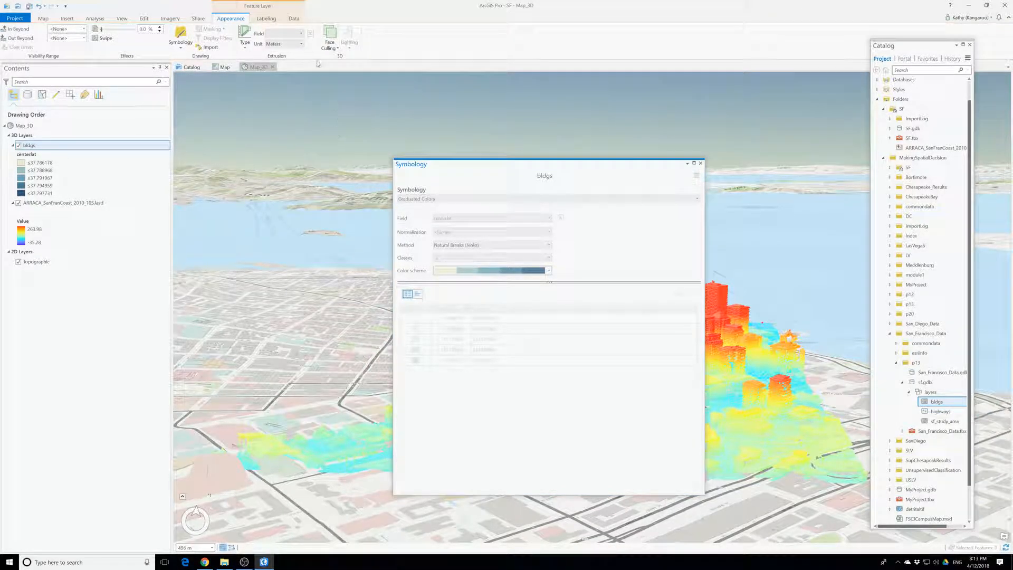
pyautogui.click(303, 35)
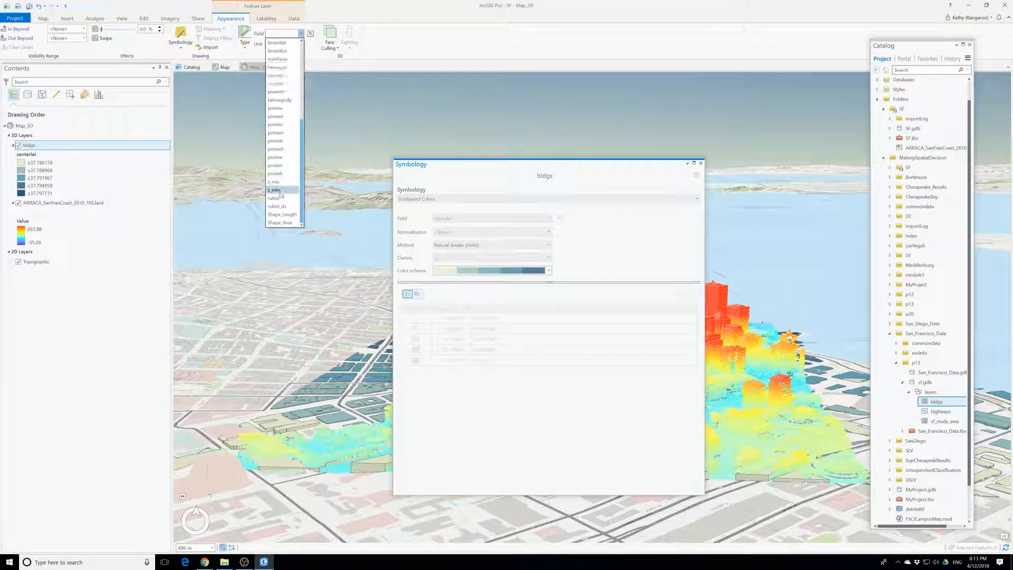
pyautogui.click(275, 190)
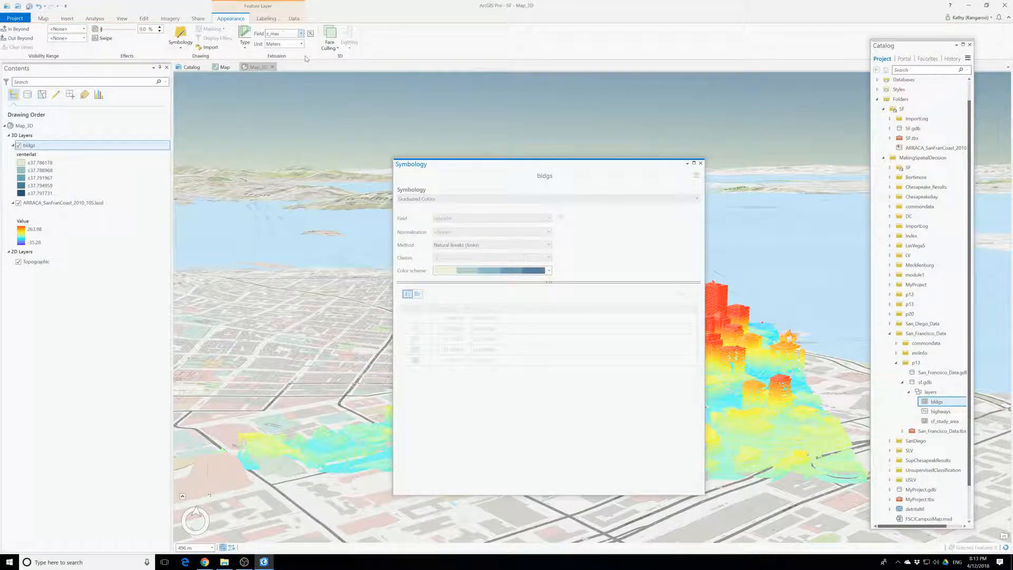
# Move the ARRACA_SanFranCoast_2010_10S.lasd layer above bldgs in the 3D layers.
pyautogui.moveTo(521, 167); pyautogui.dragTo(276, 205)
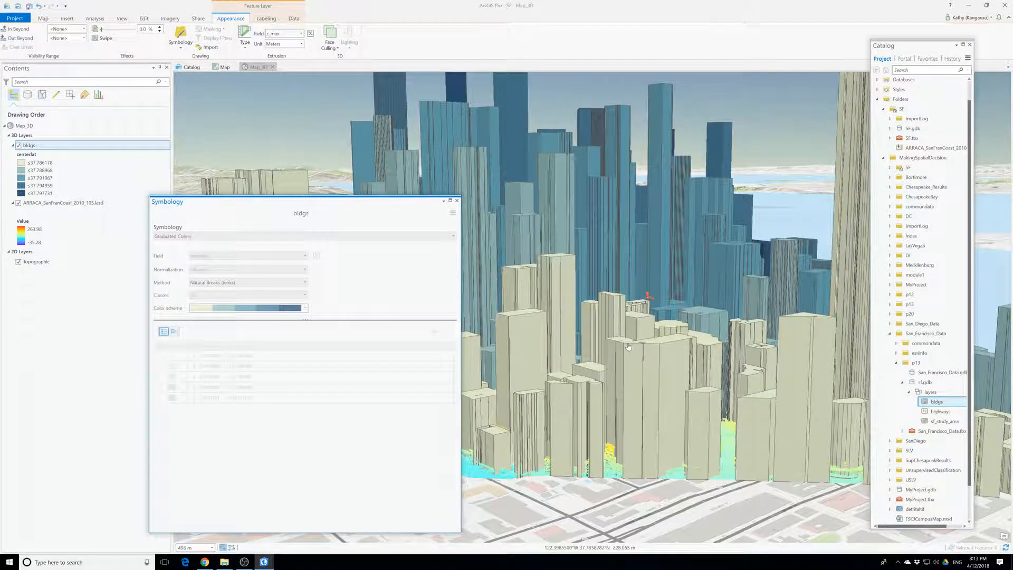
pyautogui.scroll(-5, 629, 346)
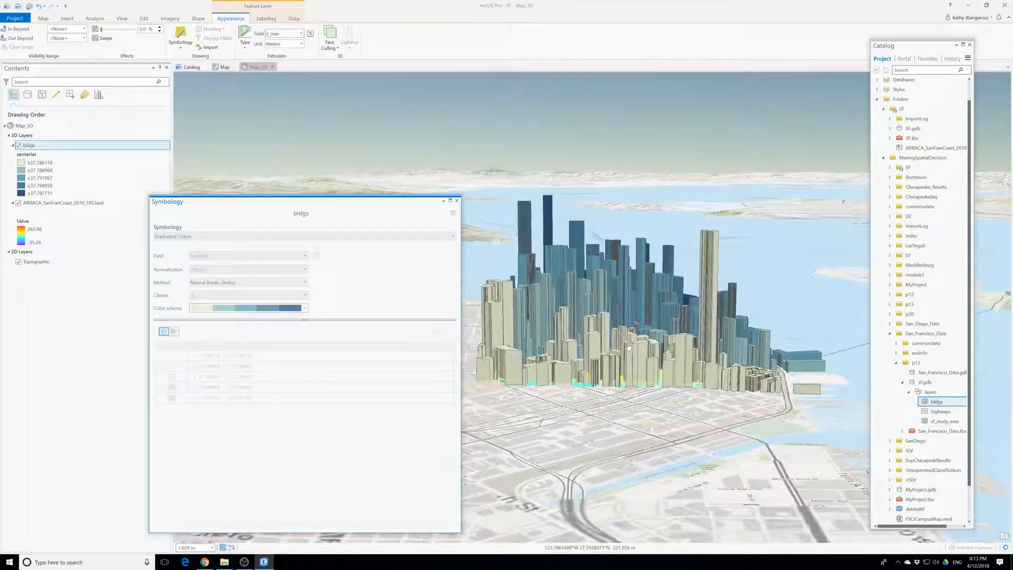
pyautogui.scroll(4, 629, 347)
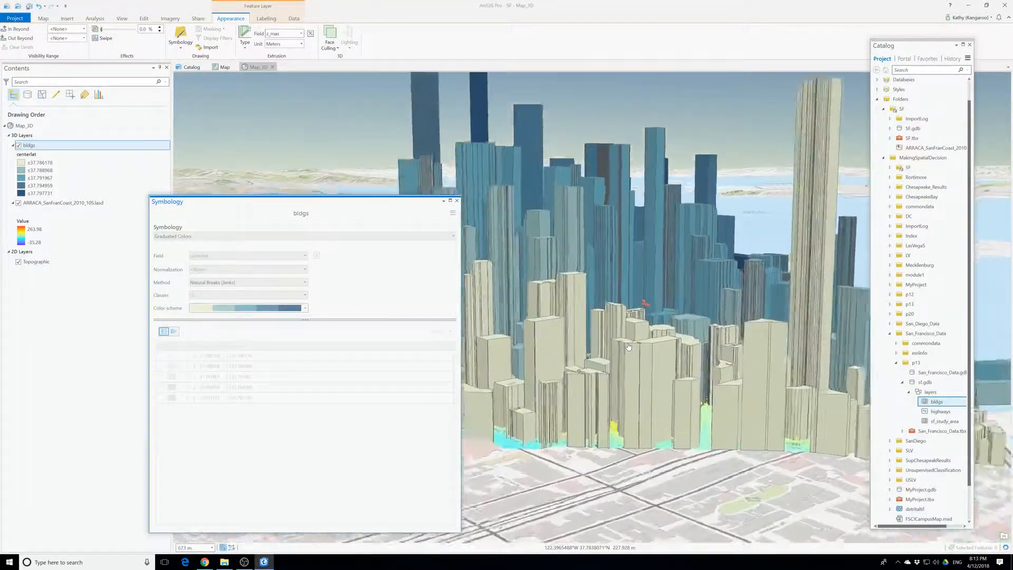
pyautogui.scroll(2, 629, 347)
pyautogui.scroll(-3, 628, 347)
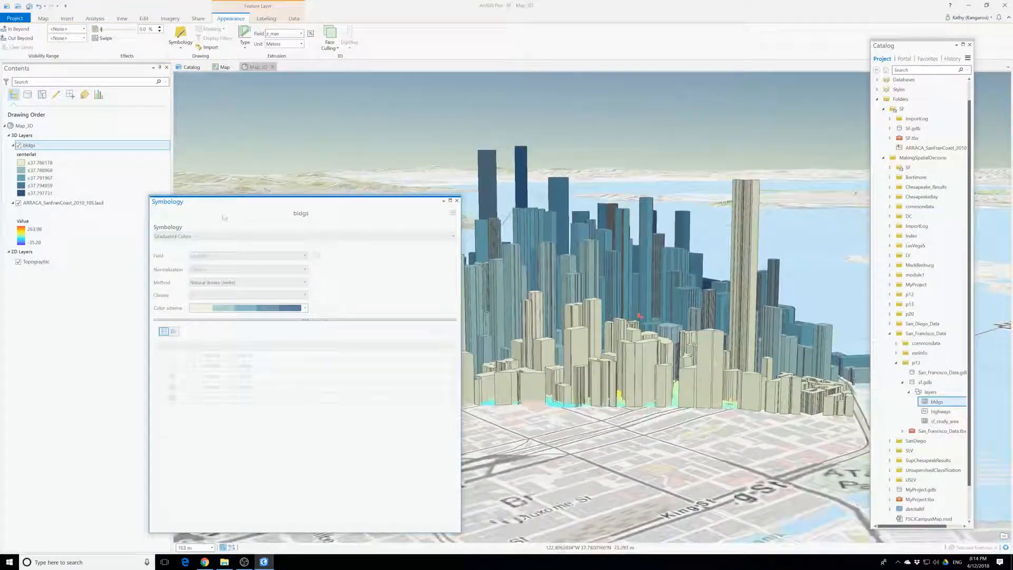
pyautogui.moveTo(55, 205); pyautogui.dragTo(37, 146)
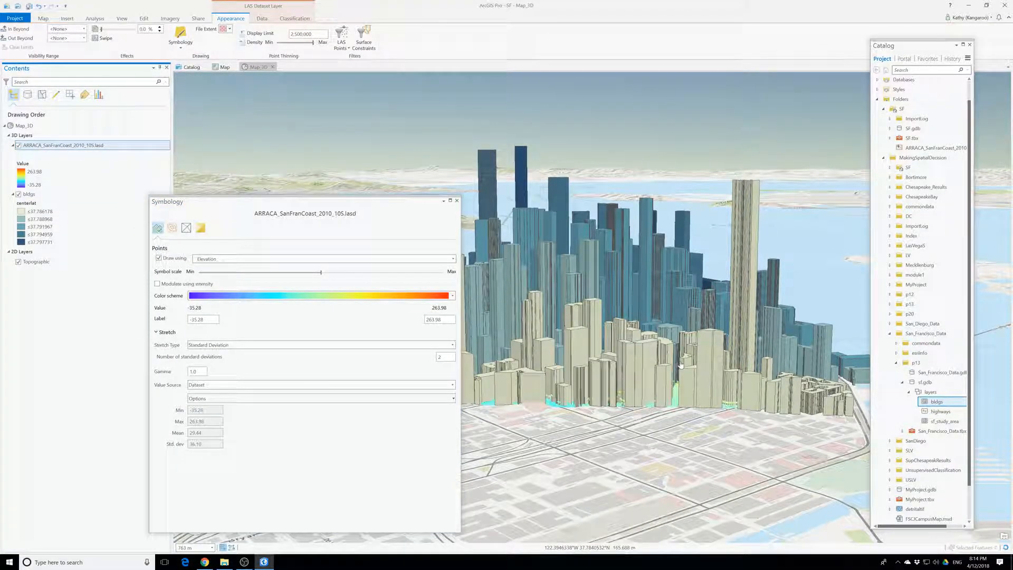
# Examine the extruded buildings from several angles, closing the symbology settings and moving the catalog window beside the layer list.
pyautogui.scroll(2, 678, 348)
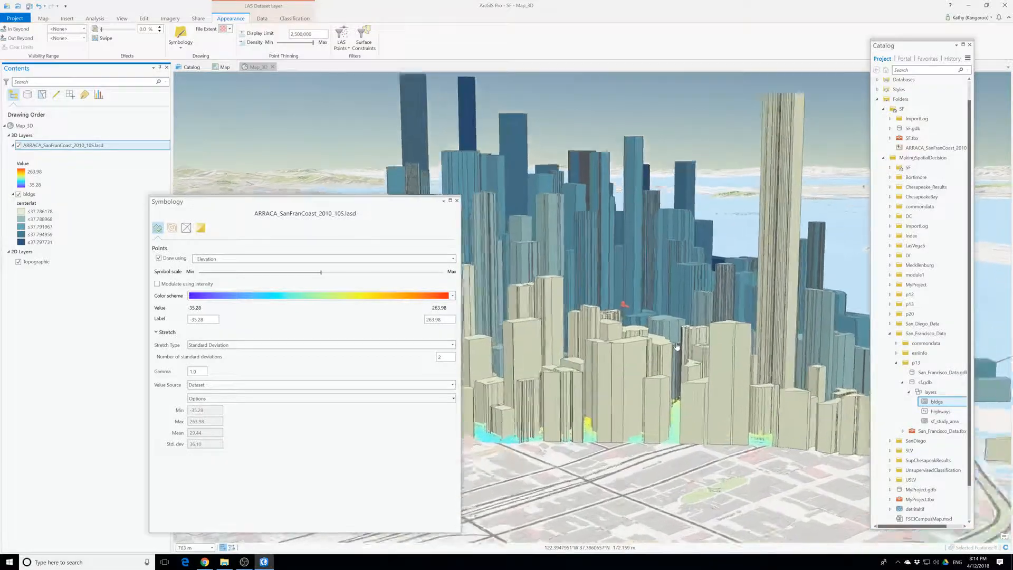
pyautogui.scroll(-3, 677, 347)
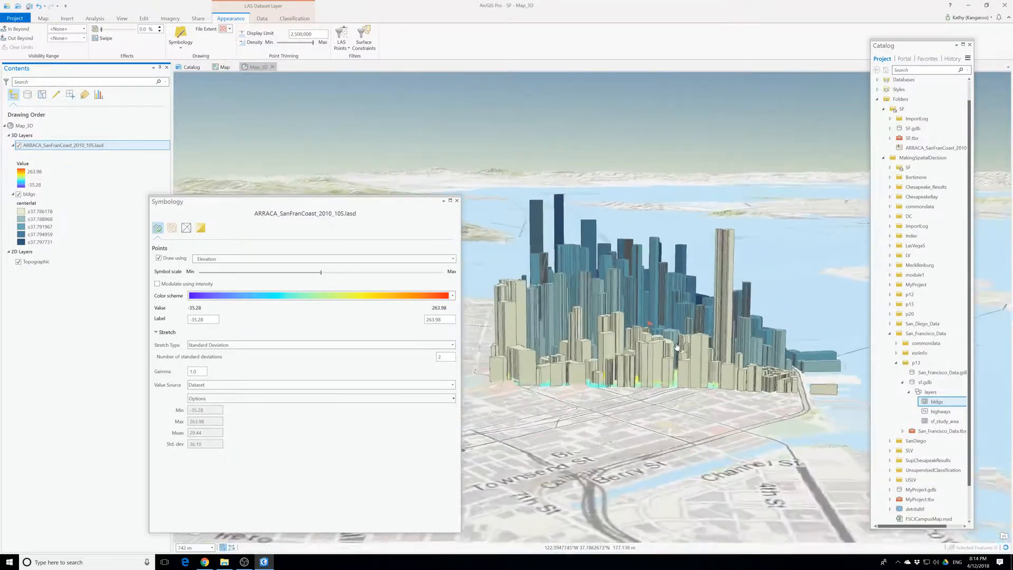
pyautogui.moveTo(742, 397); pyautogui.dragTo(765, 476)
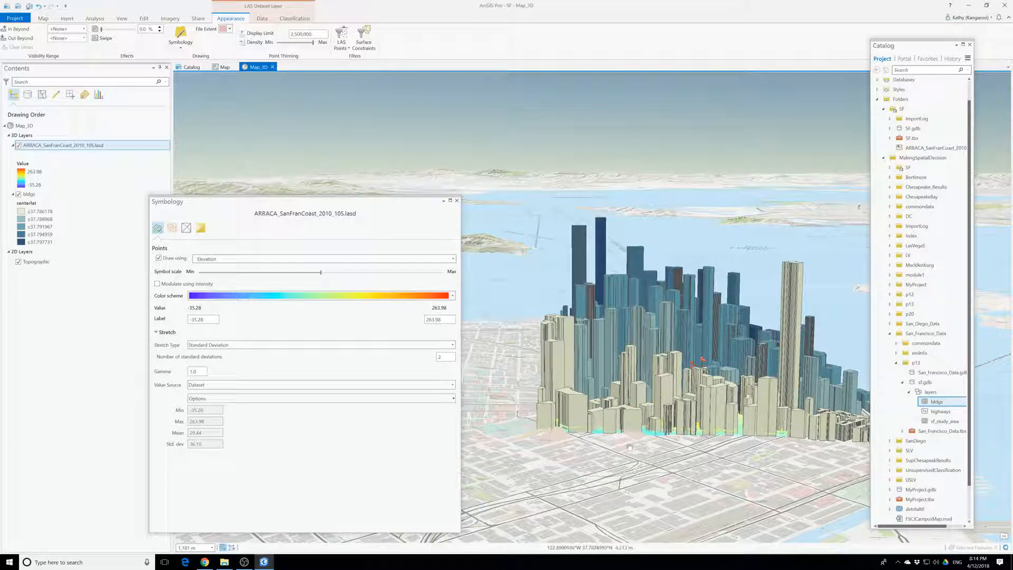
pyautogui.moveTo(639, 349); pyautogui.dragTo(639, 349, button='middle')
pyautogui.moveTo(658, 417); pyautogui.dragTo(675, 440, button='middle')
pyautogui.scroll(2, 664, 385)
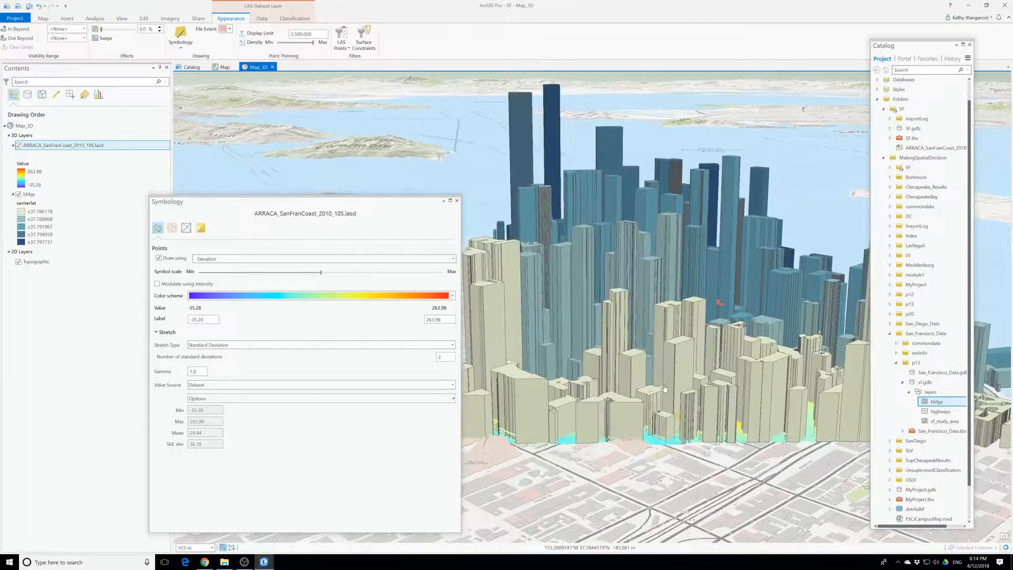
pyautogui.moveTo(688, 377); pyautogui.dragTo(682, 254, button='middle')
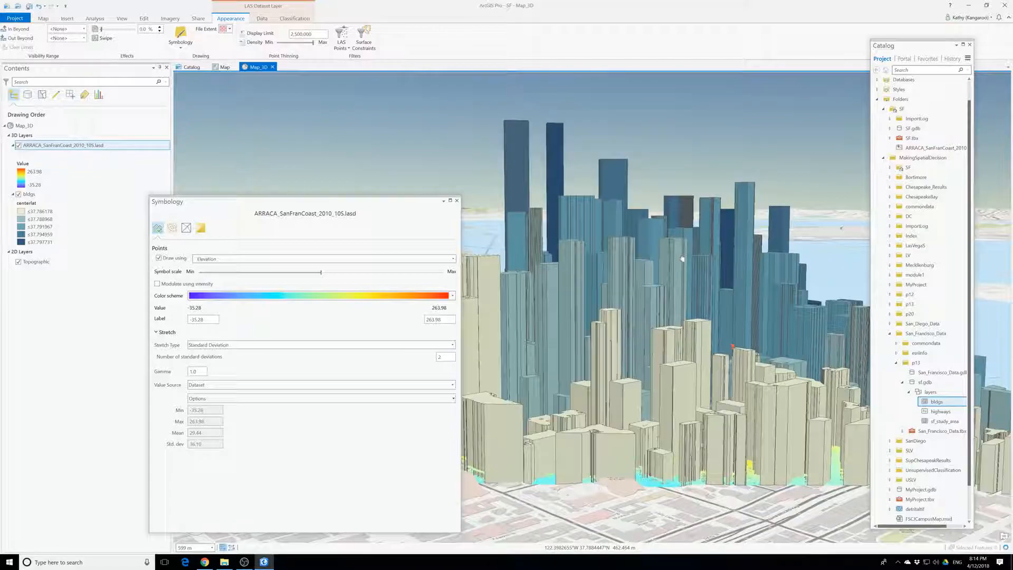
pyautogui.moveTo(697, 306); pyautogui.dragTo(596, 306, button='middle')
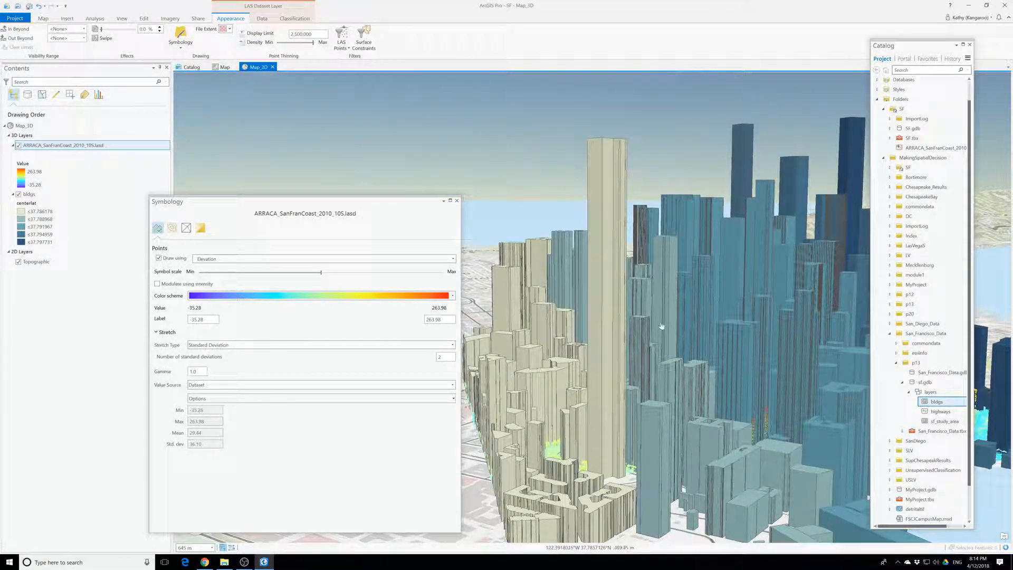
pyautogui.moveTo(686, 324); pyautogui.dragTo(588, 321, button='middle')
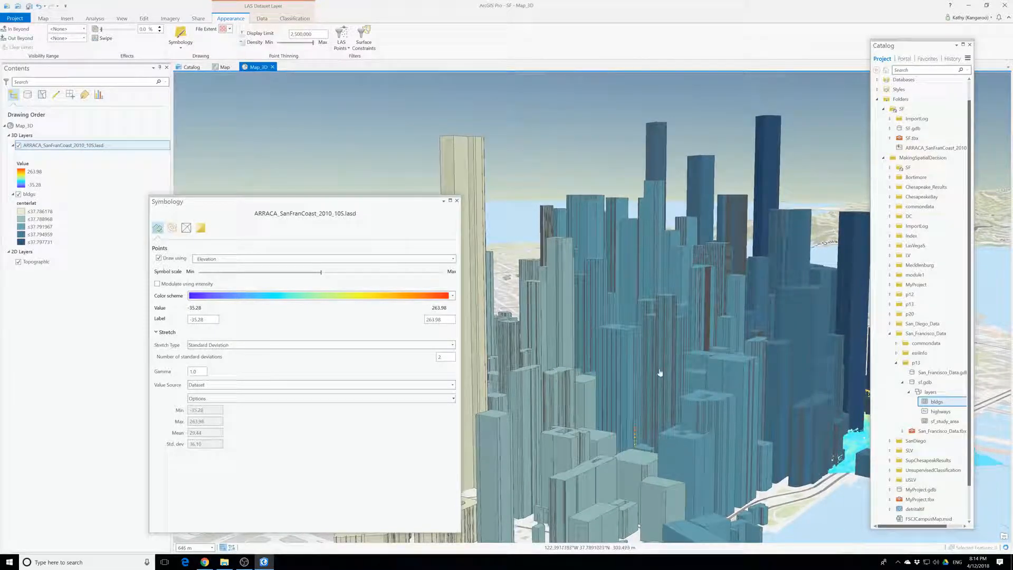
pyautogui.moveTo(675, 380)
pyautogui.mouseDown(button='middle')
pyautogui.moveTo(668, 375)
pyautogui.moveTo(671, 390)
pyautogui.moveTo(717, 385)
pyautogui.moveTo(712, 352)
pyautogui.mouseUp(button='middle')
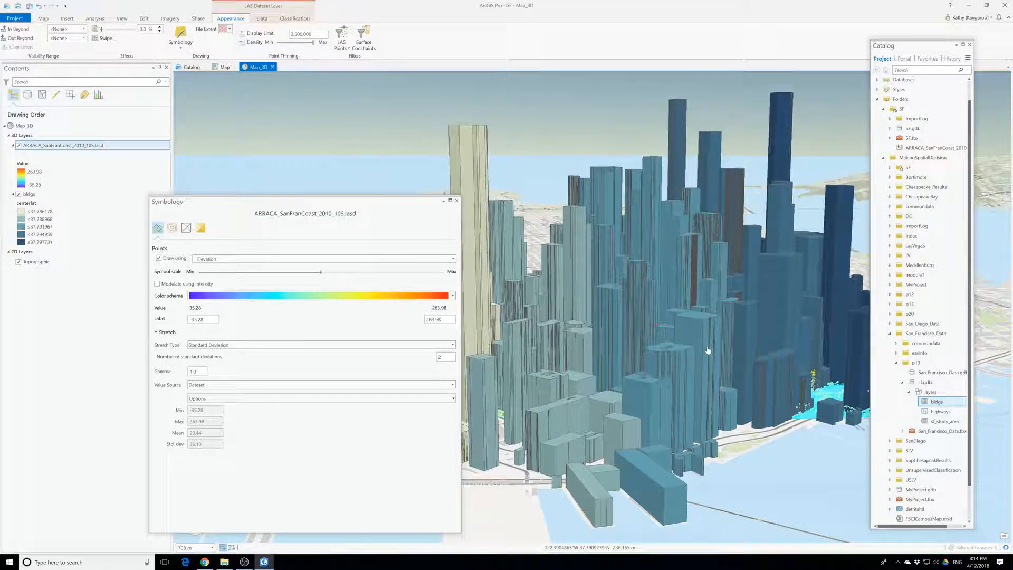
pyautogui.click(457, 201)
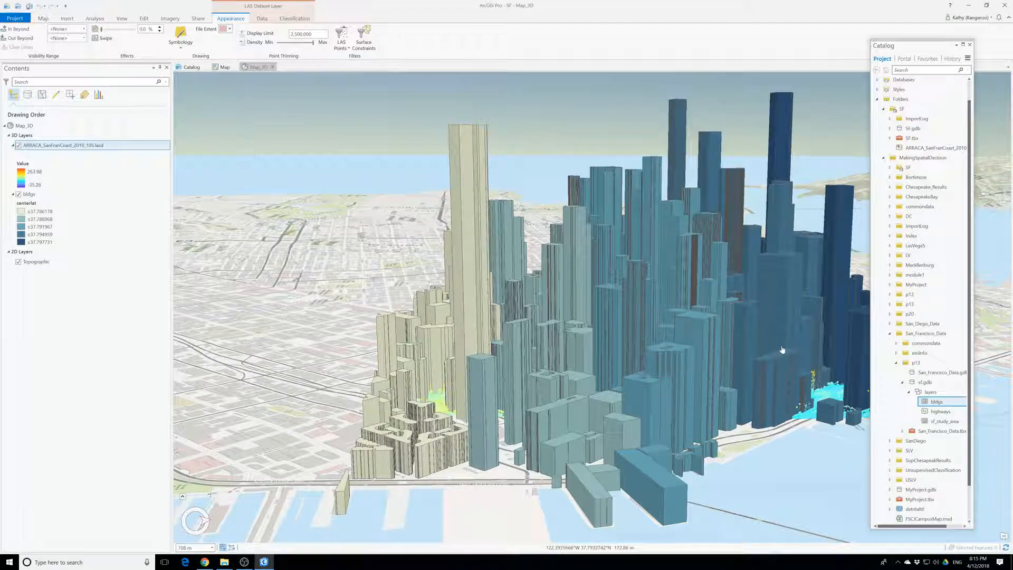
pyautogui.moveTo(919, 46); pyautogui.dragTo(264, 62)
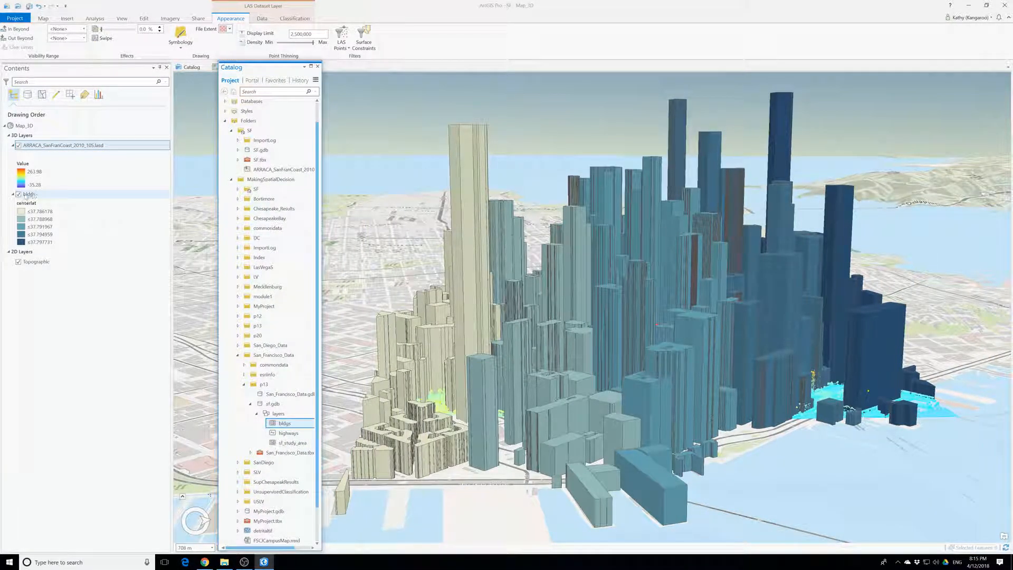
# Set the numfaces field as the basis for the bldgs layer's Graduated Colors symbology.
pyautogui.rightClick(25, 194)
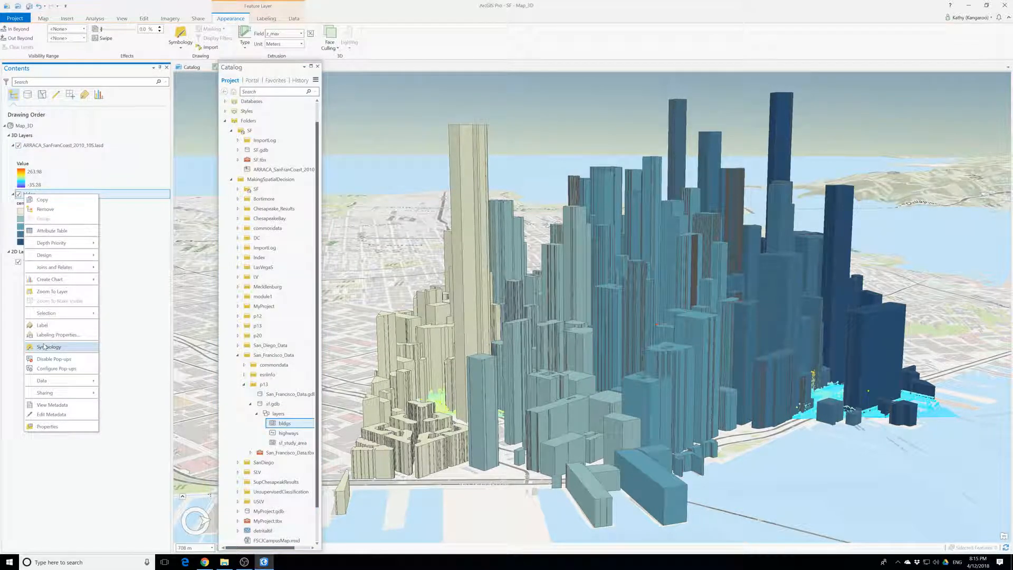
pyautogui.click(47, 346)
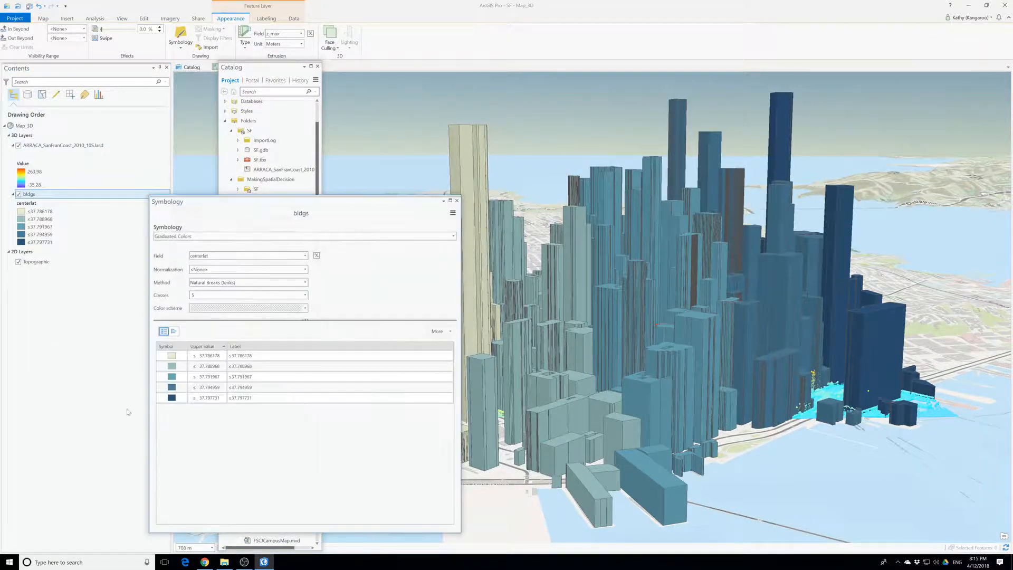
pyautogui.click(248, 255)
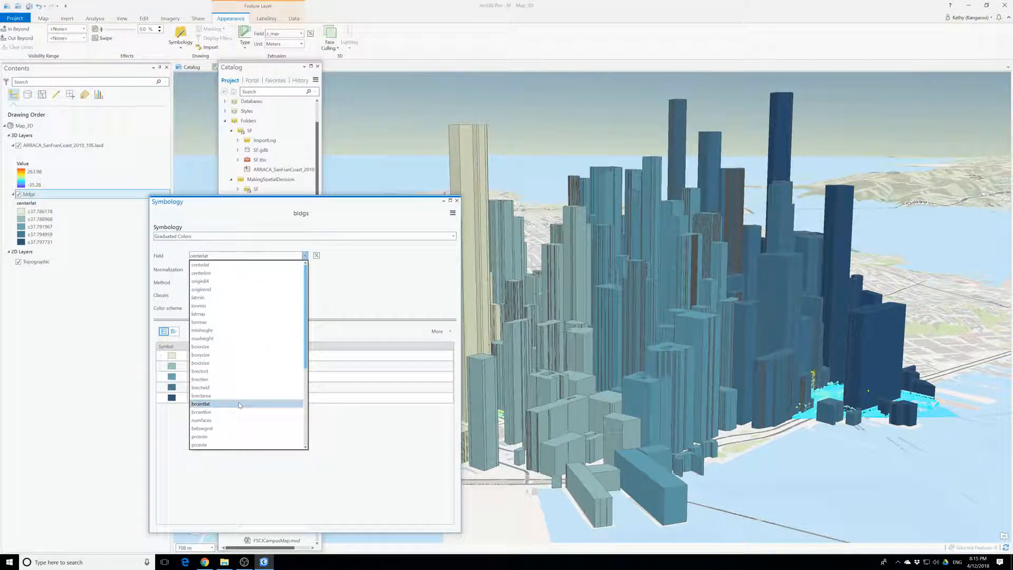
pyautogui.scroll(-2, 239, 405)
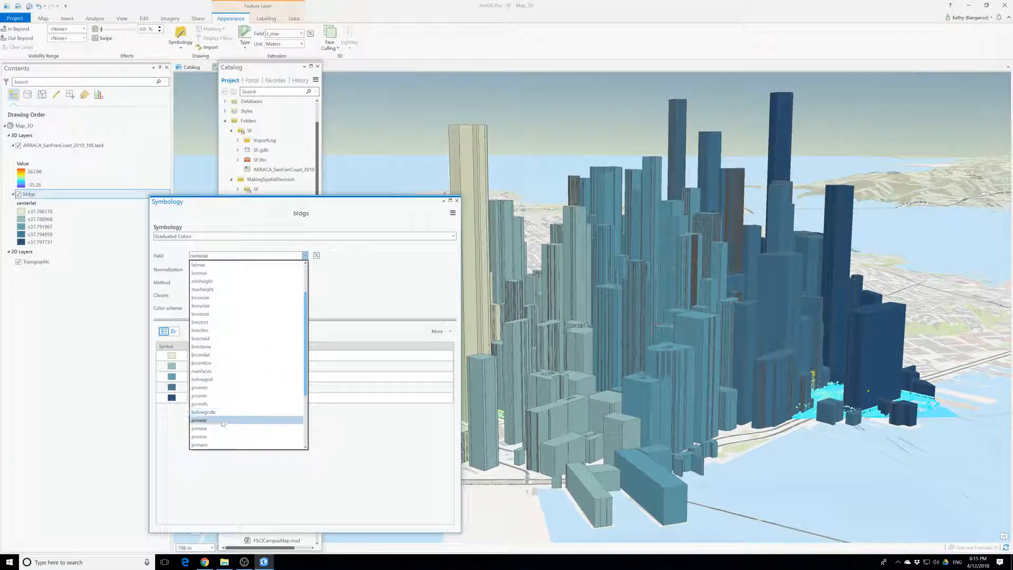
pyautogui.scroll(-1, 222, 424)
pyautogui.scroll(-3, 222, 424)
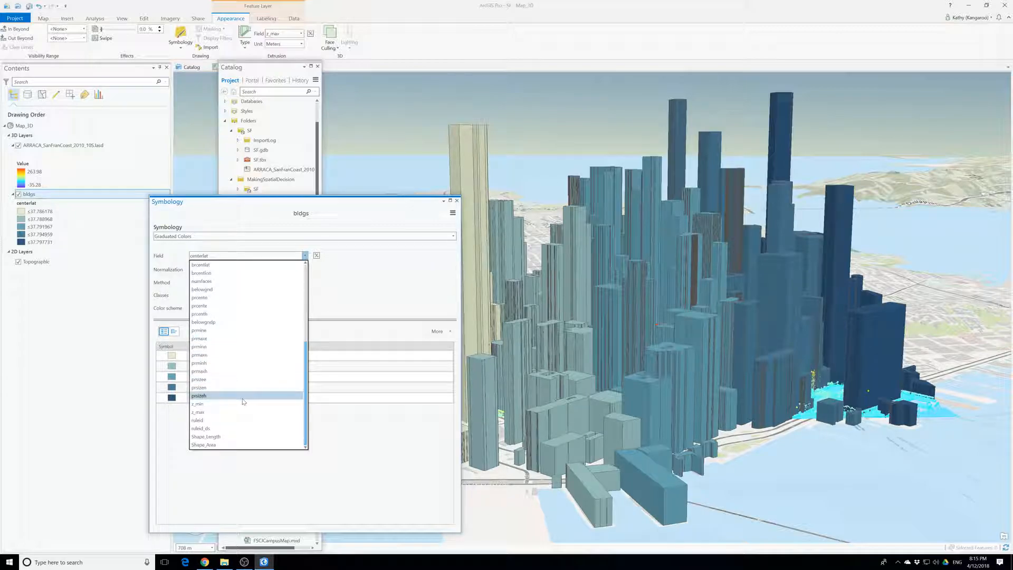
pyautogui.scroll(1, 239, 402)
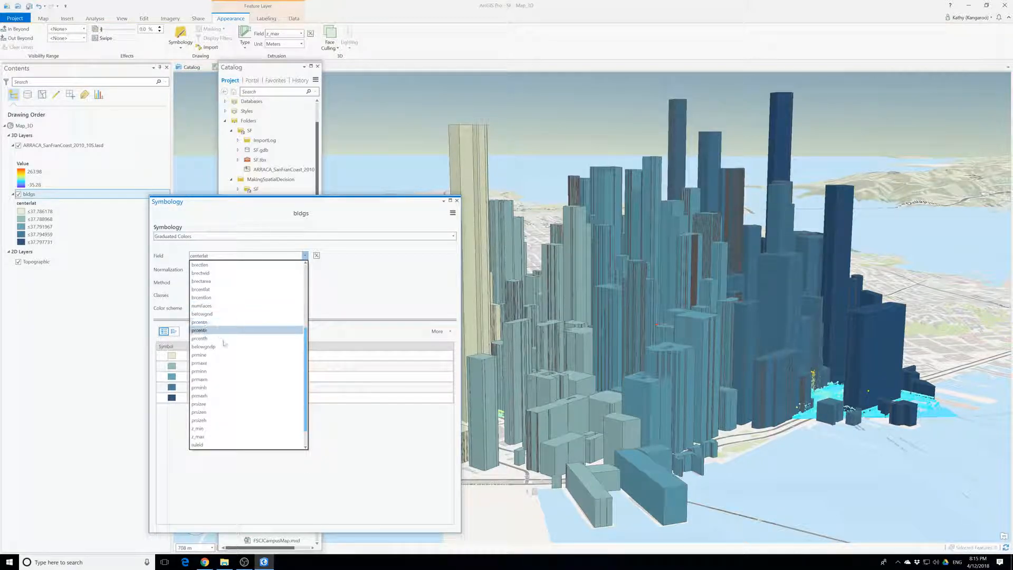
pyautogui.scroll(3, 229, 352)
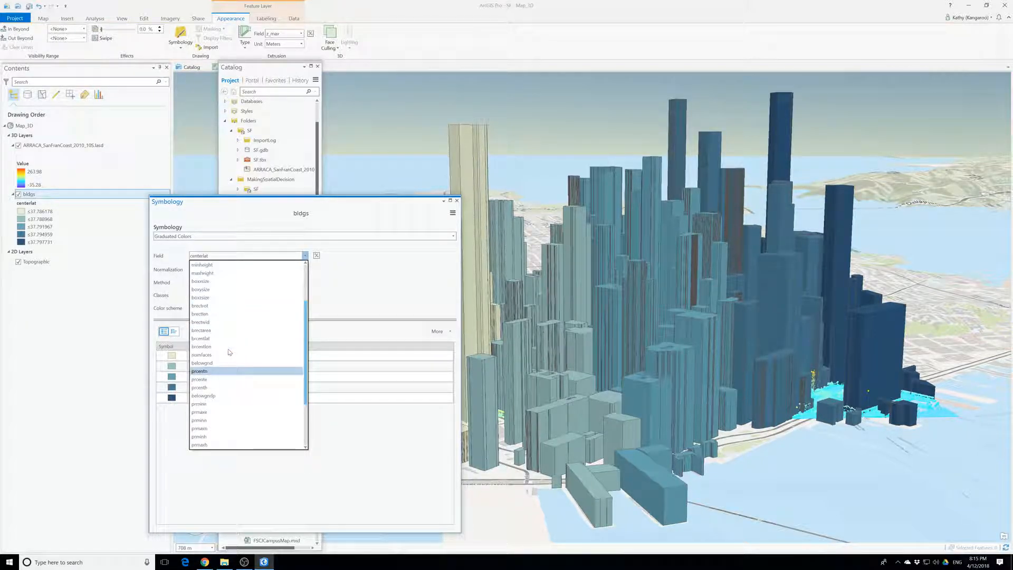
pyautogui.scroll(1, 229, 352)
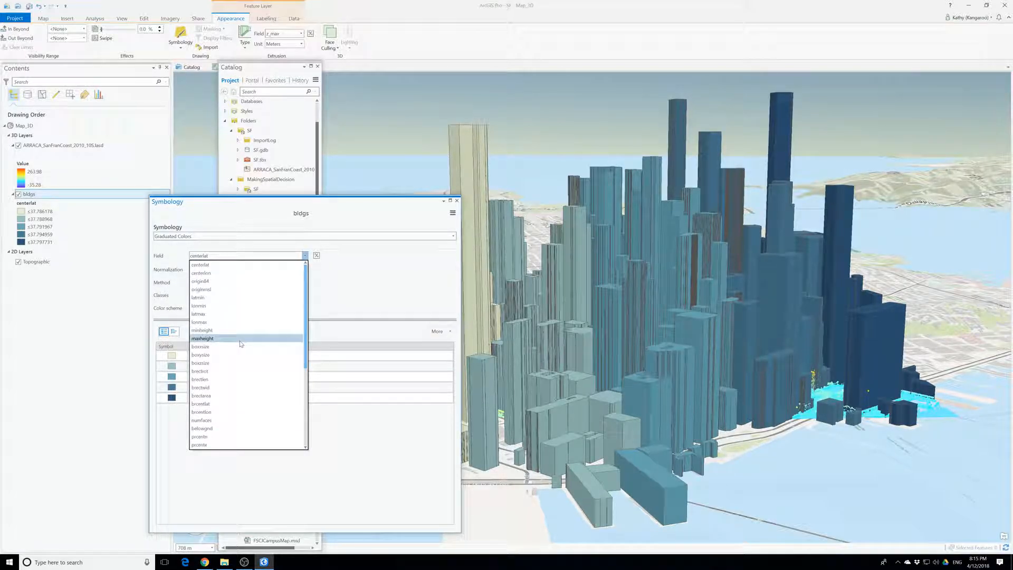
pyautogui.scroll(-1, 241, 344)
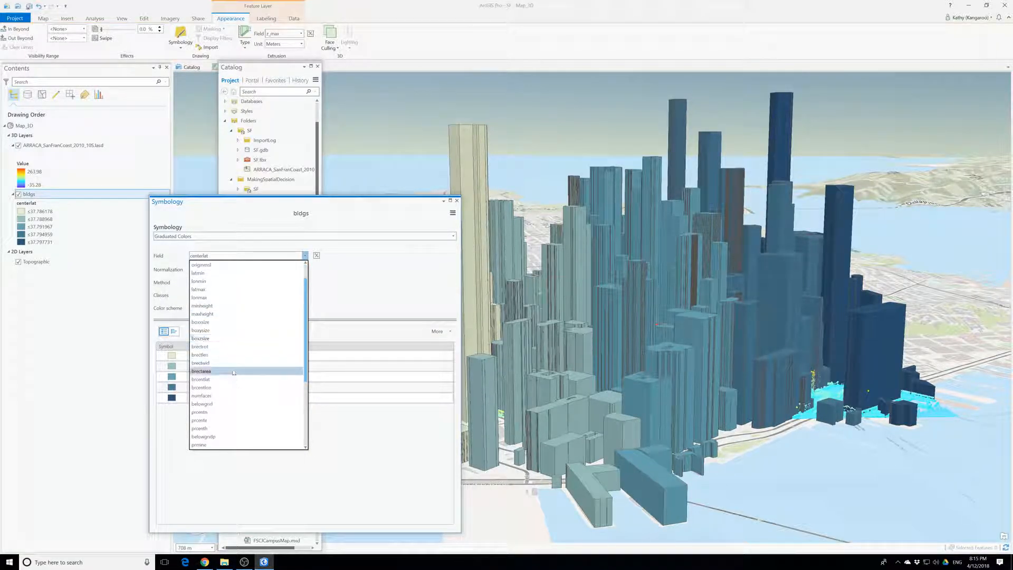
pyautogui.click(222, 396)
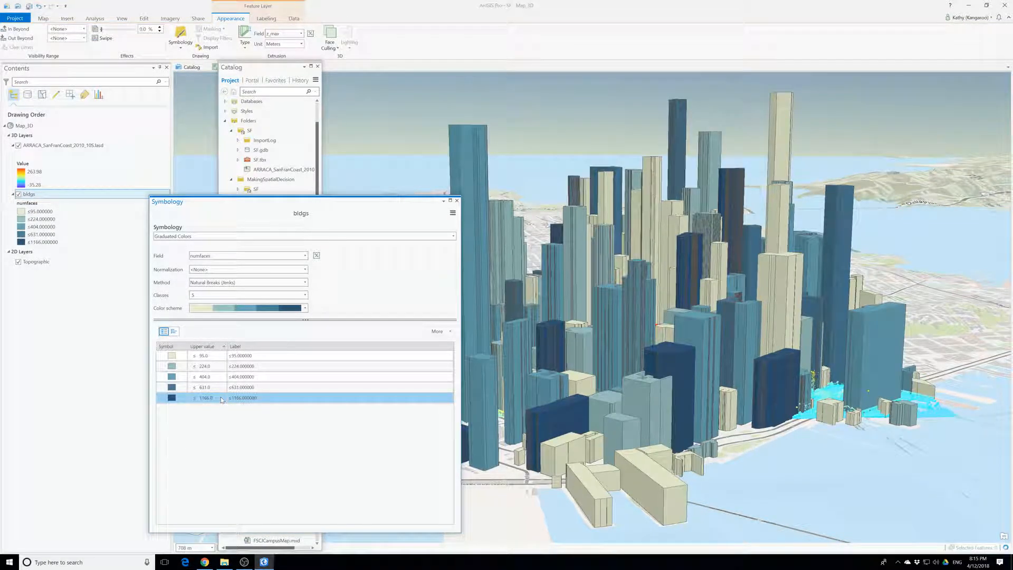
# Set the bldgs Graduated Colors symbology to 20 classes and apply a multicolored banded scheme from the full list of color schemes.
pyautogui.click(306, 295)
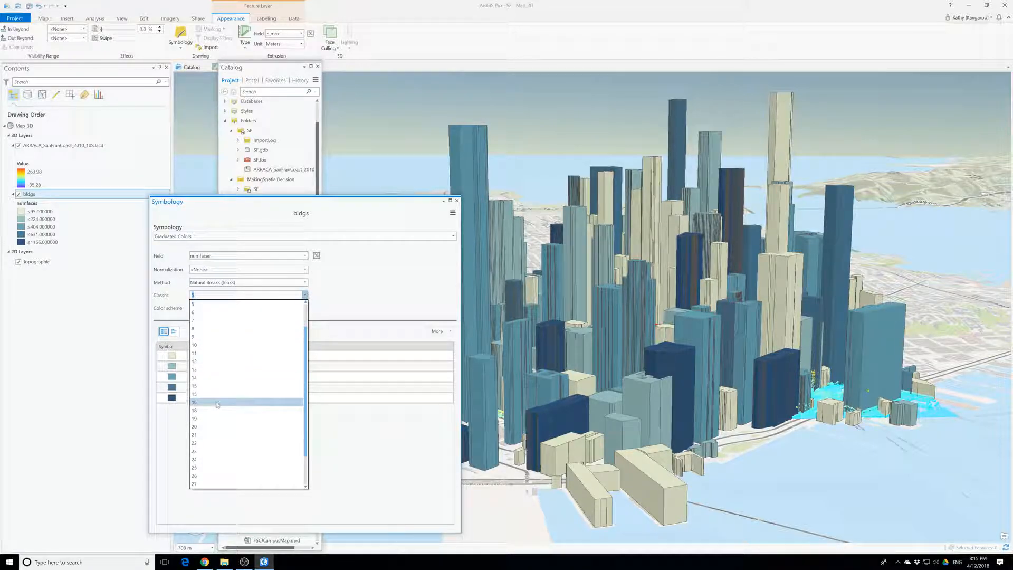
pyautogui.click(217, 426)
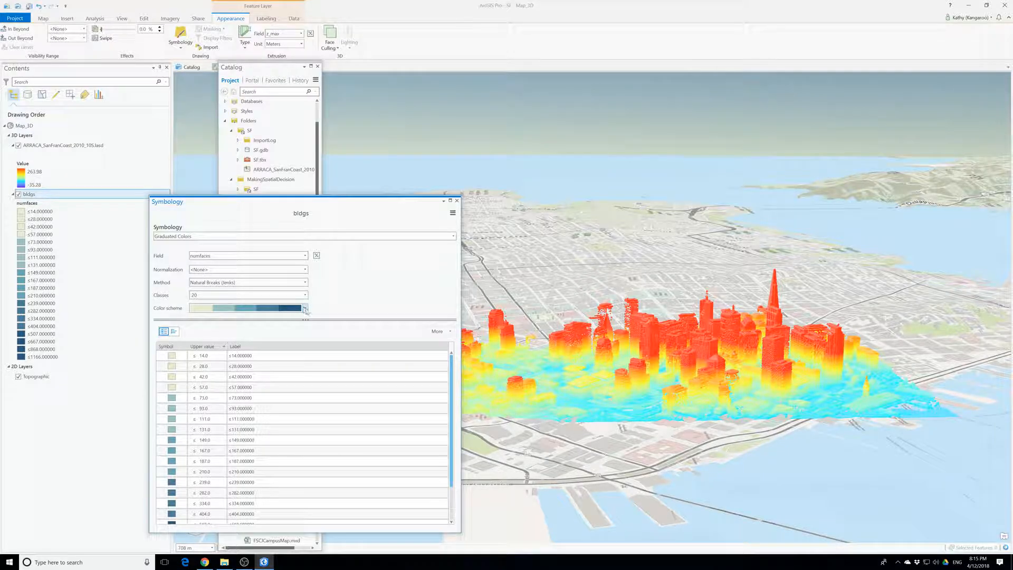
pyautogui.click(305, 308)
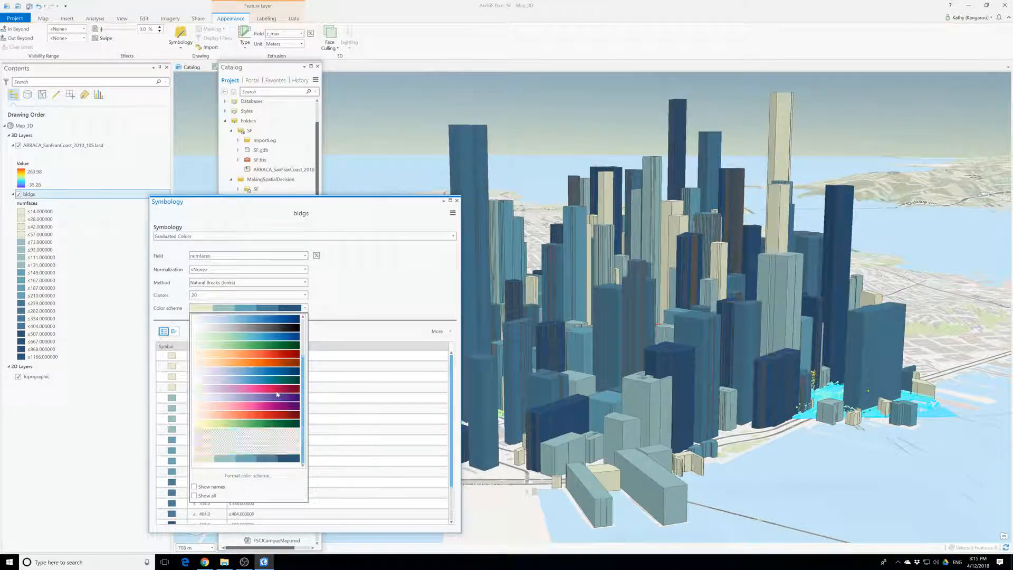
pyautogui.click(251, 475)
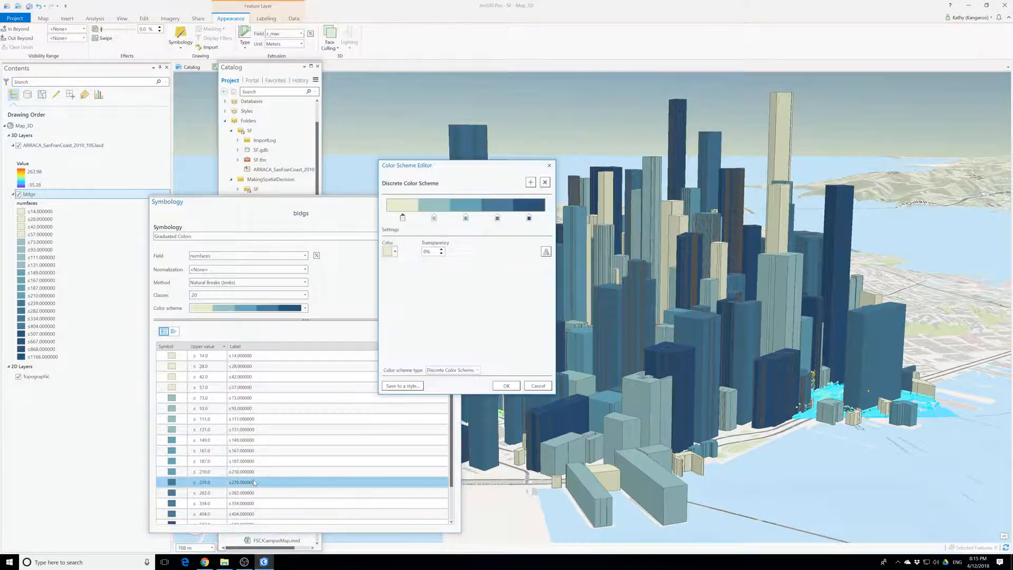
pyautogui.click(549, 166)
pyautogui.click(247, 309)
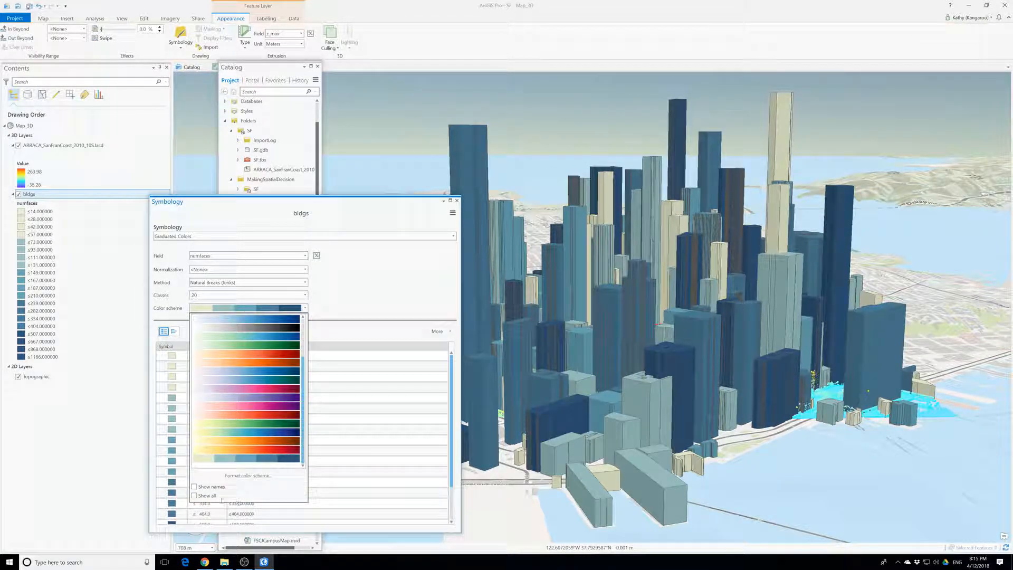
pyautogui.click(194, 495)
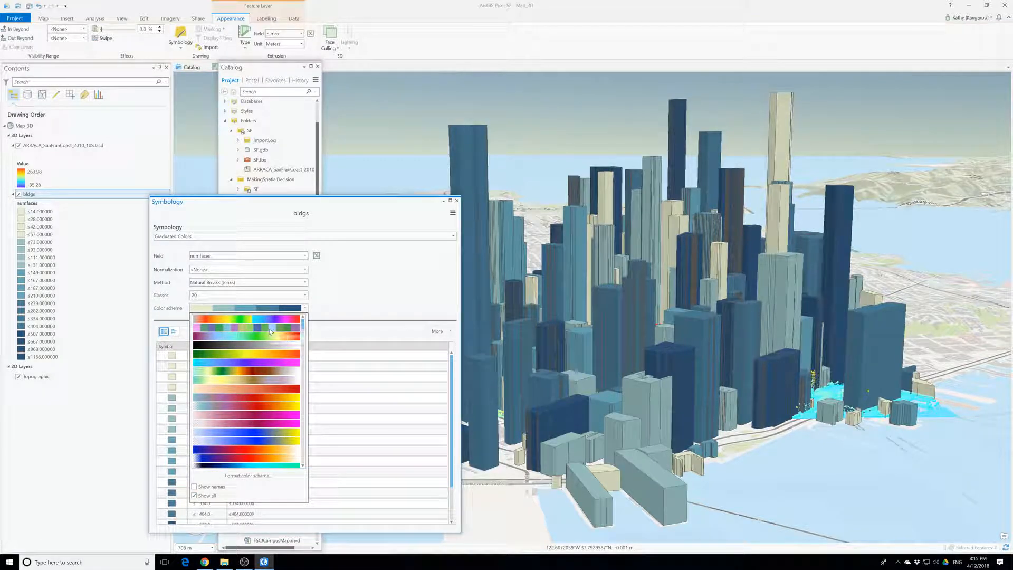
pyautogui.scroll(-4, 261, 369)
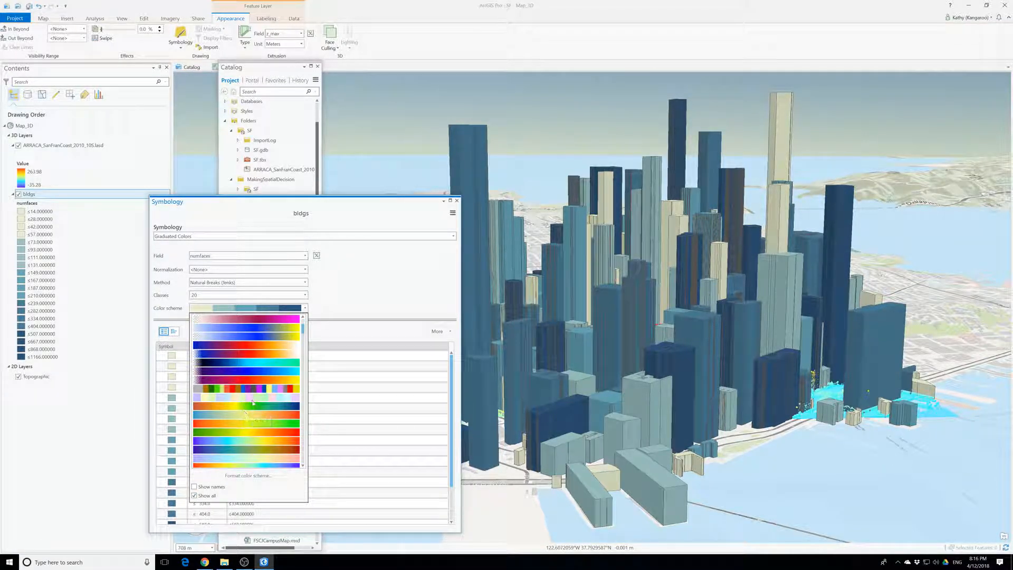
pyautogui.click(256, 389)
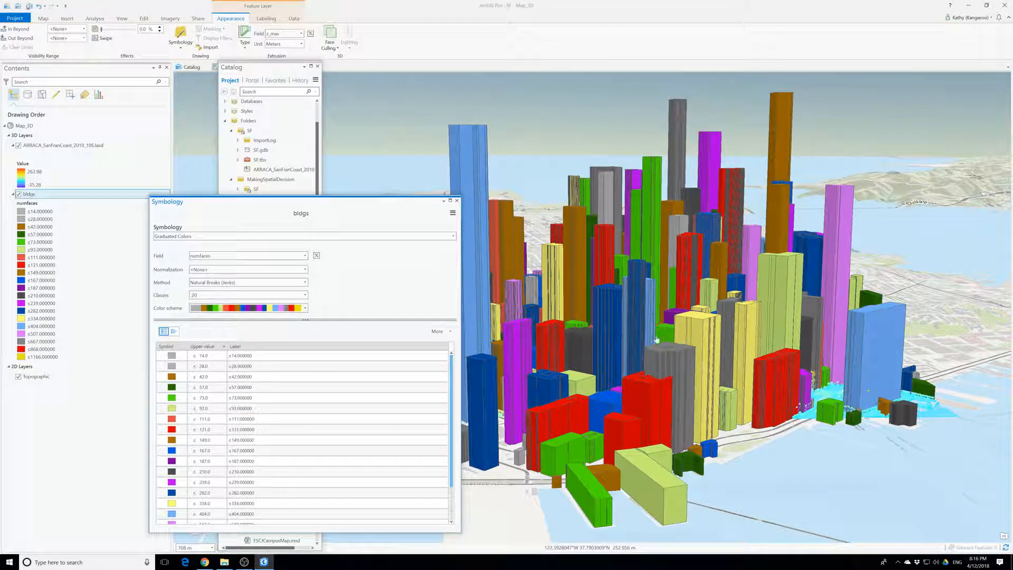
# Examine the recolored 3D buildings from closer and different angles, closing the symbology settings and the catalog window.
pyautogui.scroll(3, 650, 307)
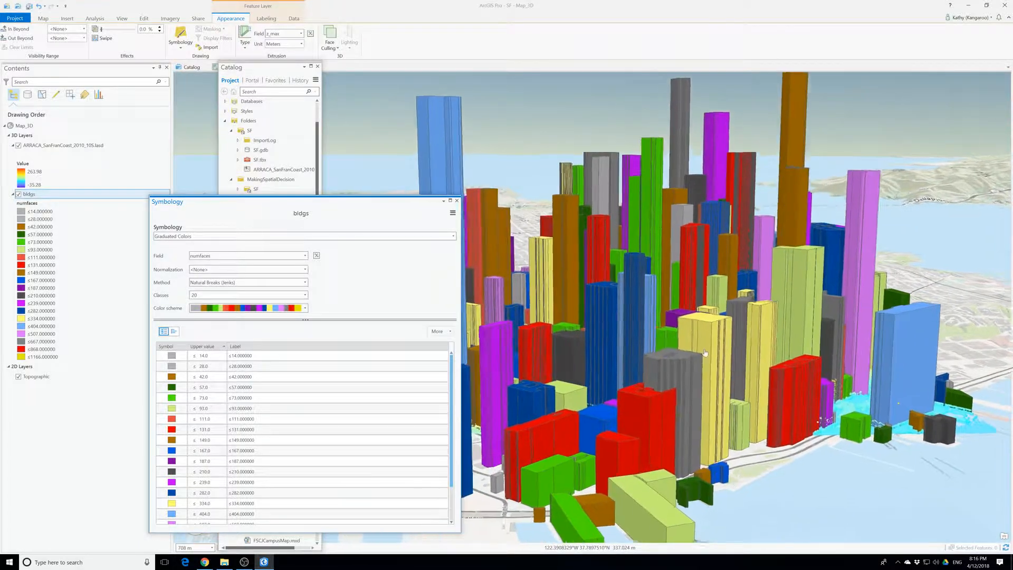
pyautogui.moveTo(728, 441); pyautogui.dragTo(714, 439, button='middle')
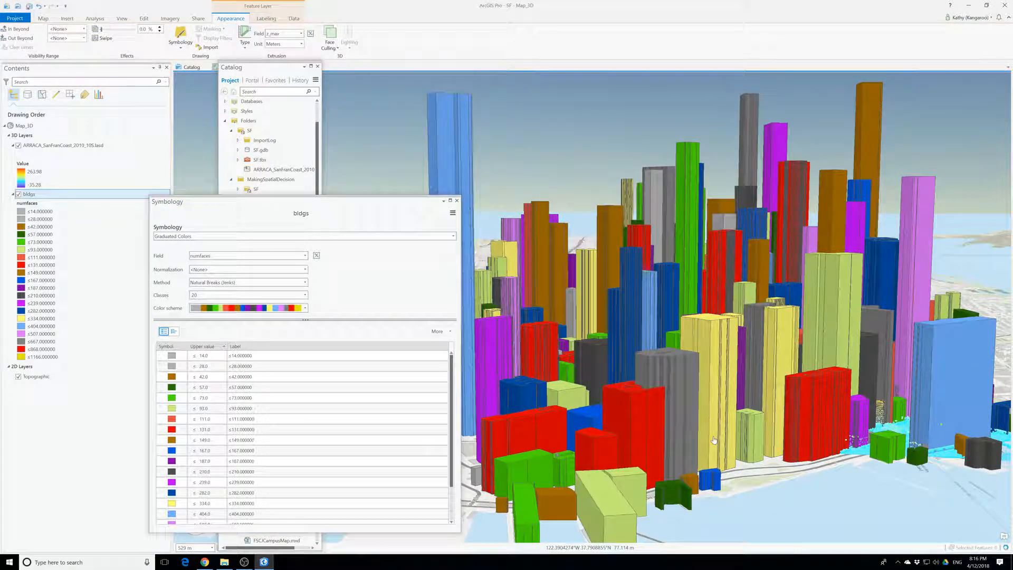
pyautogui.scroll(2, 714, 439)
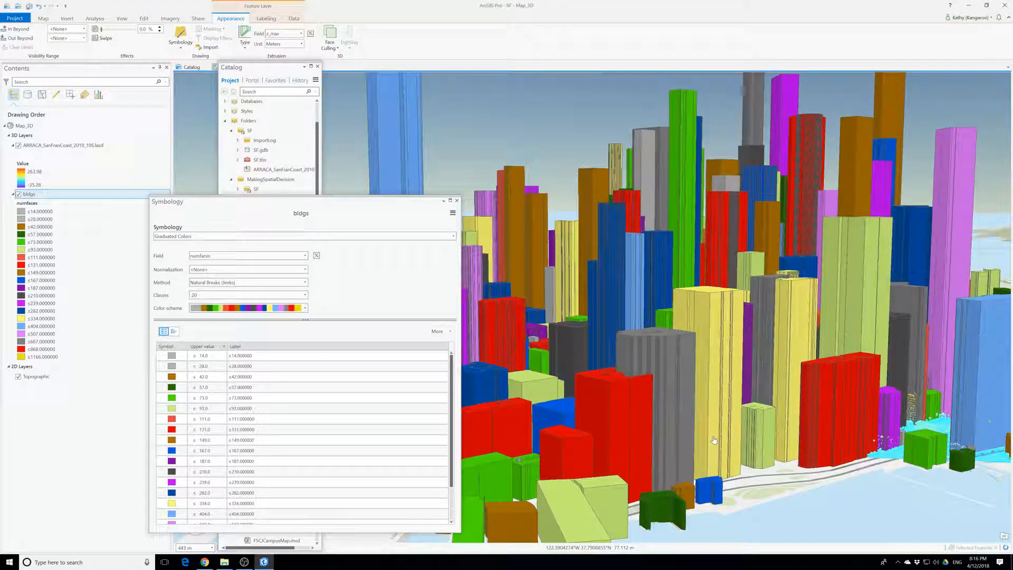
pyautogui.scroll(-3, 714, 440)
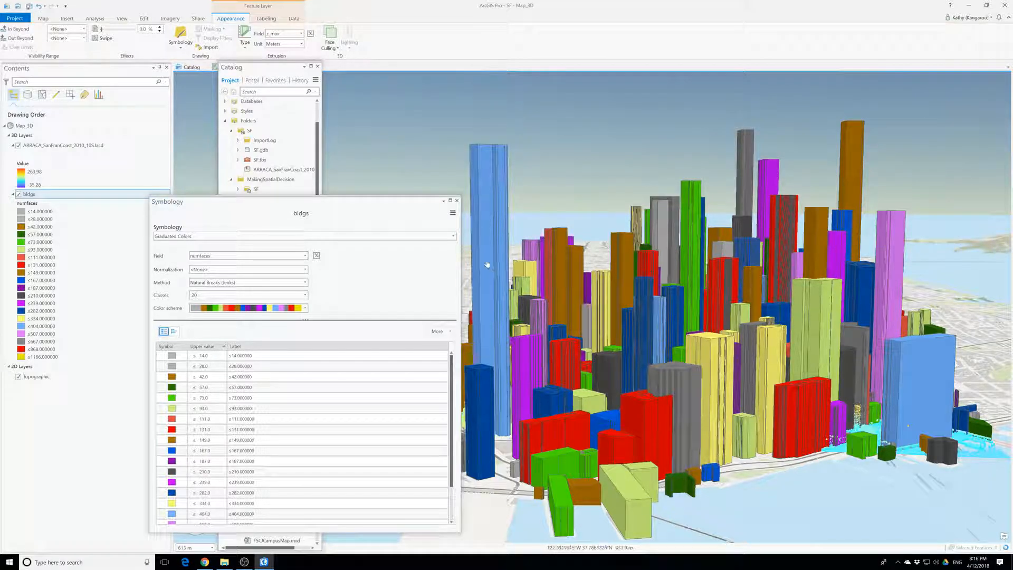
pyautogui.click(457, 201)
pyautogui.click(317, 66)
pyautogui.moveTo(754, 514); pyautogui.dragTo(616, 419, button='middle')
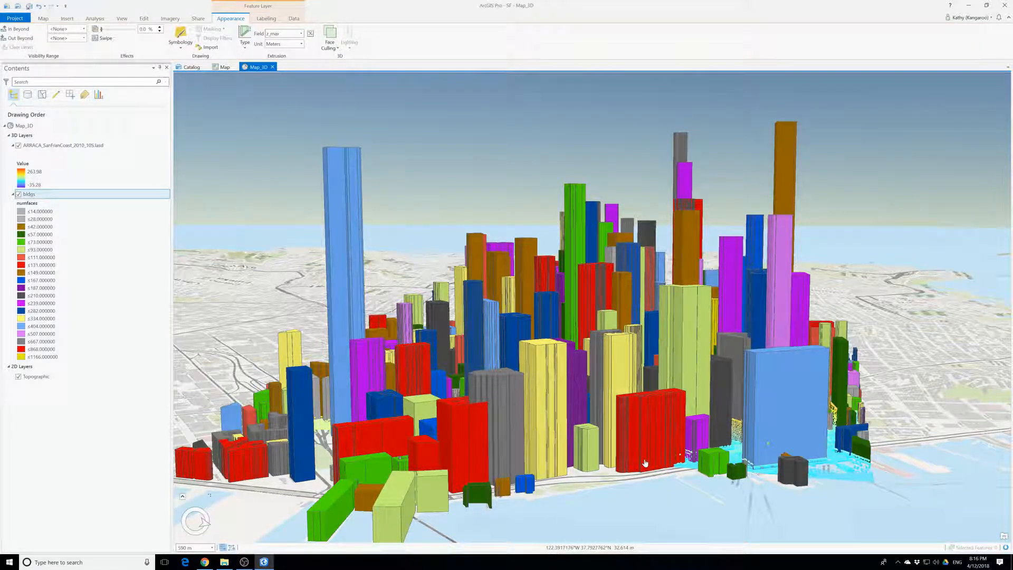
# Review the LAS point filter settings of the ARRACA_SanFranCoast_2010_10S.lasd layer.
pyautogui.click(43, 147)
pyautogui.click(341, 33)
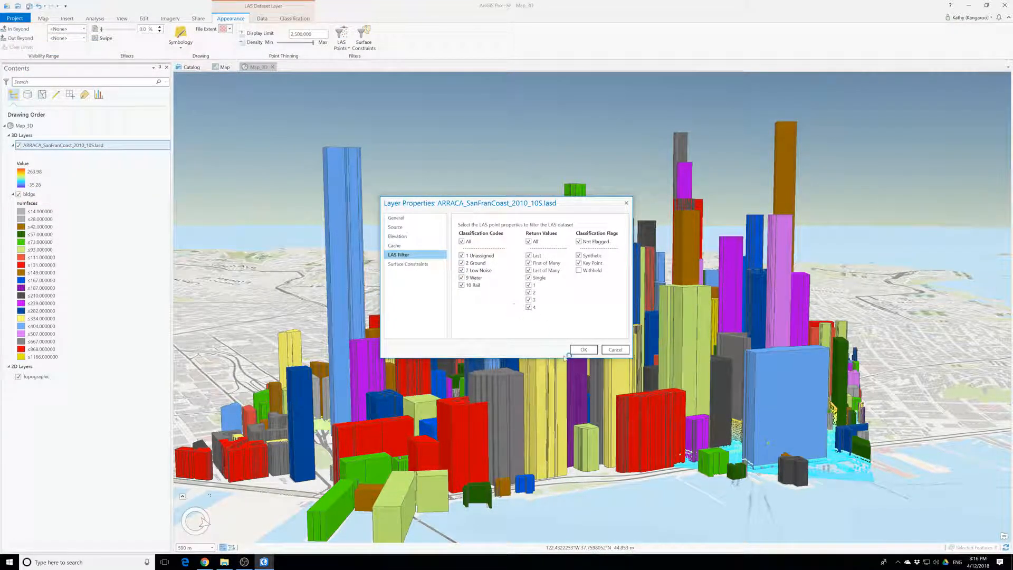
pyautogui.click(583, 349)
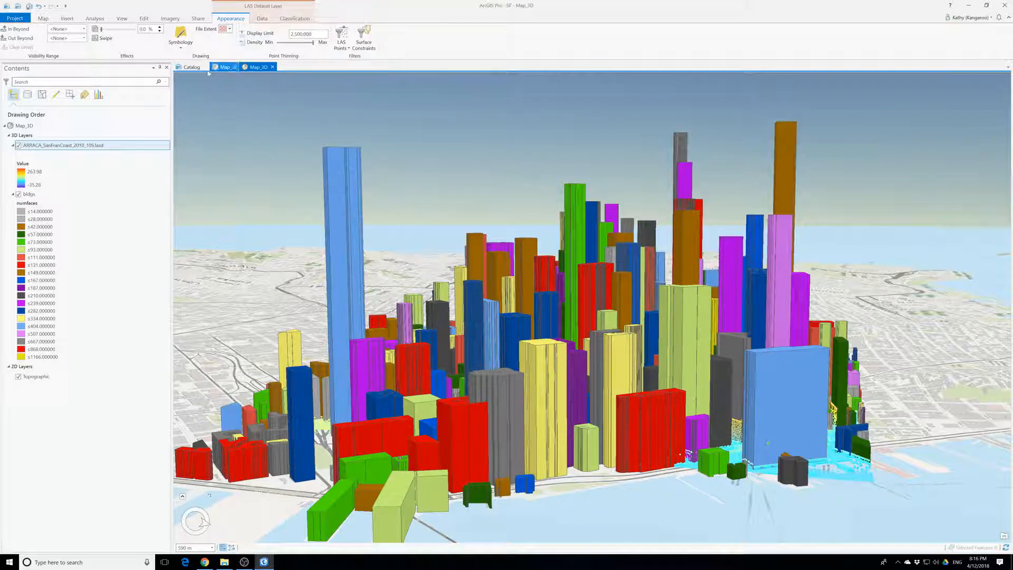
# Symbolize the points of the ARRACA_SanFranCoast_2010_10S.lasd layer by class.
pyautogui.click(185, 44)
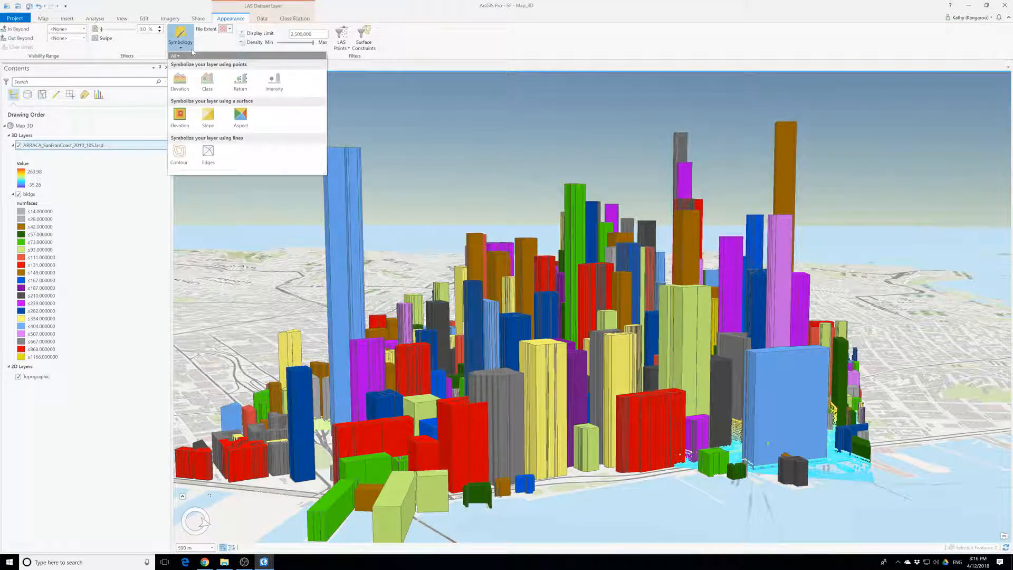
pyautogui.click(205, 83)
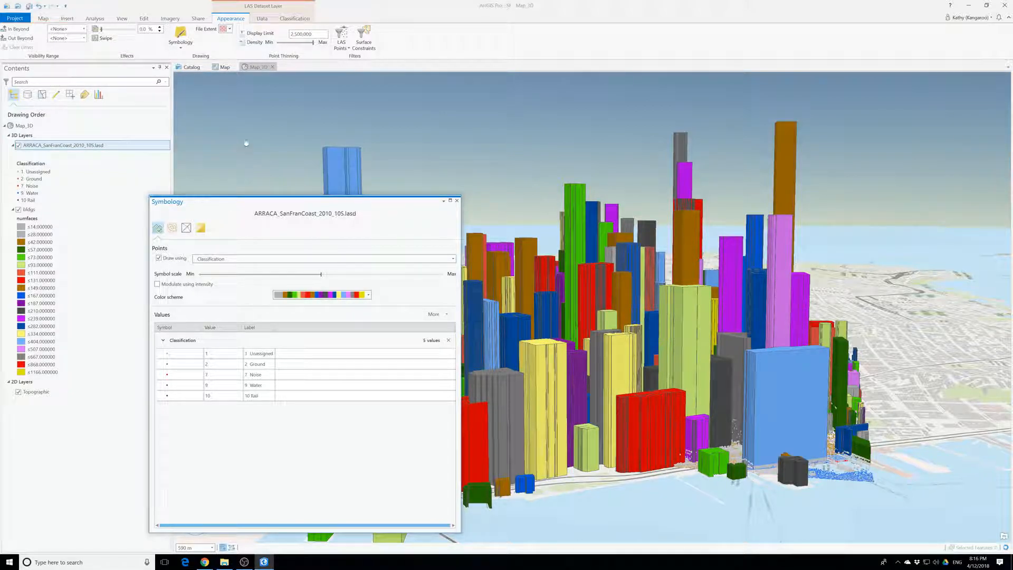
pyautogui.scroll(3, 650, 470)
pyautogui.moveTo(630, 467)
pyautogui.mouseDown(button='middle')
pyautogui.moveTo(620, 460)
pyautogui.moveTo(613, 479)
pyautogui.moveTo(633, 480)
pyautogui.mouseUp(button='middle')
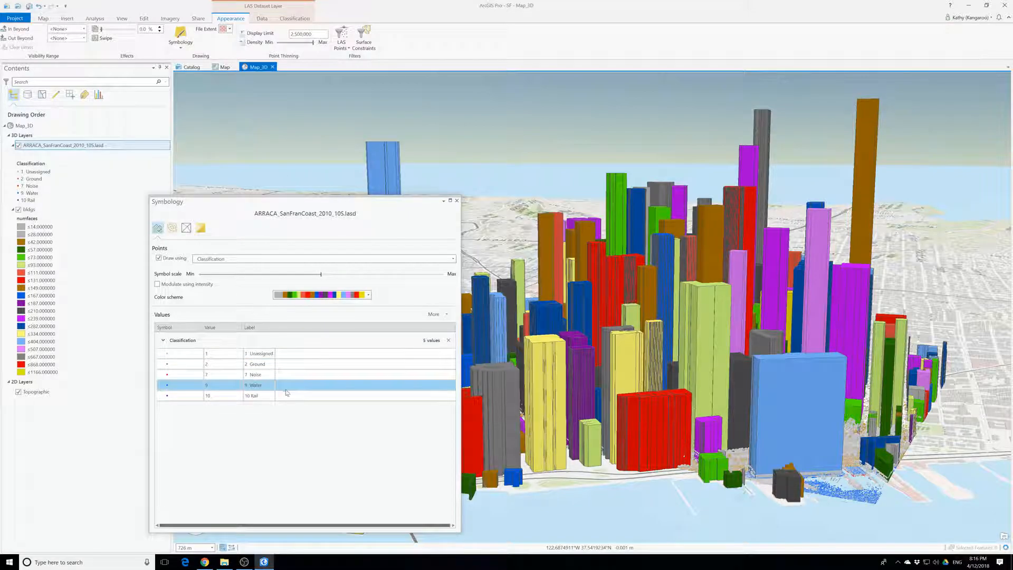
pyautogui.click(312, 435)
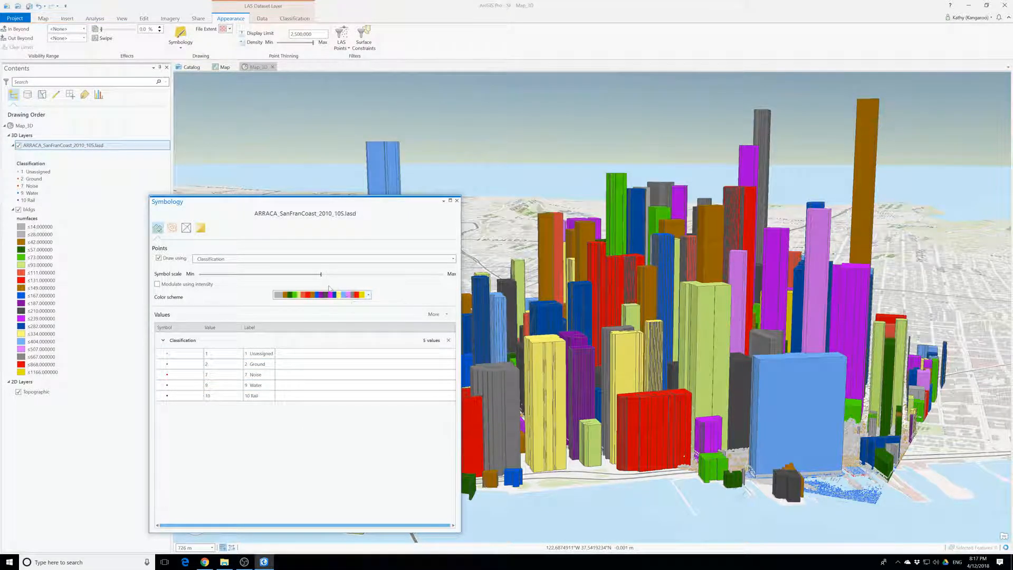
# Try a larger symbol scale for the LAS points, then reduce it to below the midpoint of the range.
pyautogui.click(369, 278)
pyautogui.moveTo(369, 275); pyautogui.dragTo(386, 275)
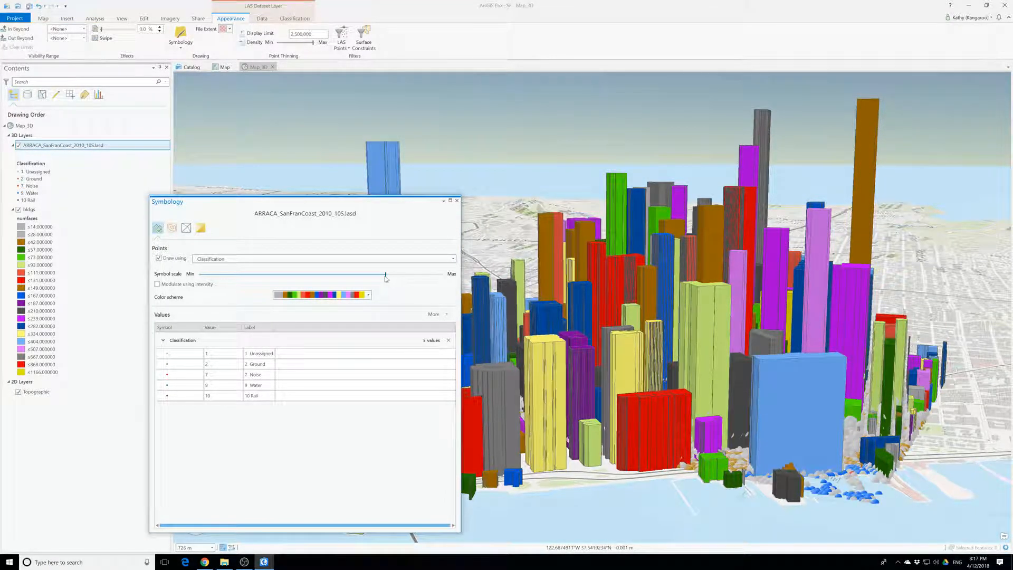
pyautogui.moveTo(342, 283); pyautogui.dragTo(293, 287)
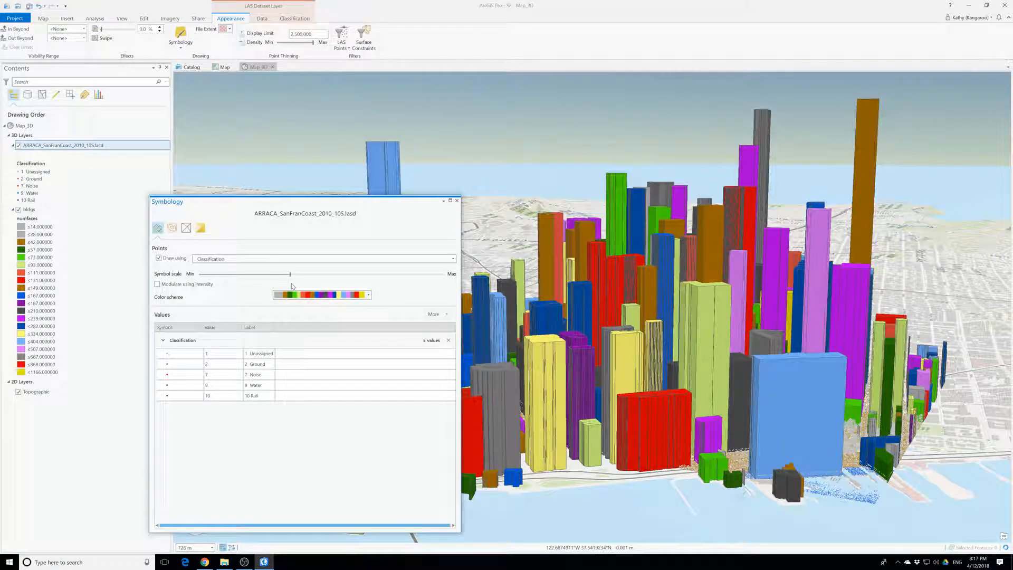
# Hide the bldgs layer and close the symbology settings to leave the LAS points in clear view.
pyautogui.moveTo(363, 206); pyautogui.dragTo(632, 165)
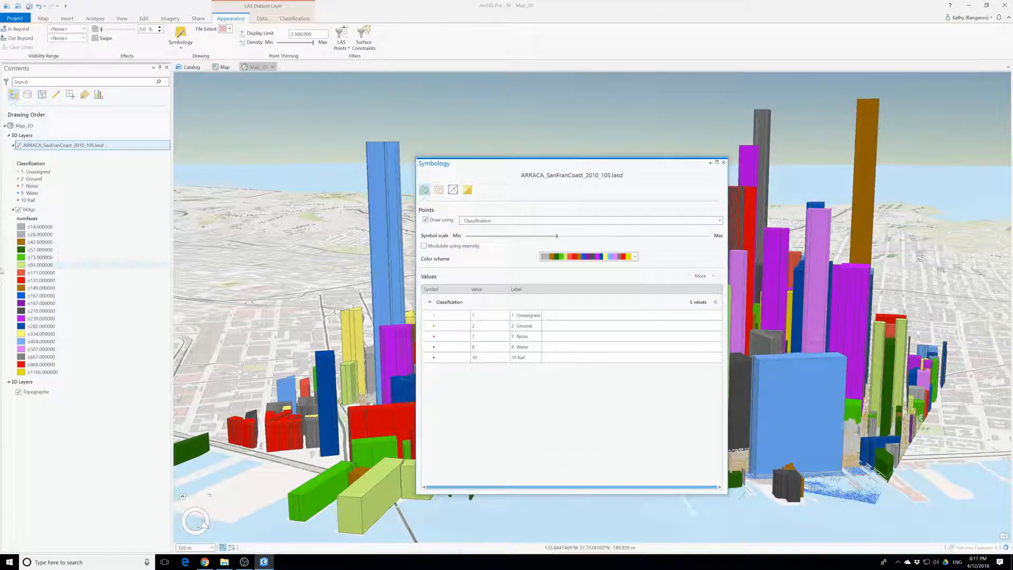
pyautogui.click(20, 210)
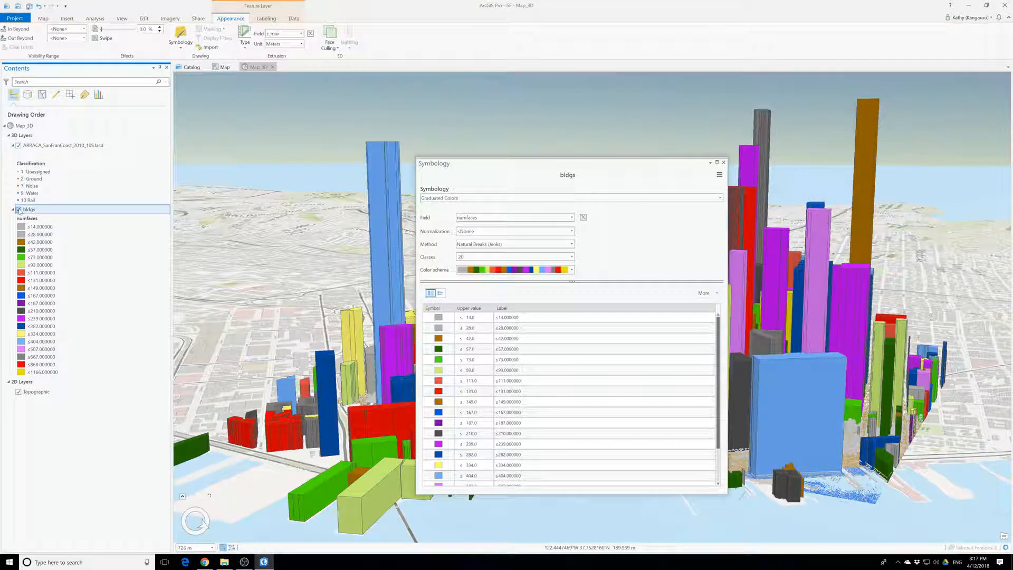
pyautogui.click(19, 210)
pyautogui.moveTo(625, 166); pyautogui.dragTo(377, 146)
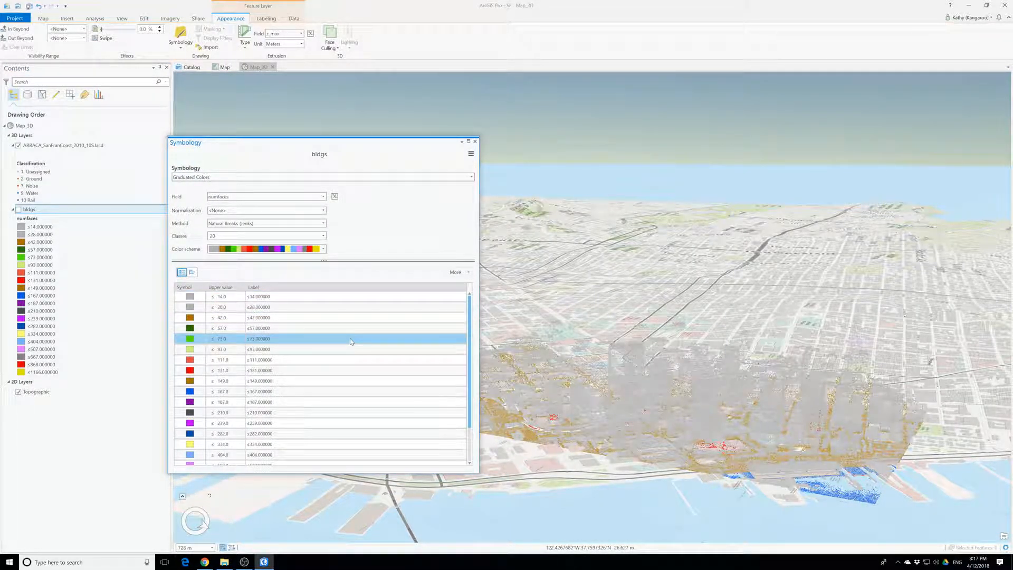
pyautogui.click(475, 141)
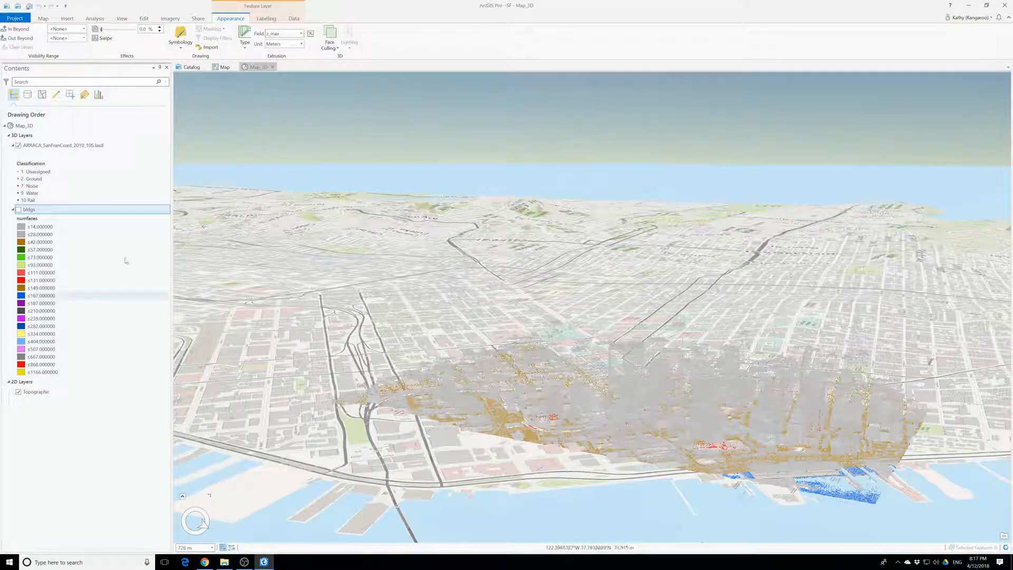
# Raise the vertical exaggeration of the ARRACA_SanFranCoast_2010_10S.lasd layer to 10 in its elevation properties.
pyautogui.click(36, 147)
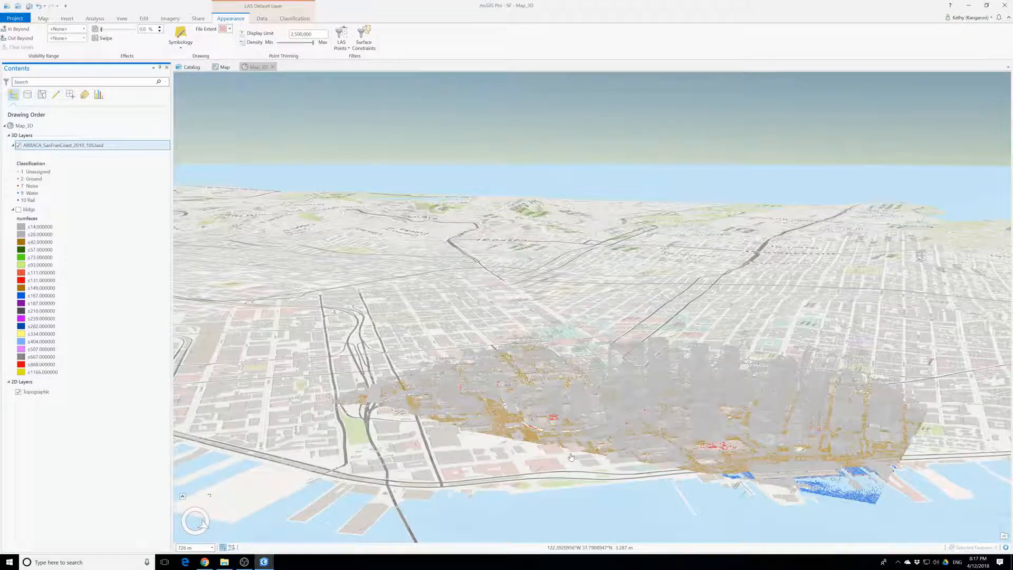
pyautogui.rightClick(51, 149)
pyautogui.click(106, 287)
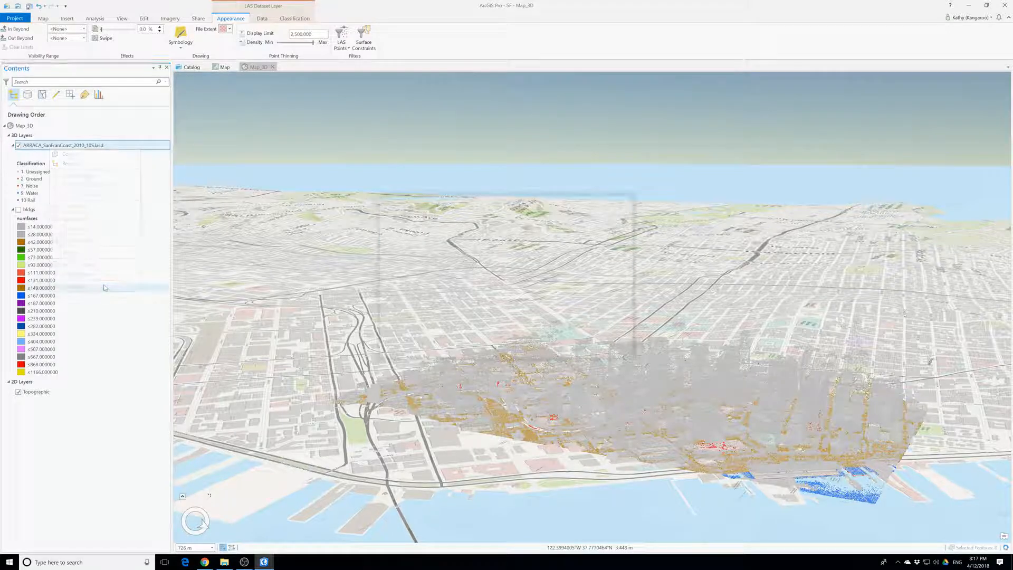
pyautogui.click(396, 245)
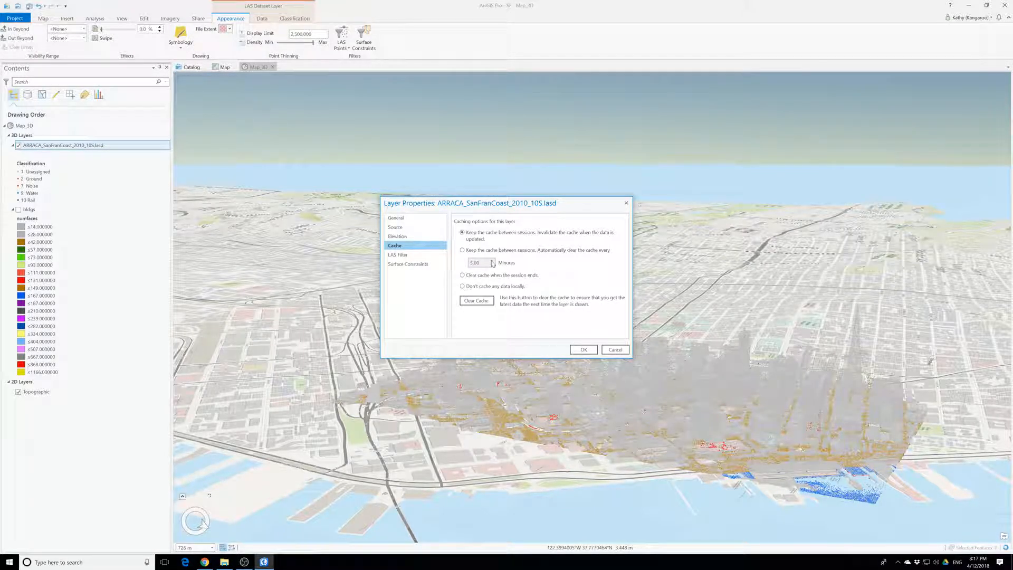
pyautogui.click(406, 239)
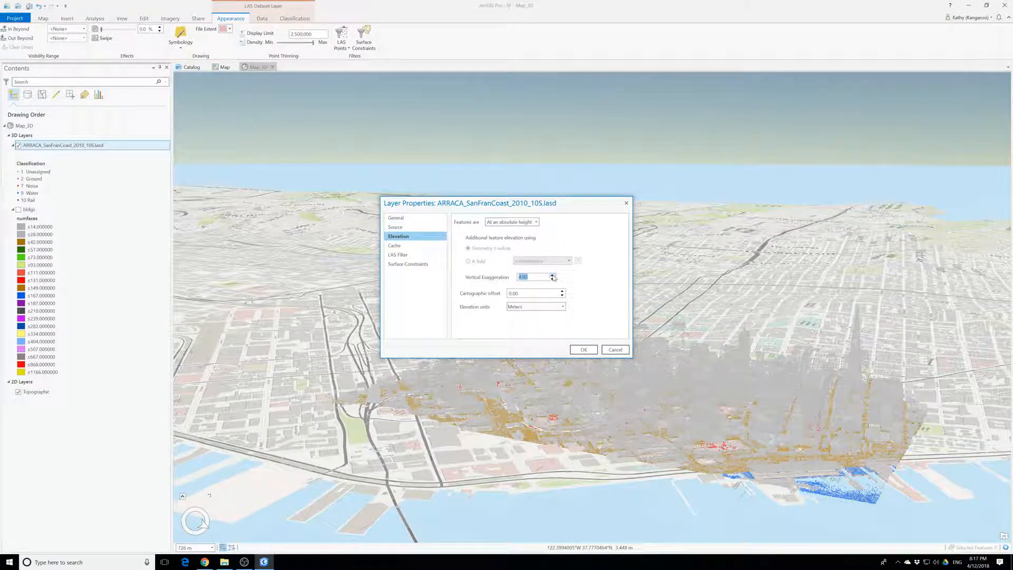
pyautogui.moveTo(574, 206); pyautogui.dragTo(375, 198)
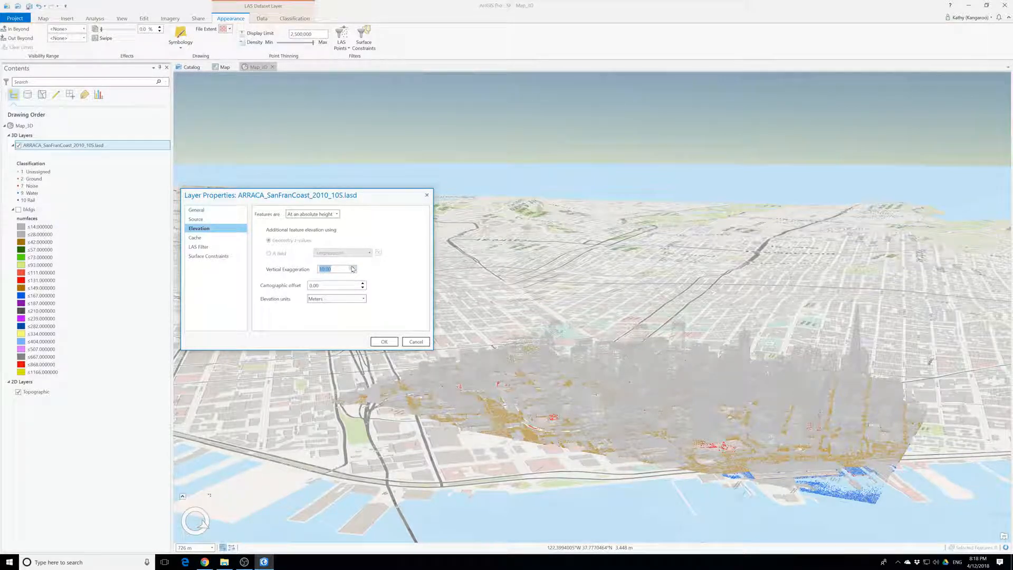
pyautogui.click(385, 342)
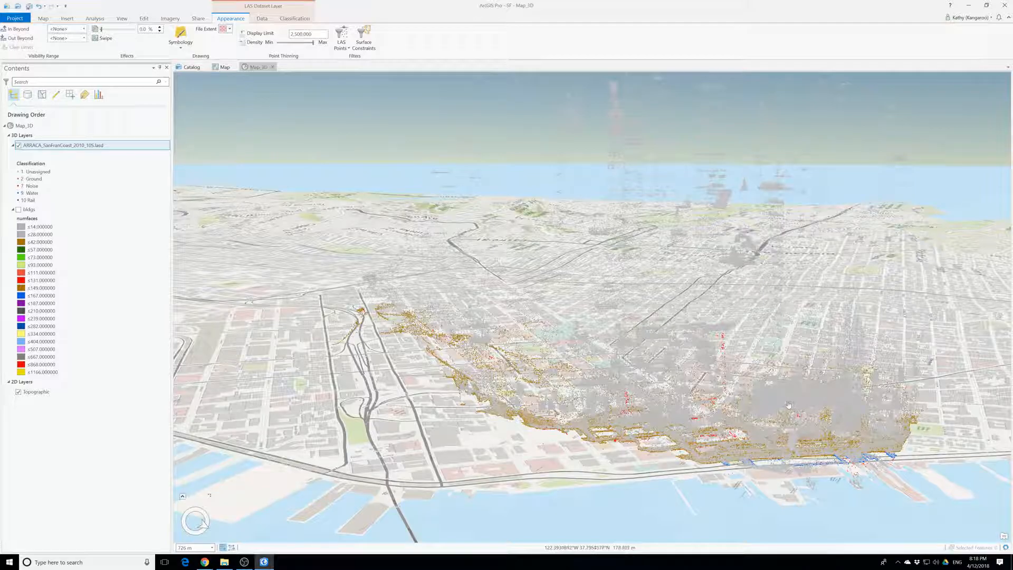
# Lower the vertical exaggeration of the ARRACA_SanFranCoast_2010_10S.lasd layer in its elevation properties.
pyautogui.click(763, 395)
pyautogui.moveTo(763, 395); pyautogui.dragTo(683, 403)
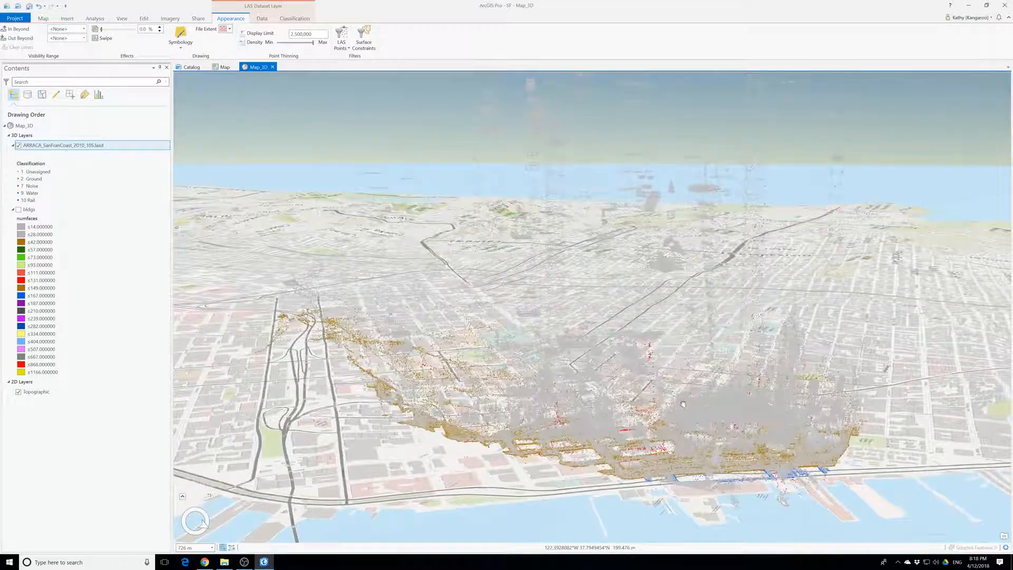
pyautogui.rightClick(53, 148)
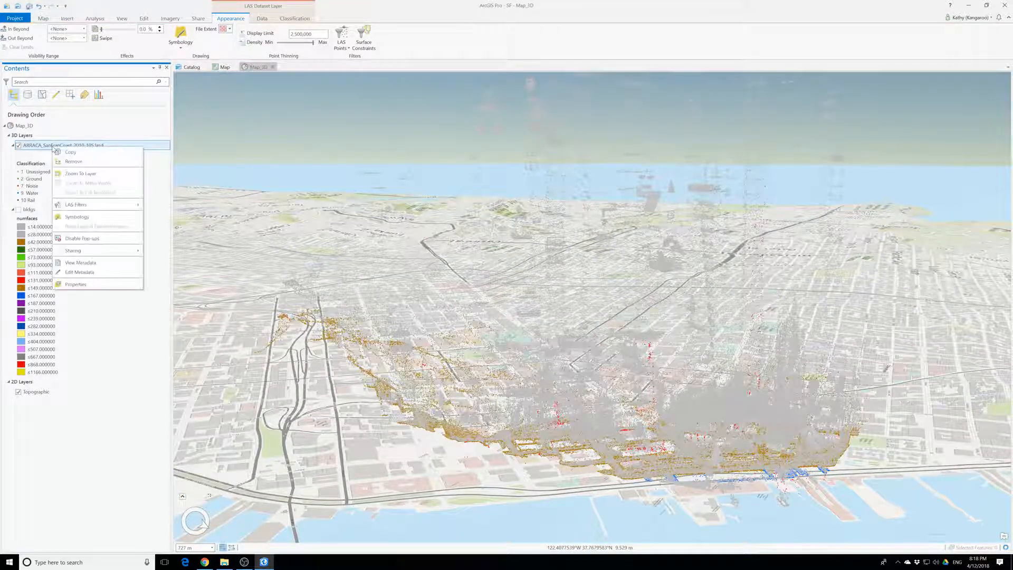
pyautogui.click(76, 284)
pyautogui.click(552, 280)
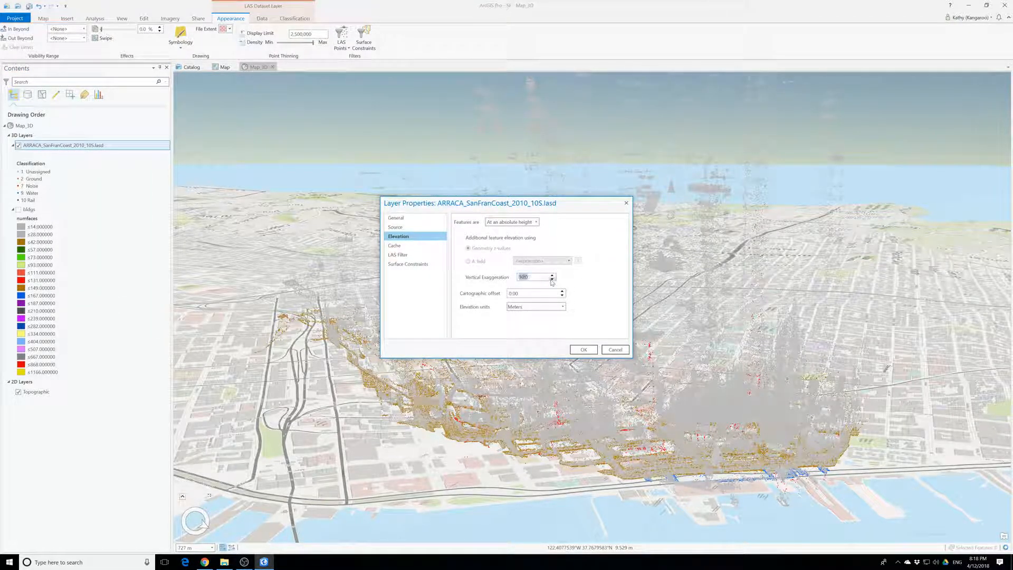
pyautogui.click(553, 280)
pyautogui.click(553, 279)
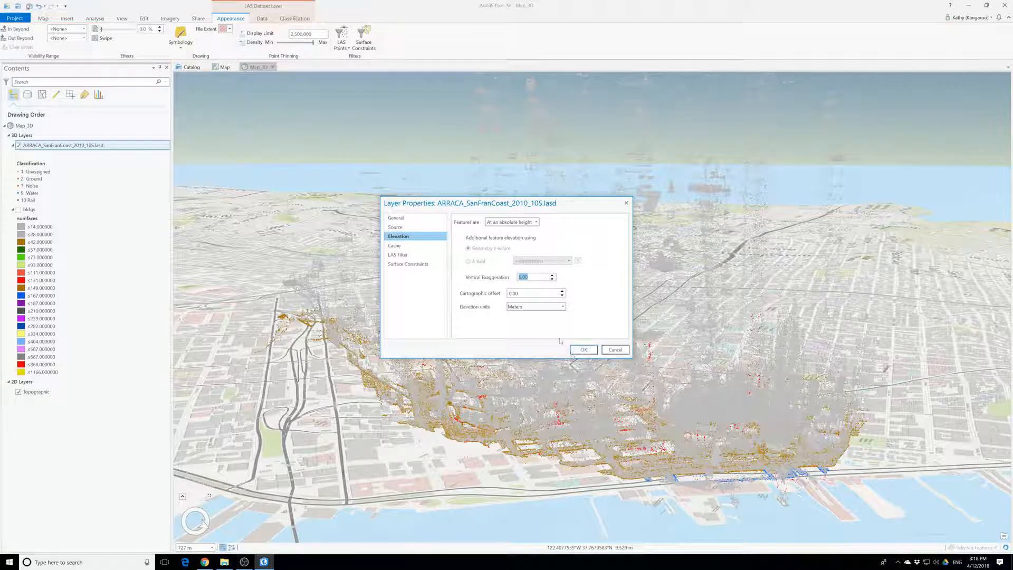
pyautogui.click(584, 350)
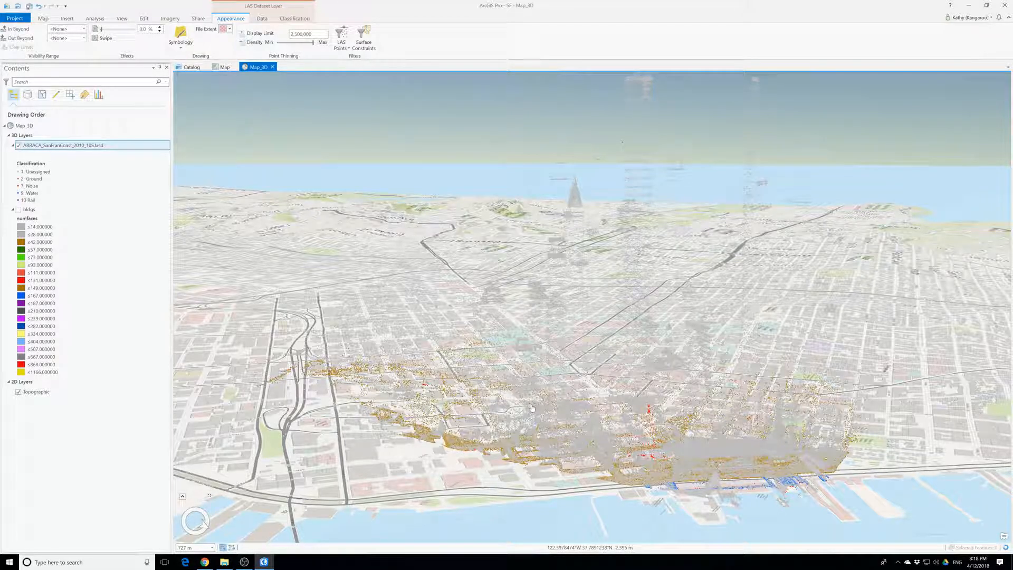
# Show the bldgs layer again and reduce the LAS layer's vertical exaggeration further to suit the extruded buildings.
pyautogui.click(19, 209)
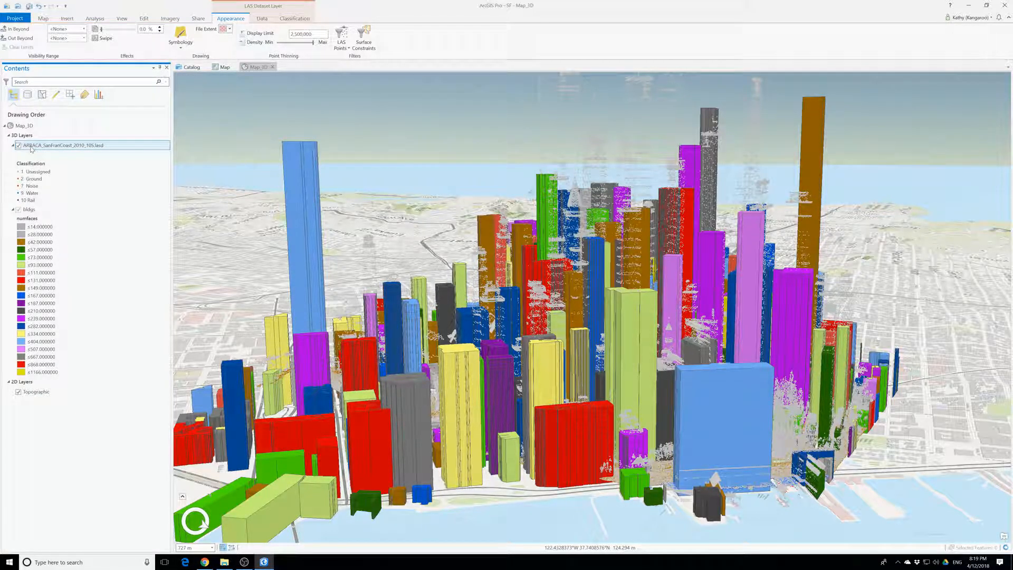
pyautogui.rightClick(31, 149)
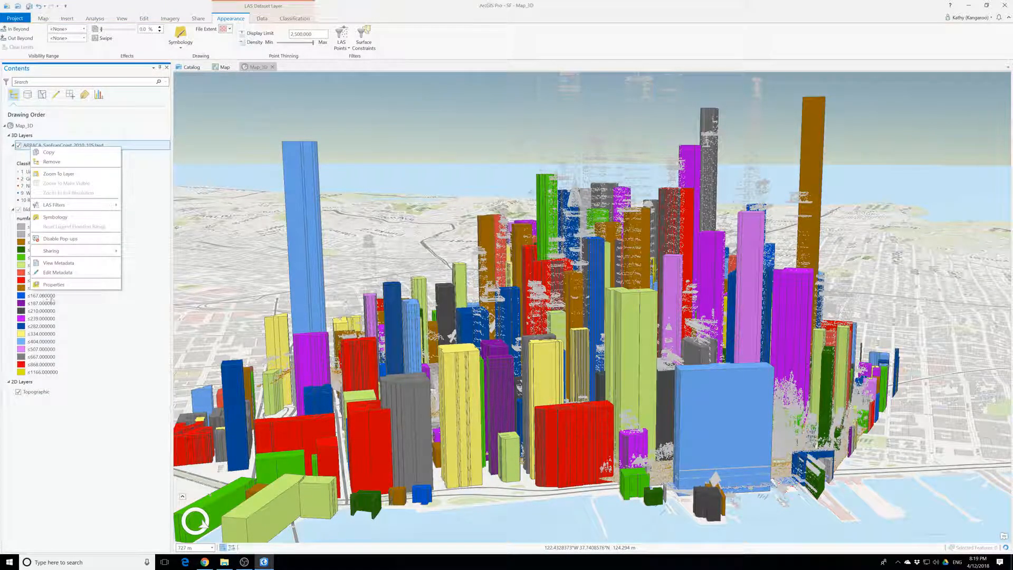
pyautogui.click(64, 285)
pyautogui.click(552, 276)
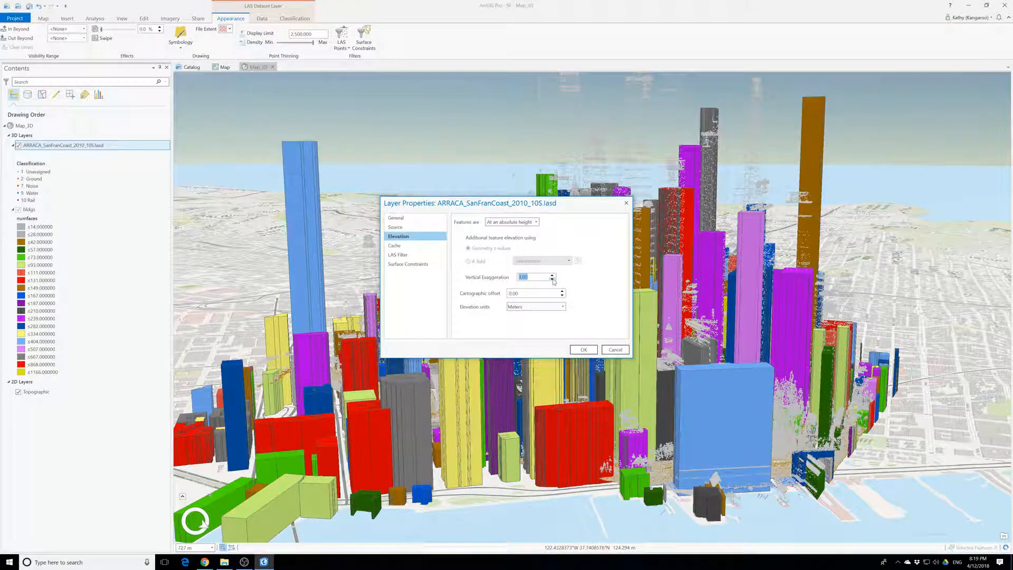
pyautogui.click(584, 349)
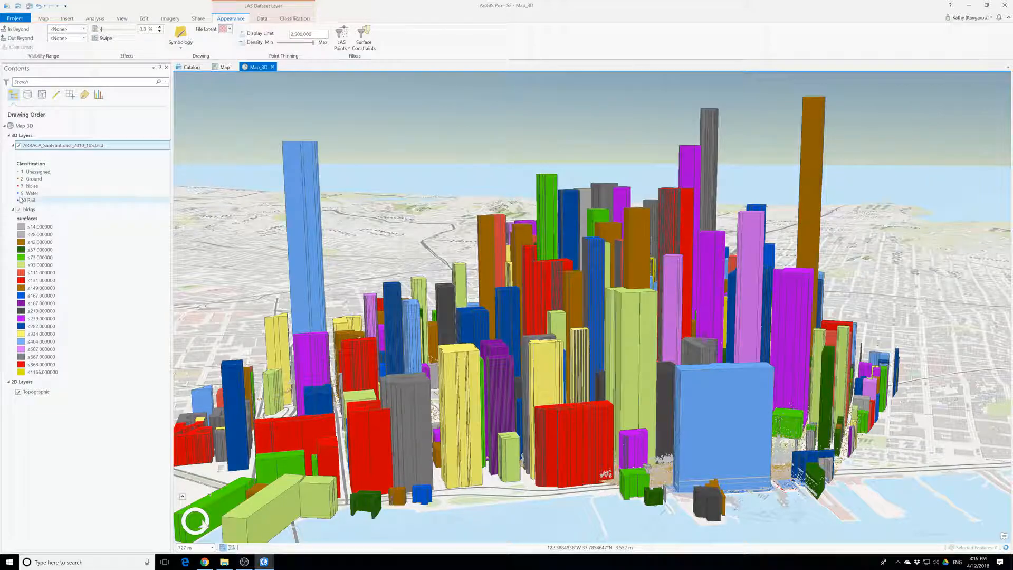
# Open the LAS layer's symbology and try the green-yellow-red color scheme, followed by the cyan-to-magenta one.
pyautogui.click(19, 173)
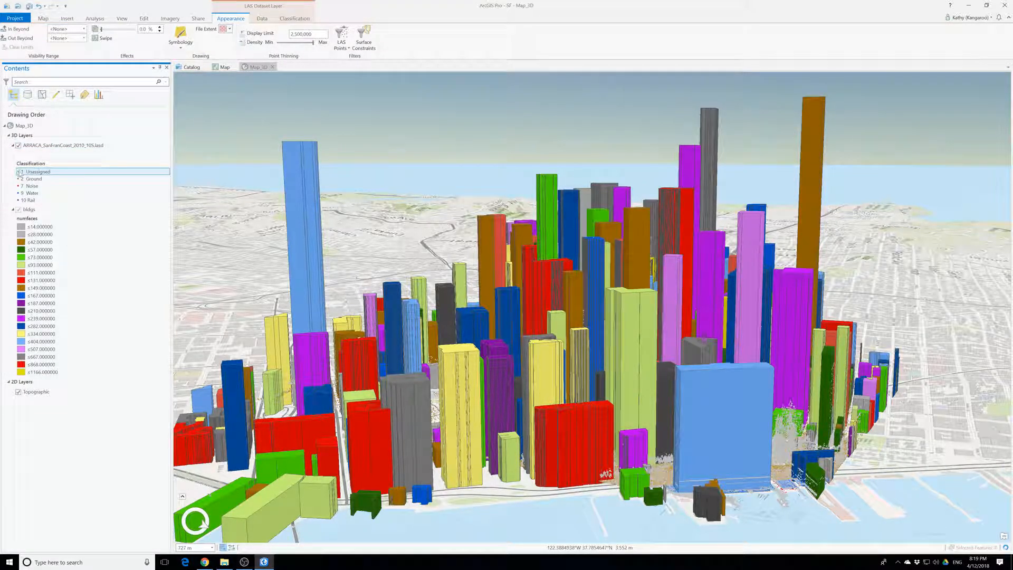
pyautogui.rightClick(30, 147)
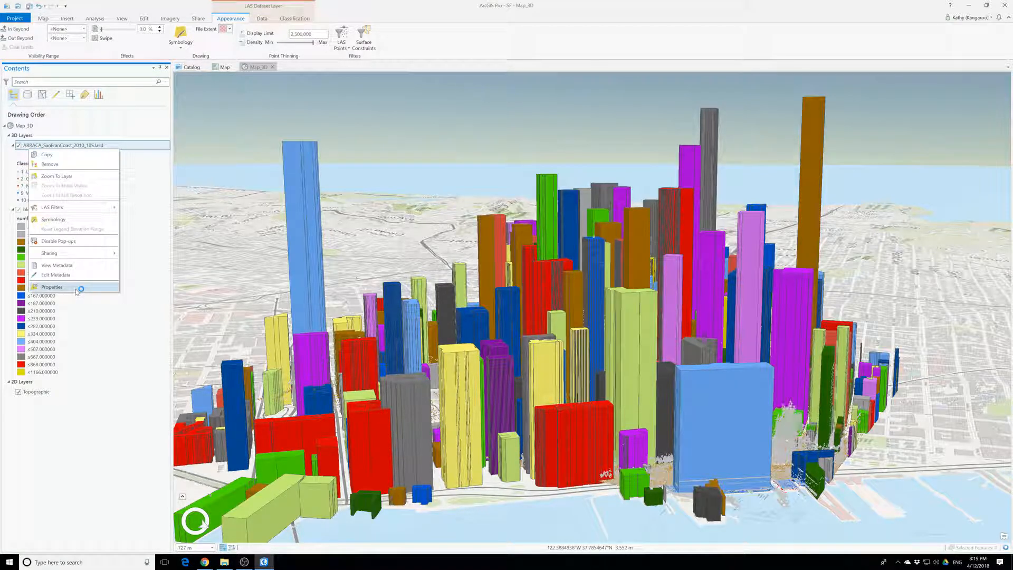
pyautogui.click(53, 219)
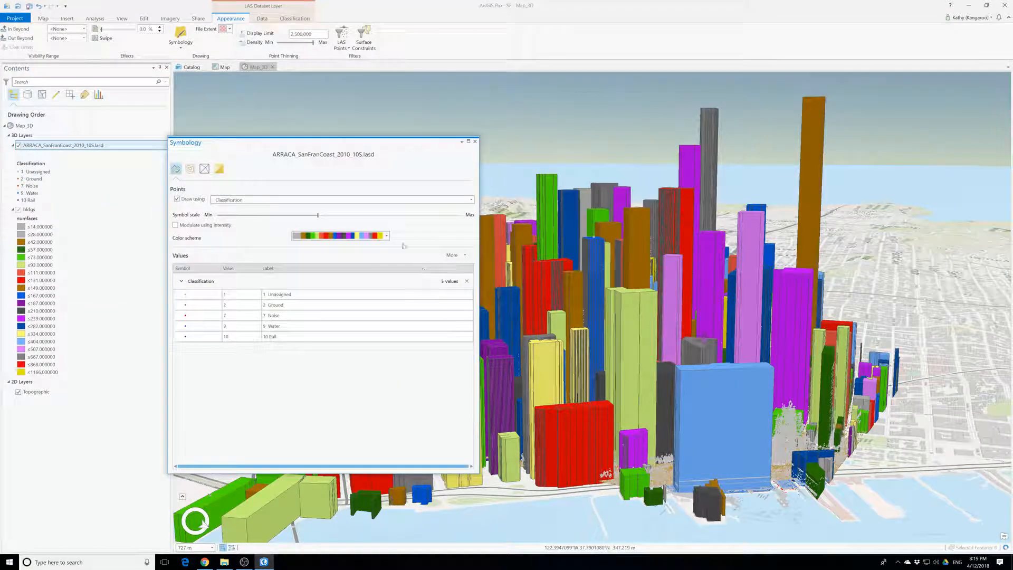
pyautogui.click(387, 236)
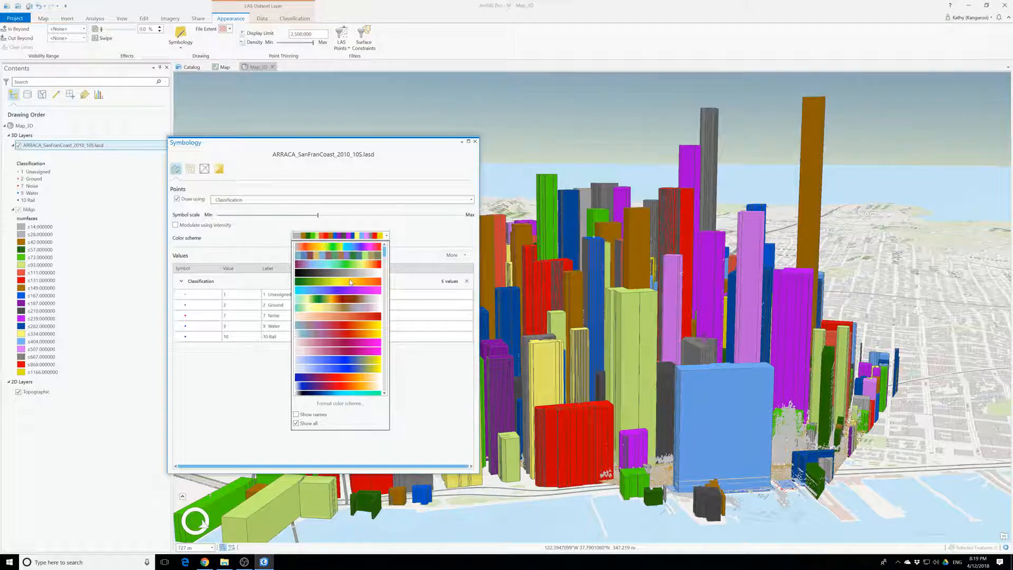
pyautogui.click(352, 283)
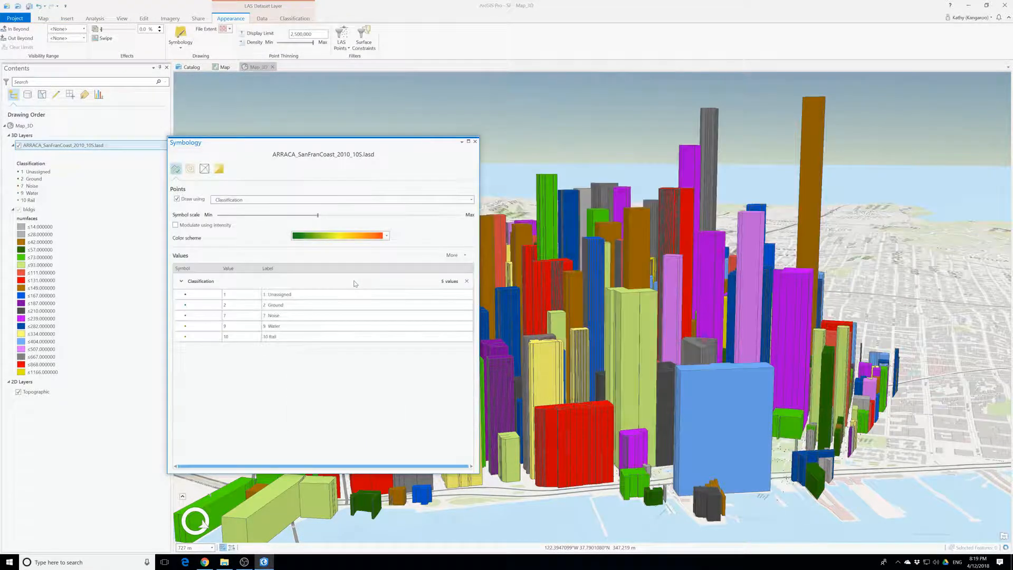
pyautogui.click(386, 238)
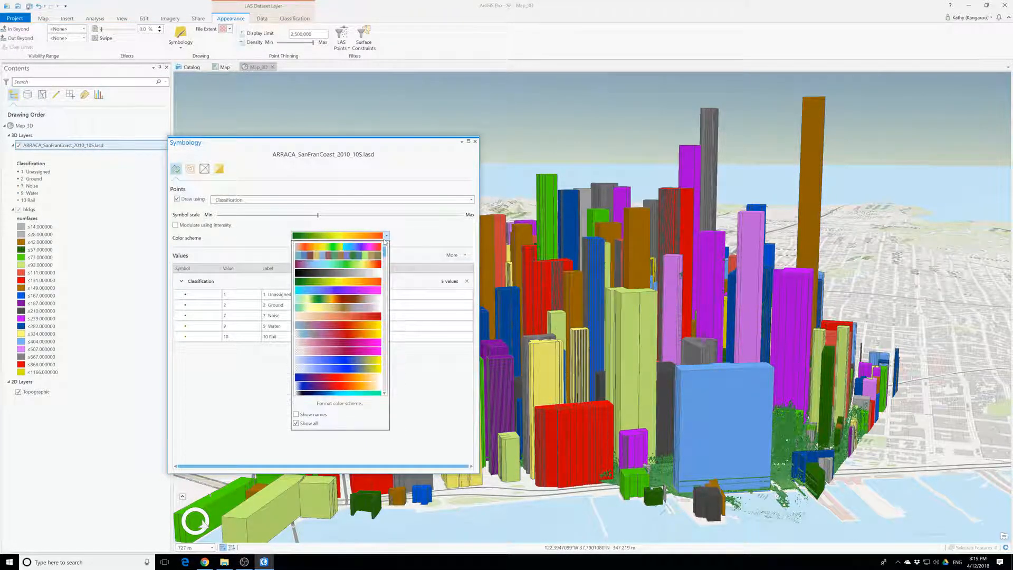
pyautogui.click(357, 291)
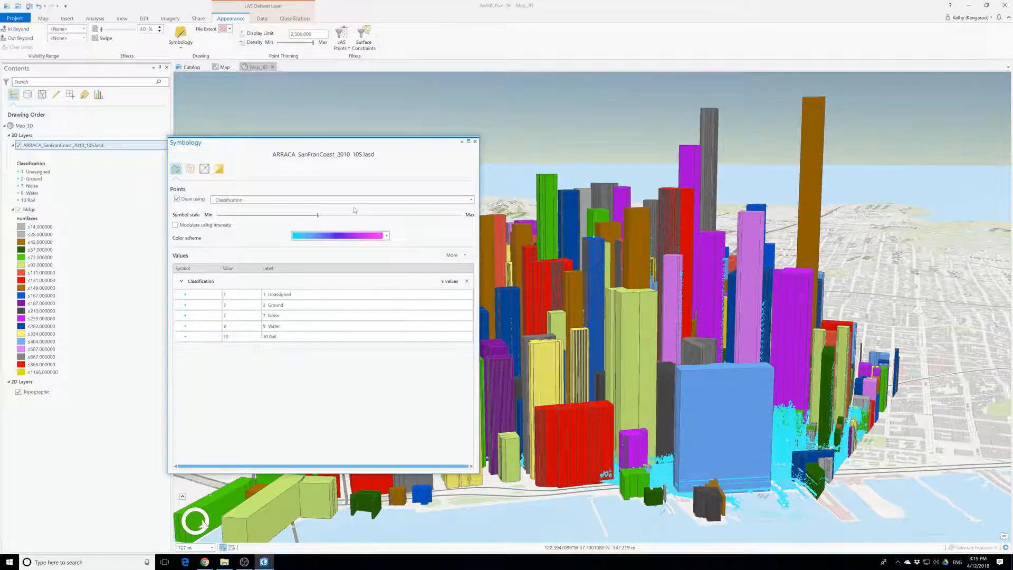
# Apply the bright violet-to-red spectrum color scheme to the LAS point classes.
pyautogui.moveTo(376, 148); pyautogui.dragTo(401, 189)
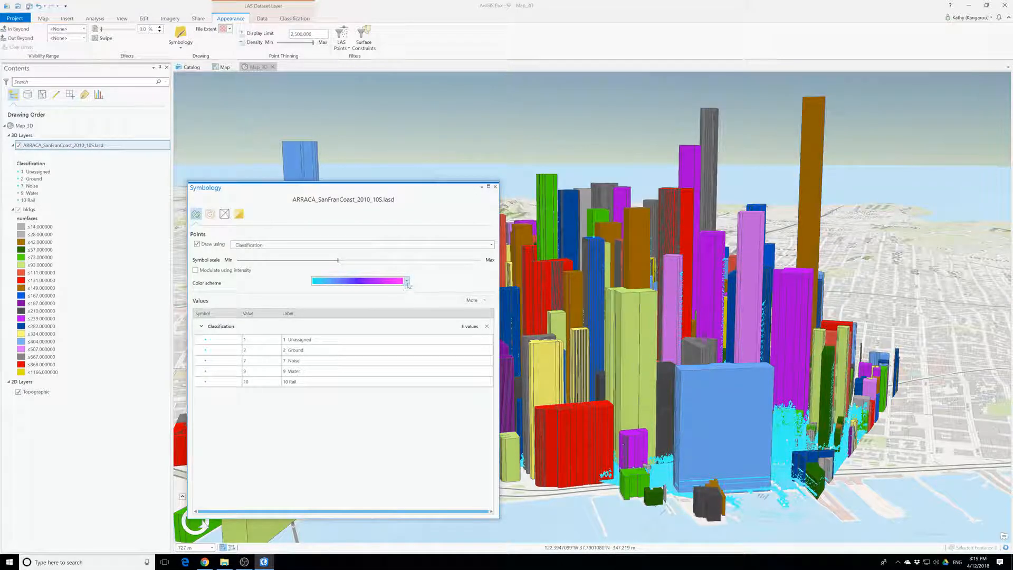
pyautogui.click(407, 281)
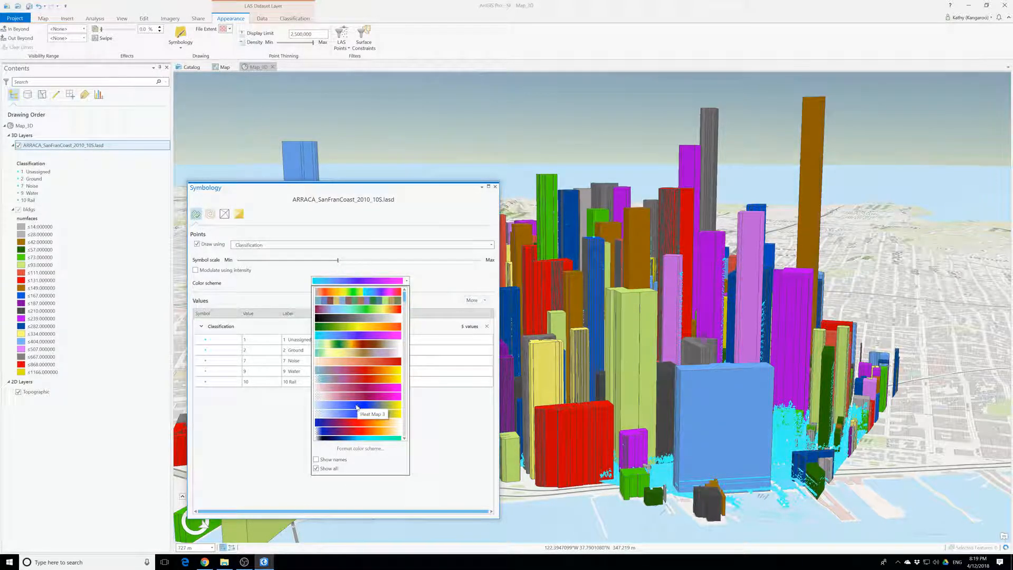
pyautogui.scroll(-2, 356, 410)
pyautogui.scroll(-3, 354, 411)
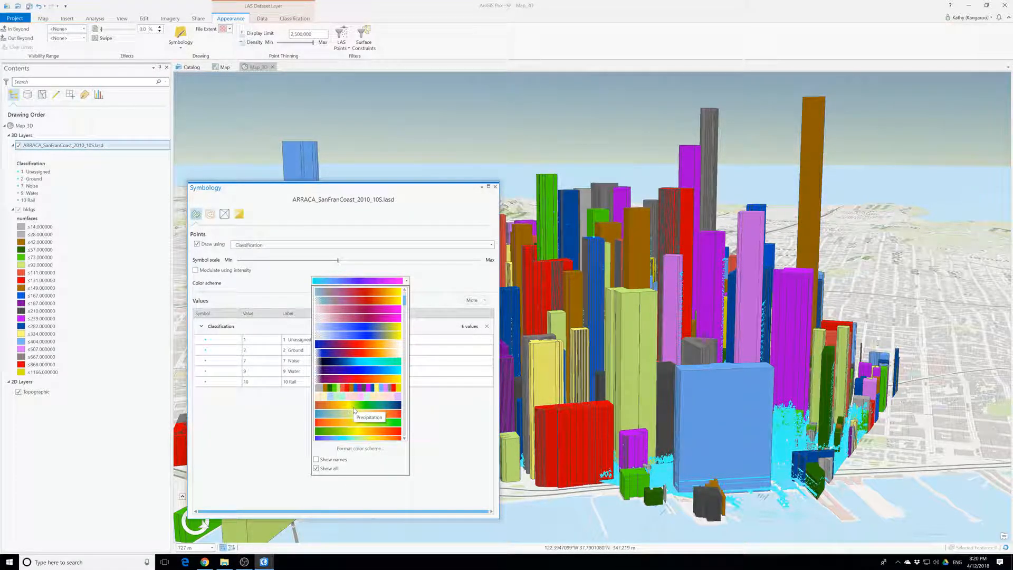
pyautogui.scroll(-1, 354, 410)
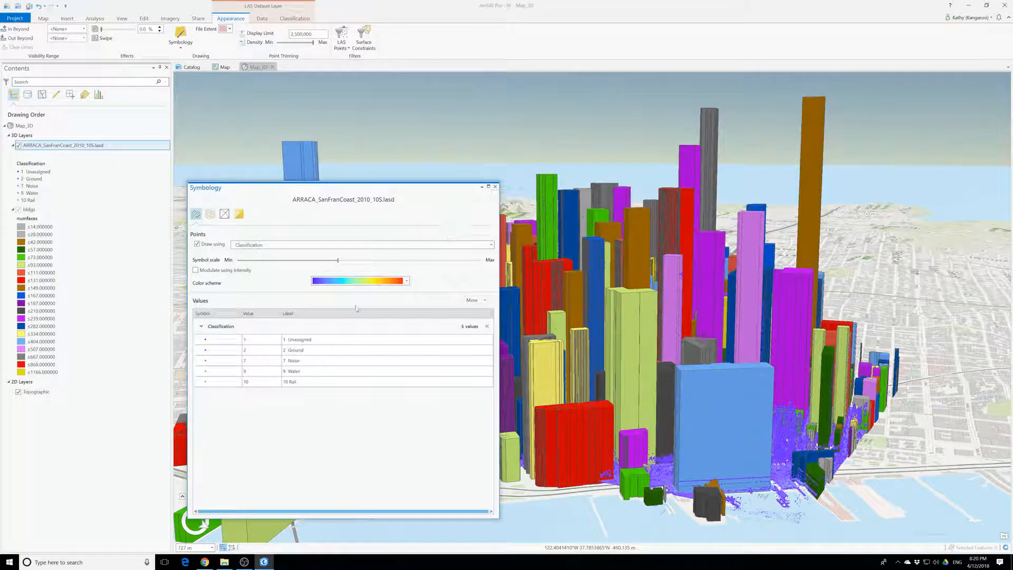
# Apply the Paired (10 Classes) color scheme to the LAS point classes and close the symbology settings.
pyautogui.click(407, 281)
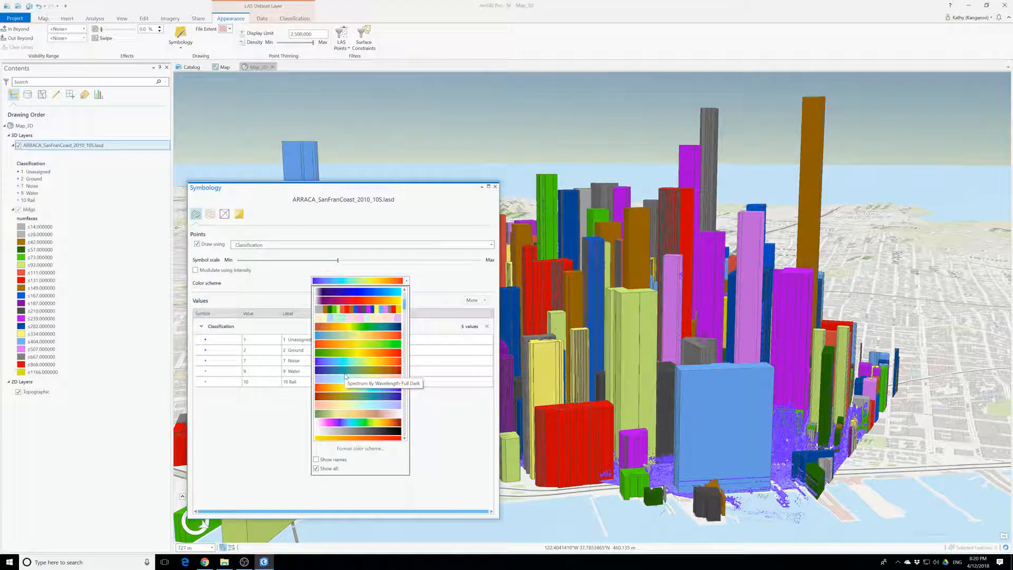
pyautogui.scroll(-5, 345, 376)
pyautogui.scroll(-6, 346, 376)
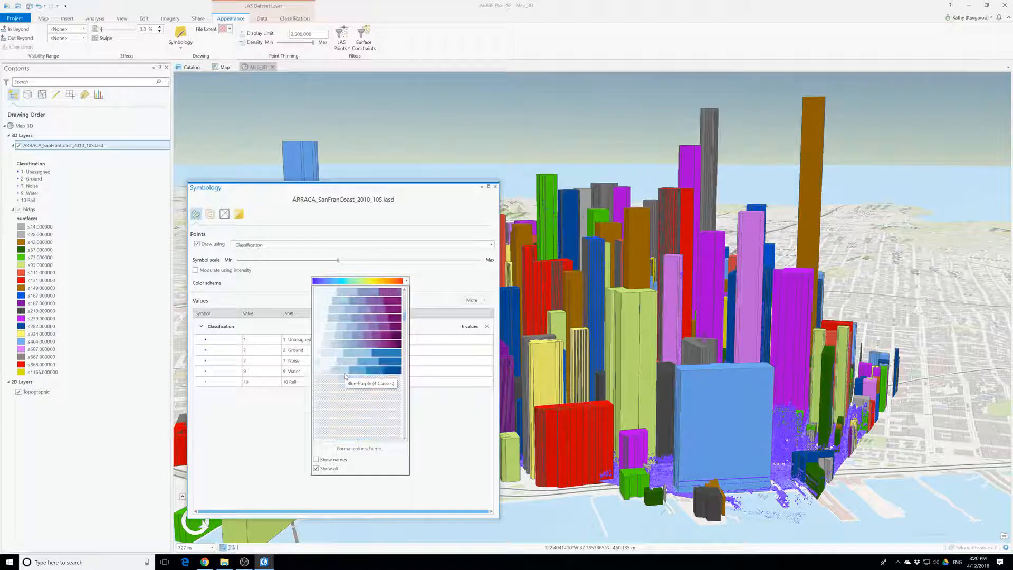
pyautogui.scroll(-6, 347, 376)
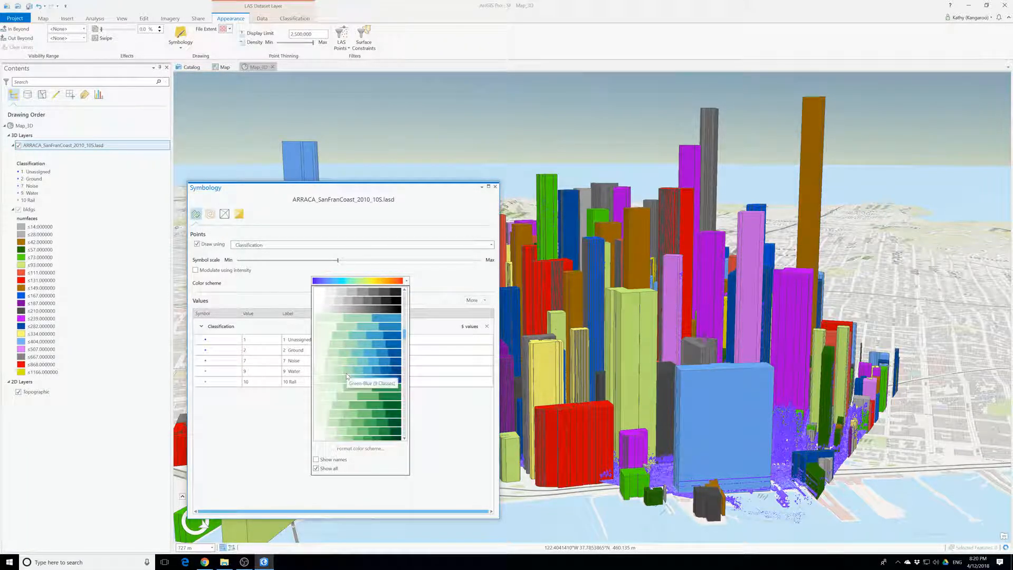
pyautogui.scroll(-6, 347, 377)
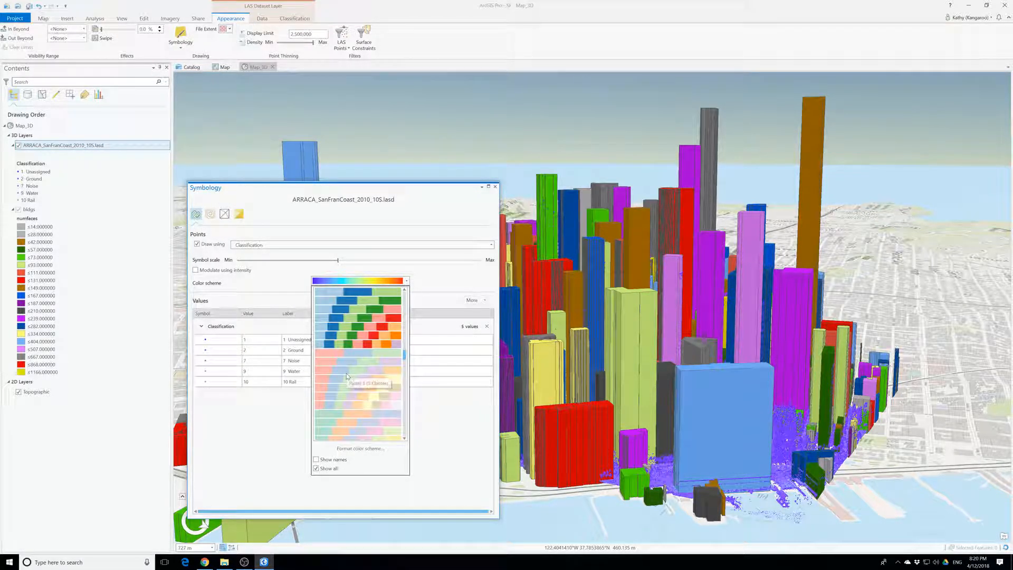
pyautogui.scroll(-6, 346, 377)
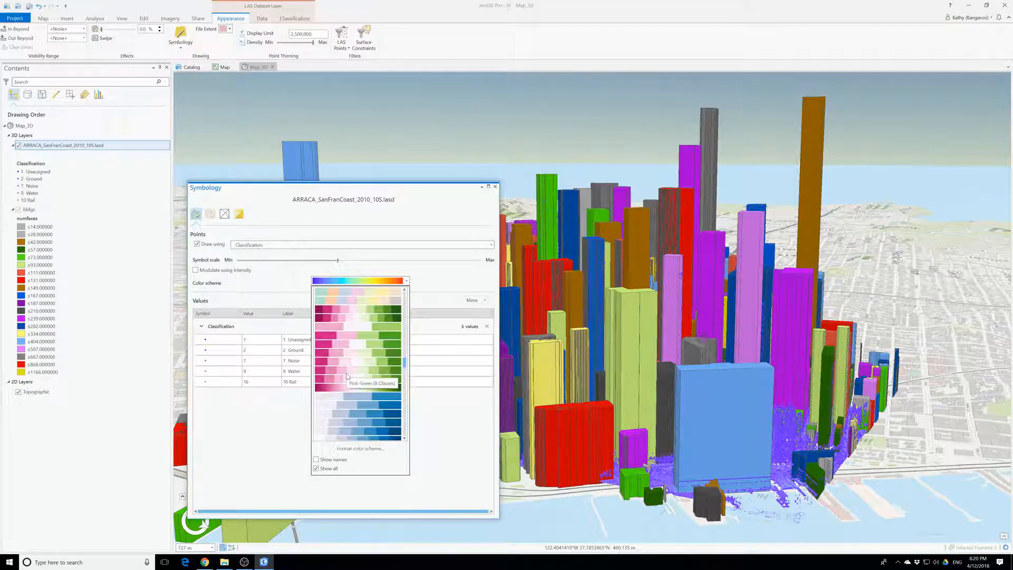
pyautogui.scroll(-6, 347, 377)
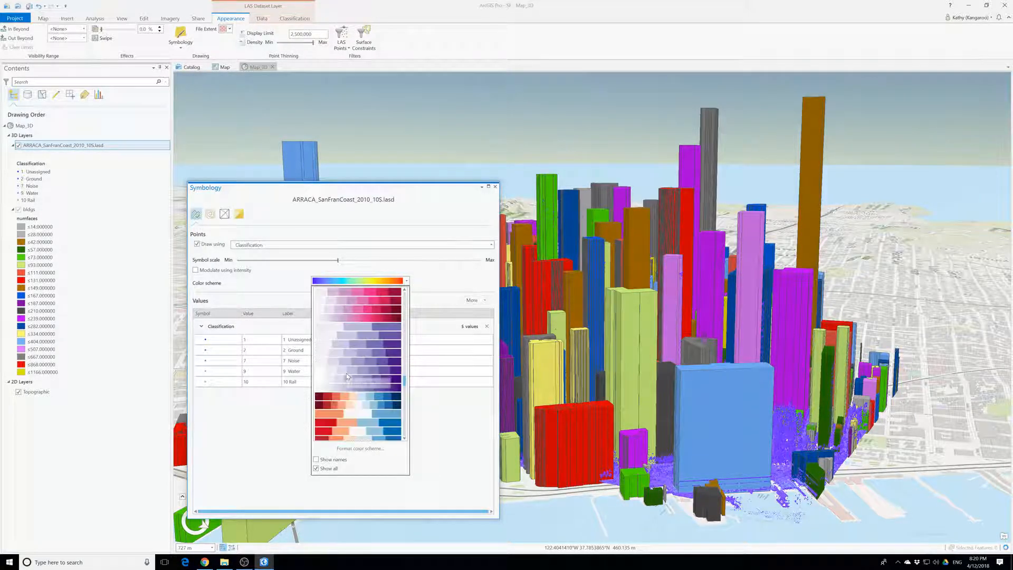
pyautogui.scroll(-6, 347, 376)
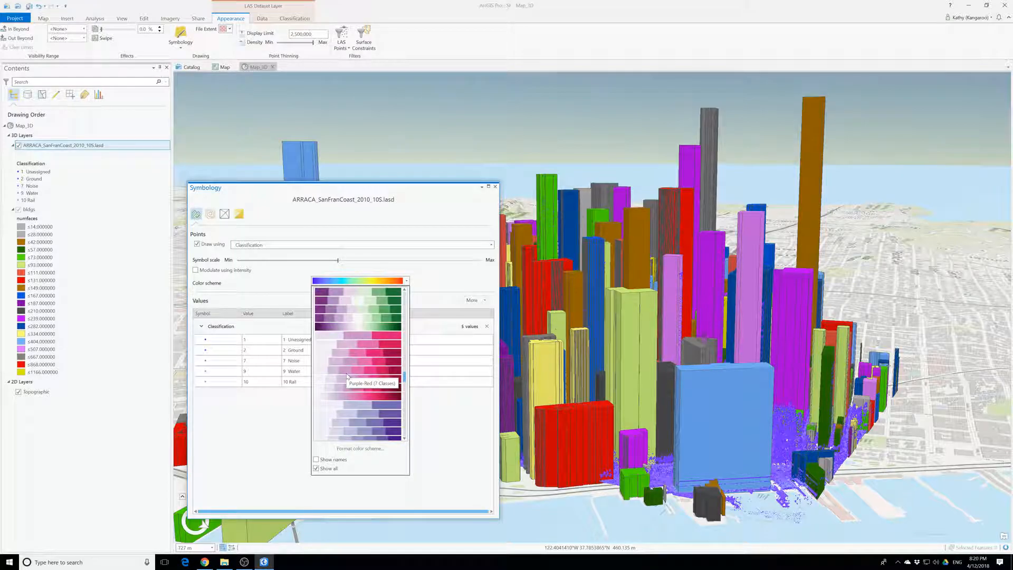
pyautogui.scroll(-6, 347, 376)
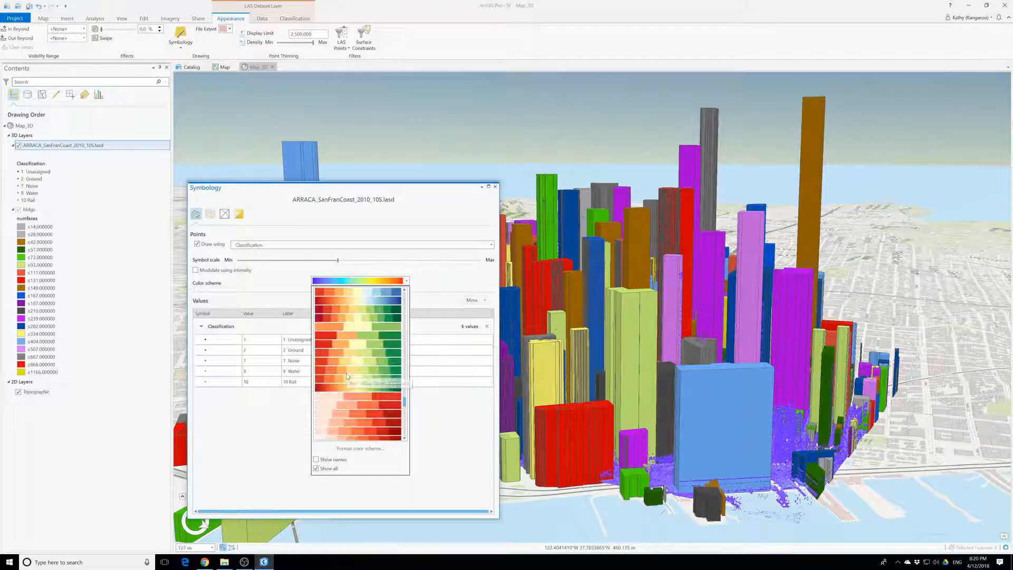
pyautogui.scroll(-4, 348, 376)
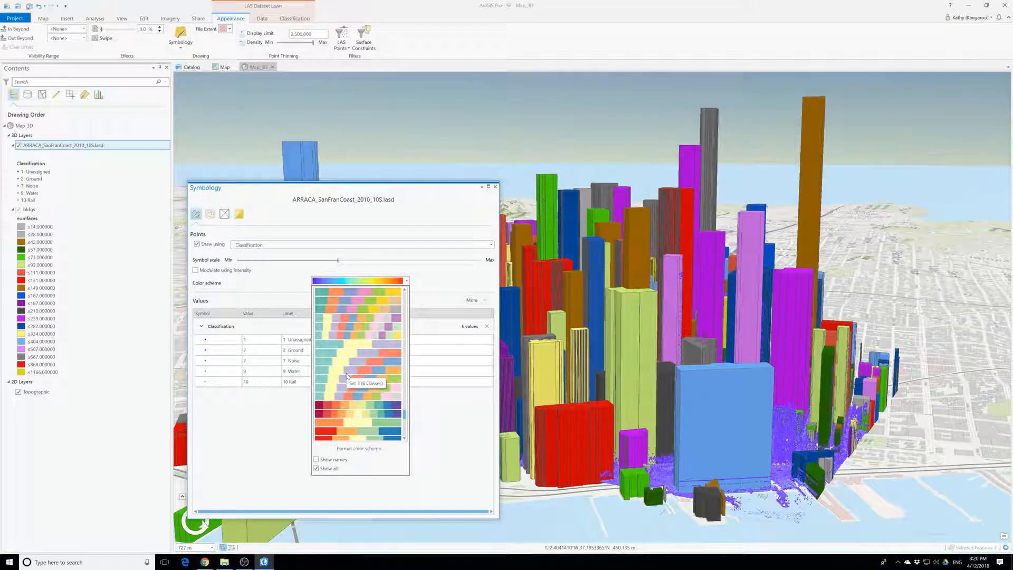
pyautogui.scroll(-6, 347, 376)
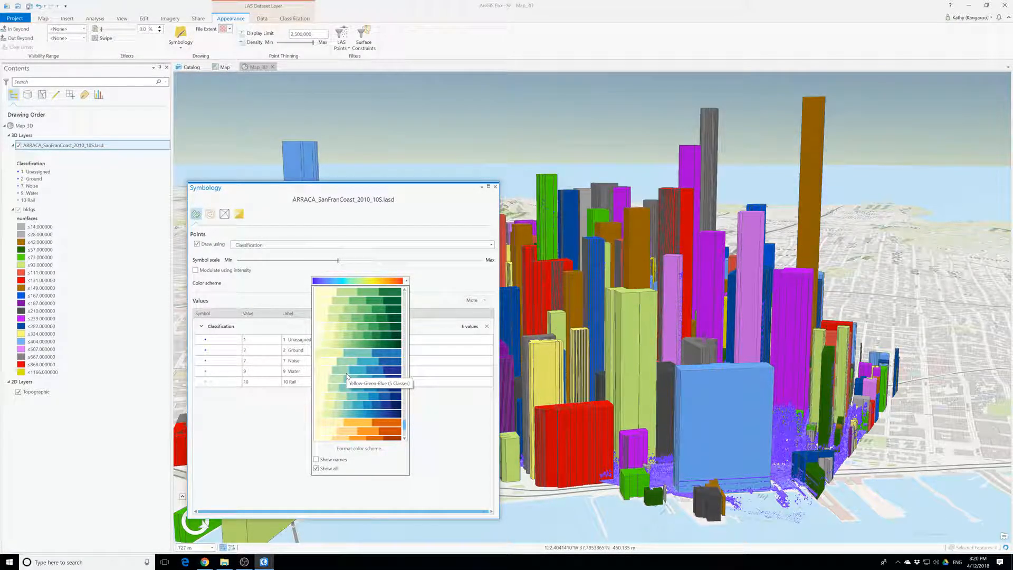
pyautogui.scroll(3, 347, 376)
pyautogui.scroll(-2, 346, 373)
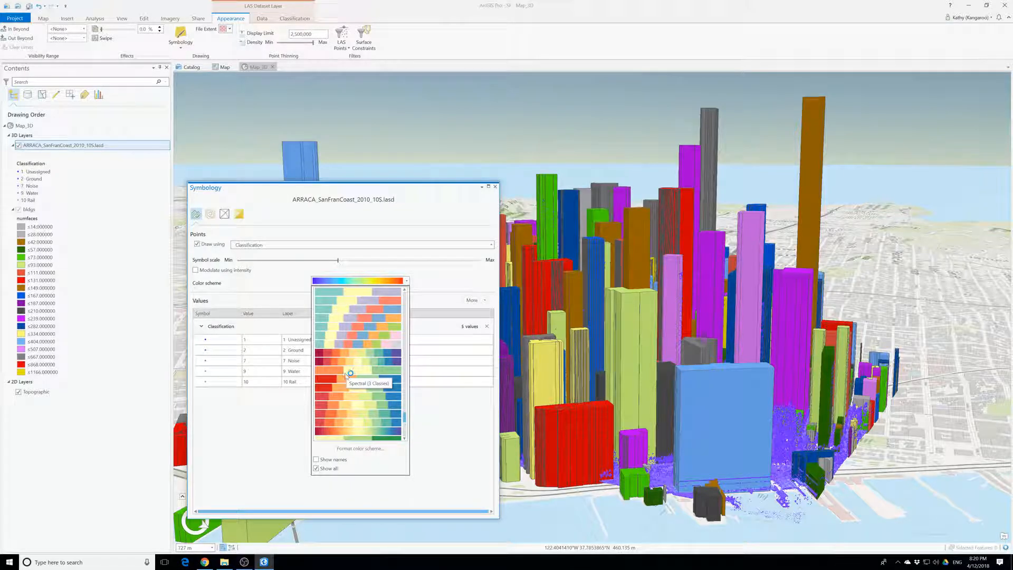
pyautogui.scroll(-5, 338, 365)
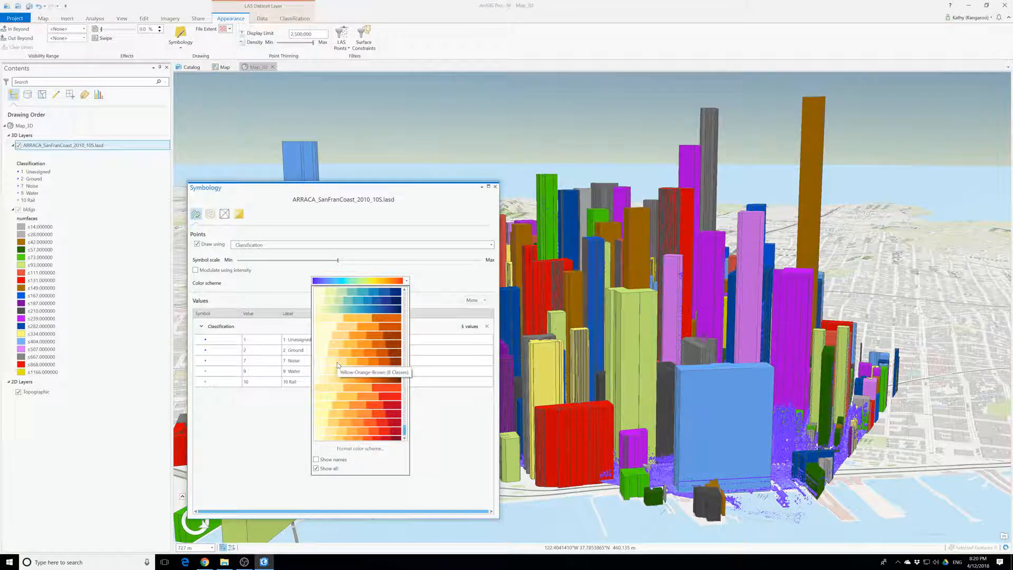
pyautogui.scroll(6, 340, 375)
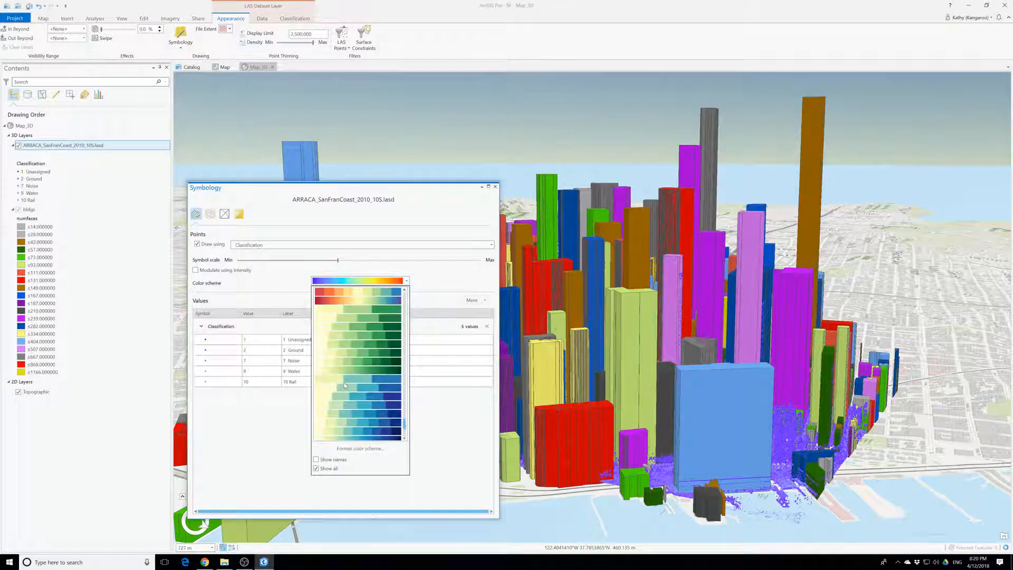
pyautogui.scroll(6, 343, 388)
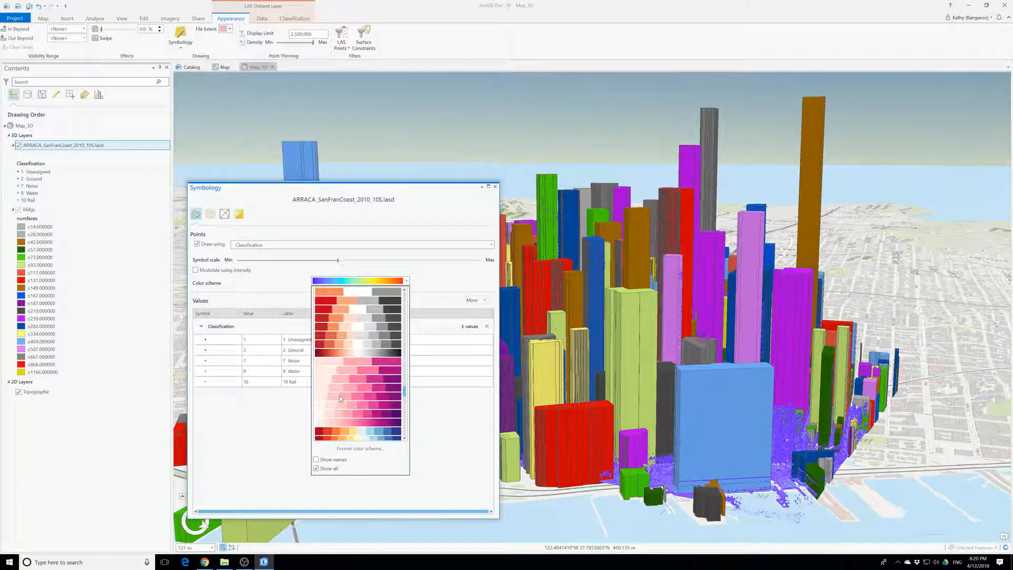
pyautogui.scroll(6, 341, 398)
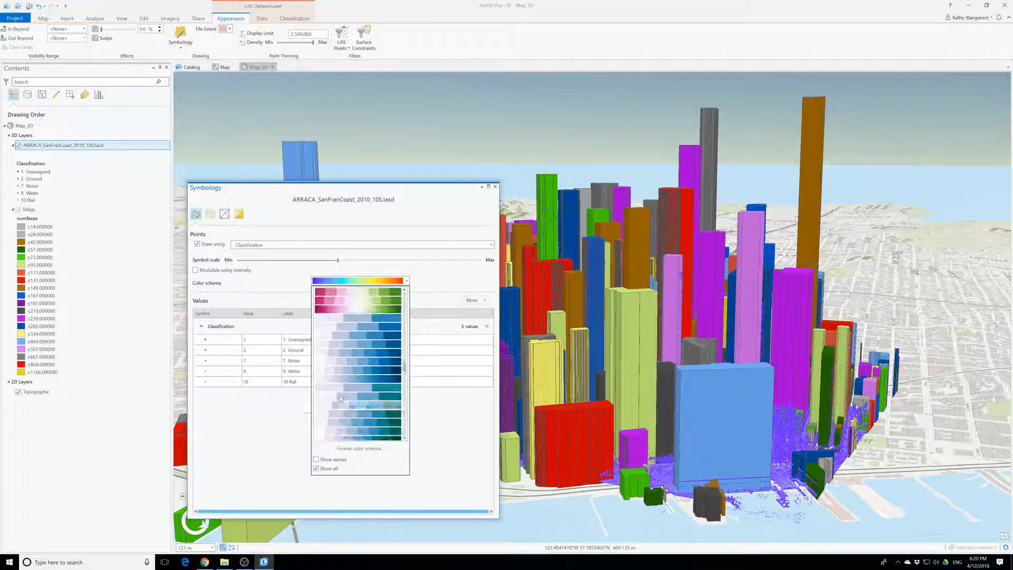
pyautogui.scroll(3, 340, 399)
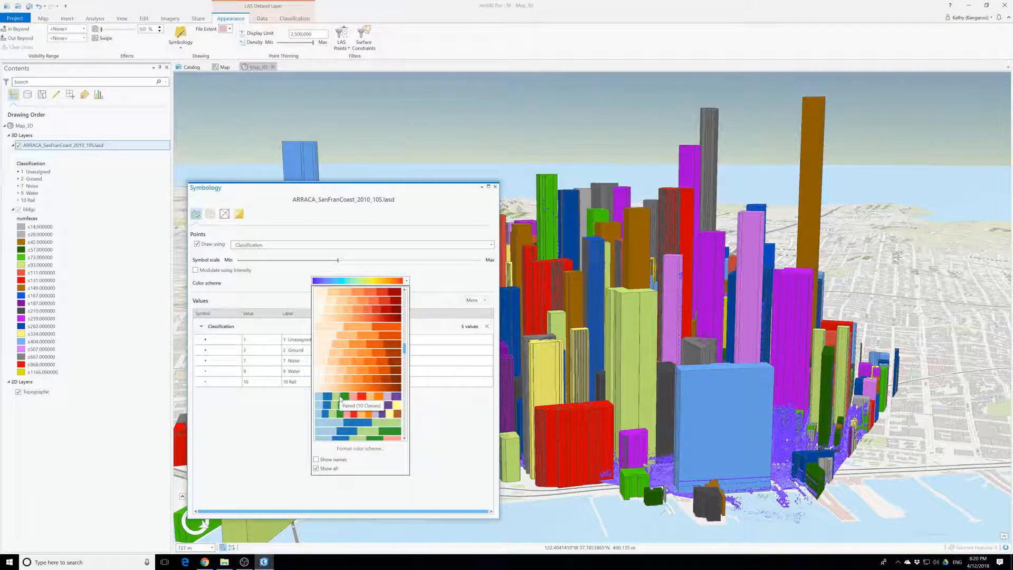
pyautogui.click(340, 398)
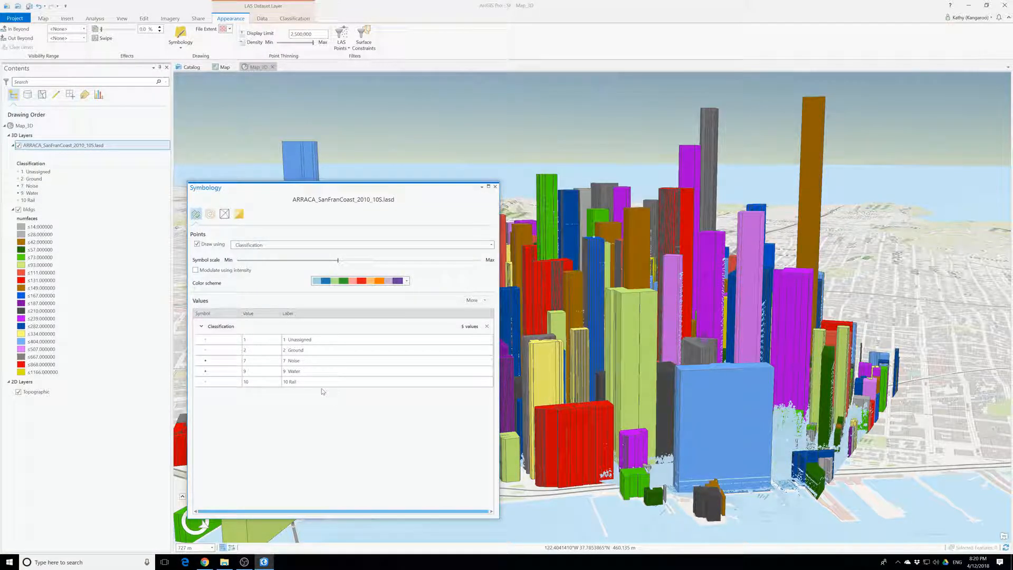
pyautogui.click(495, 187)
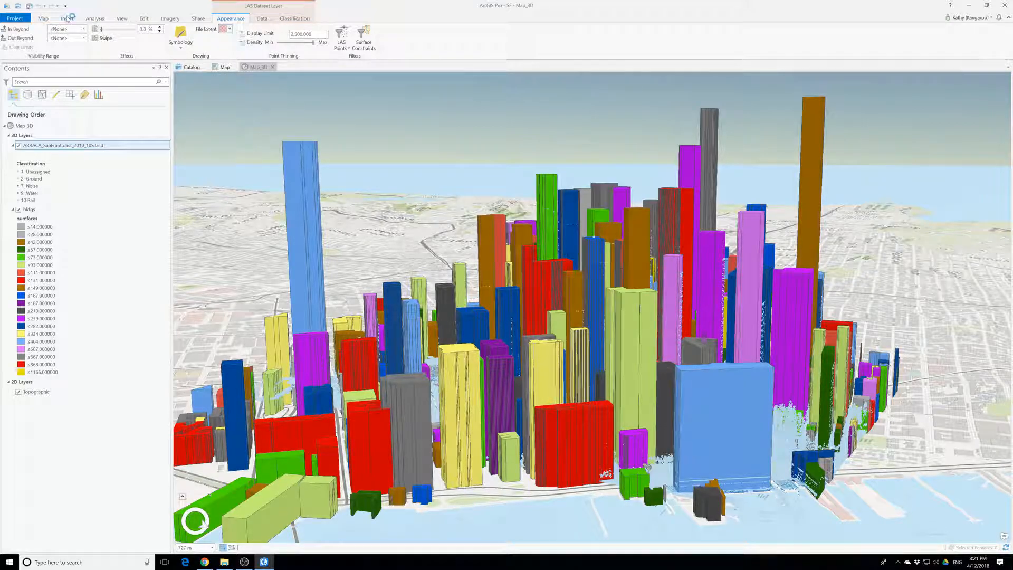
# Create a new layout with an ANSI portrait Letter page, 8.5 by 11 inches.
pyautogui.click(67, 18)
pyautogui.click(35, 29)
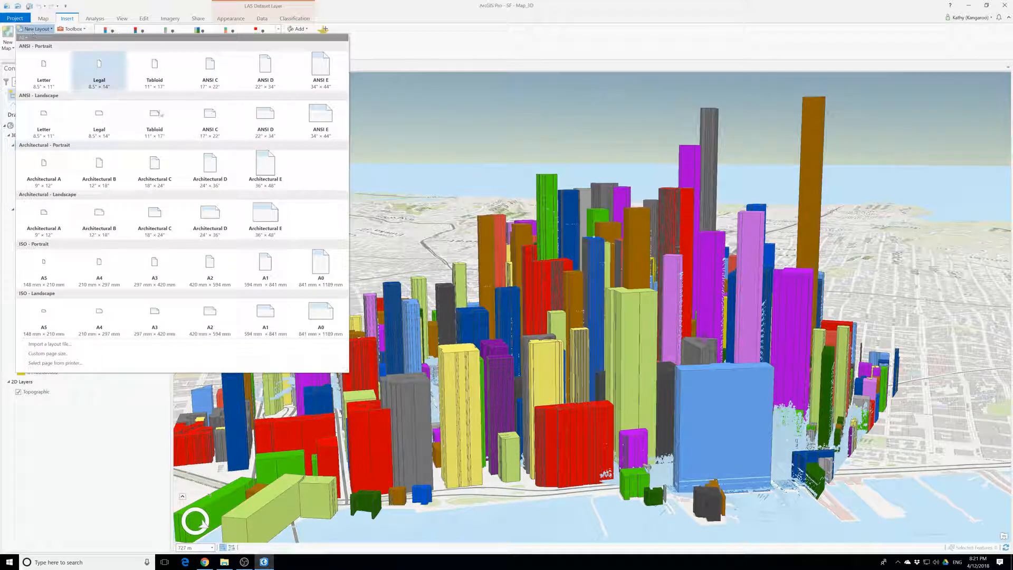
pyautogui.click(42, 78)
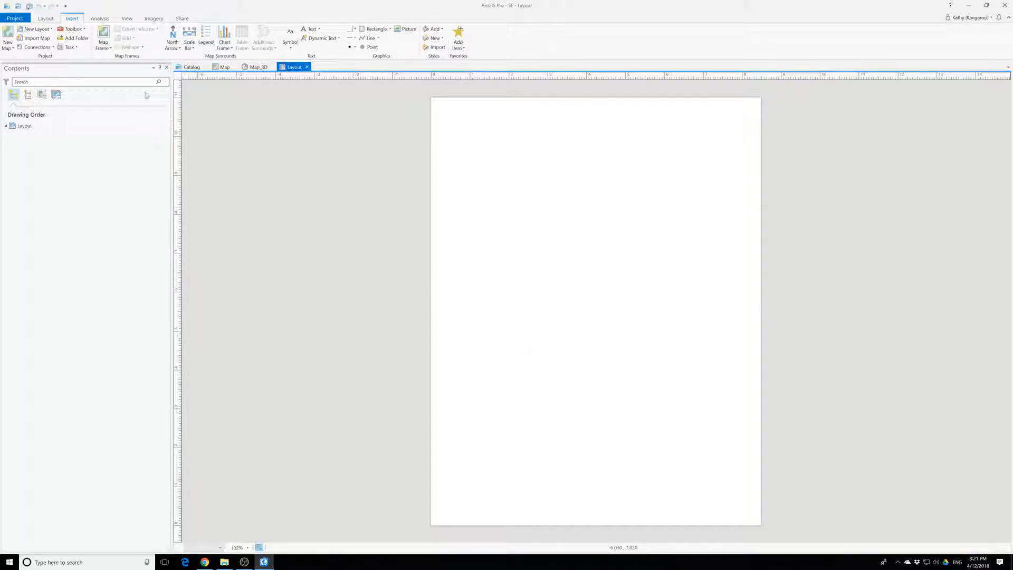
# Add a map frame showing the current Map_3D view to the layout page and expand its layer list.
pyautogui.click(104, 46)
pyautogui.click(138, 129)
pyautogui.click(566, 393)
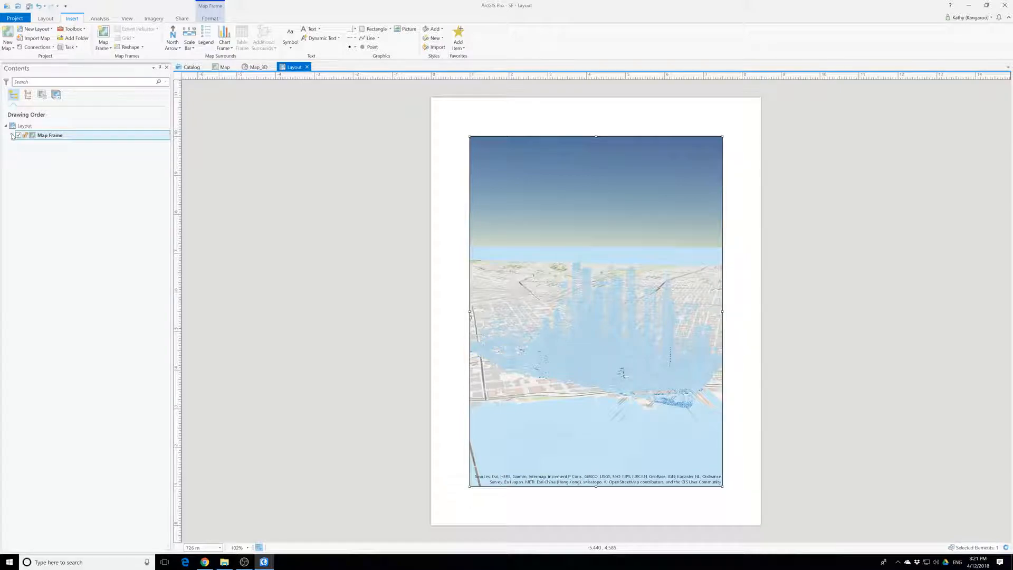
pyautogui.click(13, 135)
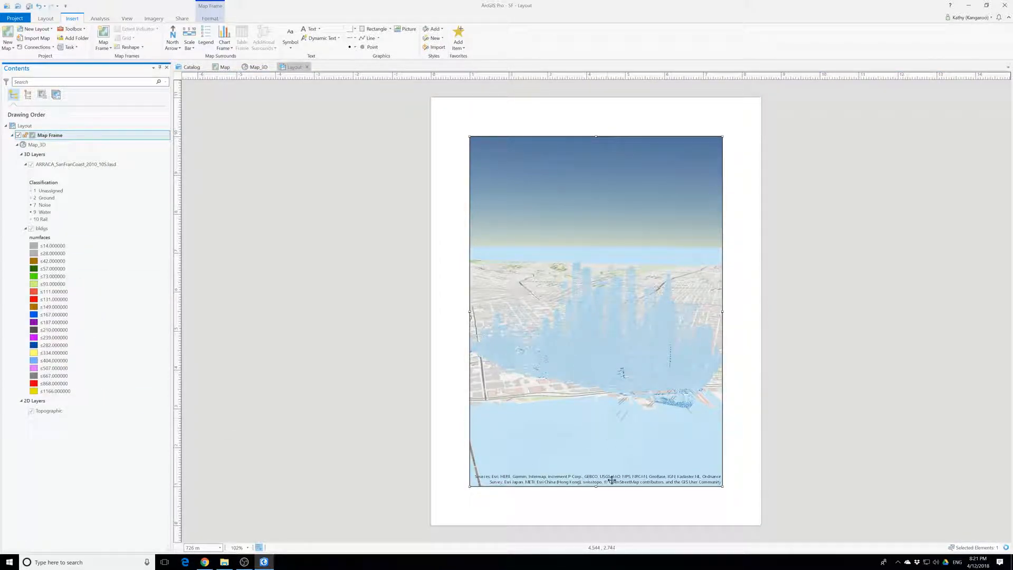
# Insert the Service Layer Credits dynamic text and move it off the page beside the layout.
pyautogui.click(323, 38)
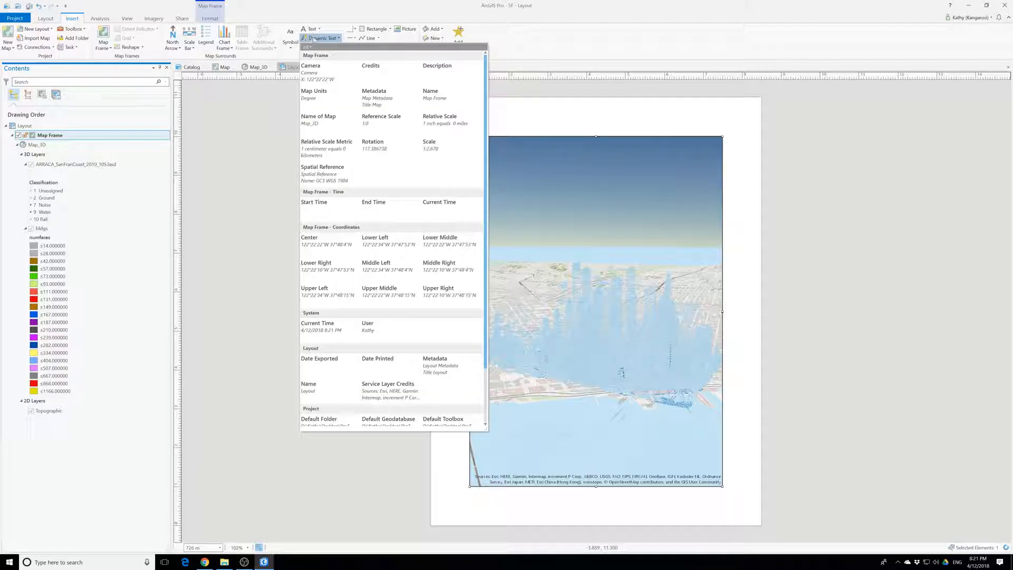
pyautogui.click(384, 400)
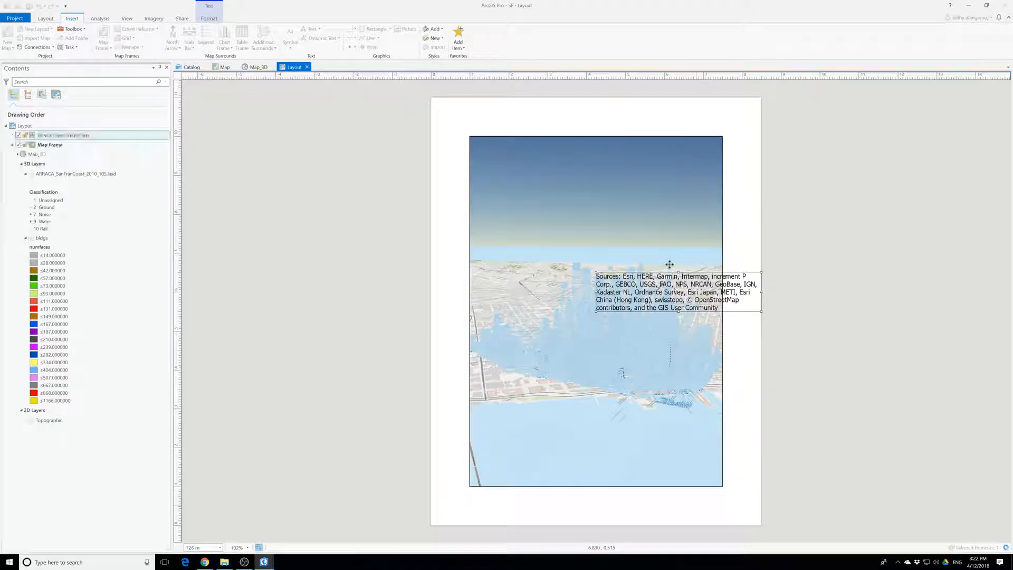
pyautogui.doubleClick(652, 276)
pyautogui.moveTo(652, 277); pyautogui.dragTo(912, 386)
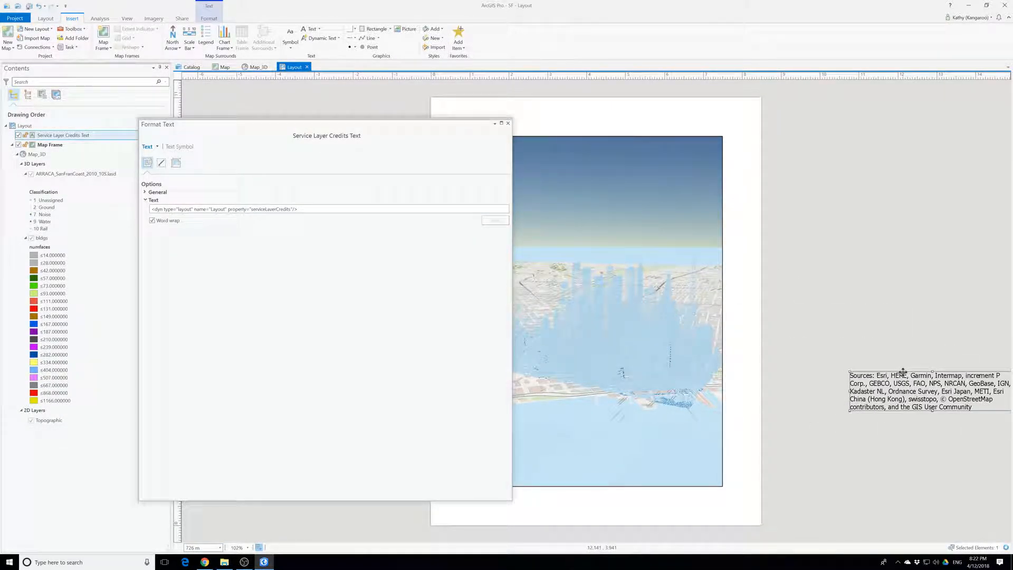
pyautogui.click(508, 123)
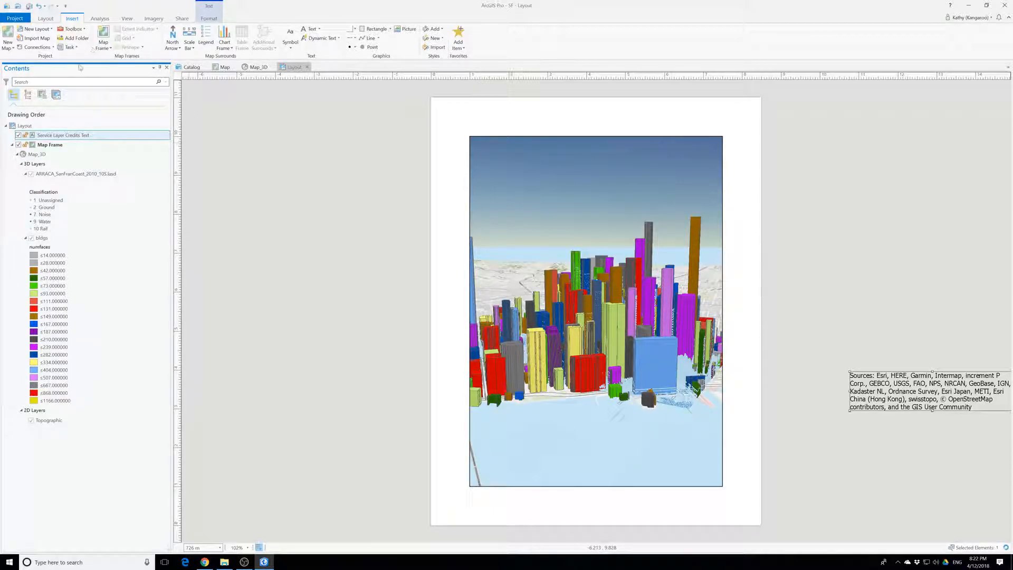
# Activate the map frame and reframe its 3D view so the downtown buildings fill the portrait frame.
pyautogui.rightClick(41, 145)
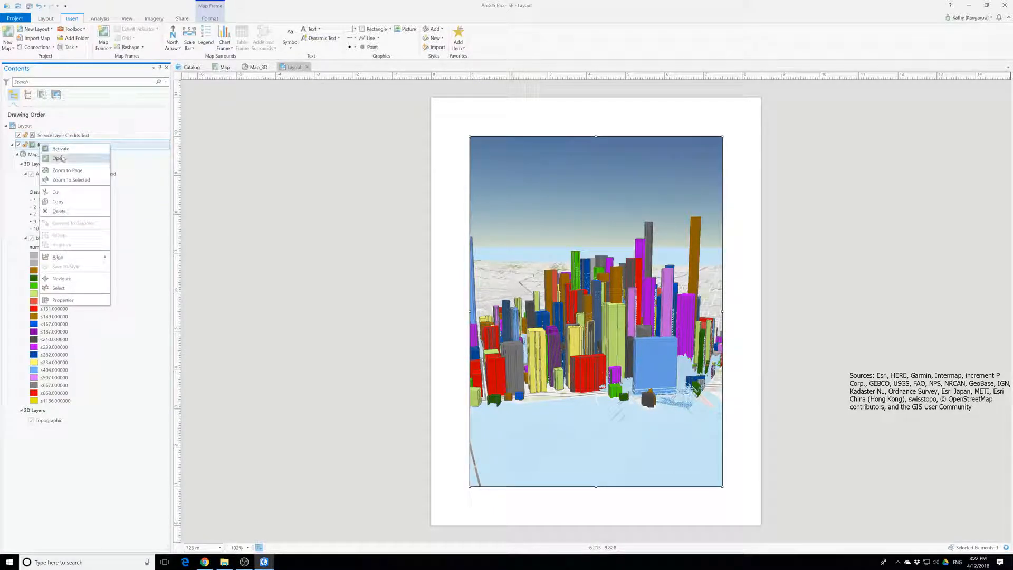
pyautogui.click(61, 149)
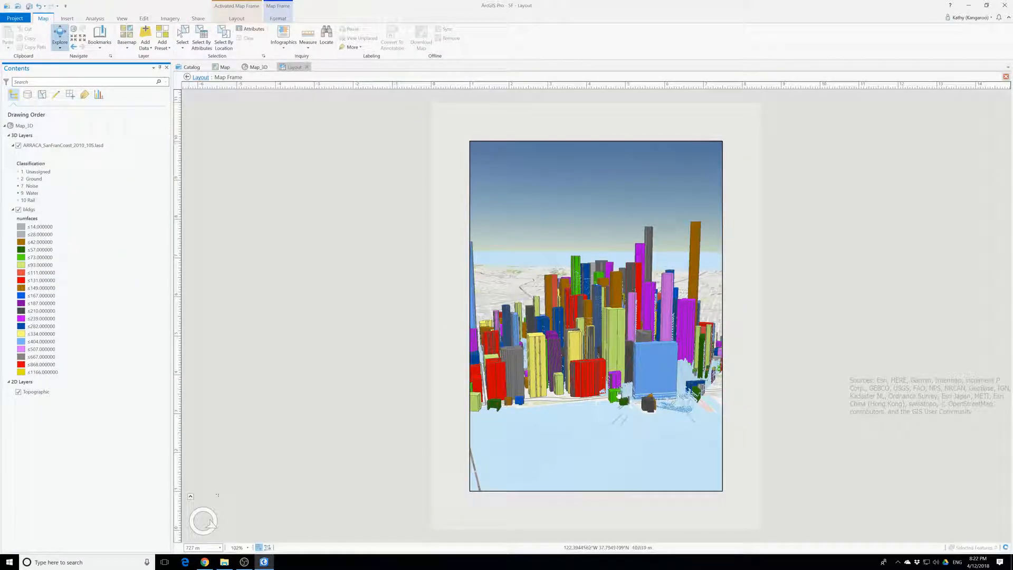
pyautogui.moveTo(618, 395)
pyautogui.mouseDown(button='middle')
pyautogui.moveTo(614, 371)
pyautogui.moveTo(612, 382)
pyautogui.mouseUp(button='middle')
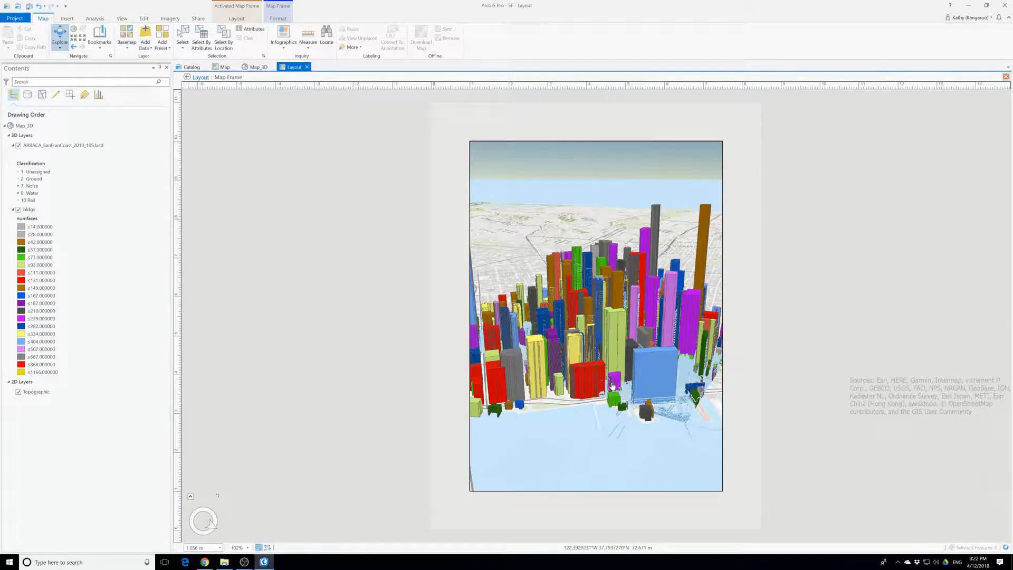
pyautogui.scroll(2, 613, 387)
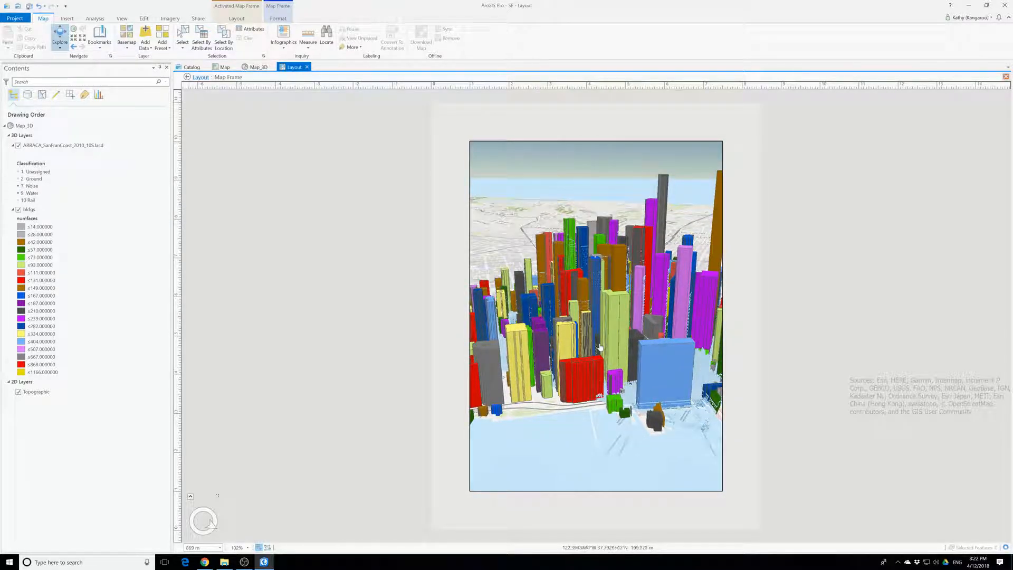
pyautogui.scroll(3, 593, 351)
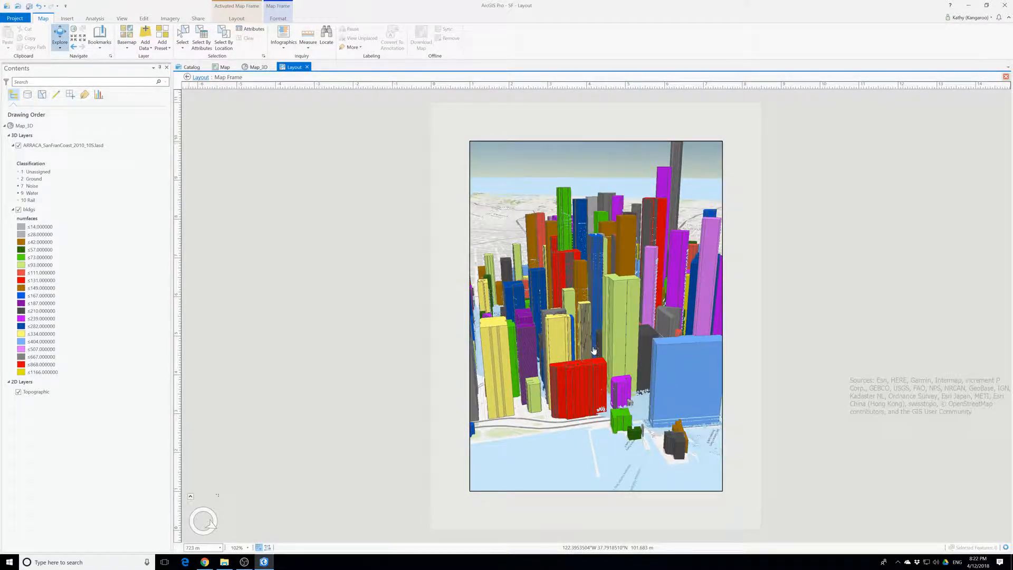
pyautogui.scroll(-3, 594, 350)
pyautogui.moveTo(594, 350)
pyautogui.mouseDown(button='middle')
pyautogui.moveTo(605, 369)
pyautogui.moveTo(559, 375)
pyautogui.moveTo(578, 379)
pyautogui.mouseUp(button='middle')
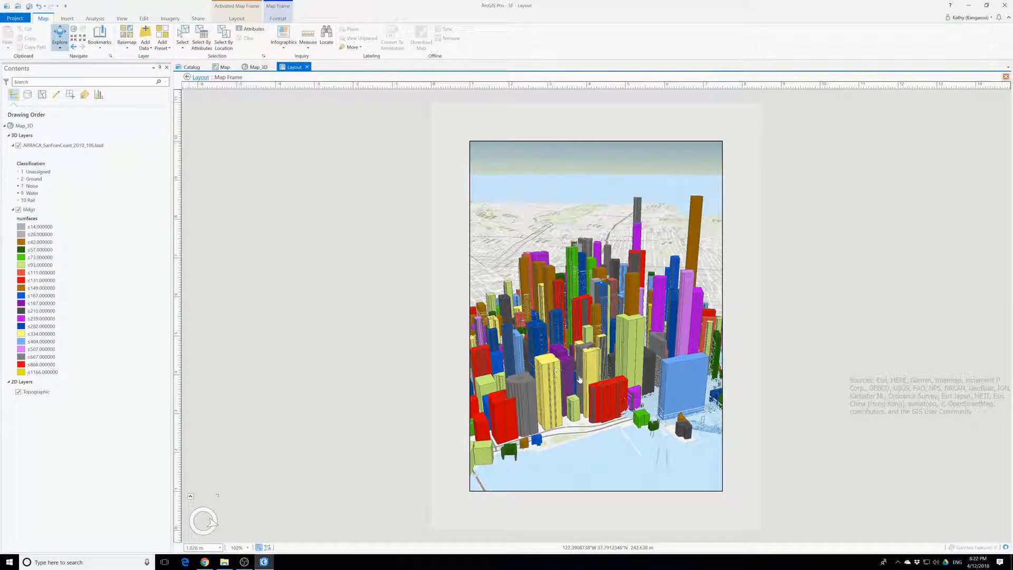
pyautogui.moveTo(605, 379); pyautogui.dragTo(583, 384)
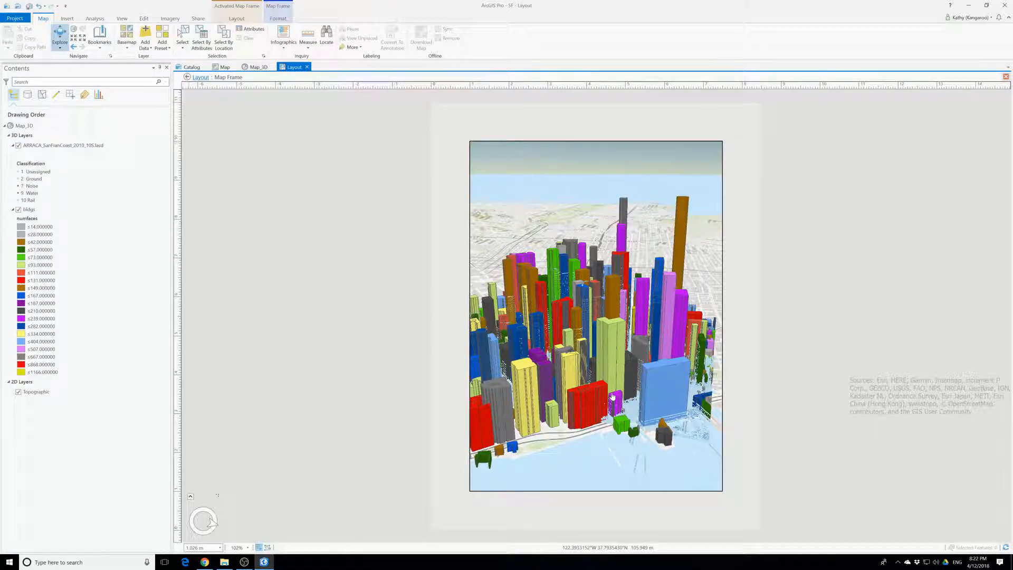
pyautogui.scroll(2, 613, 397)
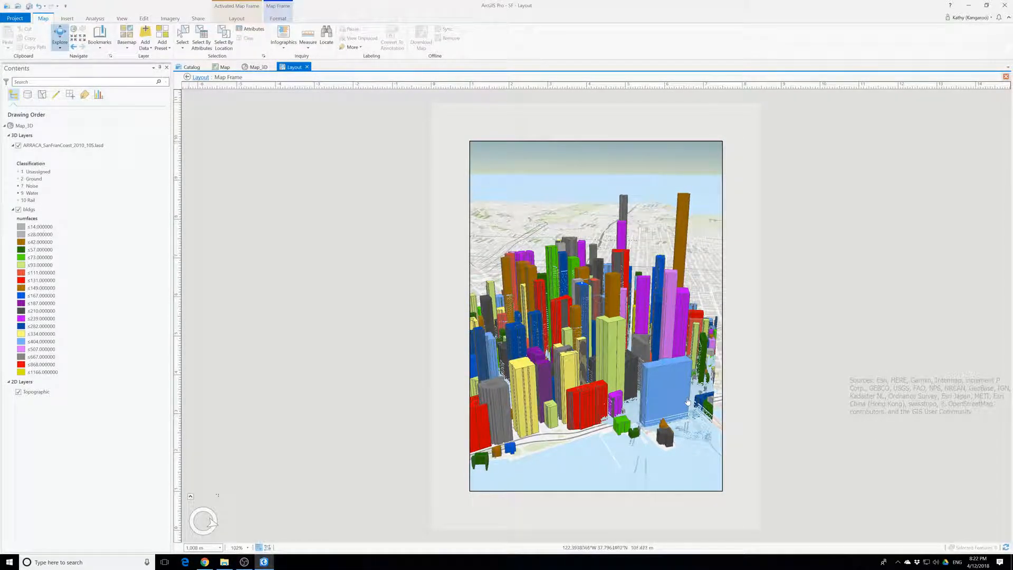
pyautogui.moveTo(631, 372); pyautogui.dragTo(593, 353, button='middle')
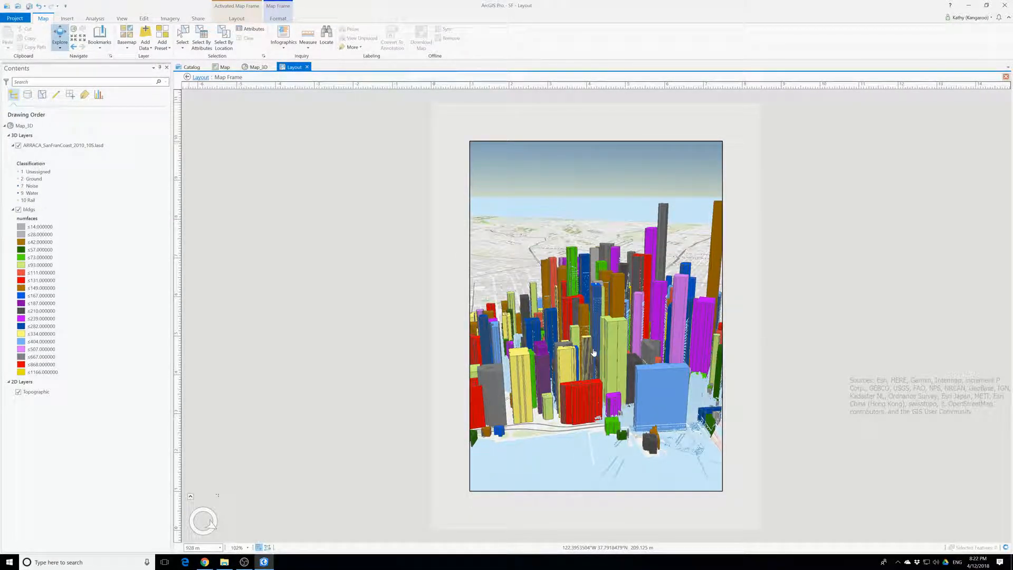
# Set the geoprocessing environment's processing extent to match the ARRACA_SanFranCoast_2010_10S.lasd layer.
pyautogui.scroll(-2, 594, 353)
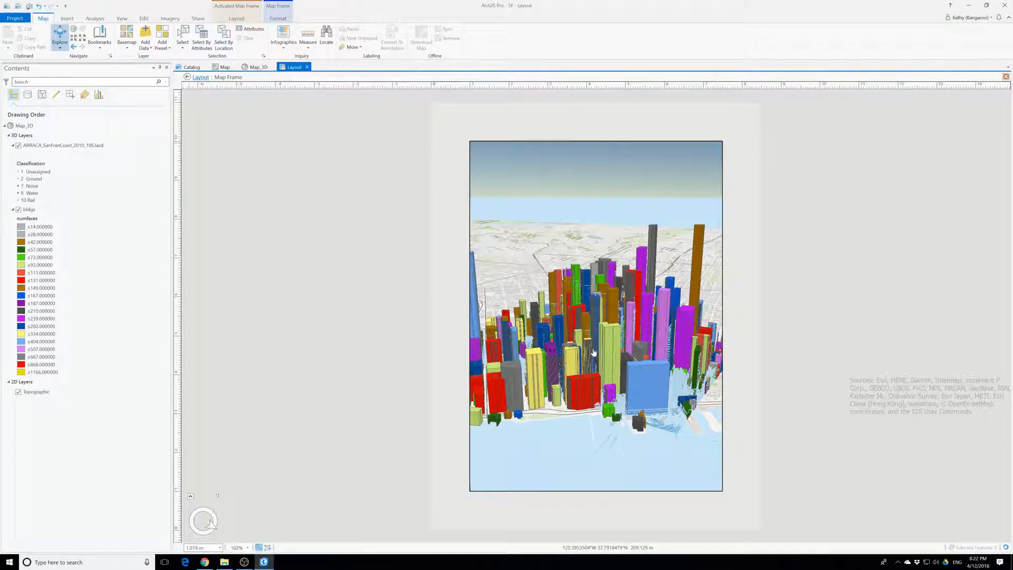
pyautogui.moveTo(554, 344); pyautogui.dragTo(573, 348, button='middle')
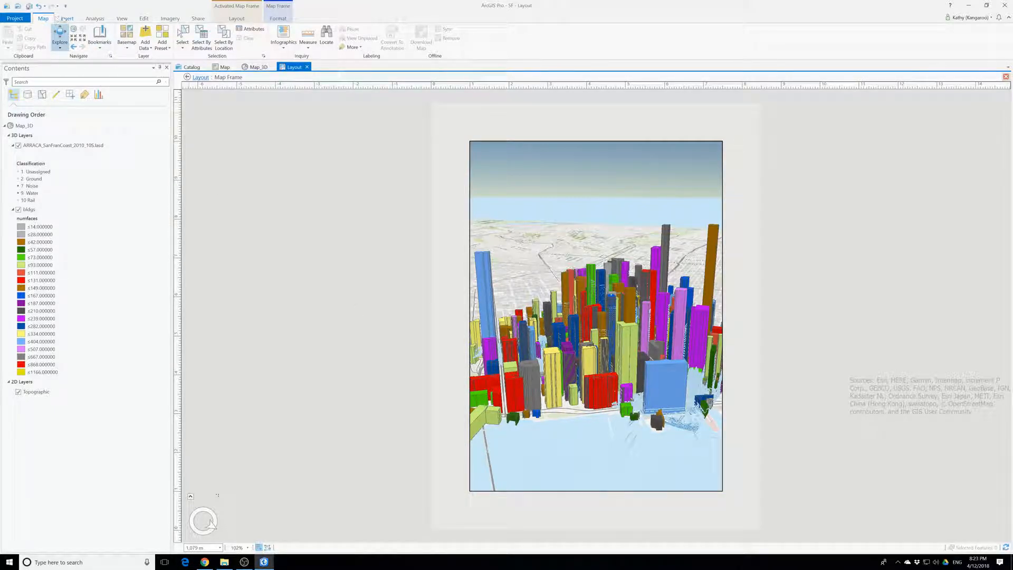
pyautogui.click(95, 19)
pyautogui.click(81, 34)
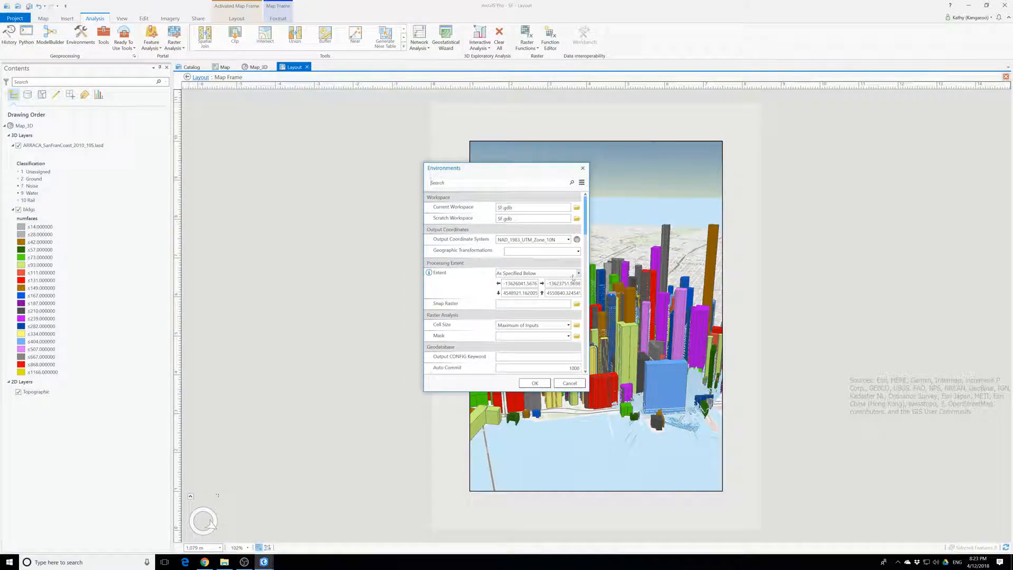
pyautogui.click(577, 273)
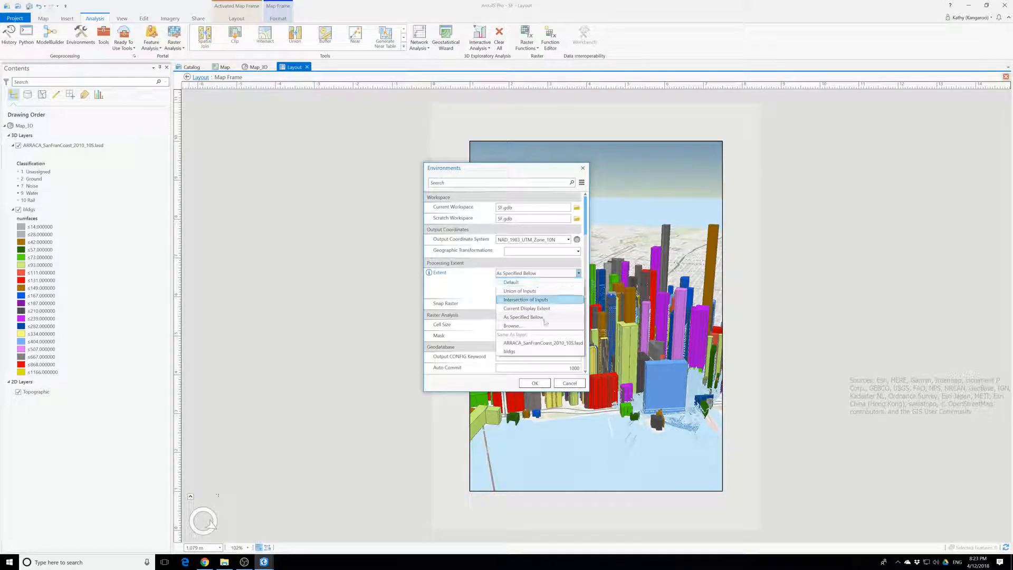
pyautogui.click(554, 343)
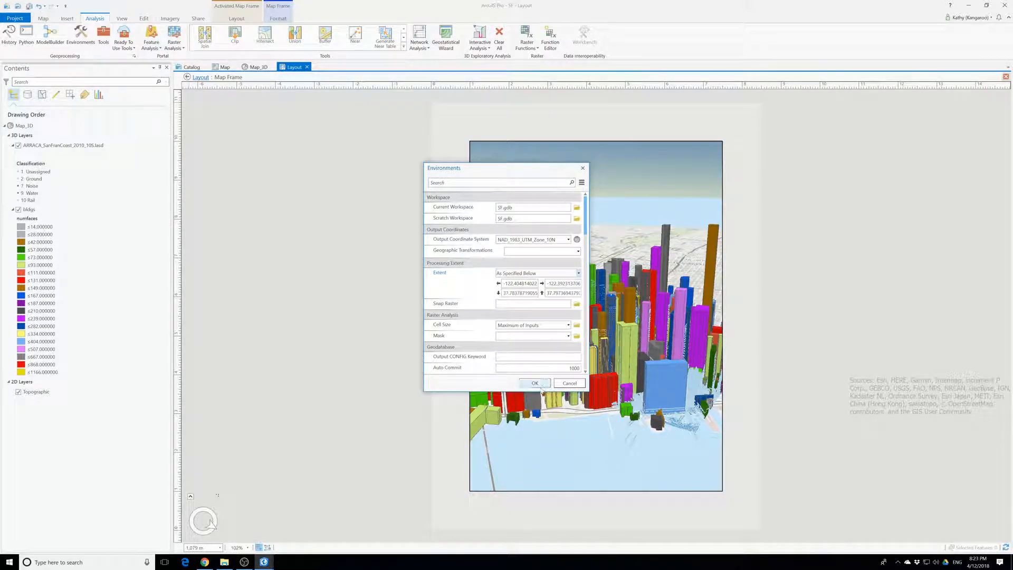
pyautogui.click(535, 383)
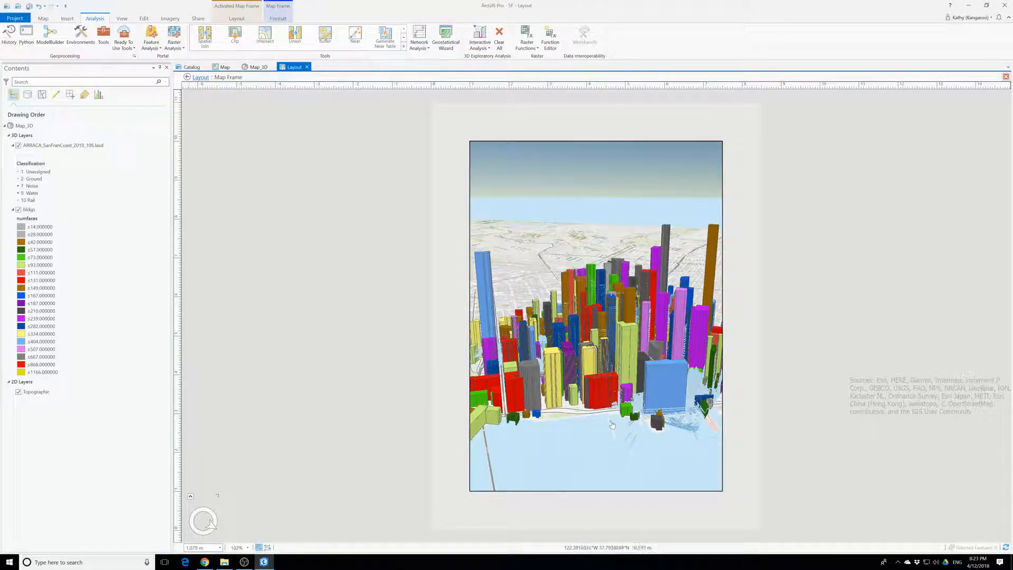
# Reframe the activated 3D view closer on the downtown buildings and return to the layout.
pyautogui.moveTo(615, 410); pyautogui.dragTo(626, 409, button='middle')
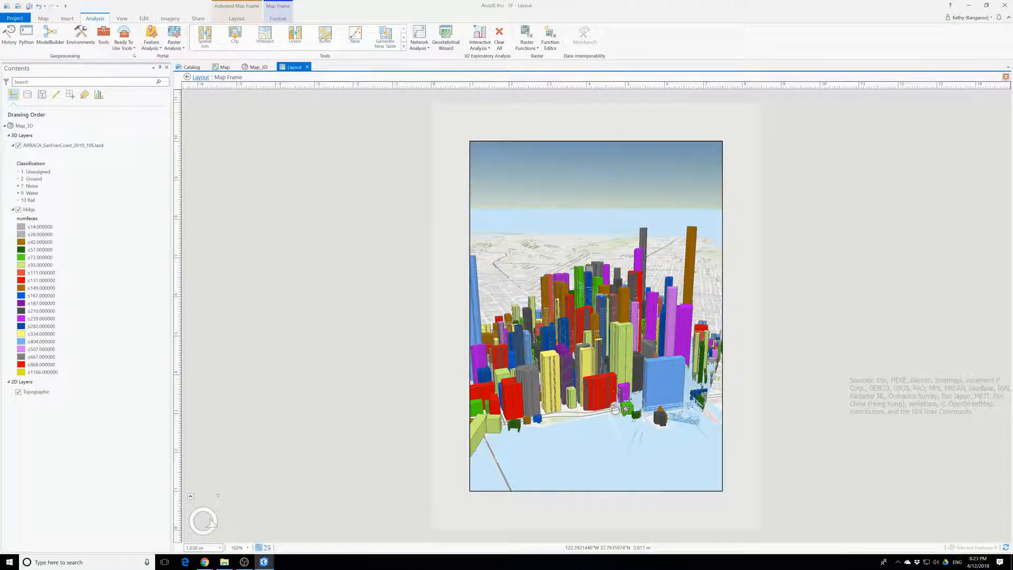
pyautogui.scroll(2, 626, 412)
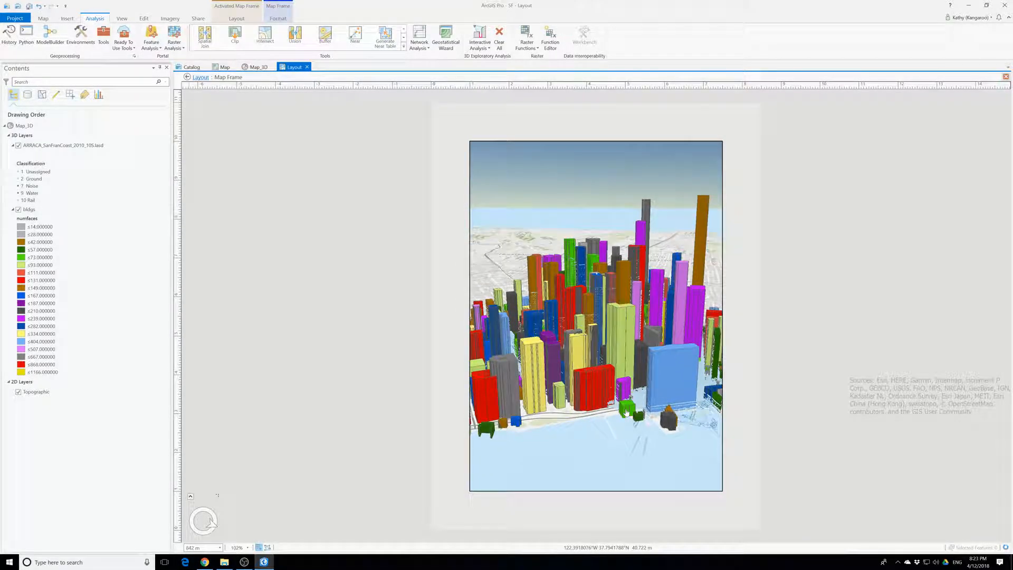
pyautogui.click(609, 352)
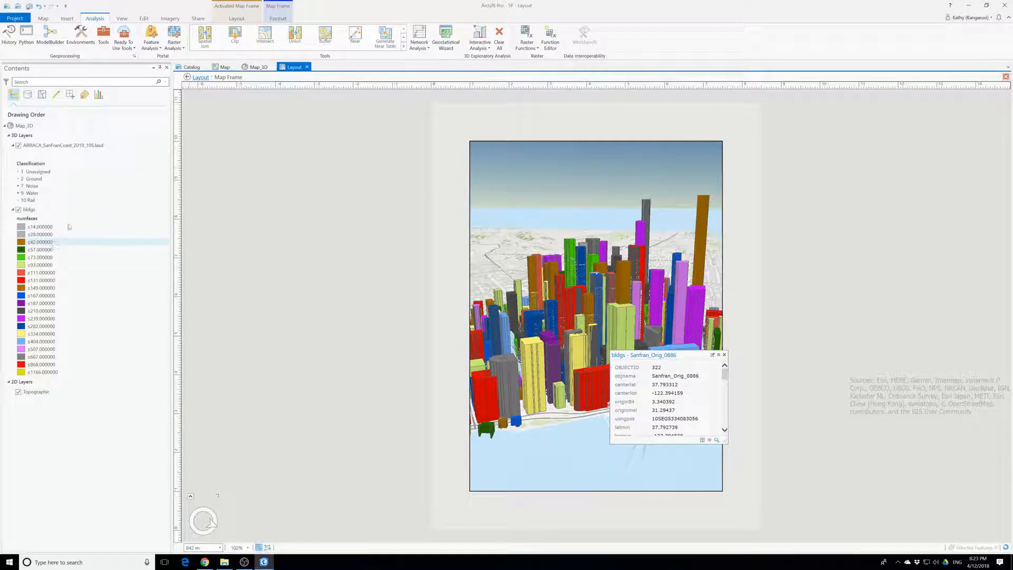
pyautogui.click(201, 77)
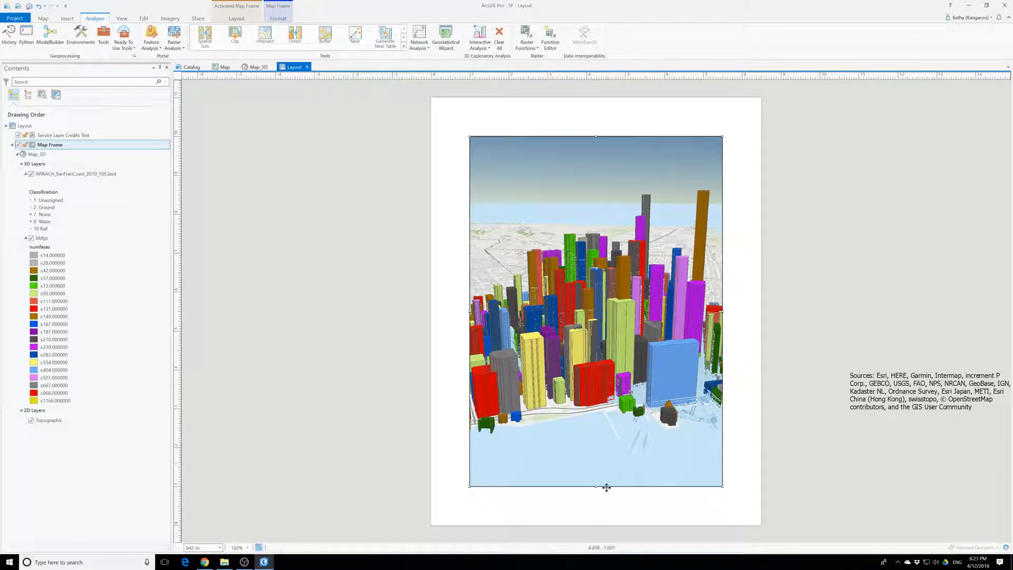
# Resize the map frame to span nearly the full page width, leaving an empty strip below it on the page.
pyautogui.moveTo(595, 486); pyautogui.dragTo(597, 450)
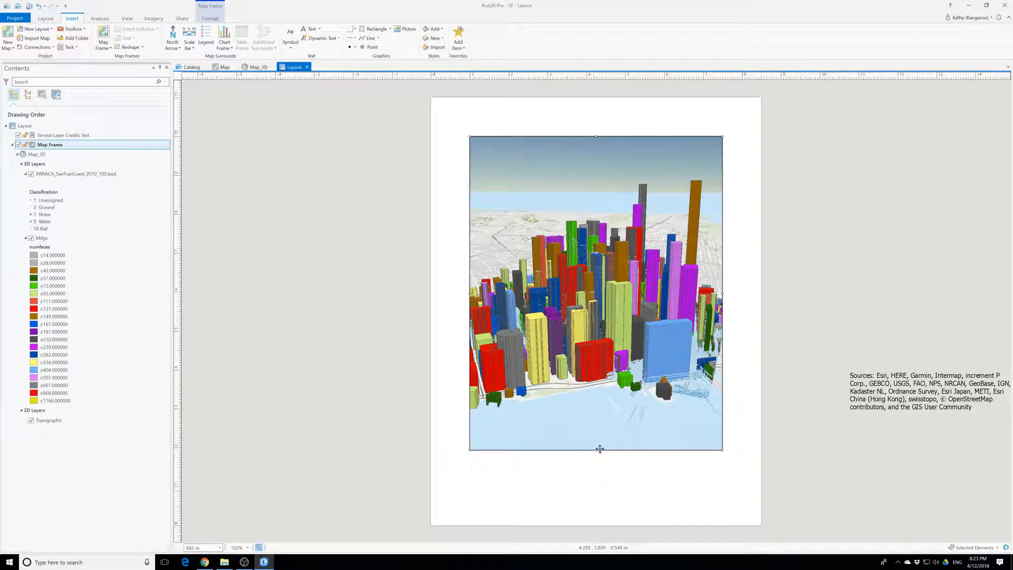
pyautogui.moveTo(599, 450); pyautogui.dragTo(597, 422)
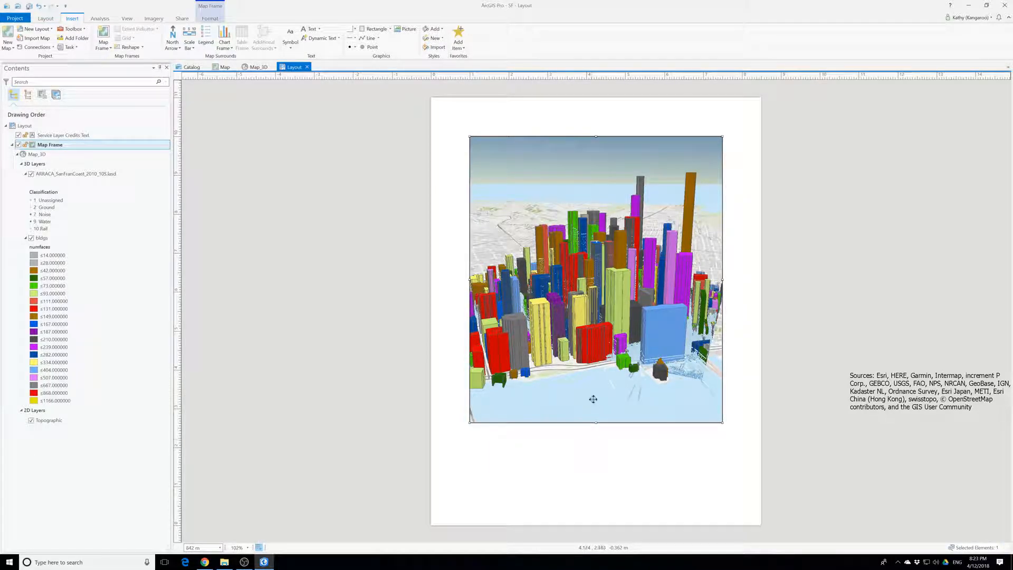
pyautogui.moveTo(596, 427); pyautogui.dragTo(596, 417)
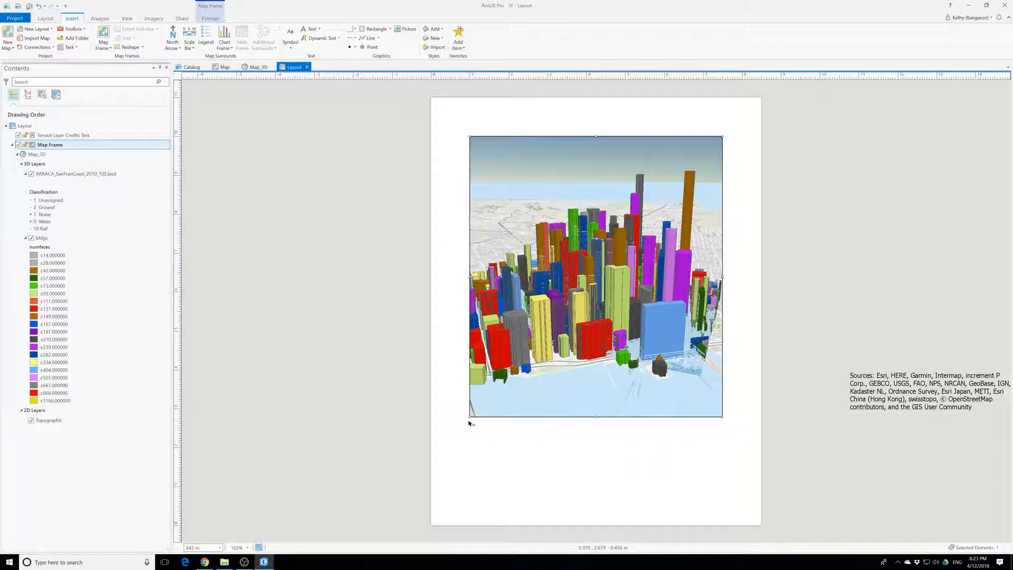
pyautogui.moveTo(468, 418); pyautogui.dragTo(438, 429)
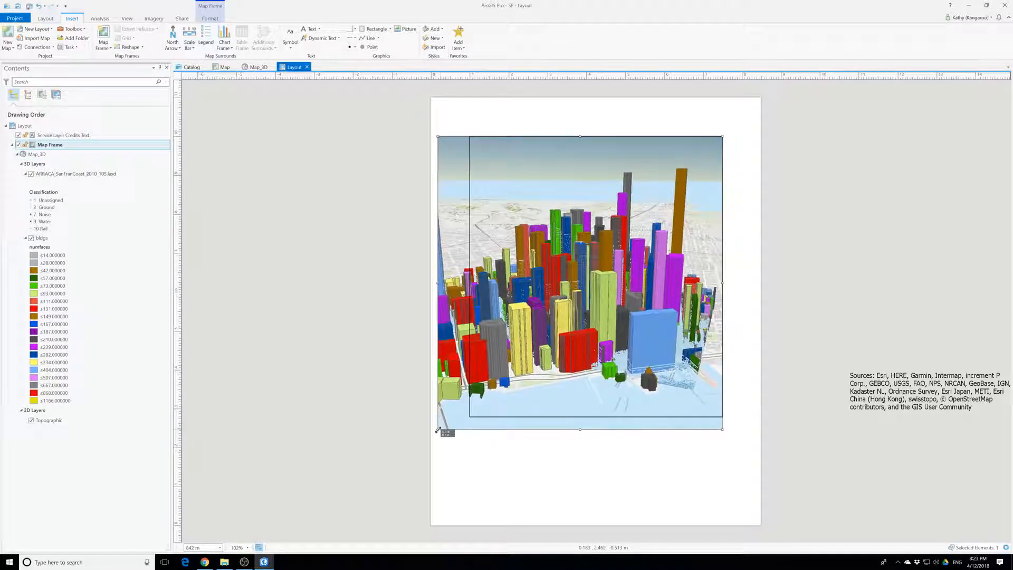
pyautogui.moveTo(723, 431); pyautogui.dragTo(756, 450)
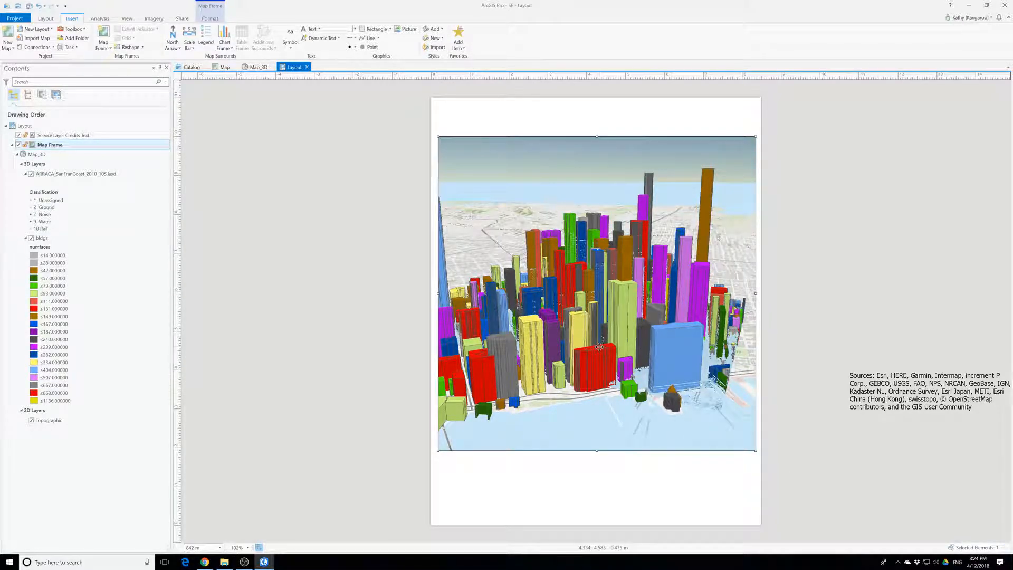
# Activate the map frame, shift its 3D view slightly to recentre the buildings, save the project and return to the layout.
pyautogui.rightClick(44, 146)
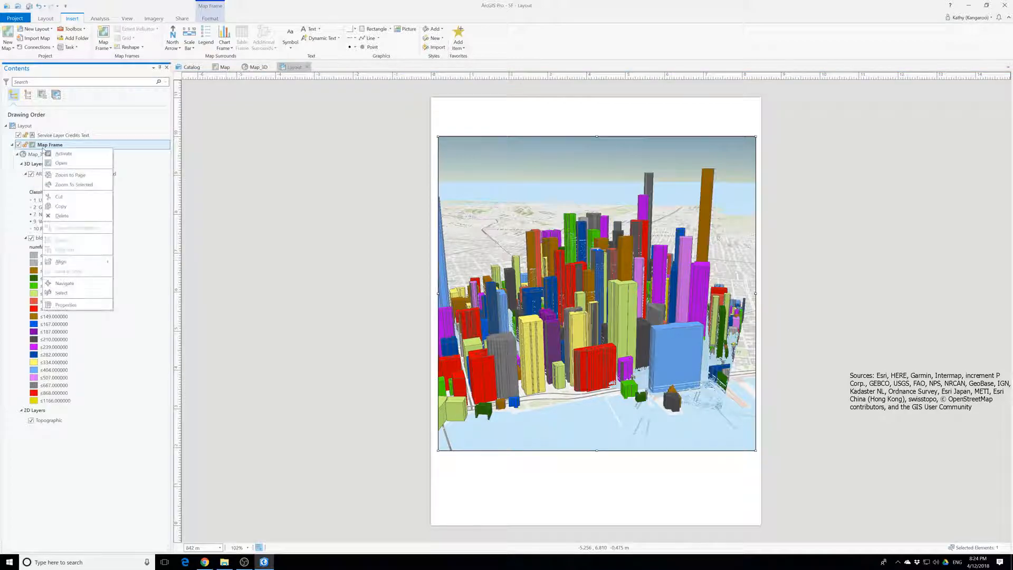
pyautogui.click(64, 154)
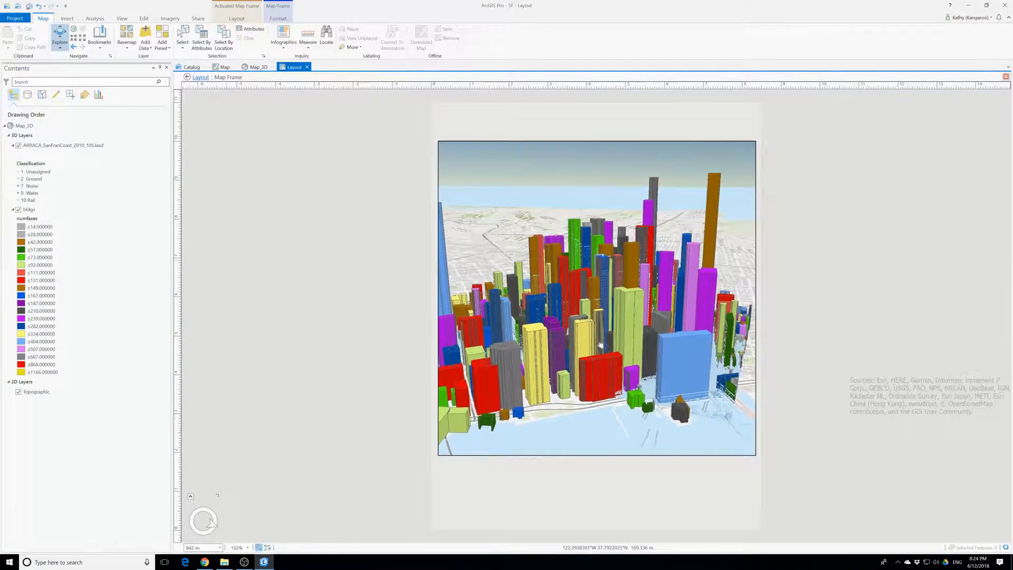
pyautogui.moveTo(608, 350)
pyautogui.mouseDown()
pyautogui.moveTo(621, 346)
pyautogui.moveTo(613, 351)
pyautogui.mouseUp()
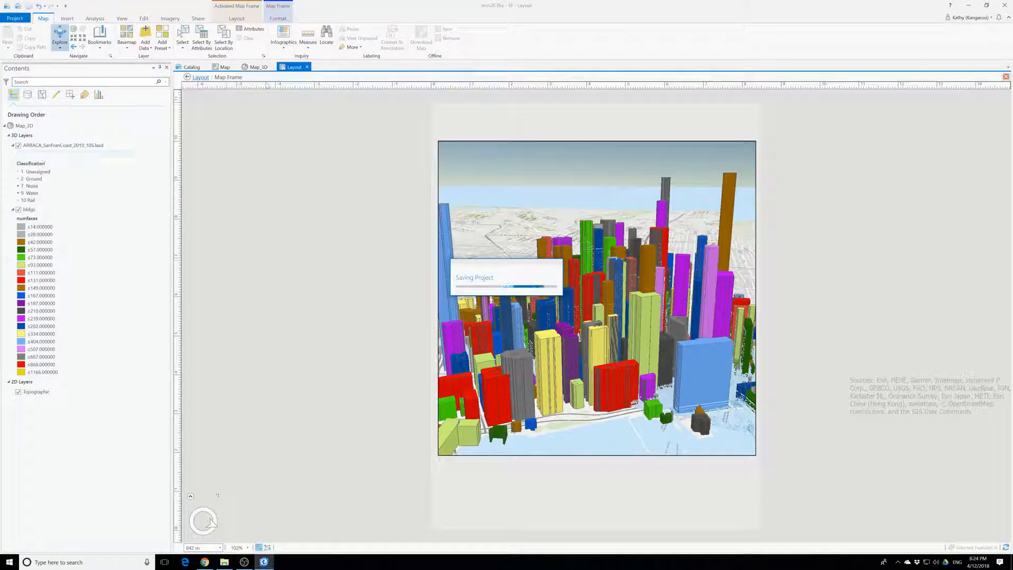
pyautogui.click(201, 78)
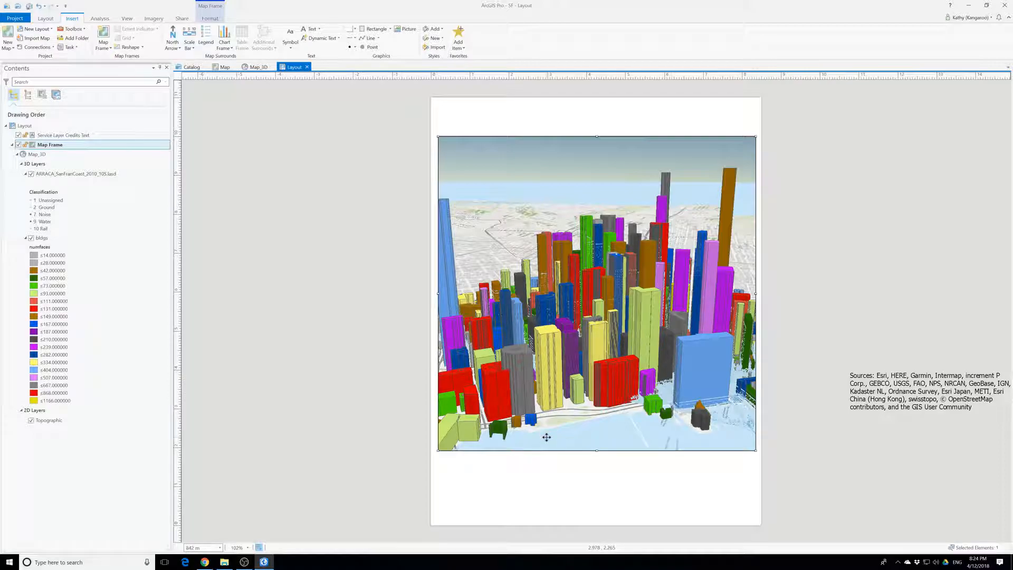
# Insert a circled-N north arrow and place it in the upper-left corner of the map frame.
pyautogui.click(172, 45)
pyautogui.click(183, 198)
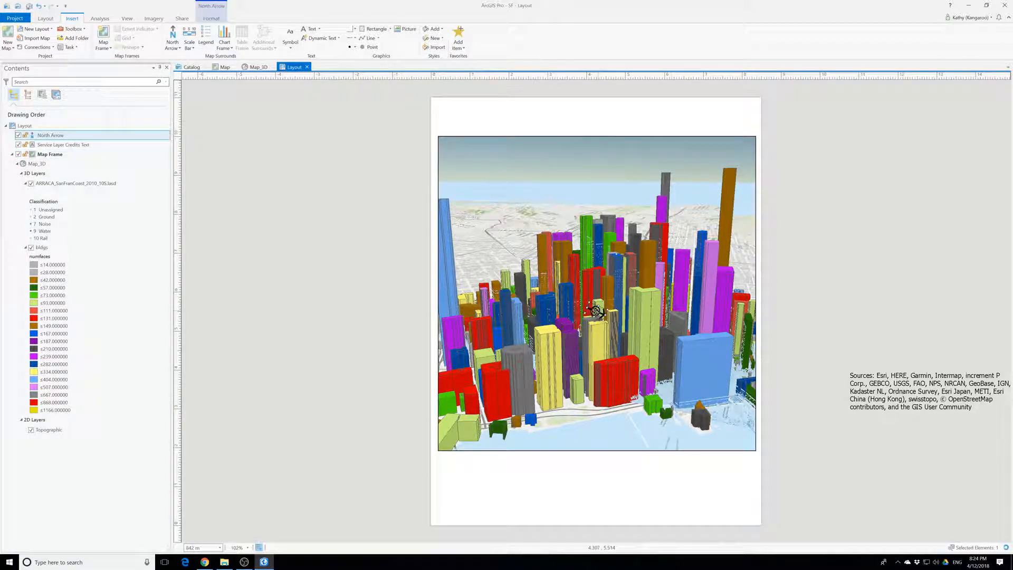
pyautogui.moveTo(602, 313); pyautogui.dragTo(470, 161)
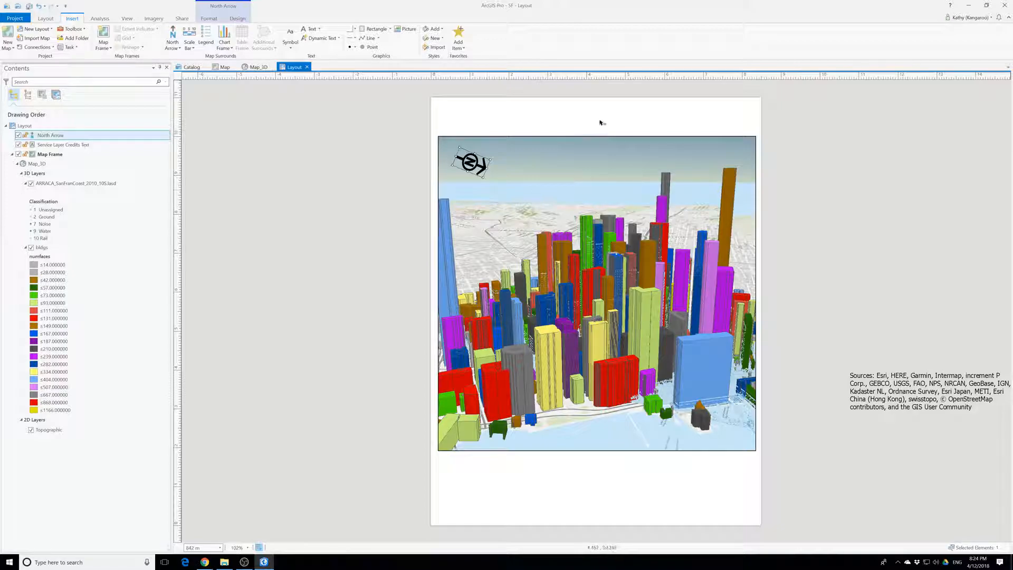
# Insert a legend in the blank strip below the map frame, spanning the frame's width.
pyautogui.click(211, 41)
pyautogui.moveTo(437, 462); pyautogui.dragTo(755, 515)
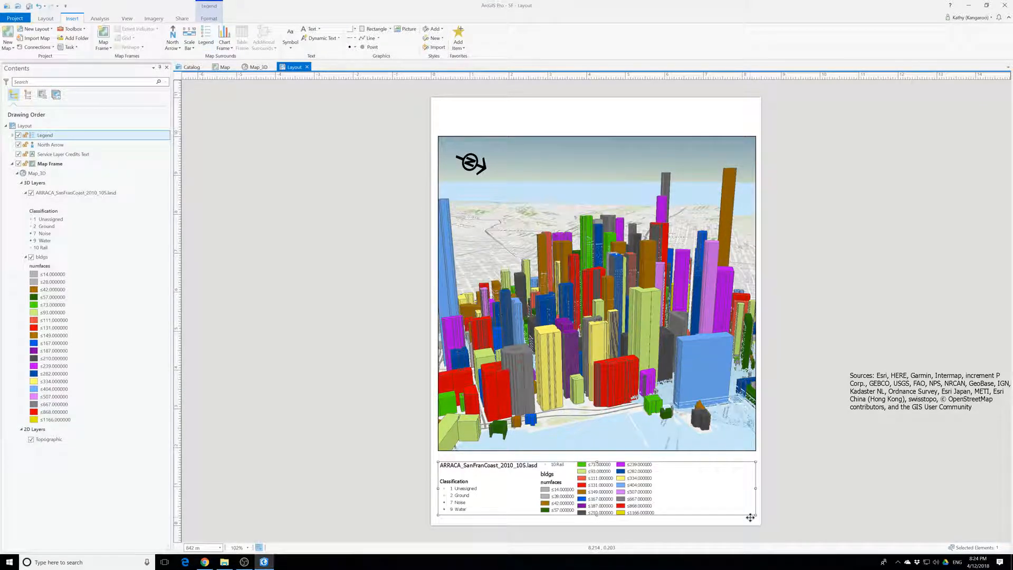
pyautogui.moveTo(756, 515)
pyautogui.mouseDown()
pyautogui.moveTo(769, 515)
pyautogui.moveTo(760, 516)
pyautogui.mouseUp()
pyautogui.click(719, 524)
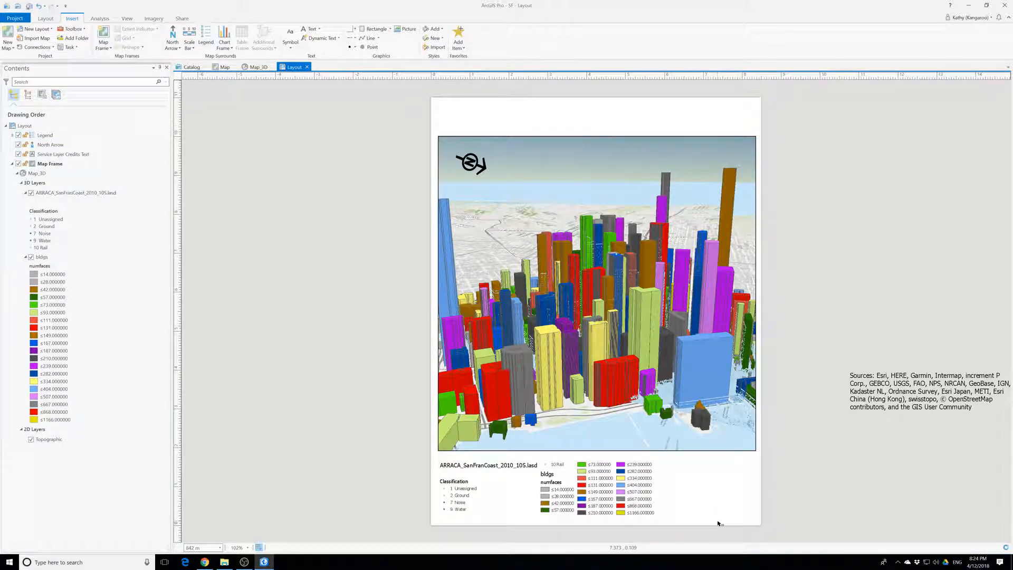
# Enlarge the legend beyond the page's right and bottom edges to make its entries bigger.
pyautogui.click(644, 482)
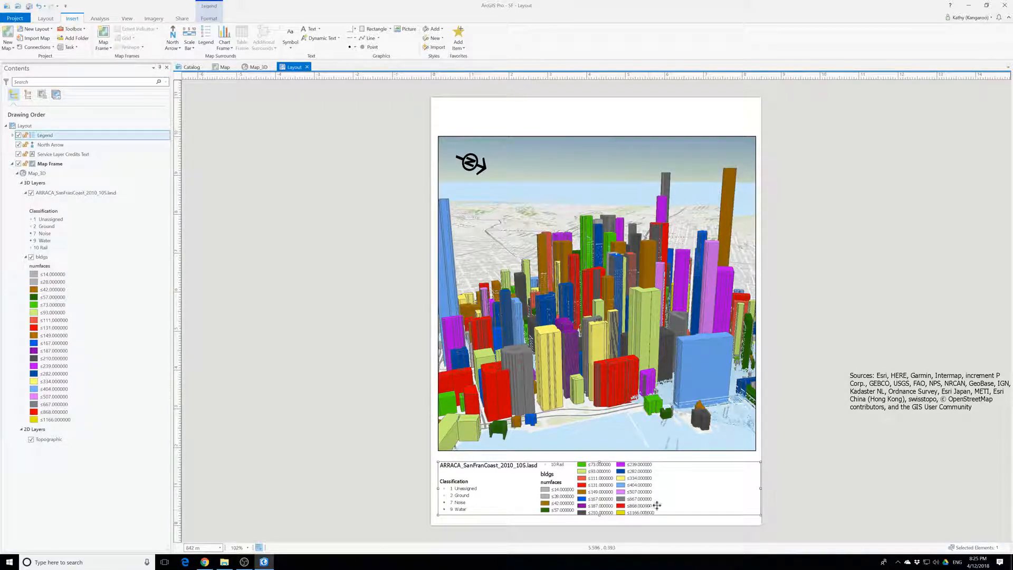
pyautogui.moveTo(761, 515); pyautogui.dragTo(894, 510)
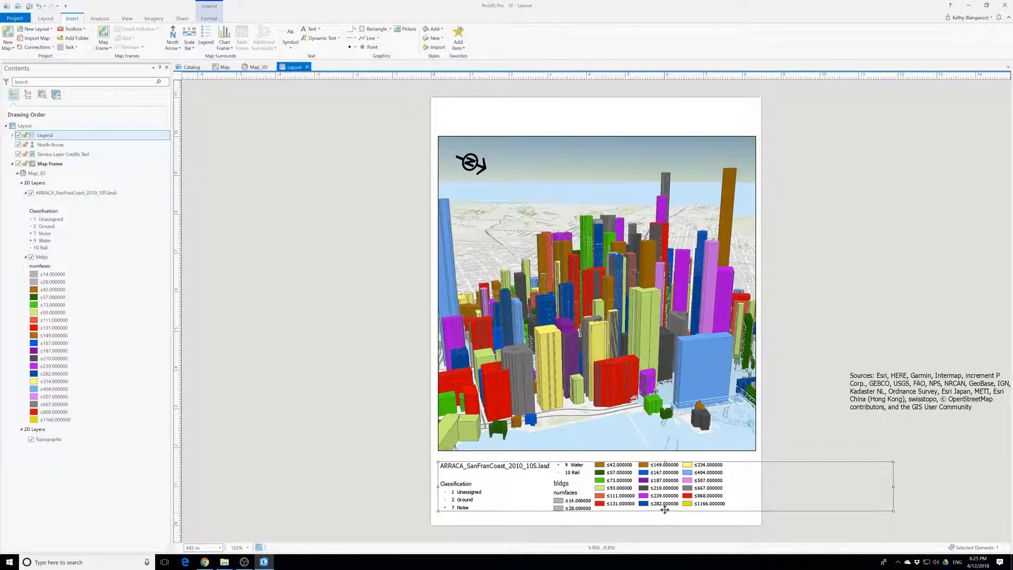
pyautogui.moveTo(664, 513); pyautogui.dragTo(645, 564)
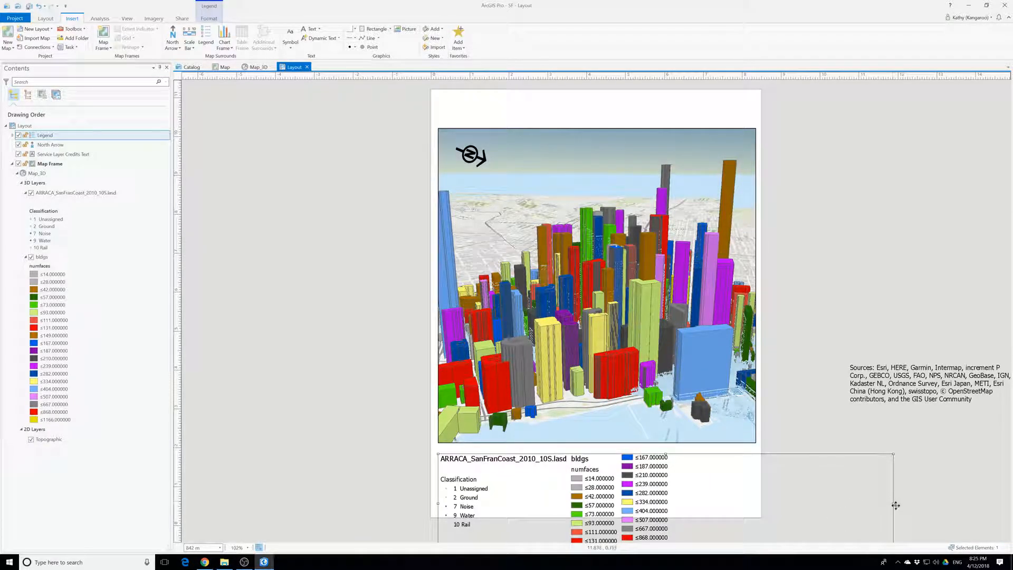
# Convert the legend to ungrouped graphics and delete its bldgs group.
pyautogui.rightClick(523, 462)
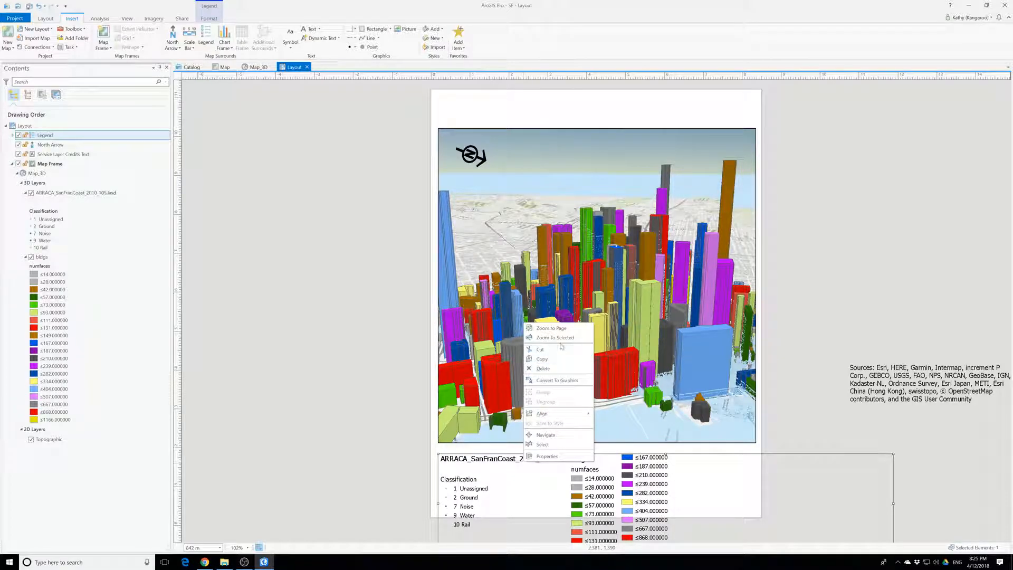
pyautogui.click(555, 381)
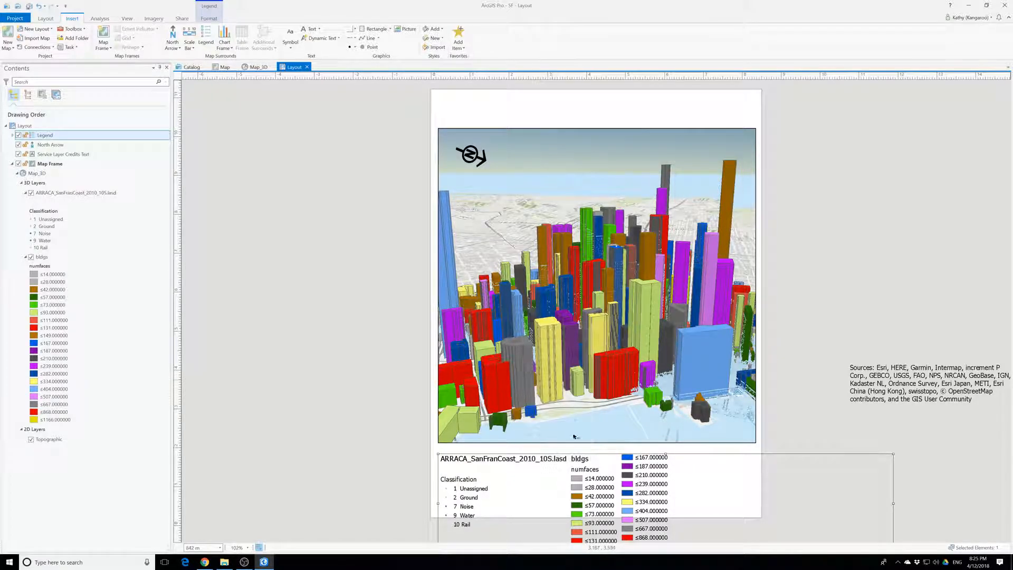
pyautogui.rightClick(567, 498)
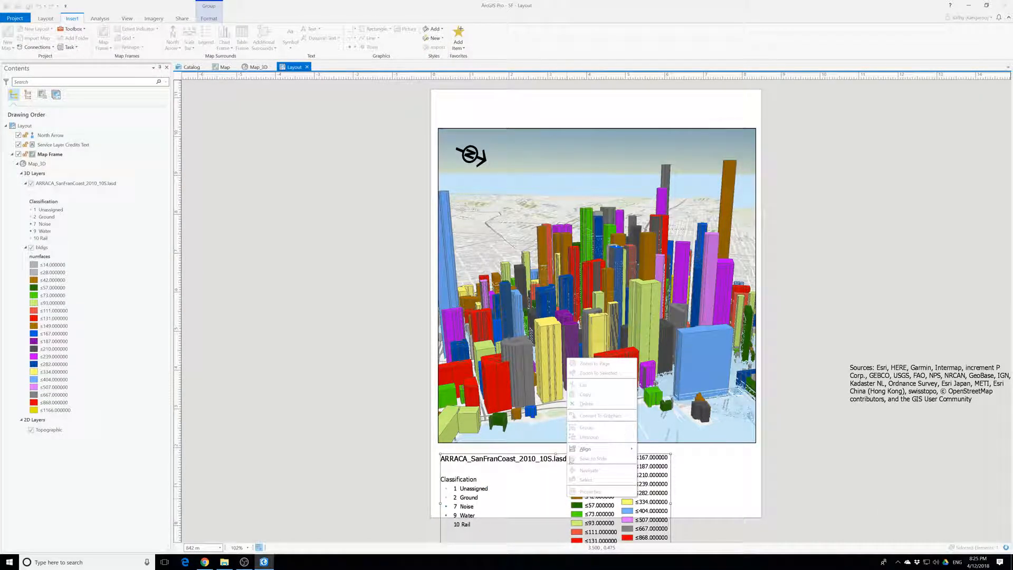
pyautogui.click(595, 436)
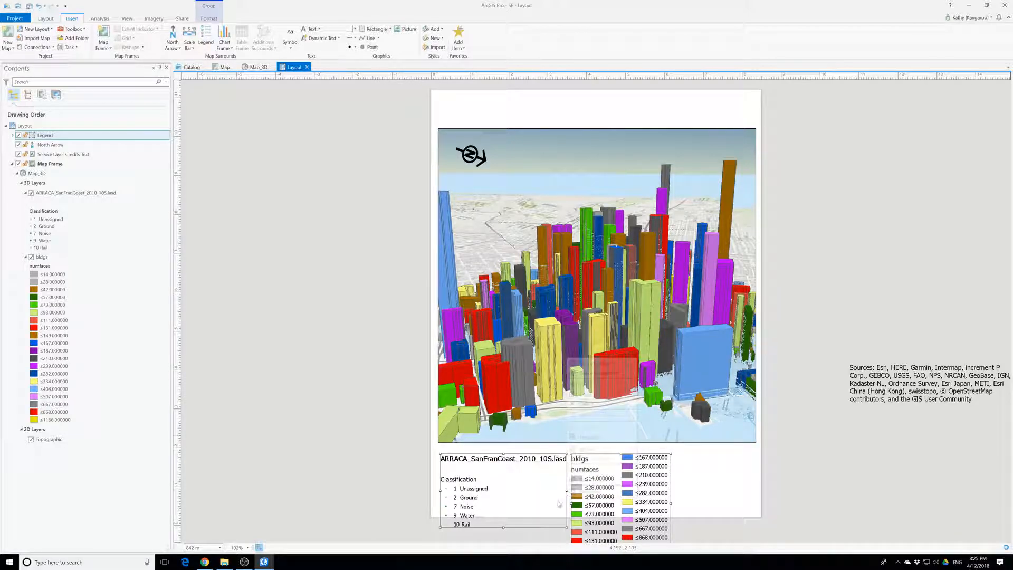
pyautogui.click(623, 483)
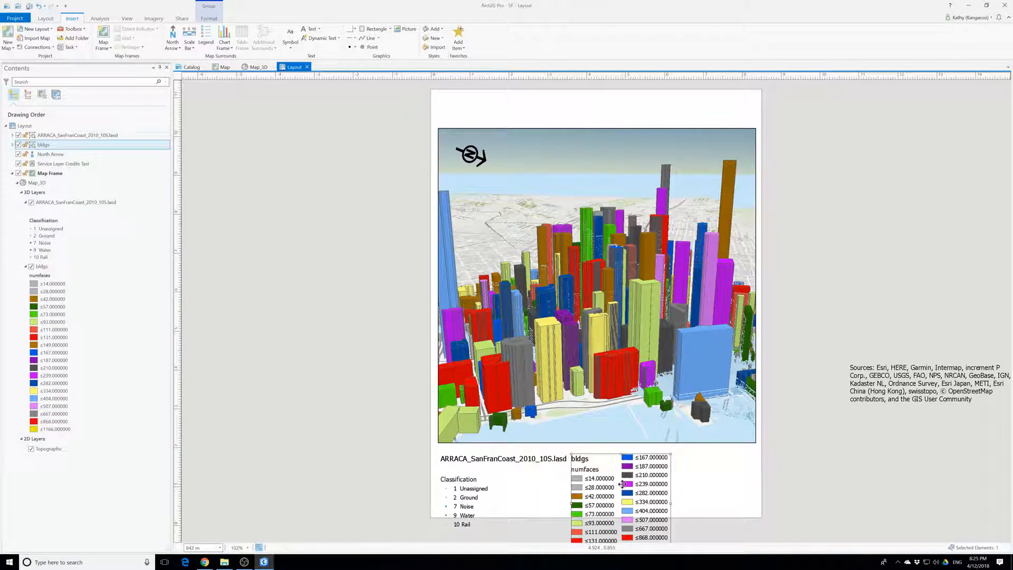
pyautogui.press('Delete')
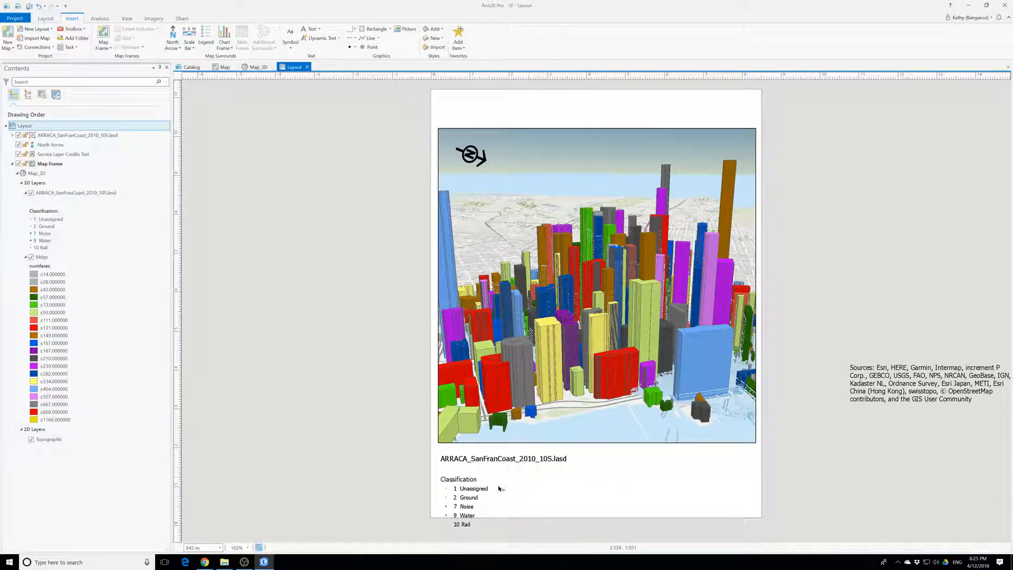
# Ungroup the remaining legend group and delete its ARRACA_SanFranCoast_2010_10S.lasd layer name text.
pyautogui.click(472, 491)
pyautogui.rightClick(473, 491)
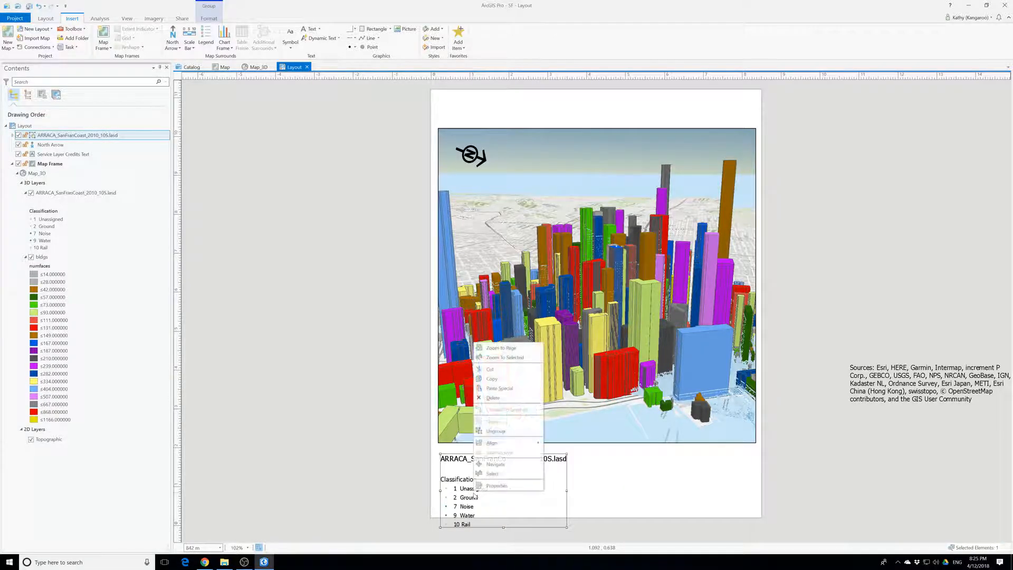
pyautogui.click(496, 431)
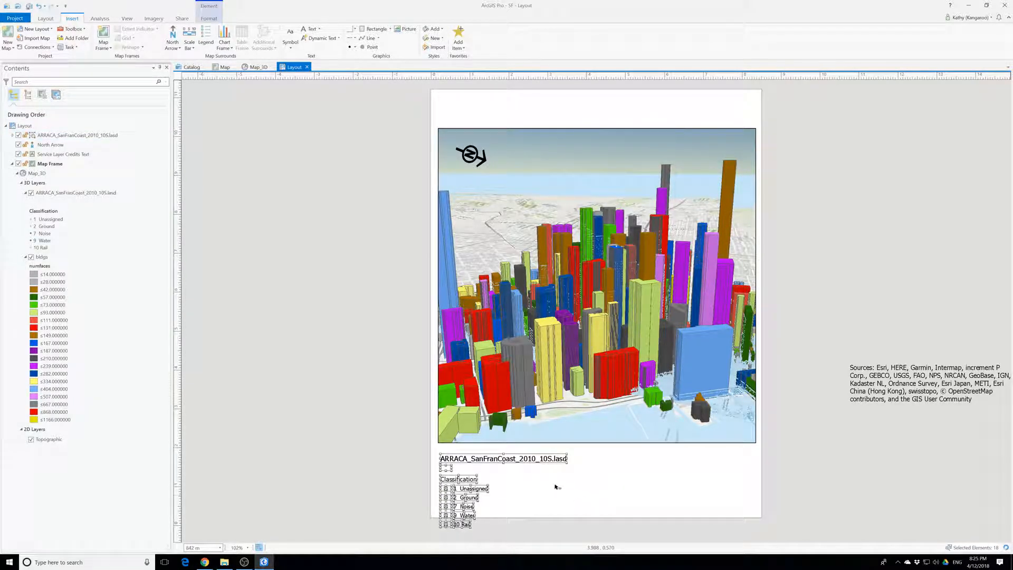
pyautogui.click(538, 476)
pyautogui.click(498, 458)
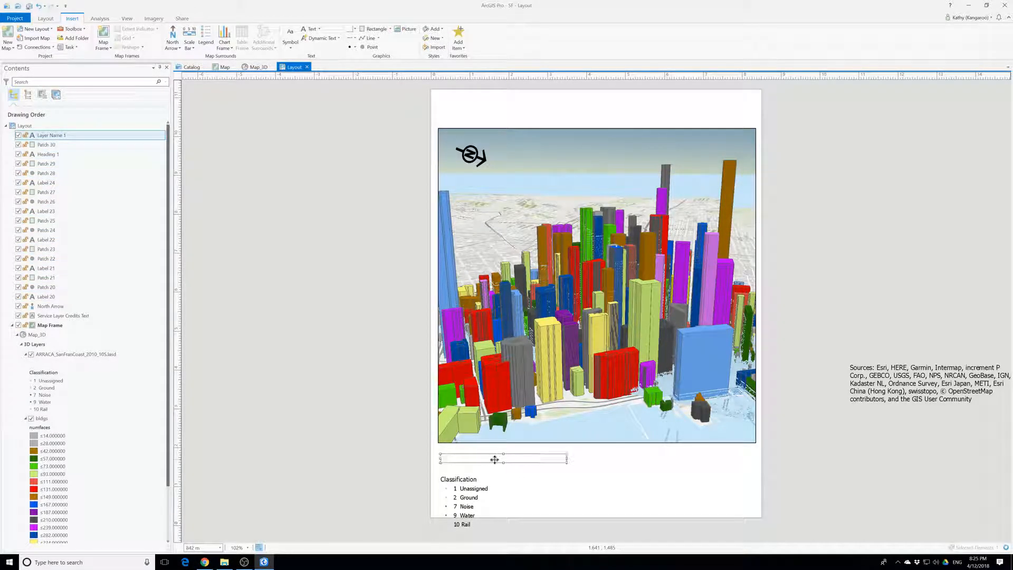
pyautogui.press('Delete')
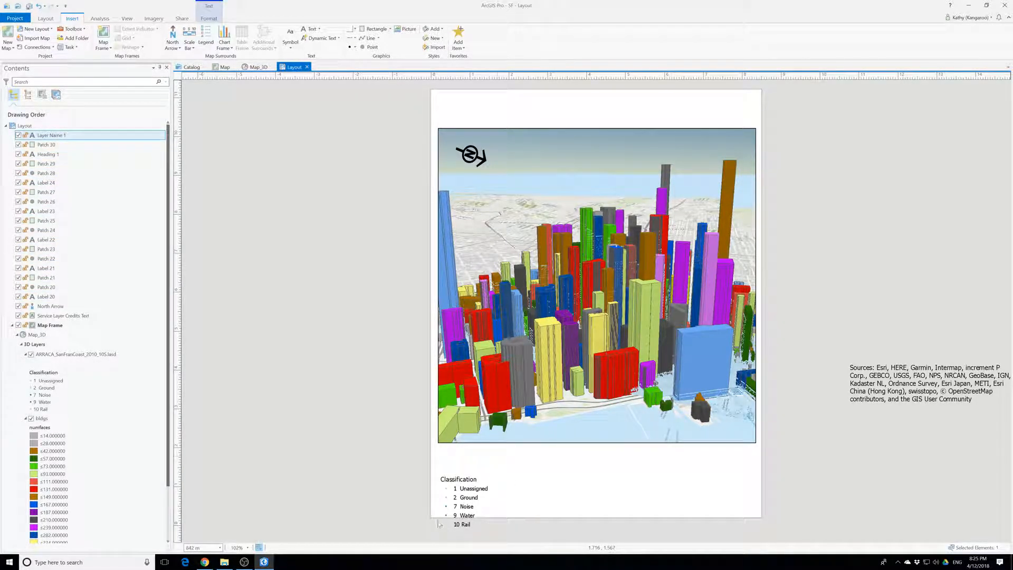
# Group the Classification heading with its class symbols and labels, and move the group up onto the page.
pyautogui.moveTo(510, 464); pyautogui.dragTo(430, 529)
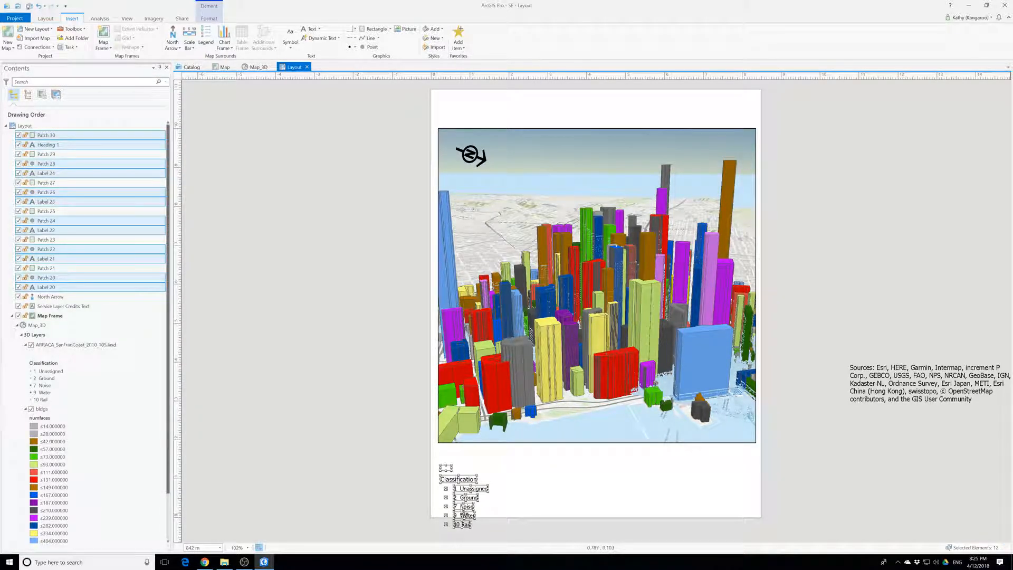
pyautogui.rightClick(465, 508)
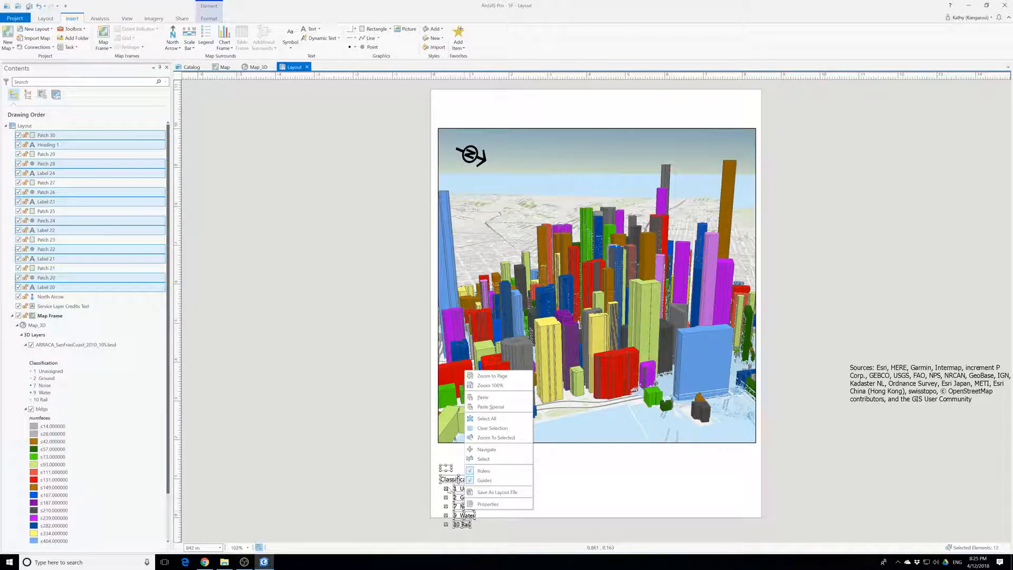
pyautogui.press('Escape')
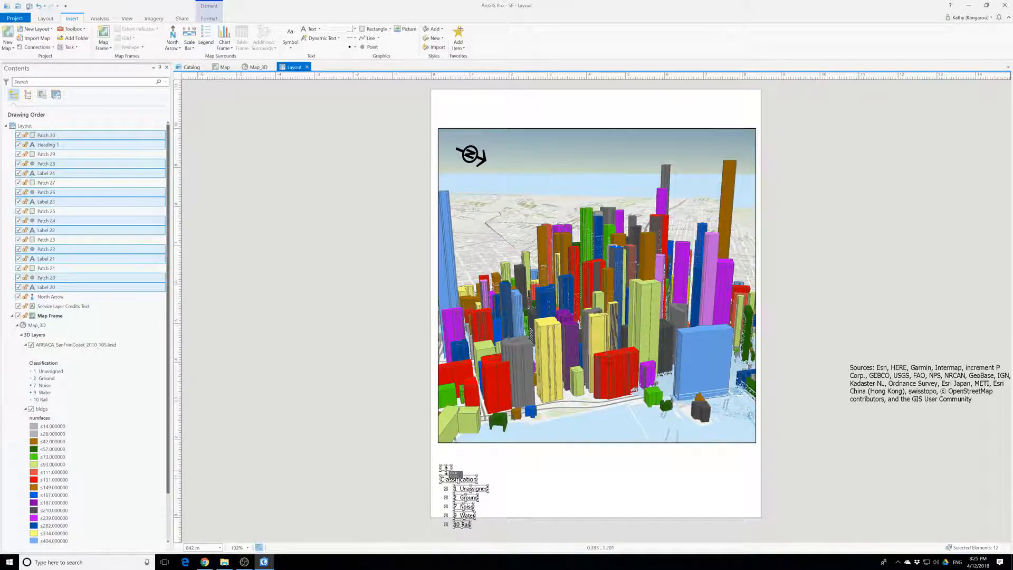
pyautogui.scroll(1, 463, 481)
pyautogui.rightClick(463, 482)
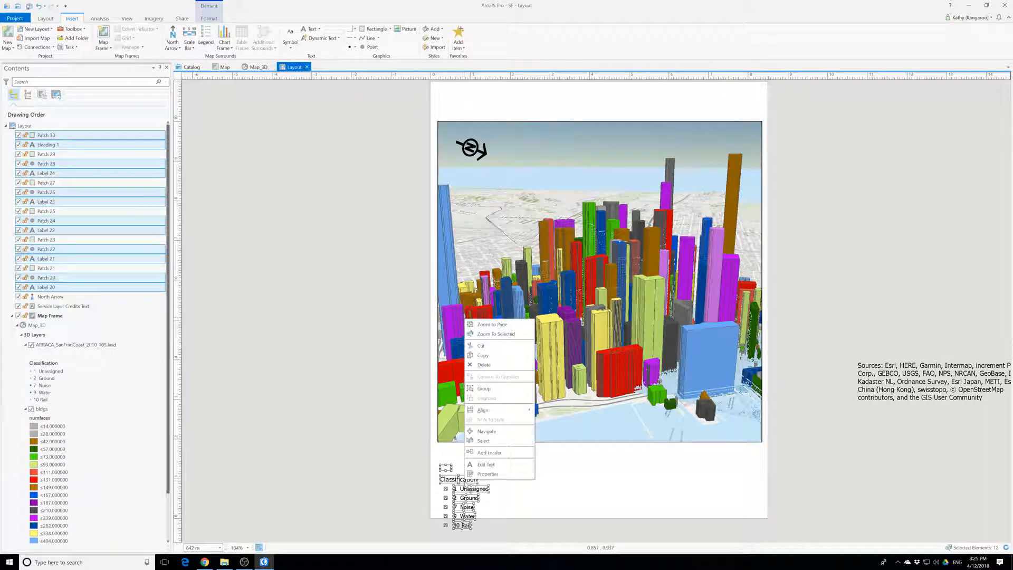
pyautogui.click(484, 388)
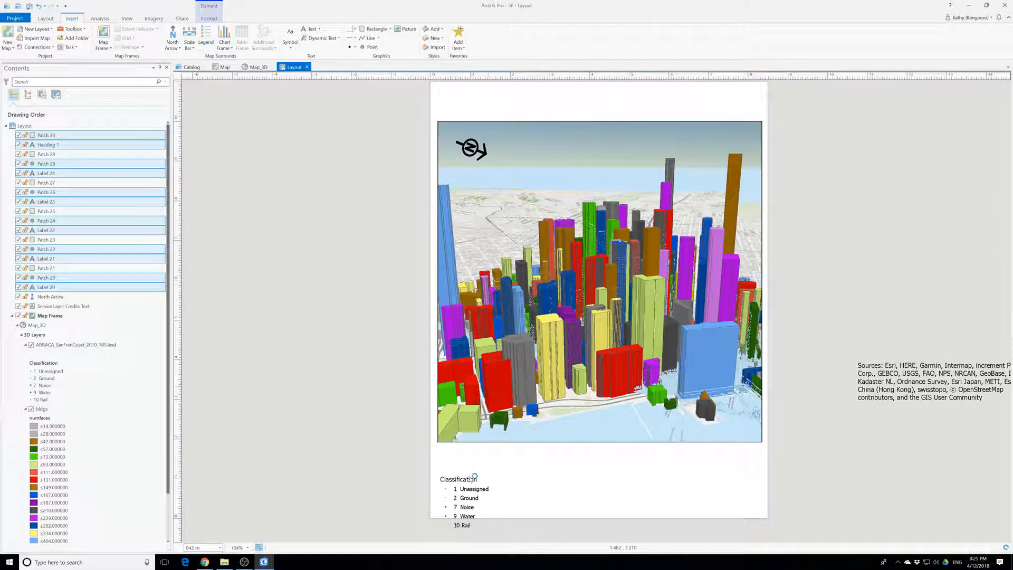
pyautogui.moveTo(468, 498)
pyautogui.mouseDown()
pyautogui.moveTo(470, 478)
pyautogui.moveTo(461, 482)
pyautogui.mouseUp()
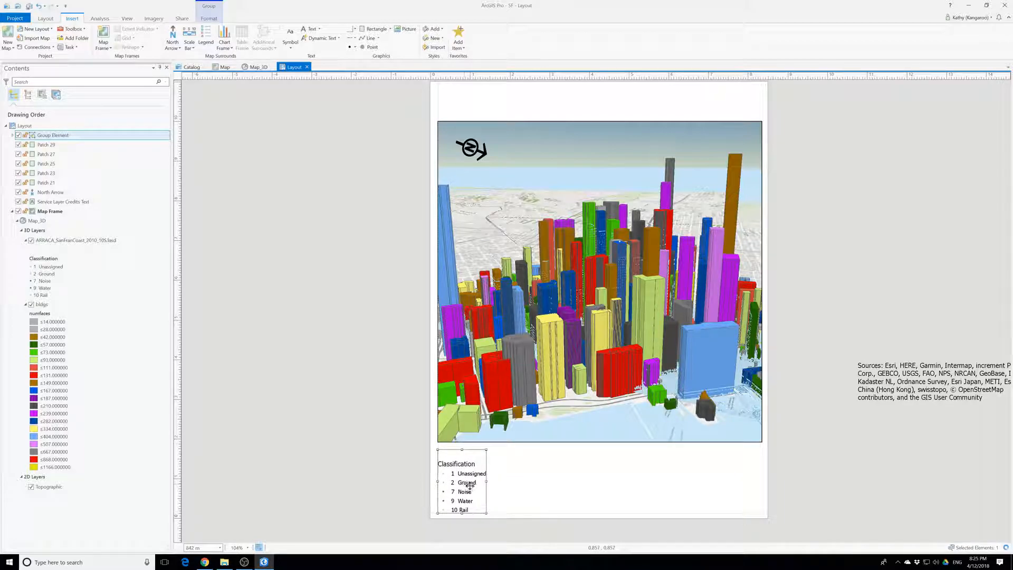
pyautogui.click(682, 484)
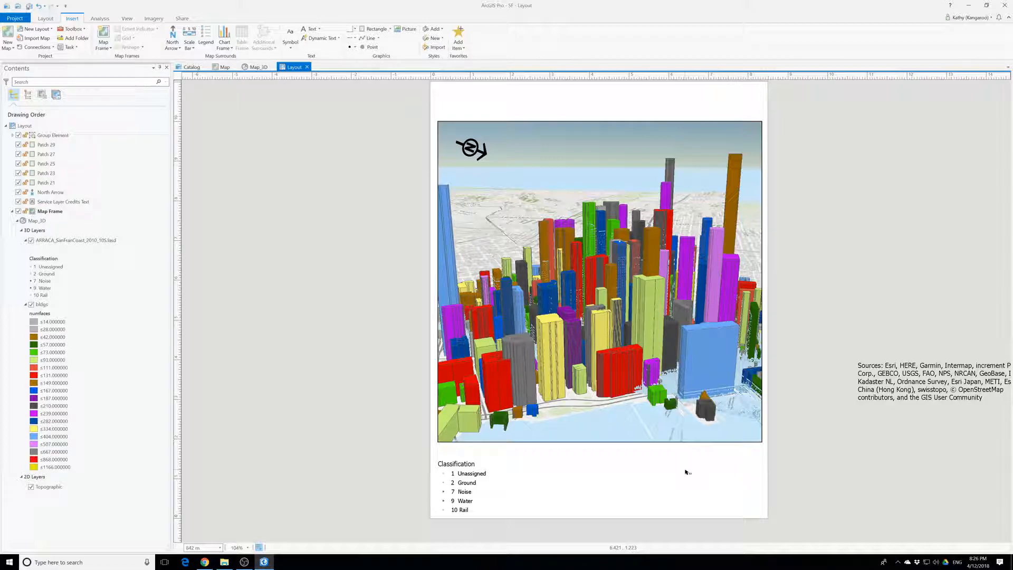
# Enlarge the grouped Classification legend slightly and fit it directly below the map frame's lower-left corner.
pyautogui.click(477, 473)
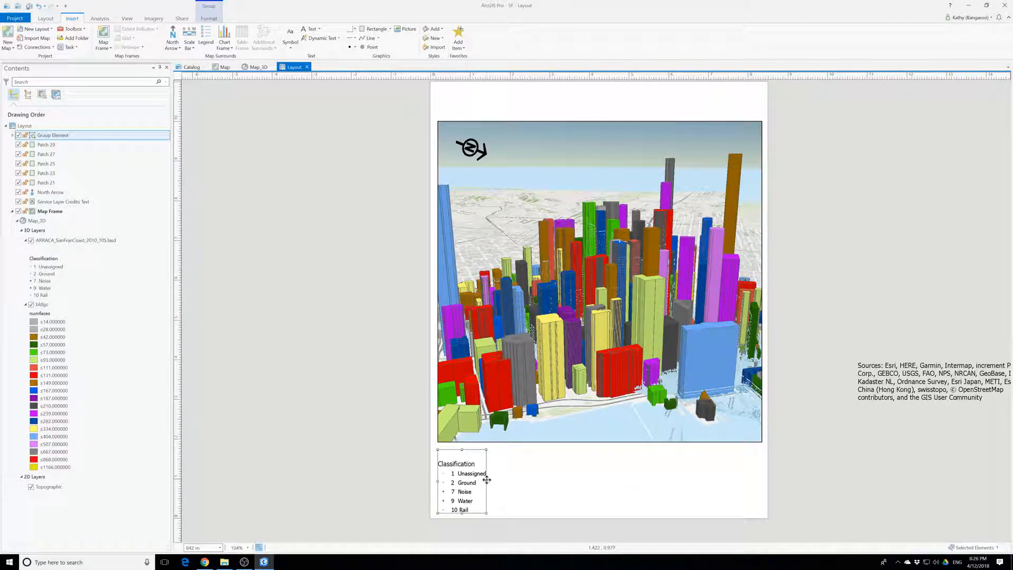
pyautogui.moveTo(487, 482); pyautogui.dragTo(513, 482)
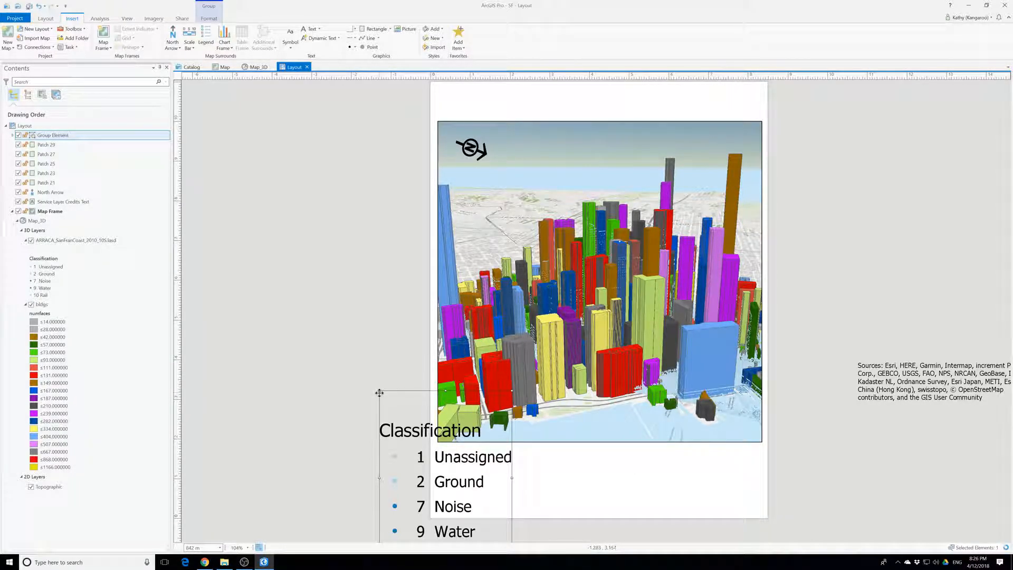
pyautogui.moveTo(380, 393); pyautogui.dragTo(489, 491)
pyautogui.moveTo(448, 450); pyautogui.dragTo(454, 459)
pyautogui.moveTo(480, 493); pyautogui.dragTo(459, 461)
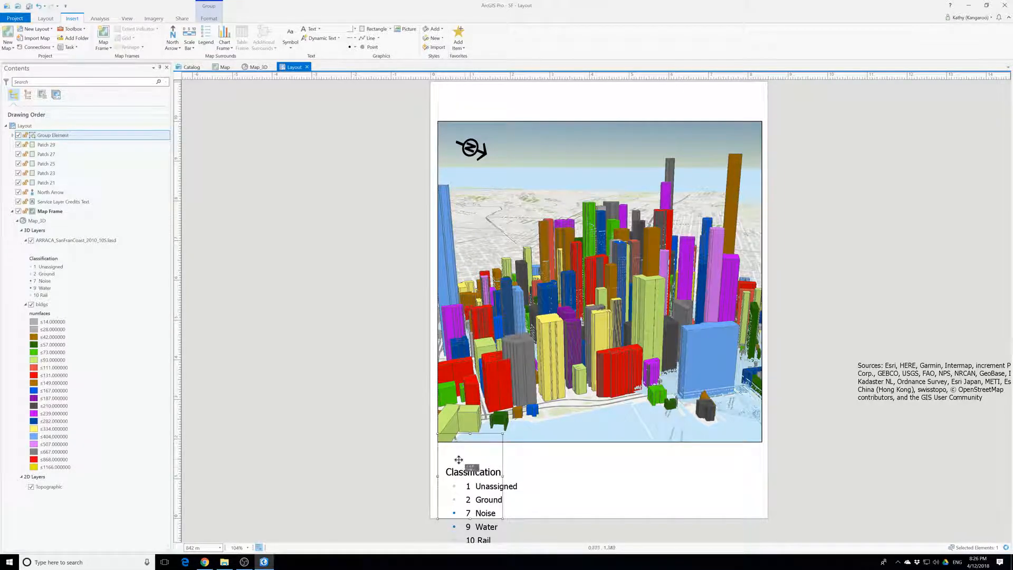
pyautogui.moveTo(496, 513); pyautogui.dragTo(469, 472)
pyautogui.click(672, 504)
pyautogui.click(537, 479)
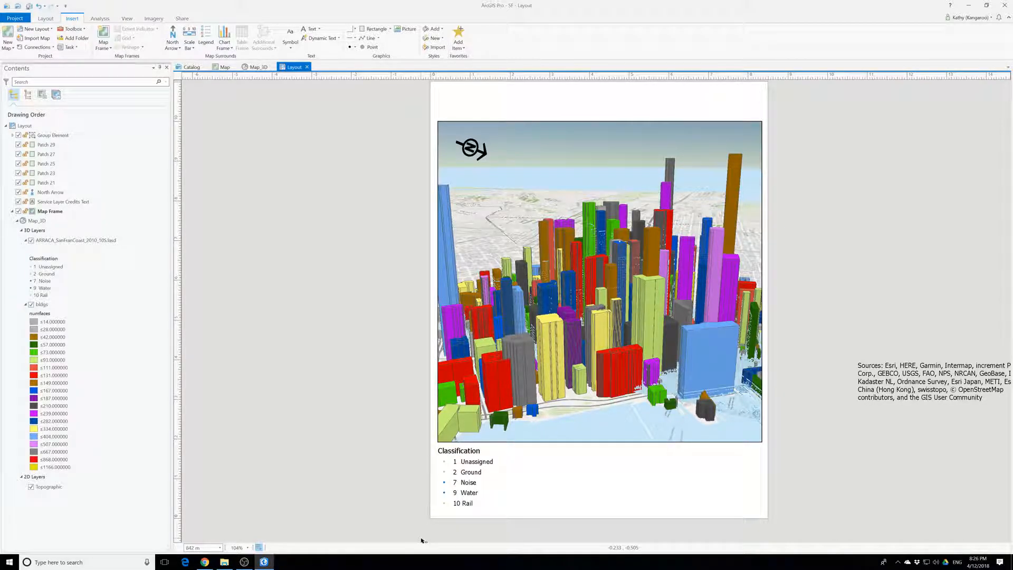
# Insert the title text "San Francisco Lidar 3D" in the blank strip above the map frame.
pyautogui.click(307, 30)
pyautogui.click(466, 88)
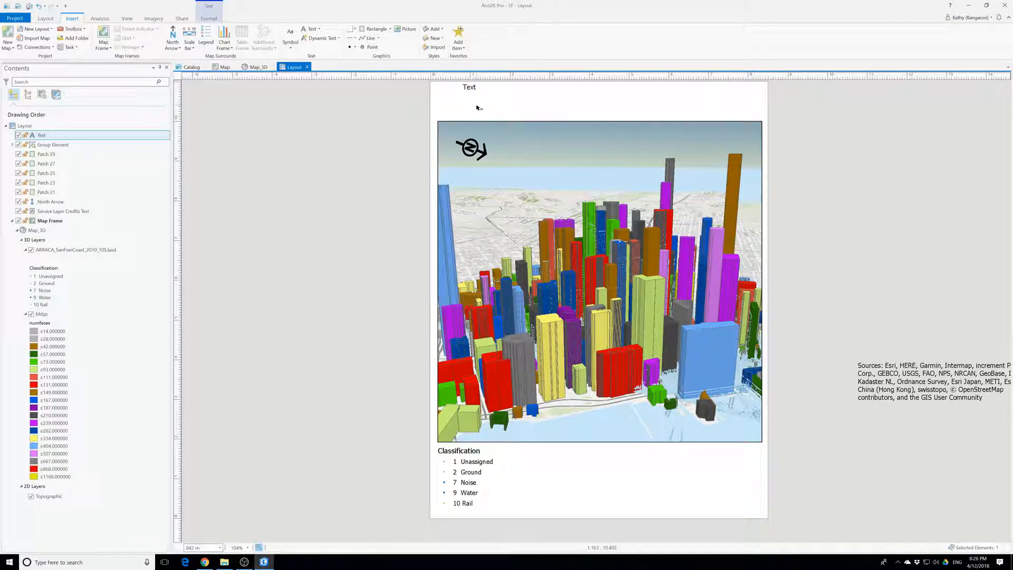
pyautogui.press('BackSpace')
pyautogui.press('BackSpace')
pyautogui.write('San Francisc')
pyautogui.write('o Lidar 3')
# Format the title as 33 pt bold and center it above the map frame.
pyautogui.moveTo(533, 86); pyautogui.dragTo(471, 87)
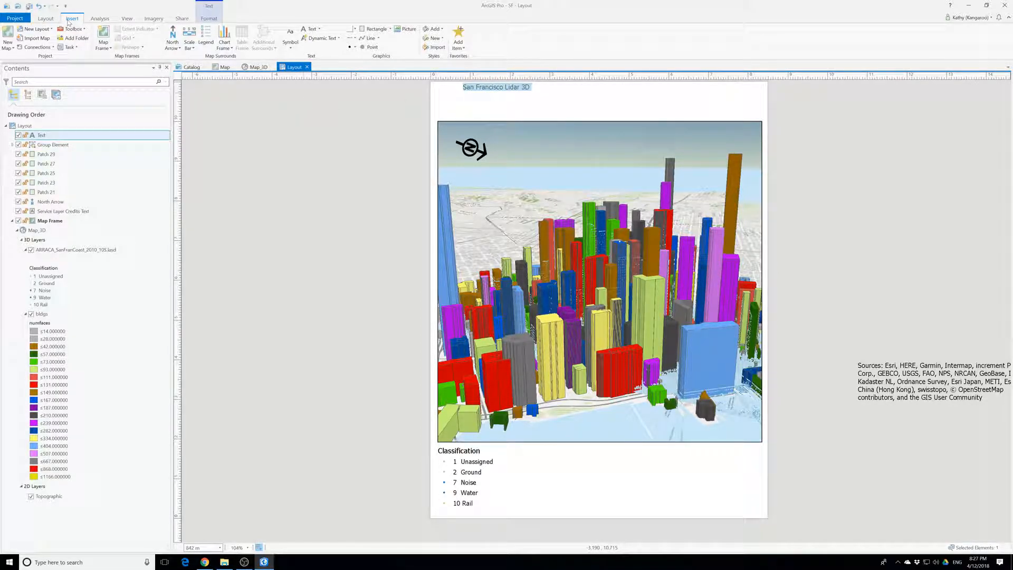
pyautogui.click(209, 18)
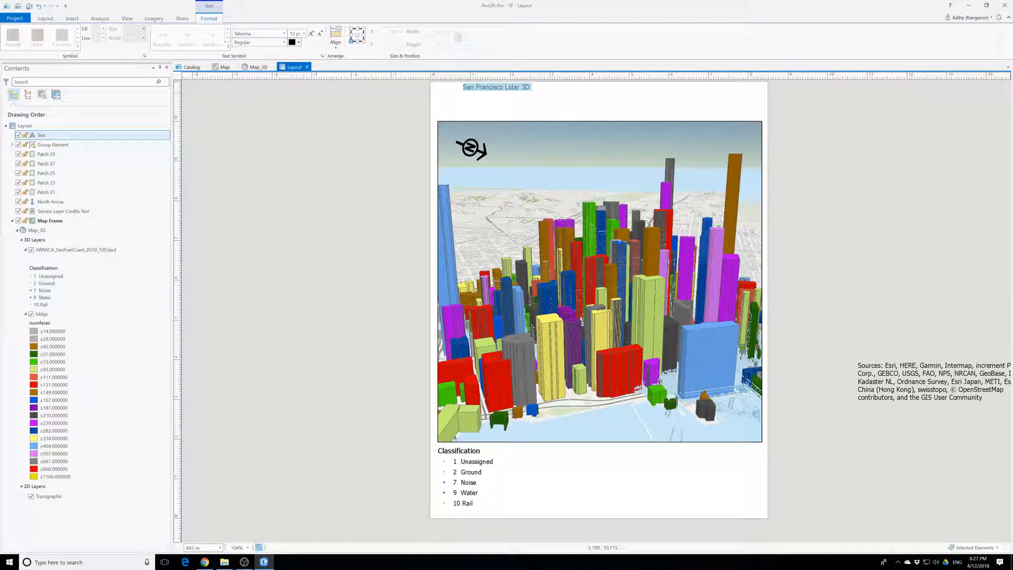
pyautogui.click(284, 43)
pyautogui.click(254, 62)
pyautogui.click(292, 34)
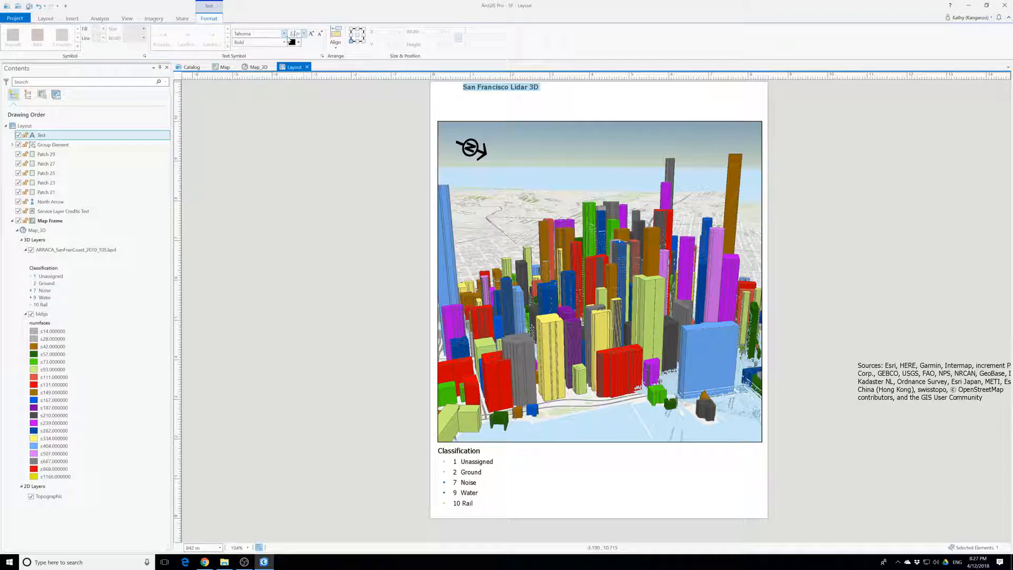
pyautogui.press('Return')
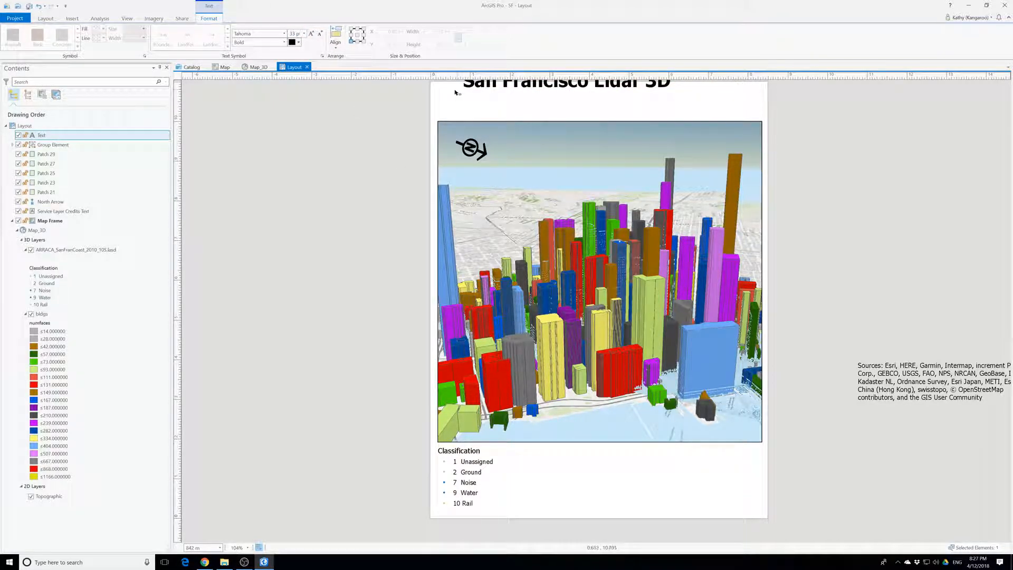
pyautogui.moveTo(473, 90); pyautogui.dragTo(524, 113)
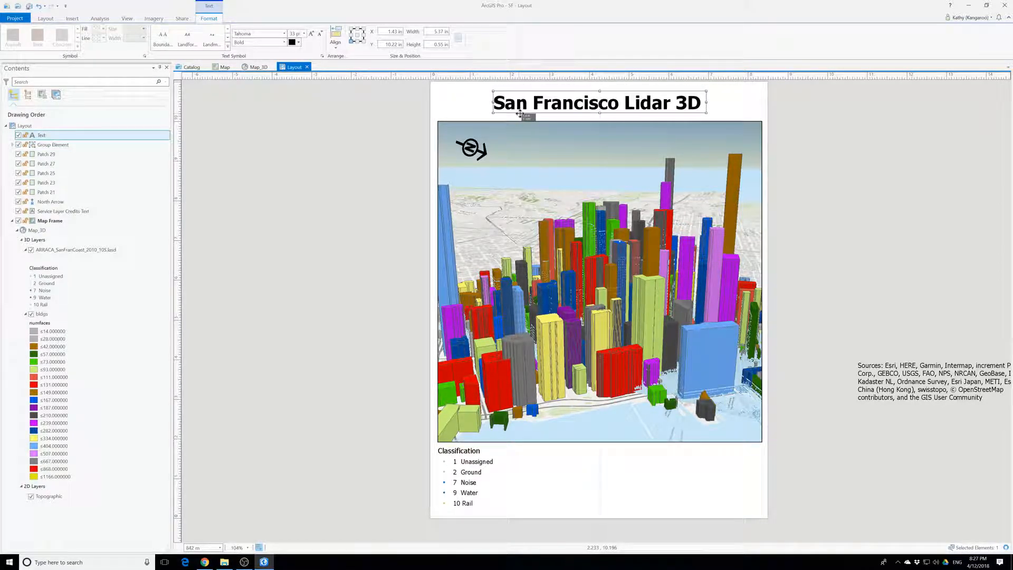
pyautogui.click(628, 496)
# Move the service layer credits below the map frame beside the legend and resize the box to about 5.54 by 0.81 in.
pyautogui.click(884, 371)
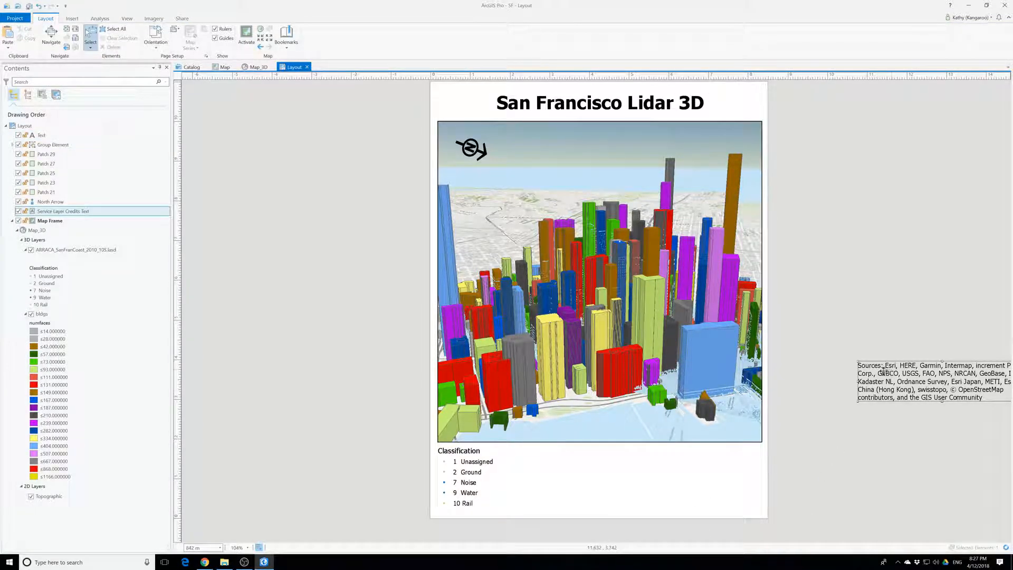
pyautogui.moveTo(884, 371); pyautogui.dragTo(563, 467)
pyautogui.moveTo(705, 488); pyautogui.dragTo(757, 488)
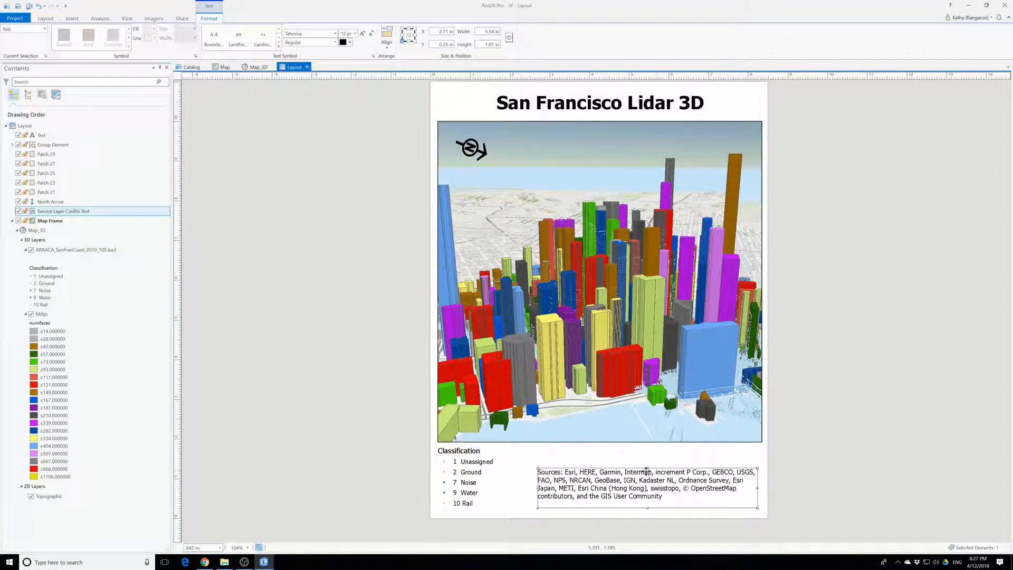
pyautogui.moveTo(648, 468); pyautogui.dragTo(648, 477)
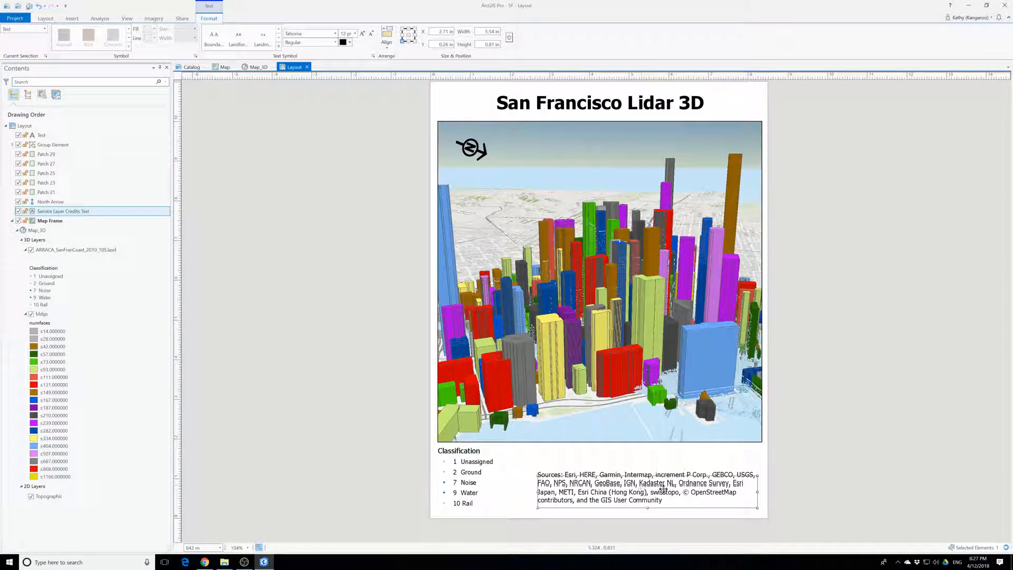
pyautogui.click(774, 501)
pyautogui.click(605, 489)
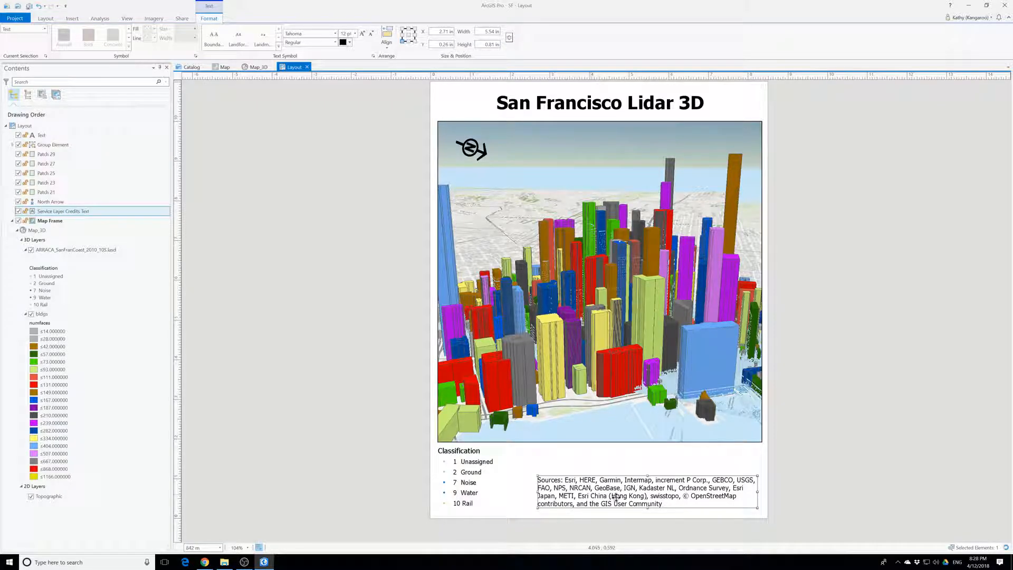
pyautogui.moveTo(595, 478); pyautogui.dragTo(595, 464)
# Shift the Classification legend slightly right, in from the map frame's left edge, and save the project.
pyautogui.moveTo(459, 491); pyautogui.dragTo(486, 488)
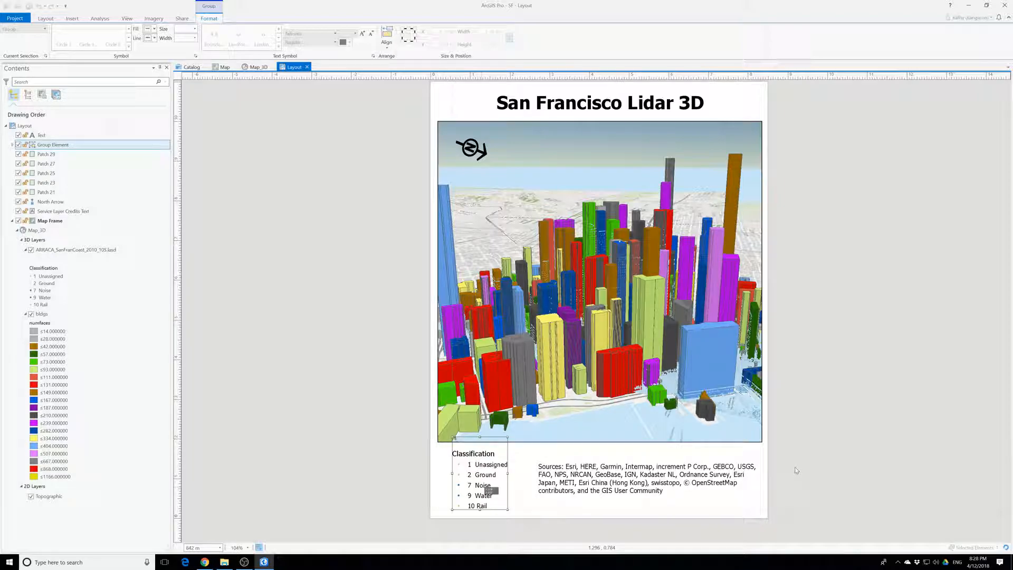
pyautogui.click(842, 480)
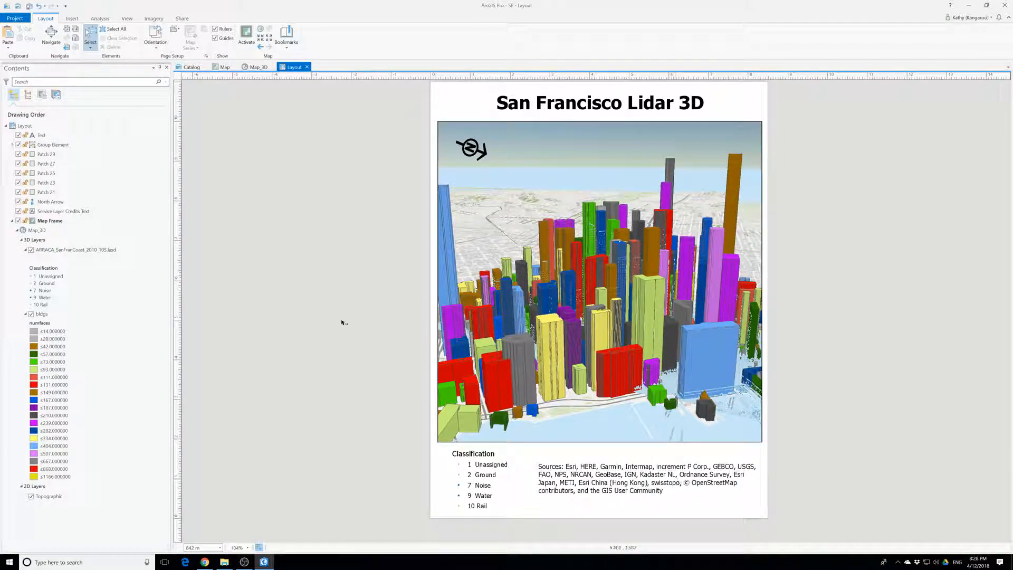
pyautogui.click(29, 7)
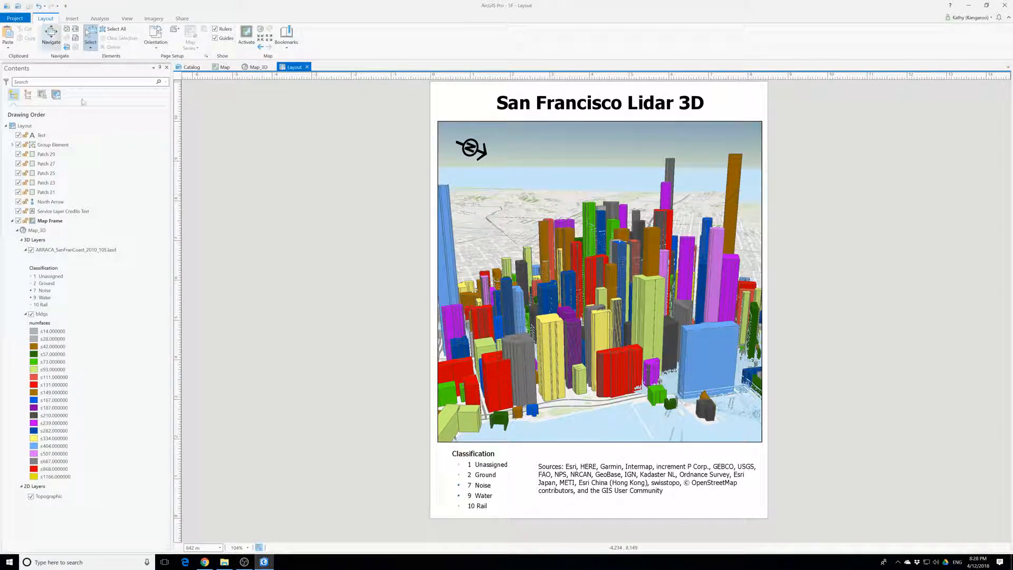
pyautogui.click(16, 19)
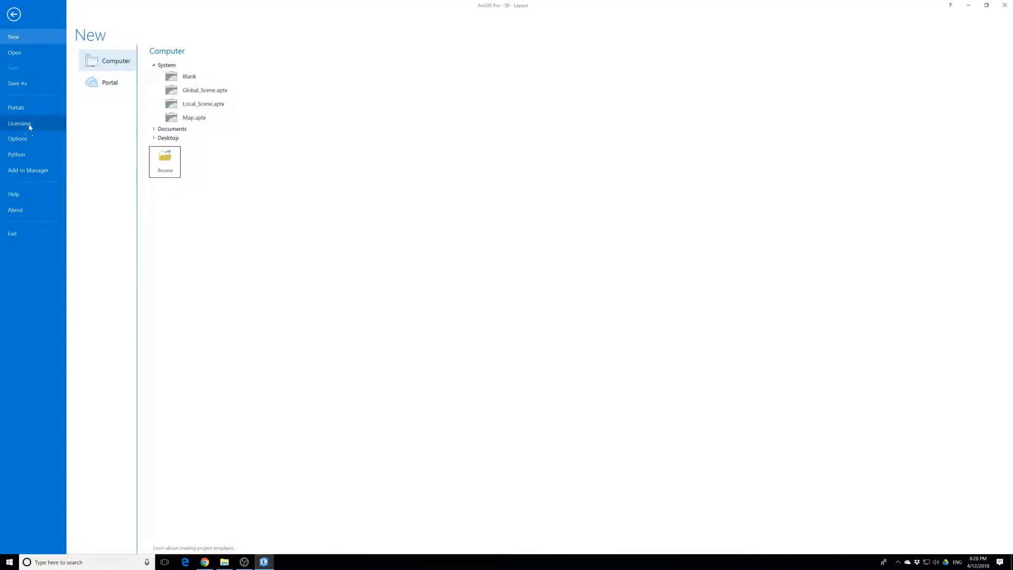
pyautogui.click(30, 83)
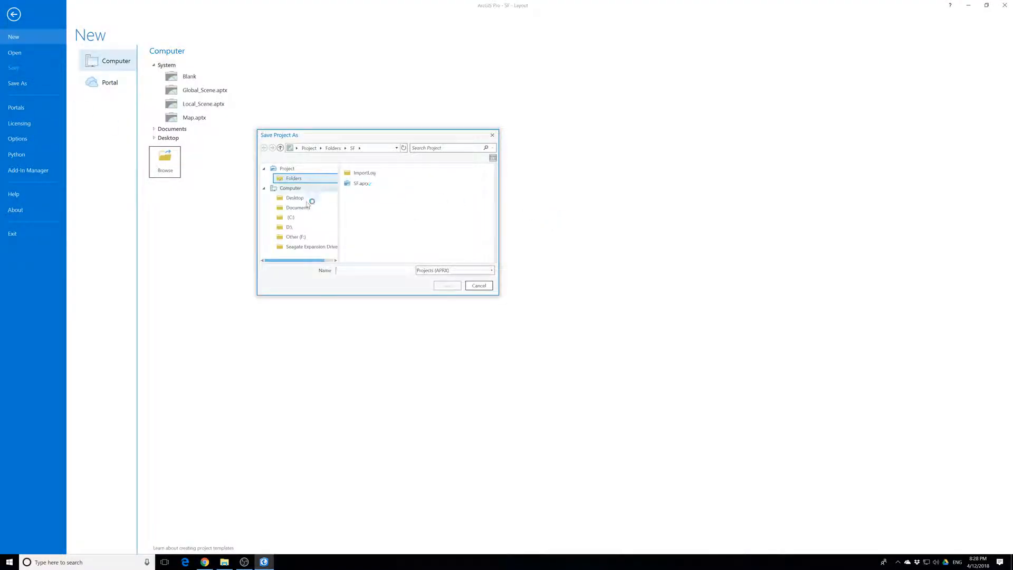
pyautogui.click(479, 285)
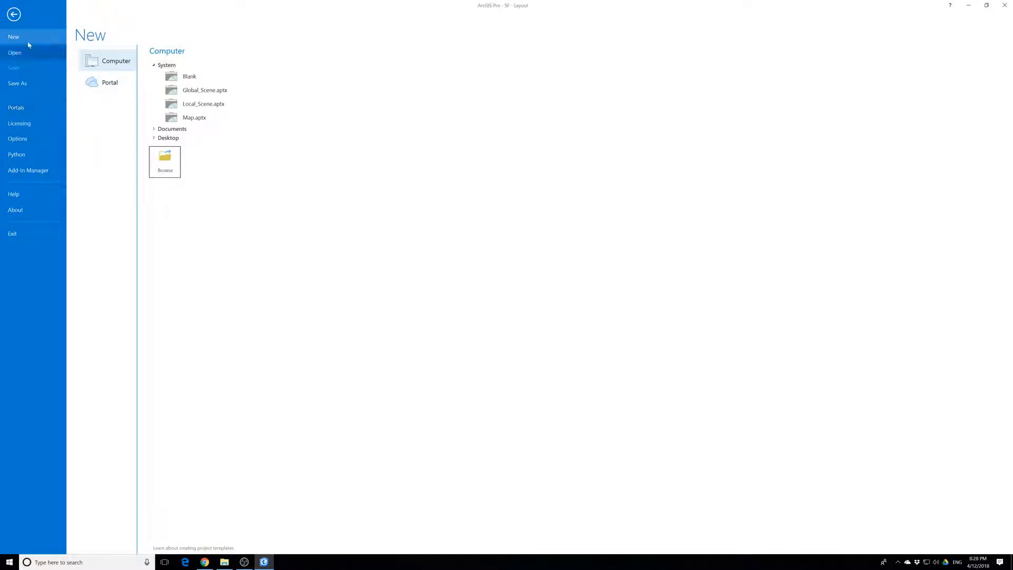
pyautogui.click(13, 15)
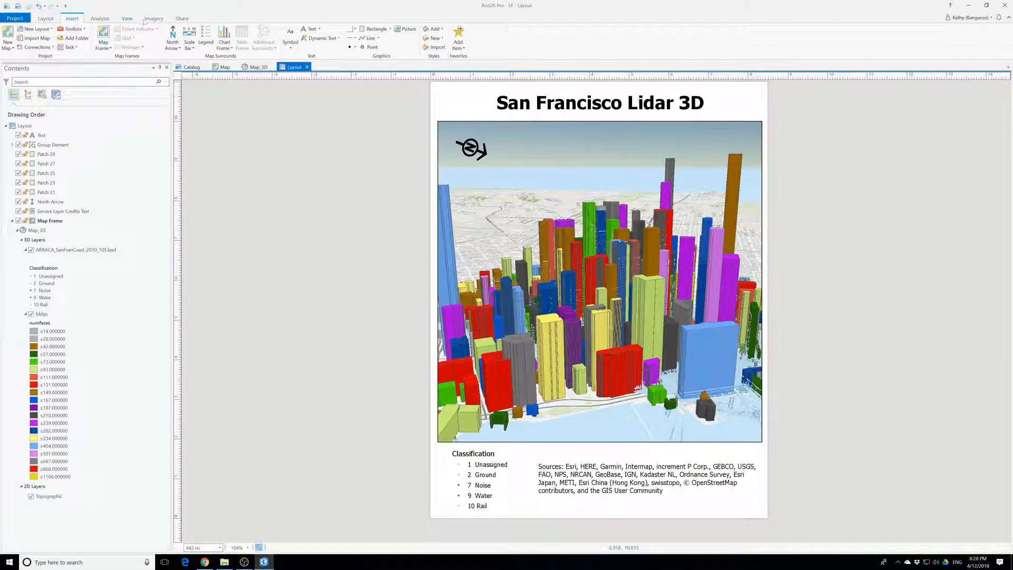
pyautogui.click(10, 19)
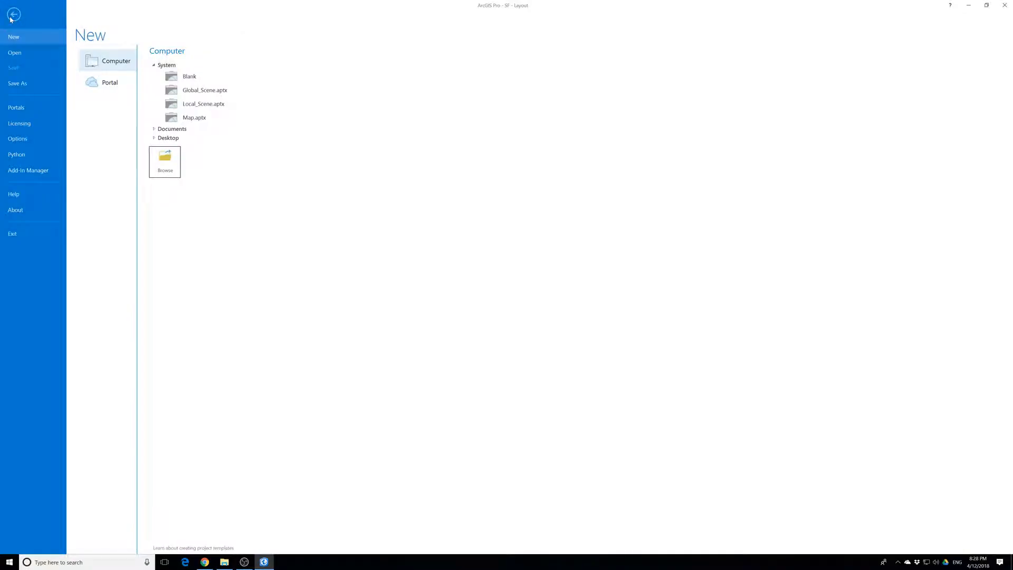
pyautogui.press('Escape')
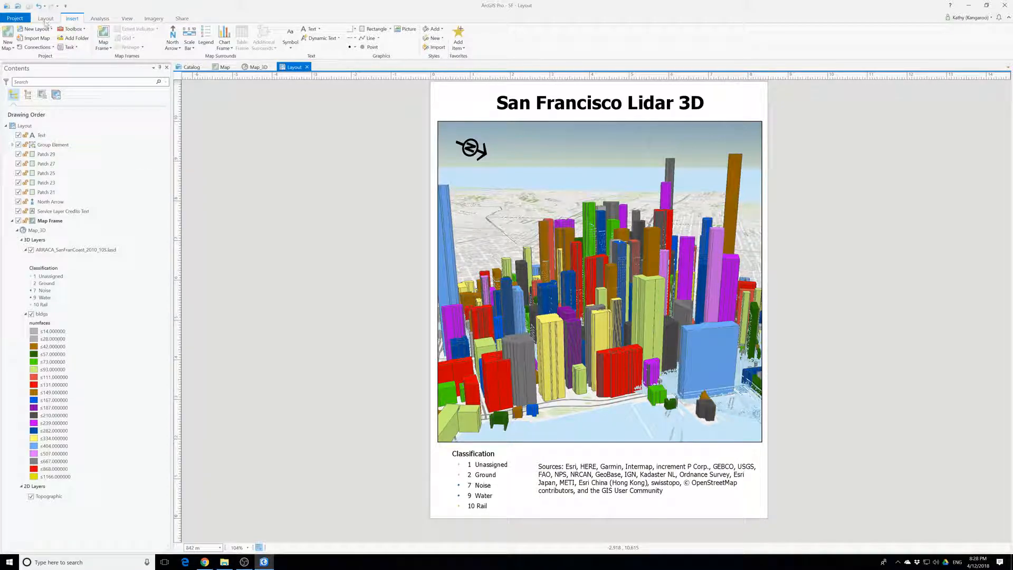
# Export the layout as a 300 DPI JPEG named SF in the Dropbox folder.
pyautogui.click(182, 18)
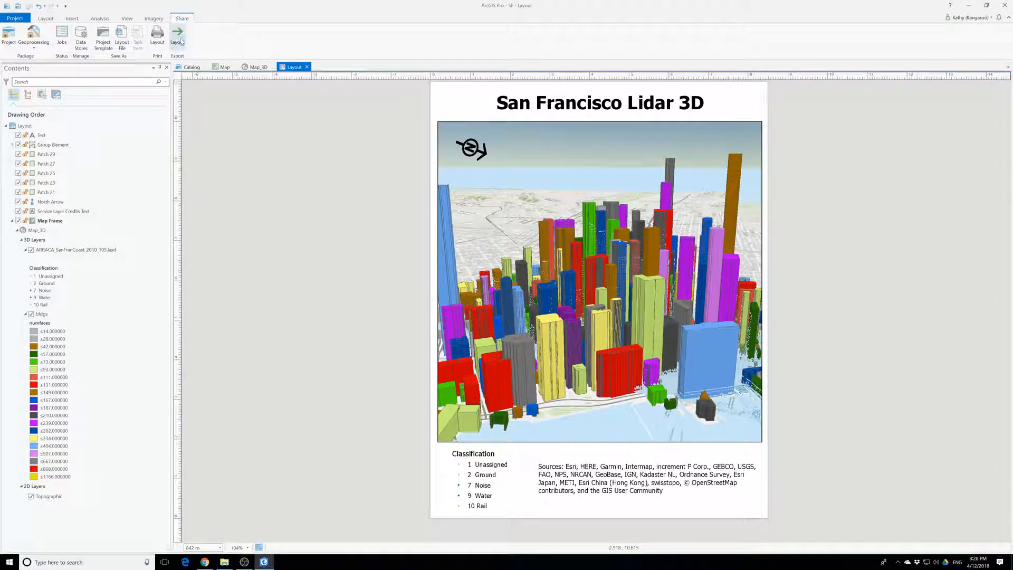
pyautogui.click(179, 38)
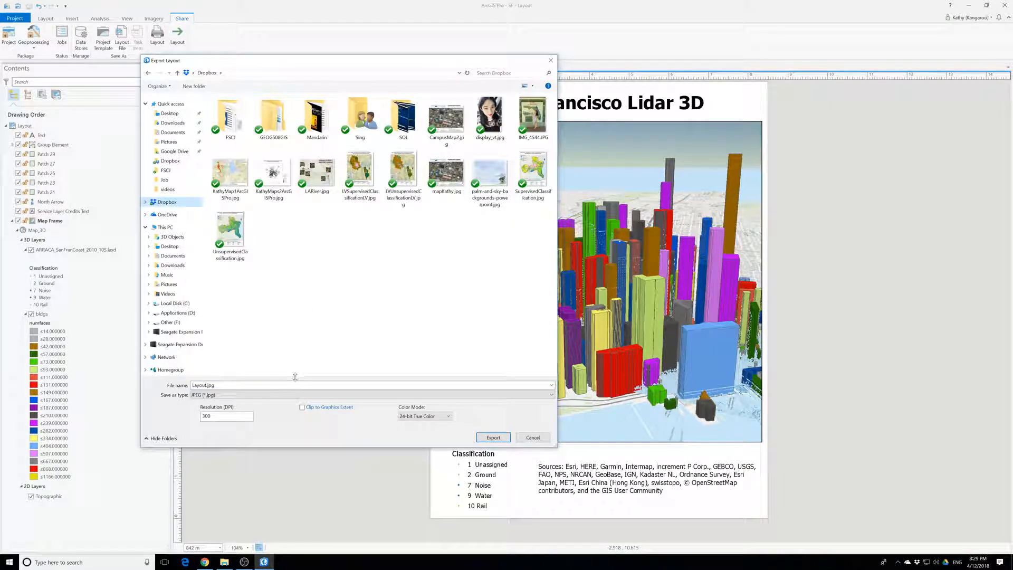
pyautogui.click(257, 384)
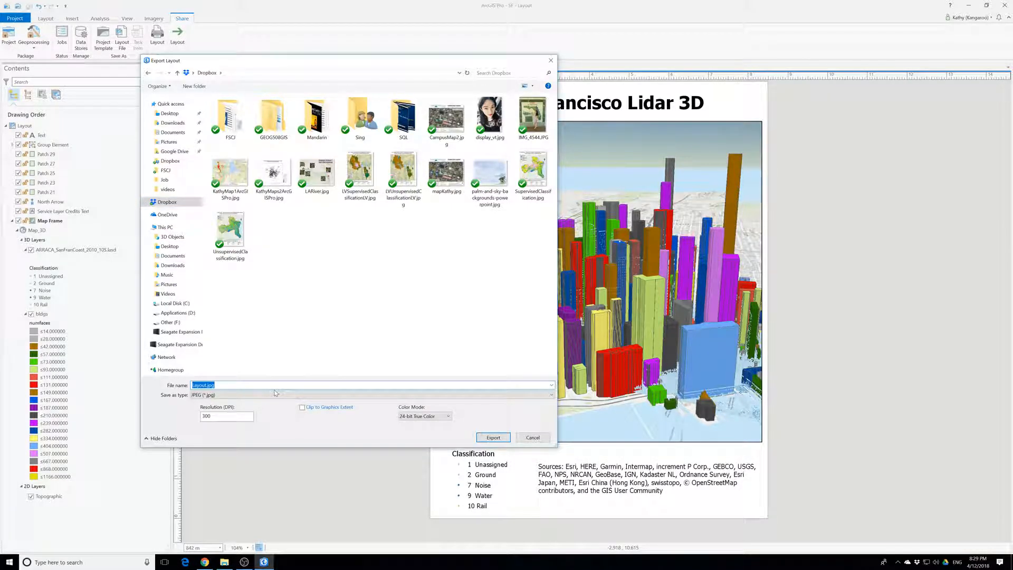
pyautogui.write('SF')
pyautogui.press('Return')
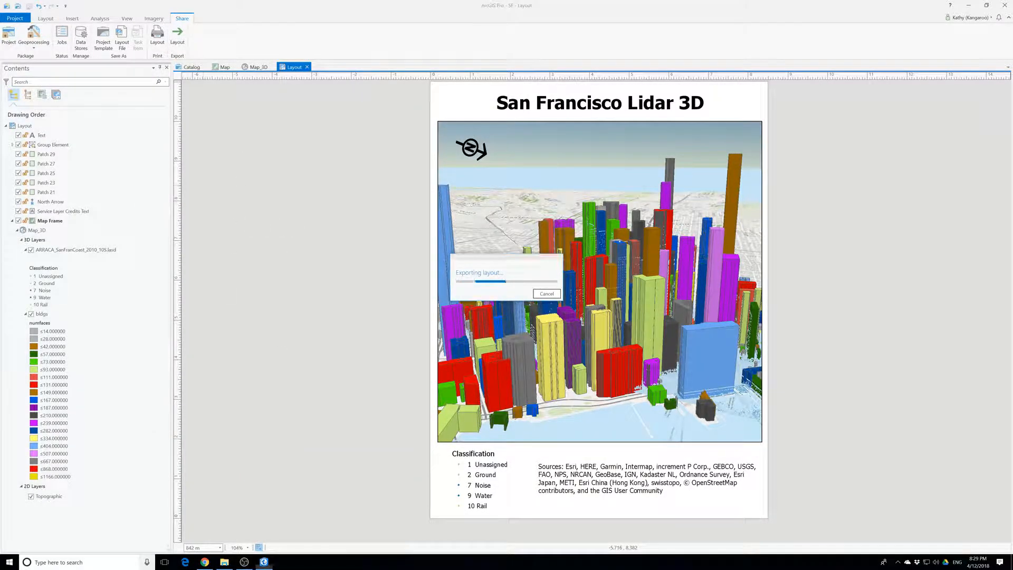
# Launch another ArcGIS Pro session and open the recent Baltimore project.
pyautogui.click(104, 568)
pyautogui.write('arc')
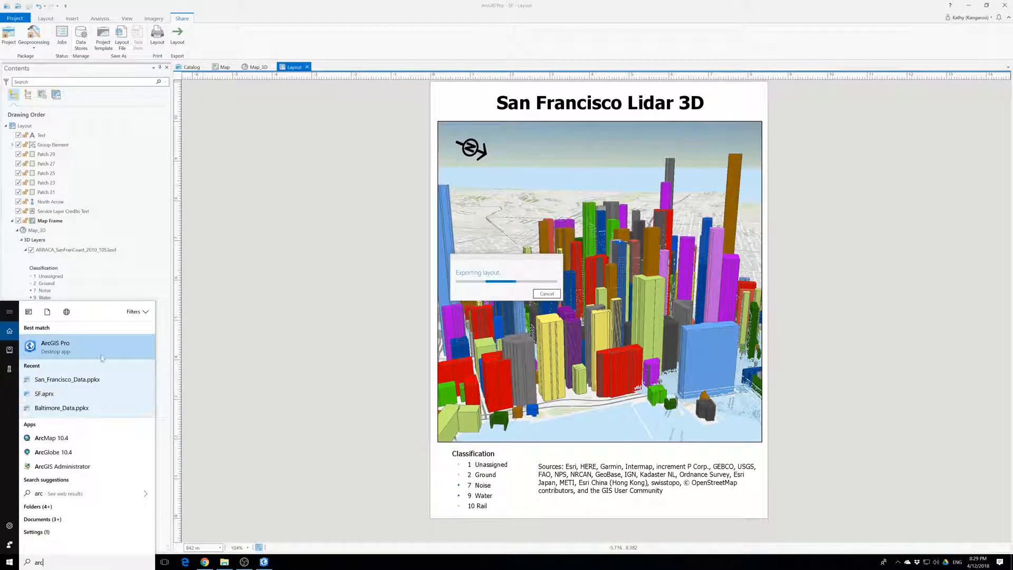
pyautogui.click(97, 351)
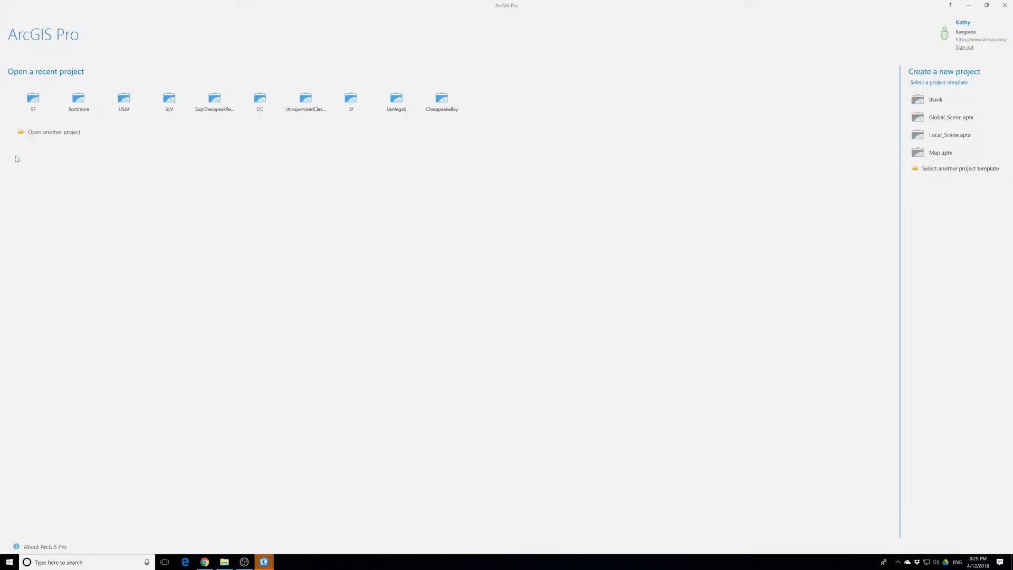
pyautogui.click(77, 99)
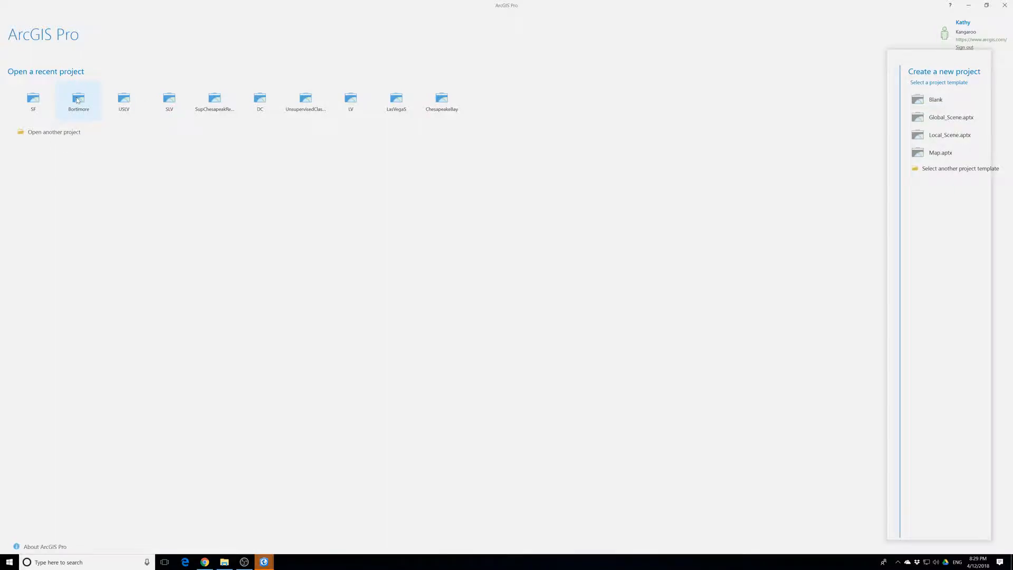